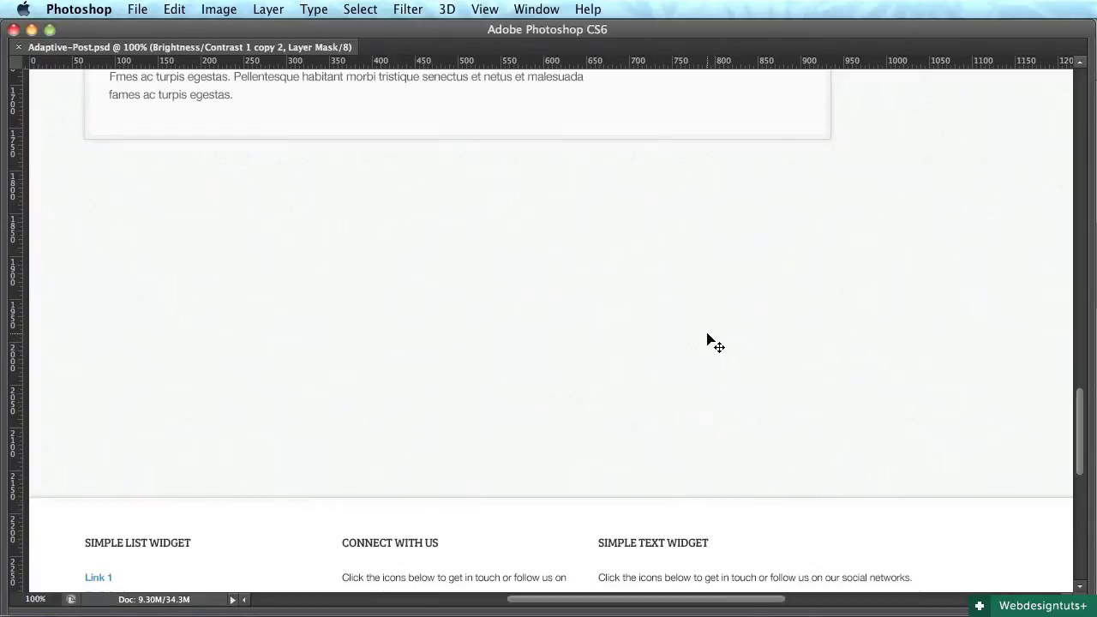
Collapse the Sidebar and Content groups and add a layer group named "Comments" between them
scroll(709, 352, up, 5)
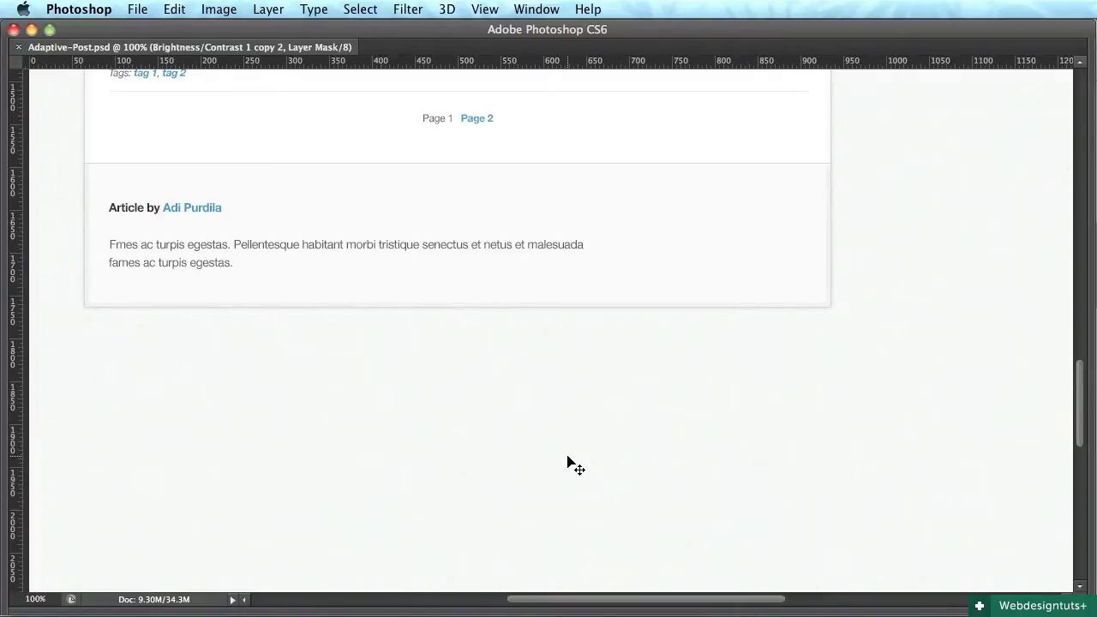
key(Tab)
scroll(942, 259, up, 10)
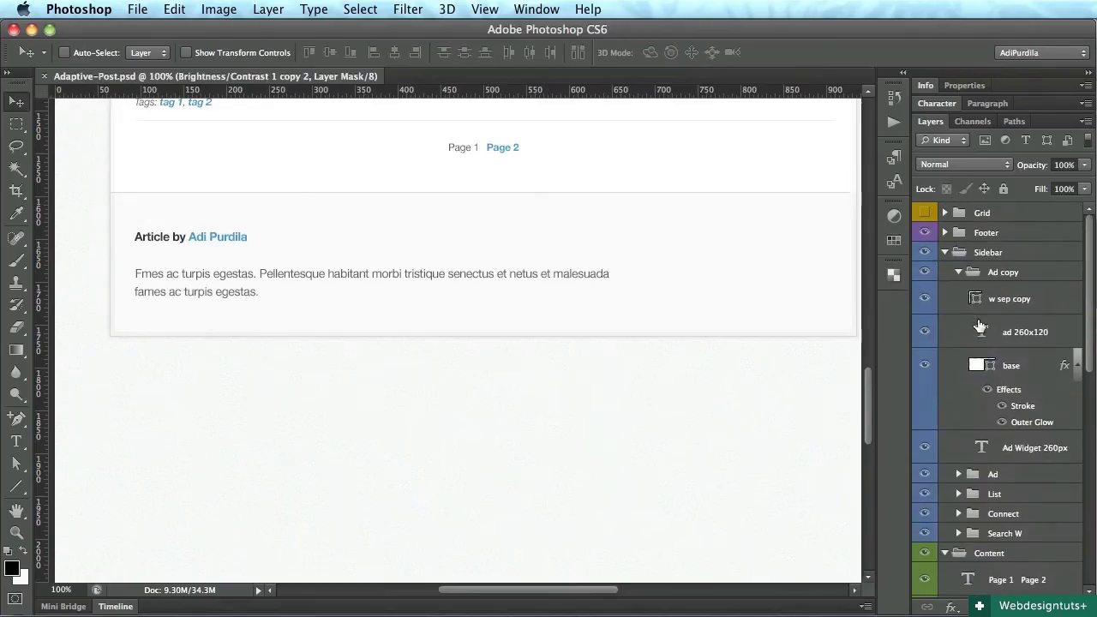
click(943, 253)
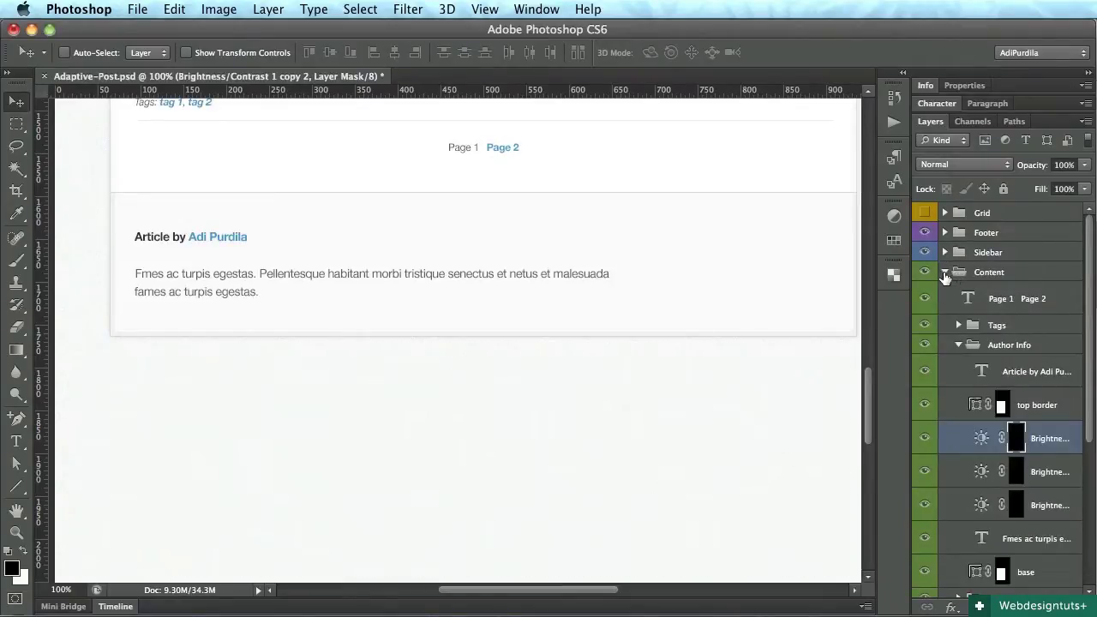
click(944, 272)
click(1006, 273)
click(1020, 607)
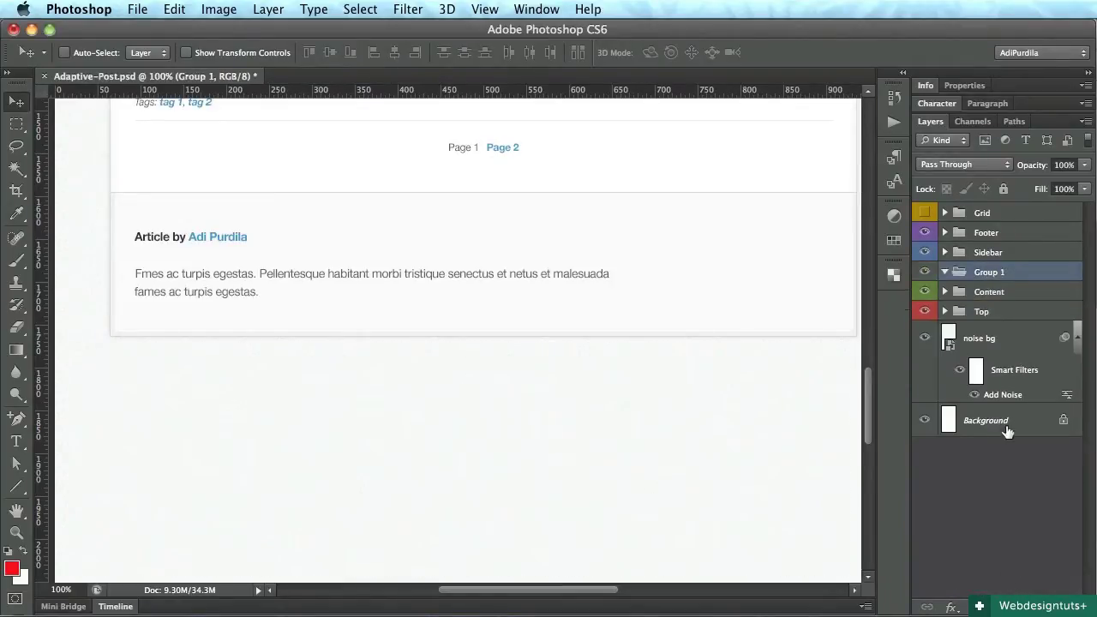
double_click(989, 271)
text(Comments)
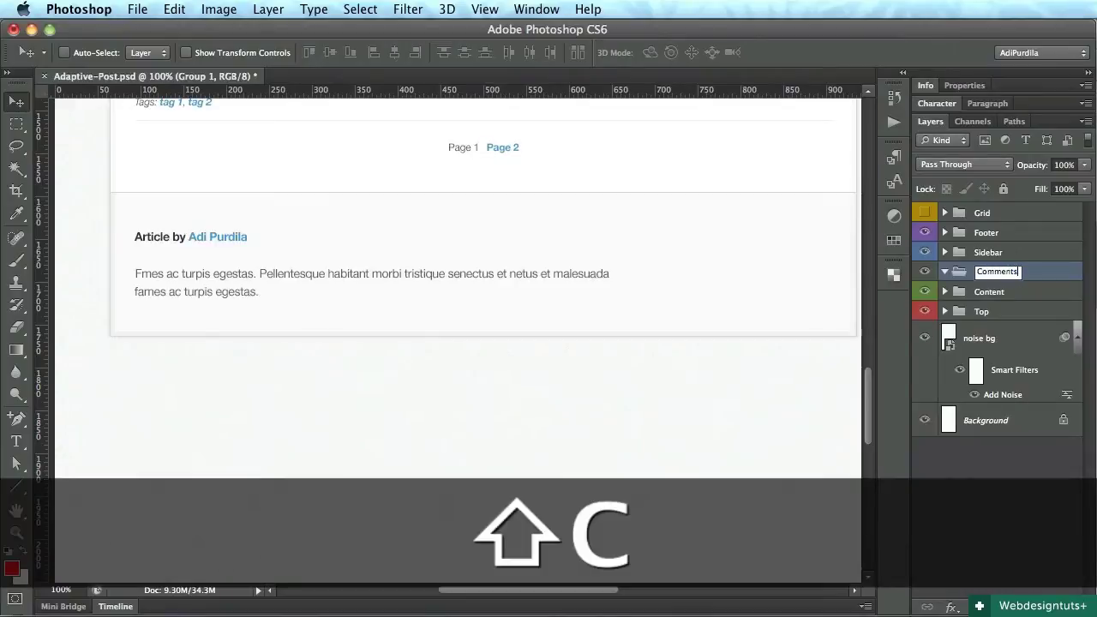
key(Return)
Give the Comments group an orange colour label and save the document
right_click(1010, 286)
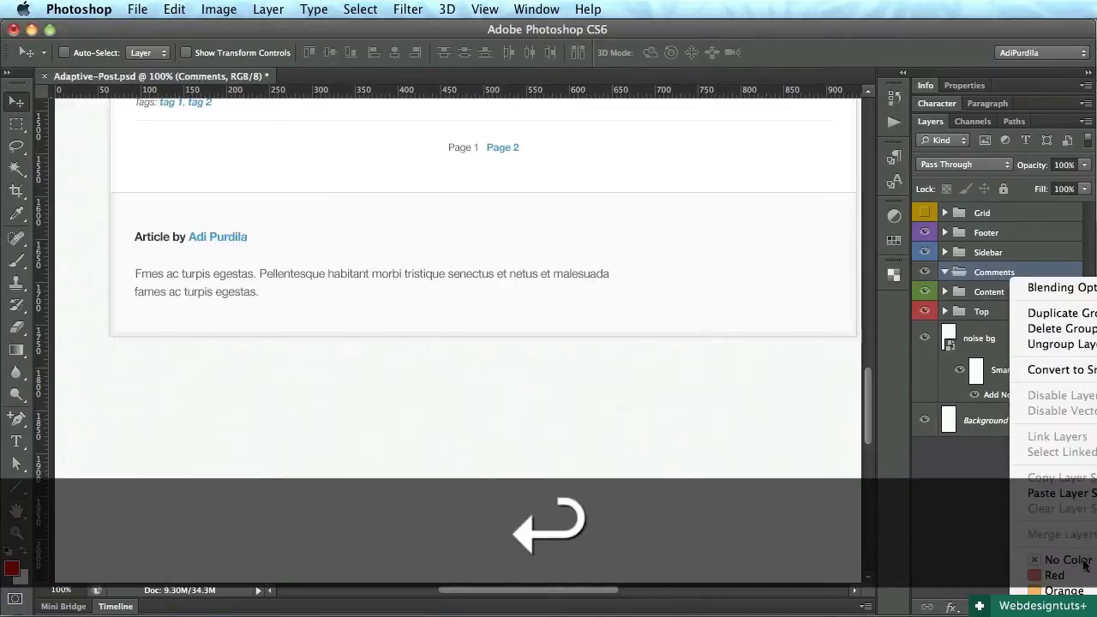
click(1059, 616)
right_click(1022, 282)
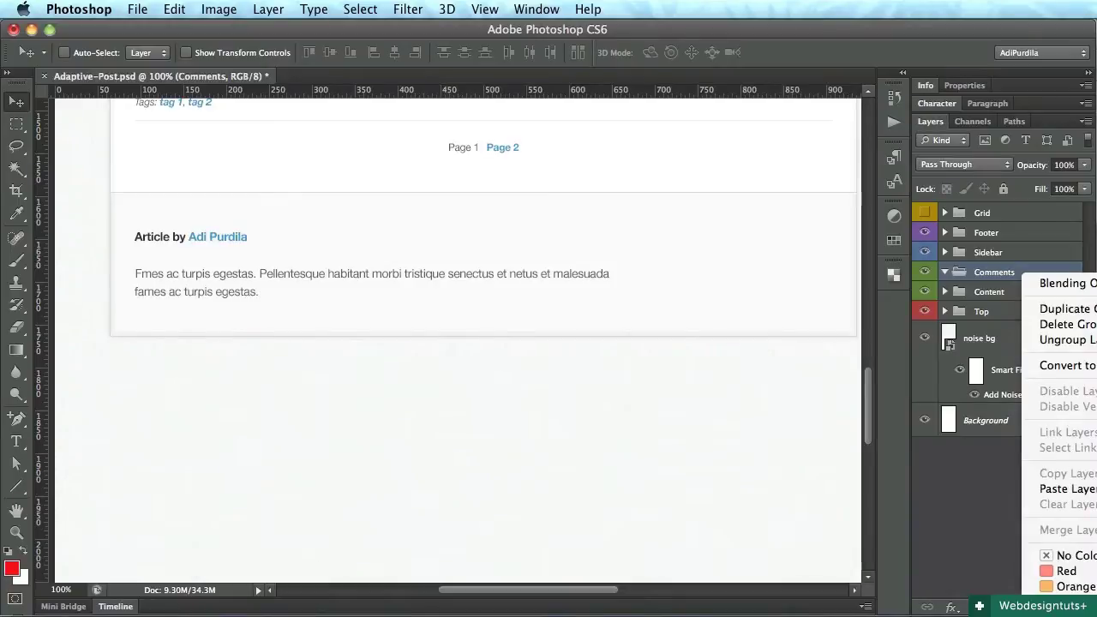
click(1072, 587)
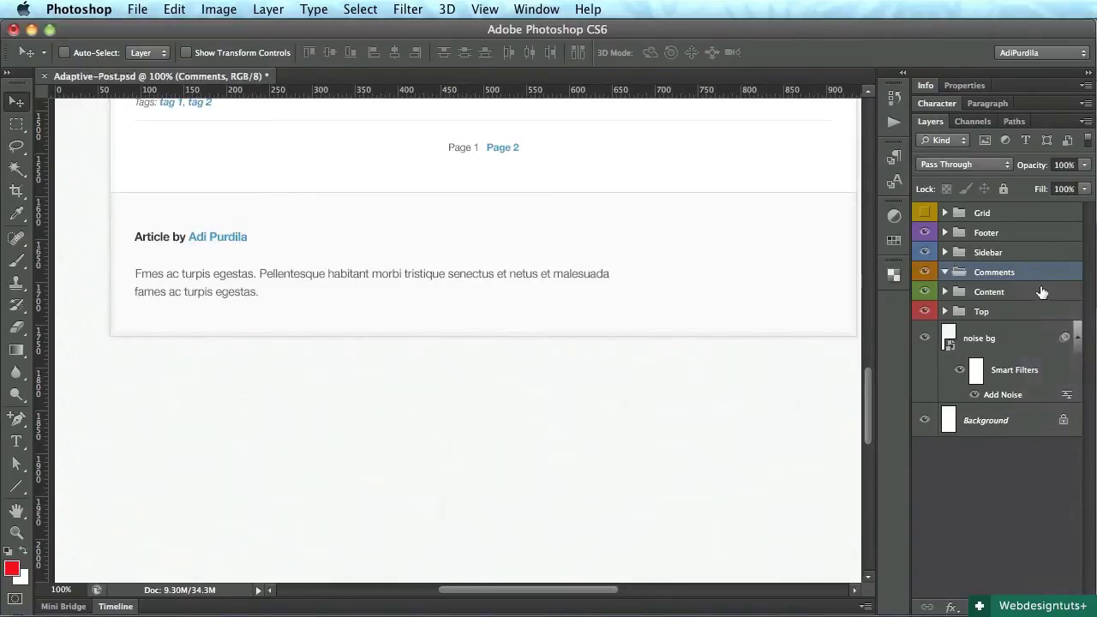
key(super+s)
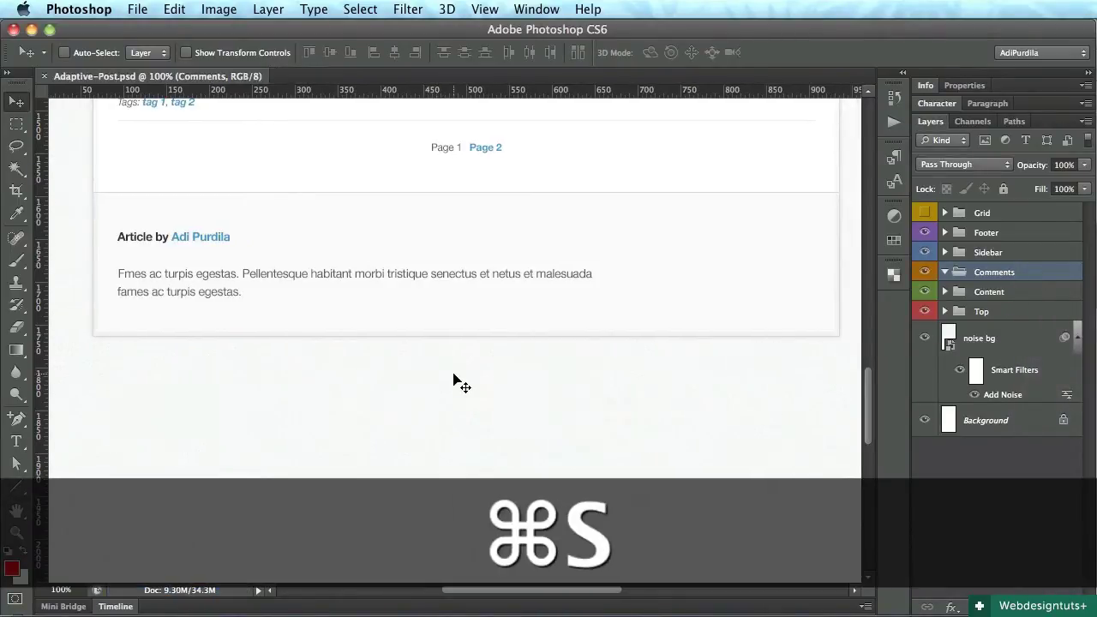
Copy the "Heading 4" text from the post content without changing it
key(t)
scroll(407, 429, up, 10)
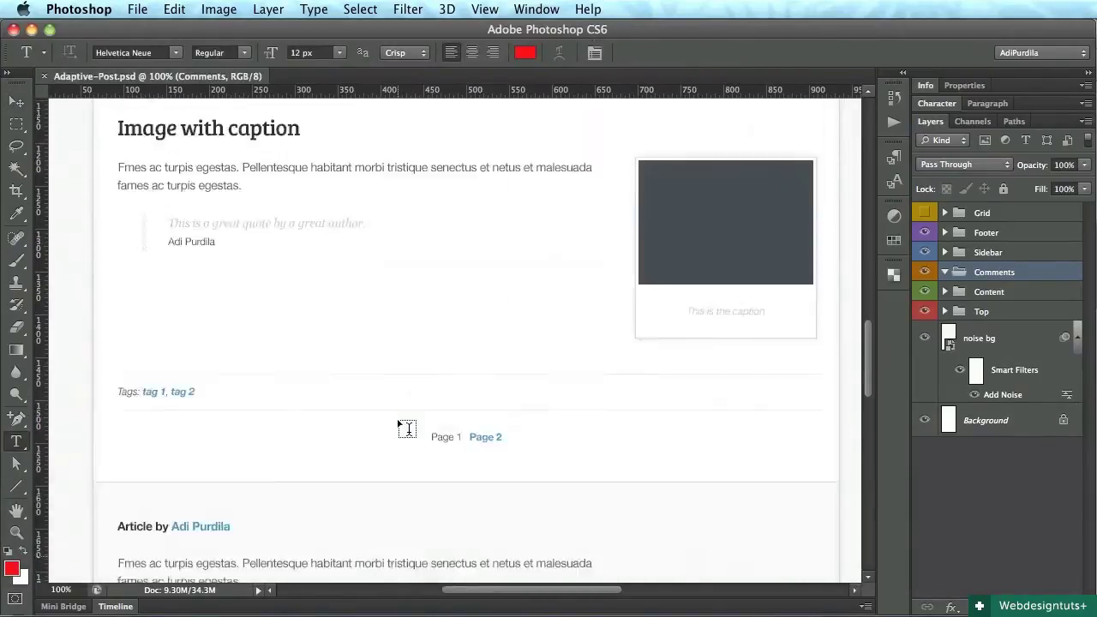
scroll(407, 428, up, 3)
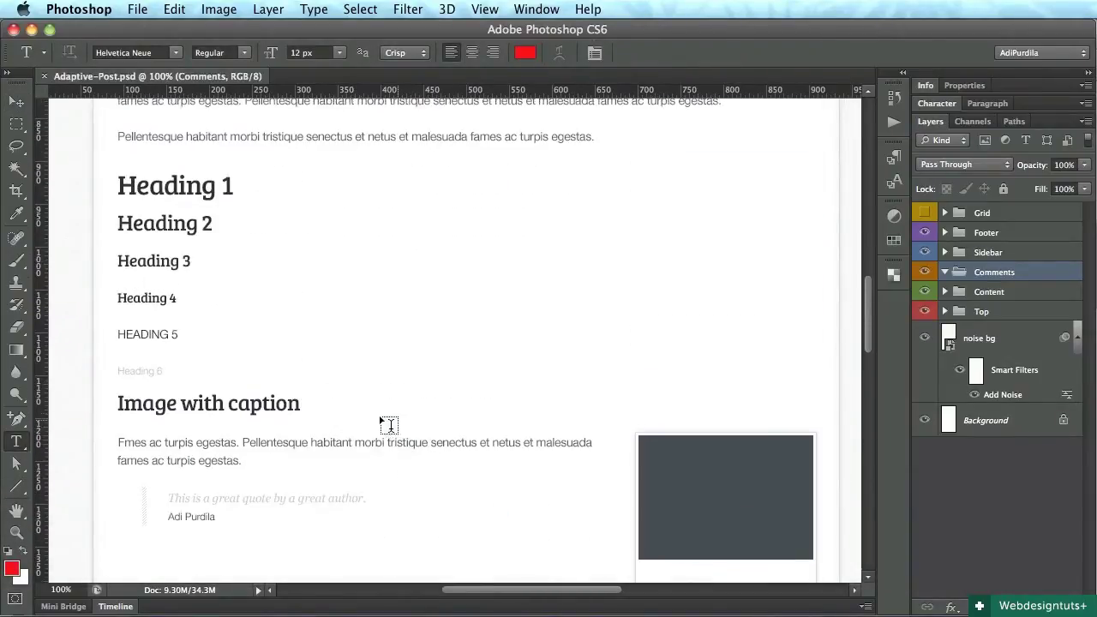
drag(120, 297, 177, 299)
key(super+c)
key(Escape)
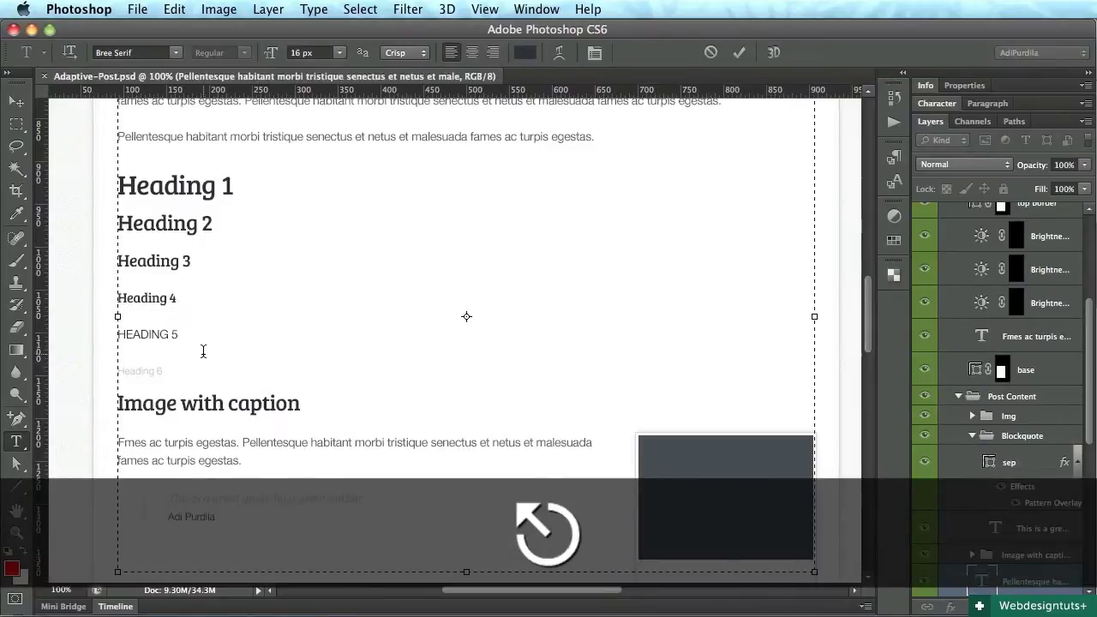
key(v)
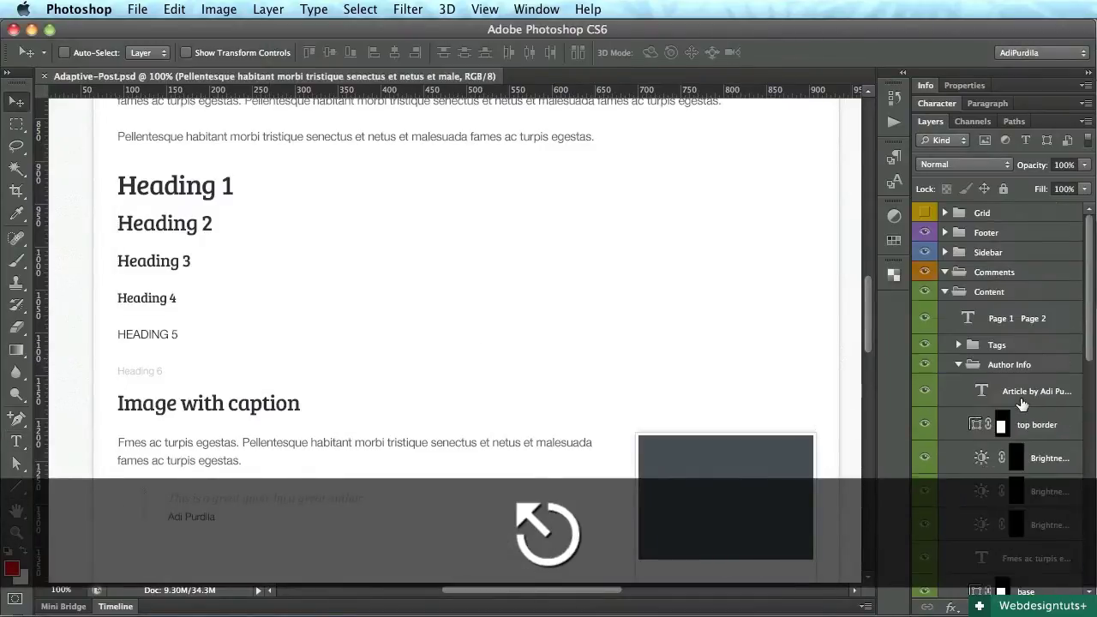
Collapse the Content group and paste the copied heading as a new text layer in the Comments group, below the author box
click(945, 292)
click(993, 272)
scroll(374, 457, down, 15)
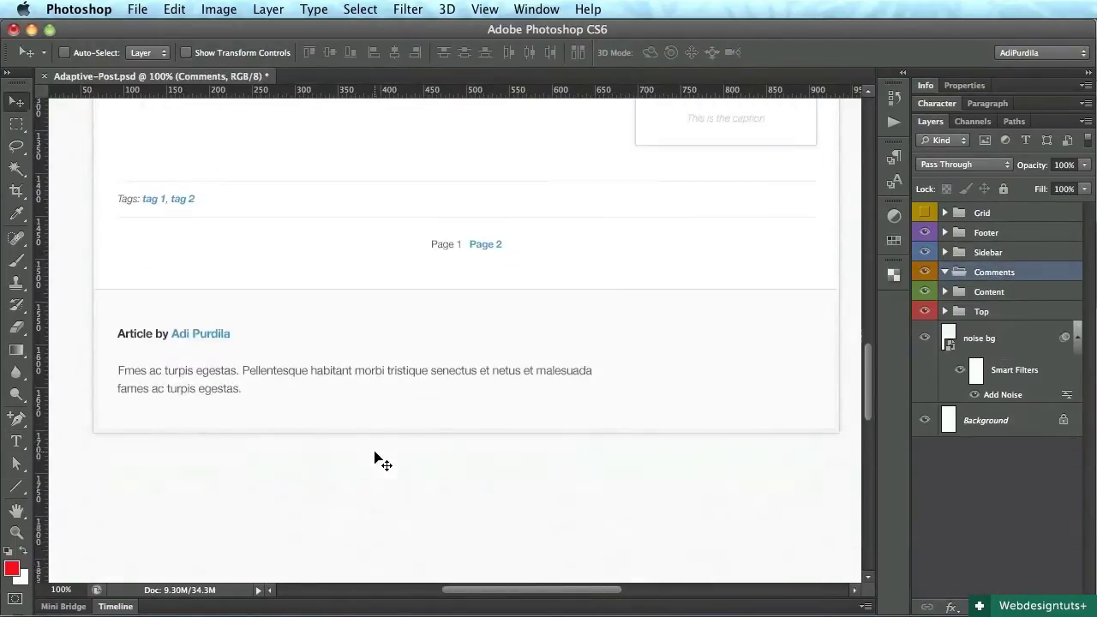
key(t)
click(239, 395)
key(super+v)
key(super+a)
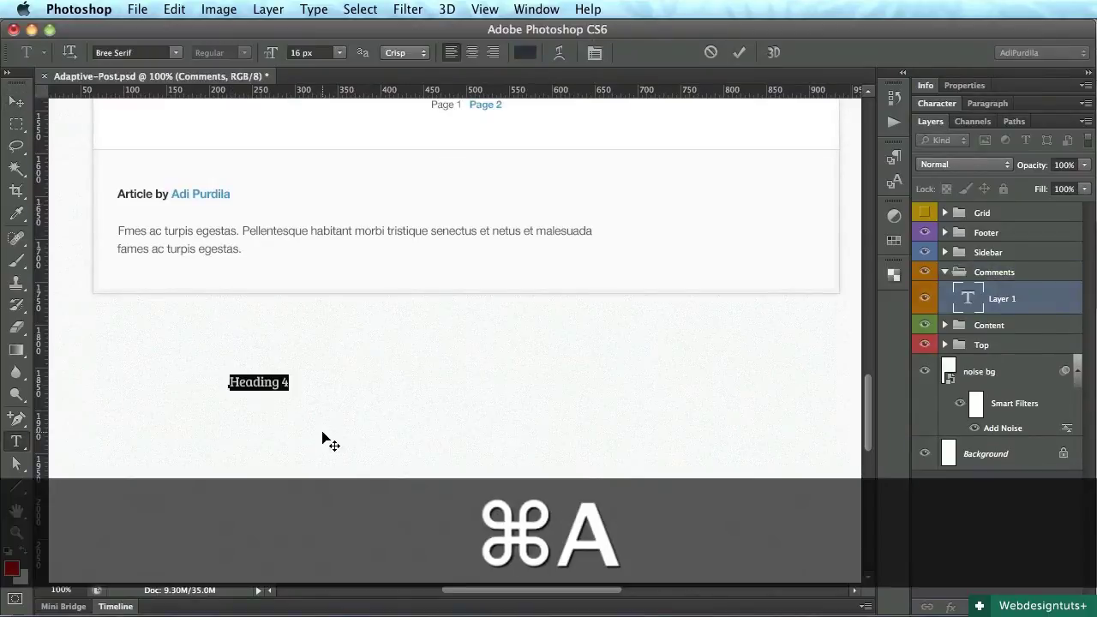
Replace the pasted heading's text with "4 comments to this article" and save the document
text(4 Comme)
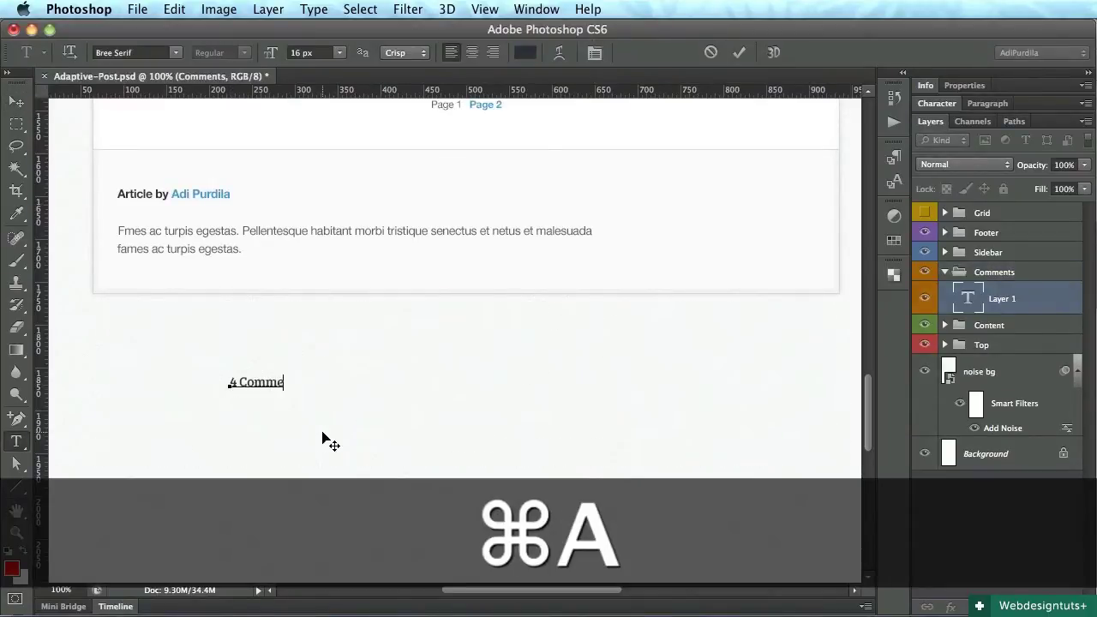
text(nts to this)
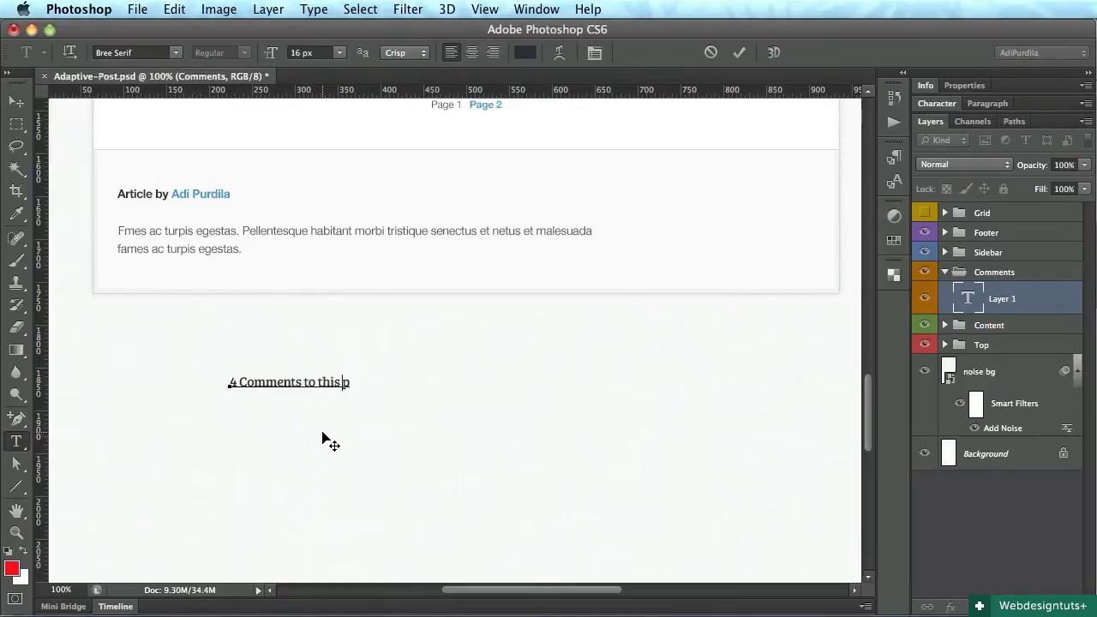
text( article)
key(super+Return)
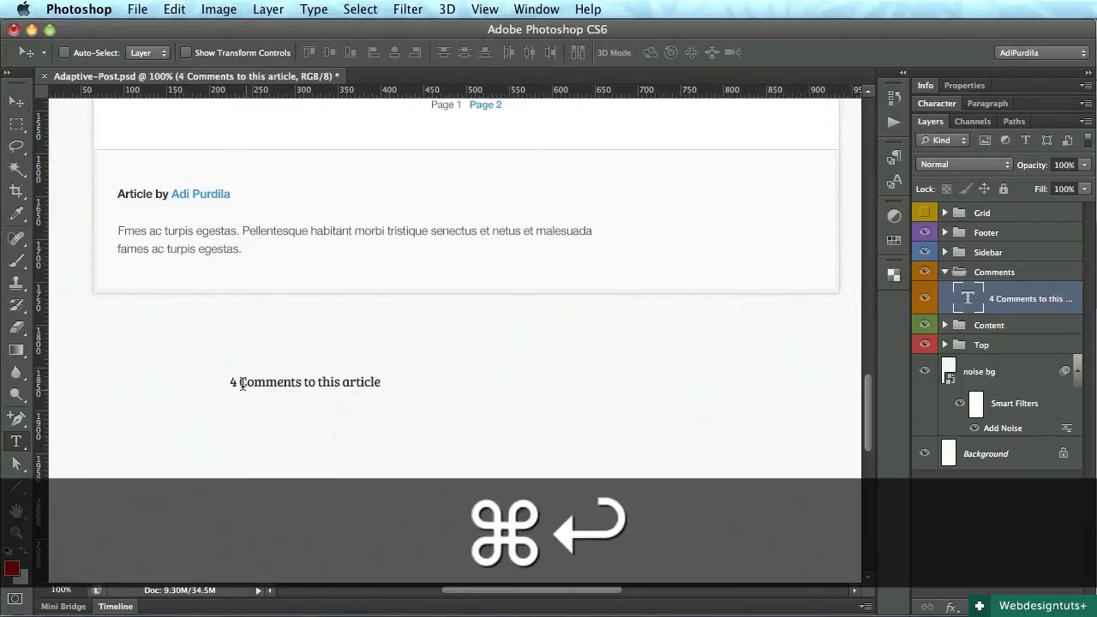
key(super+s)
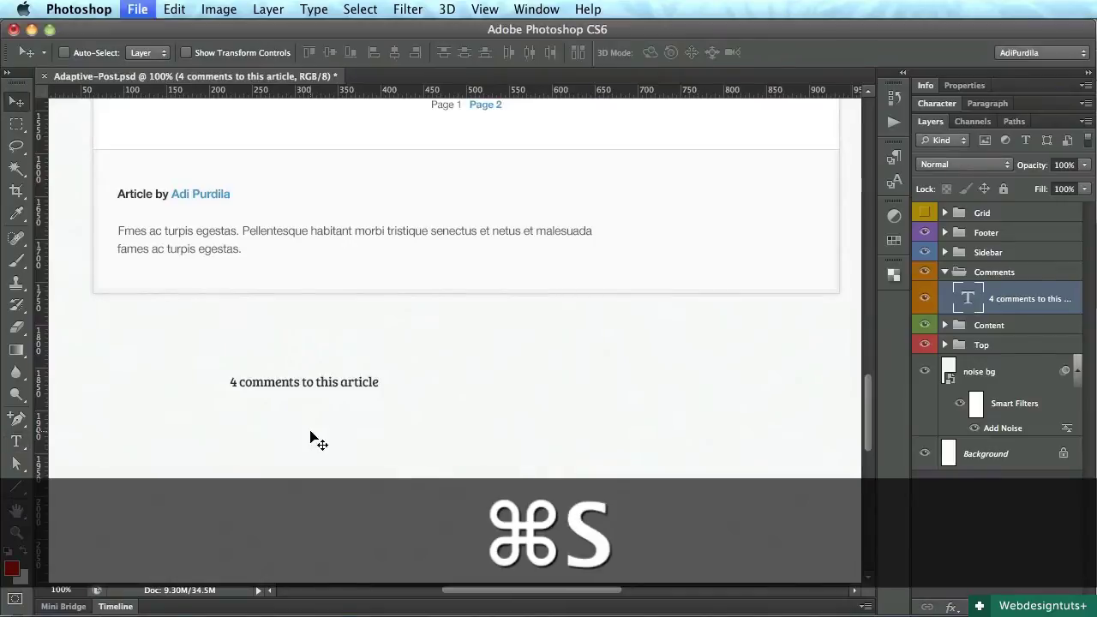
Align the comments heading with the content box's left edge just below the author box, checking it against the layout grid, and save
drag(309, 388, 197, 371)
key(F1)
key(super+s)
key(F1)
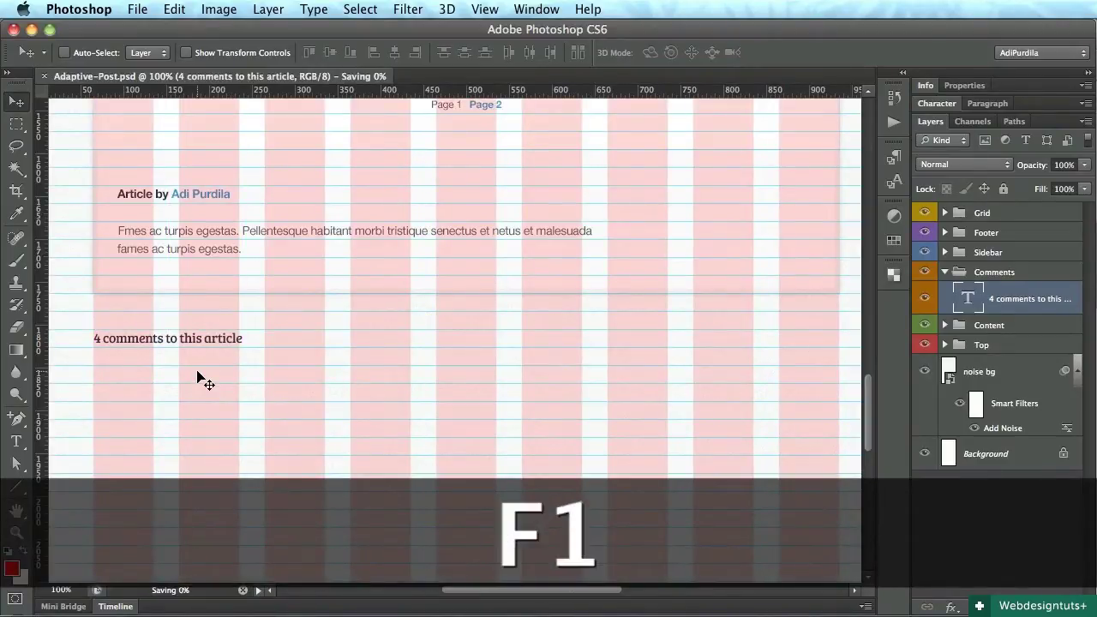
Duplicate the comment-count bubble group beside the post title and place the copy inside the orange Comments group, above the heading layer
scroll(334, 415, right, 5)
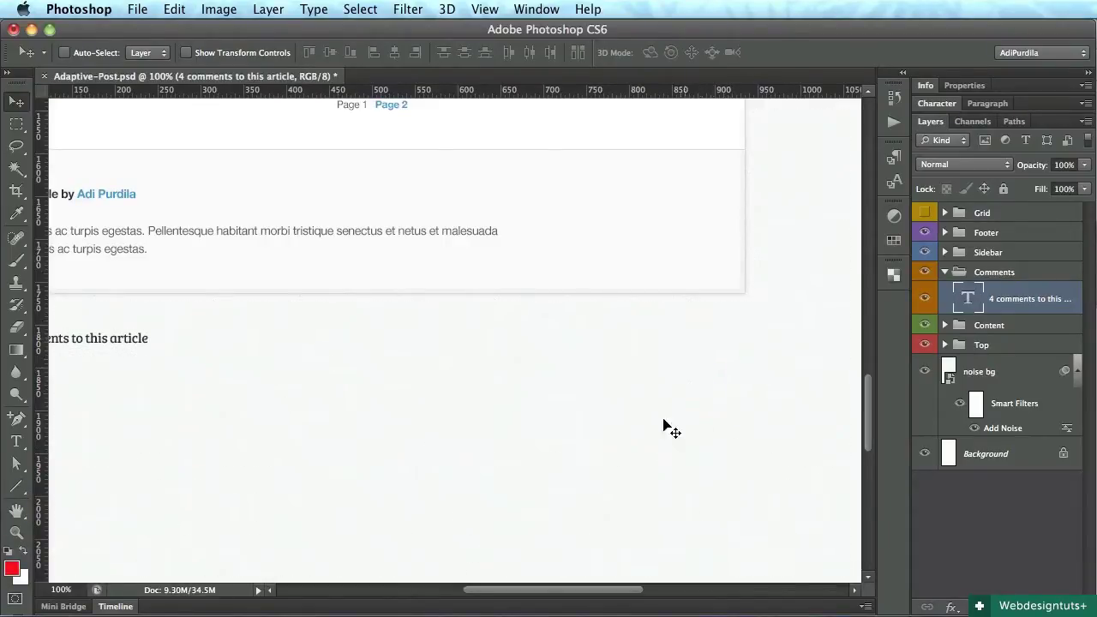
scroll(672, 441, up, 15)
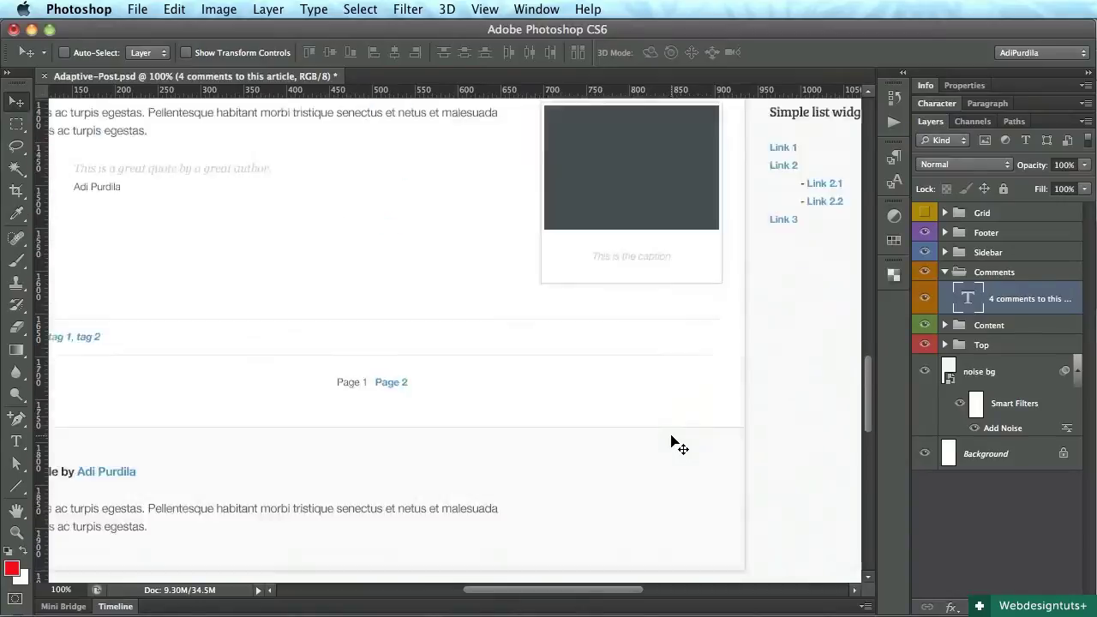
key(t)
click(703, 294)
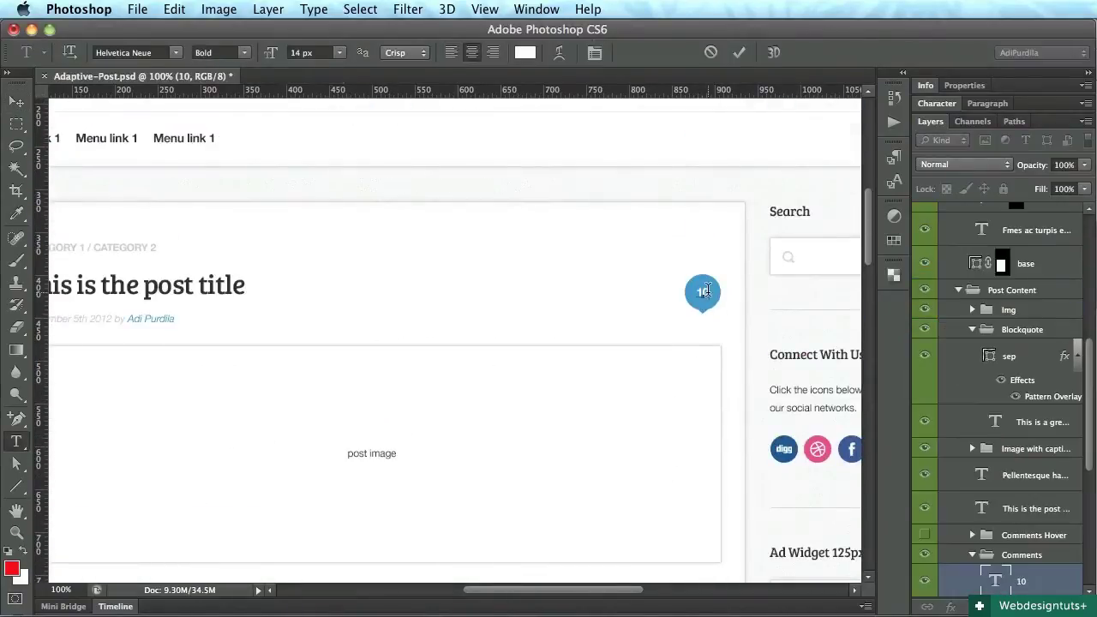
click(1034, 555)
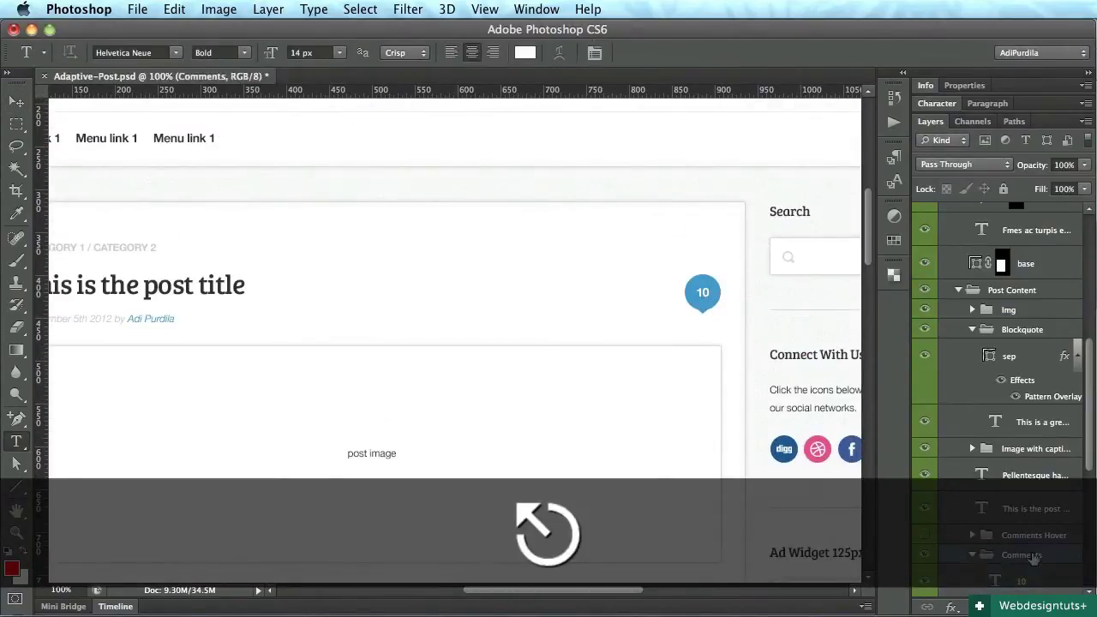
right_click(1034, 555)
click(1073, 503)
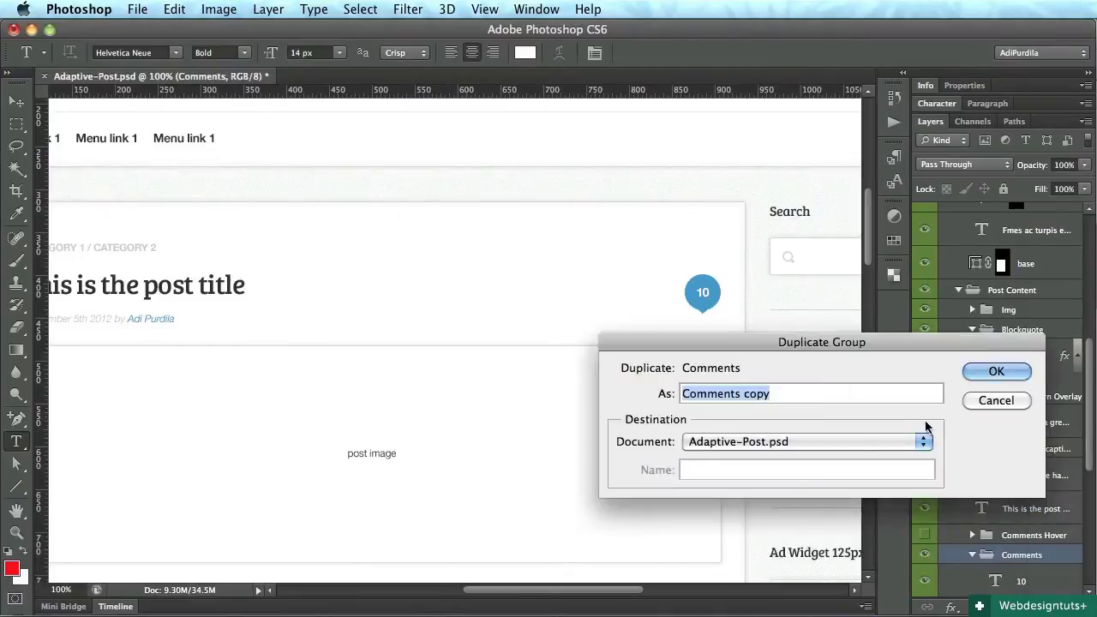
click(764, 443)
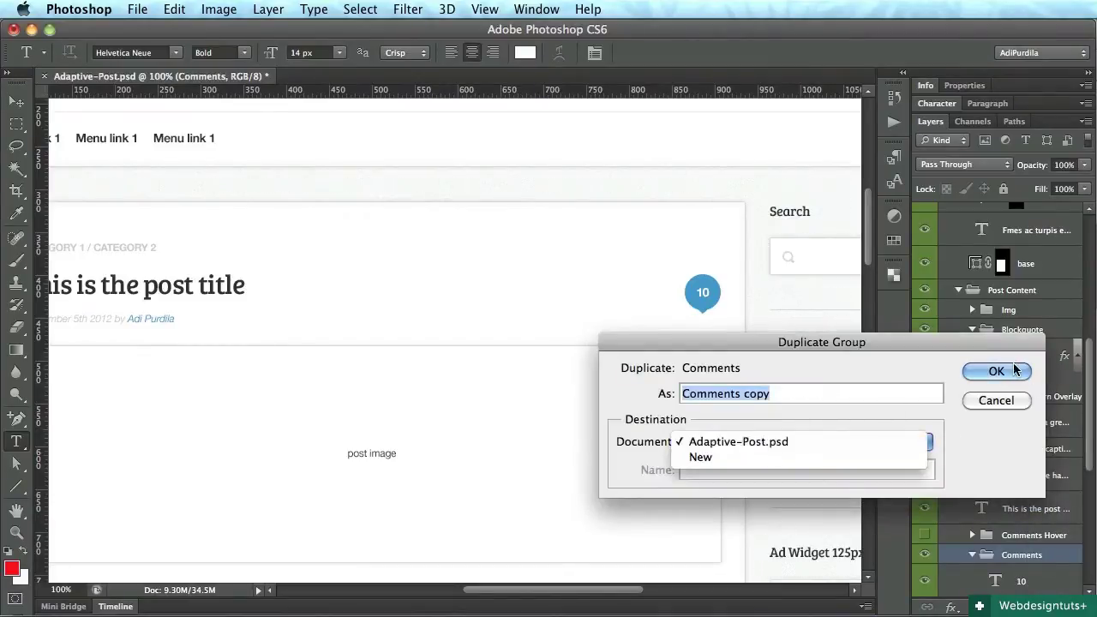
click(769, 443)
click(1016, 374)
drag(1047, 559, 1017, 392)
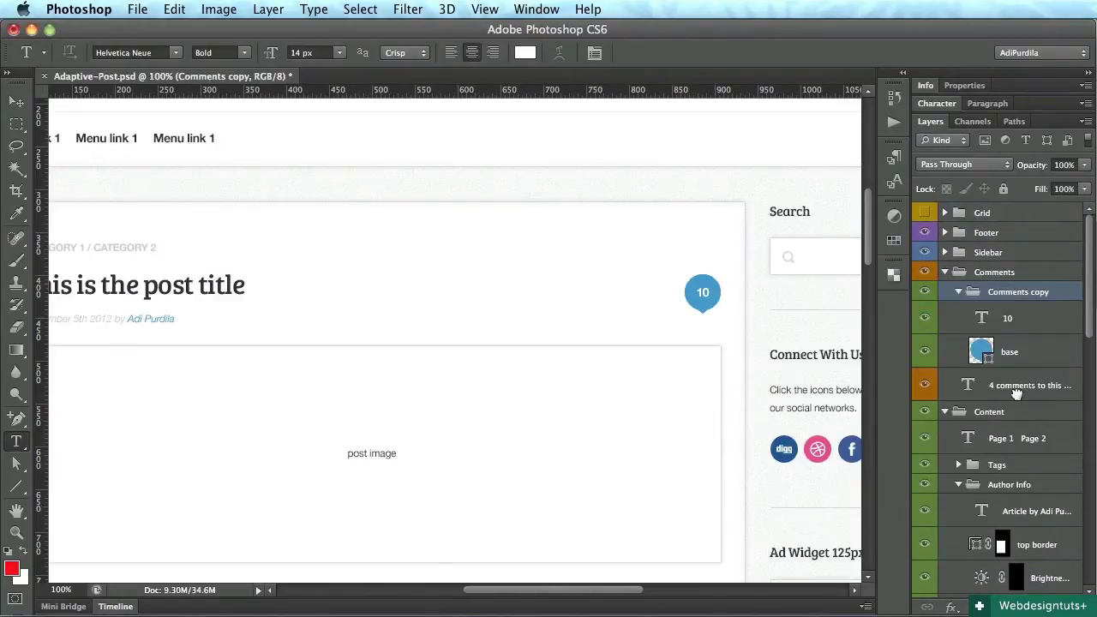
Move the bubble copy straight down the page to the row of the comments heading below the author box
key(v)
drag(723, 335, 718, 448)
scroll(715, 444, down, 5)
drag(712, 220, 717, 580)
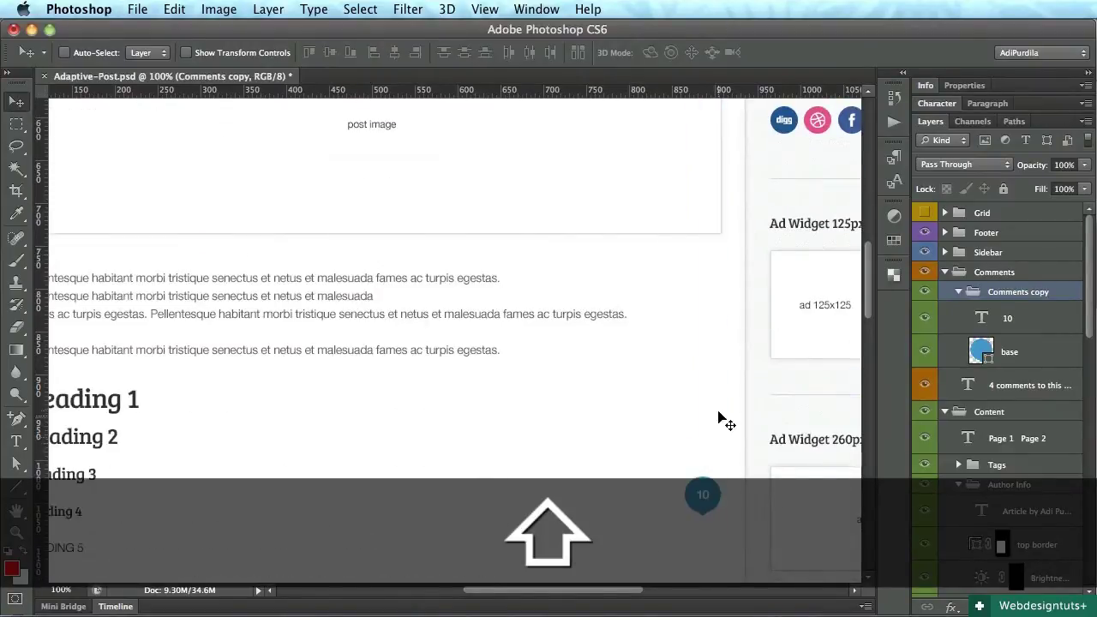
scroll(718, 411, down, 5)
drag(718, 265, 720, 597)
scroll(720, 422, down, 5)
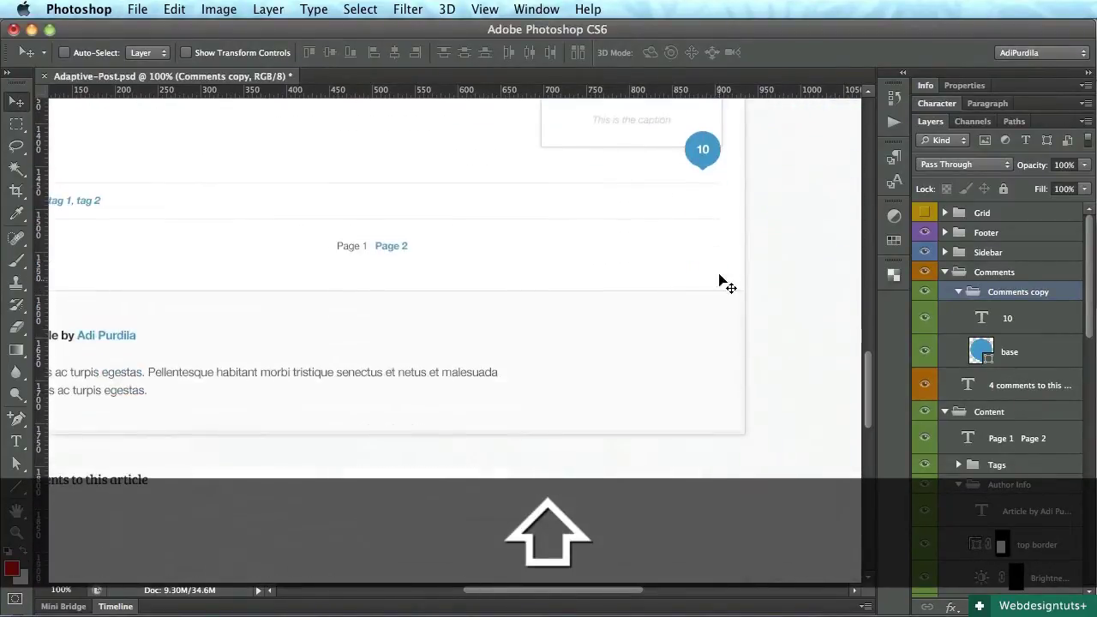
drag(721, 313, 725, 549)
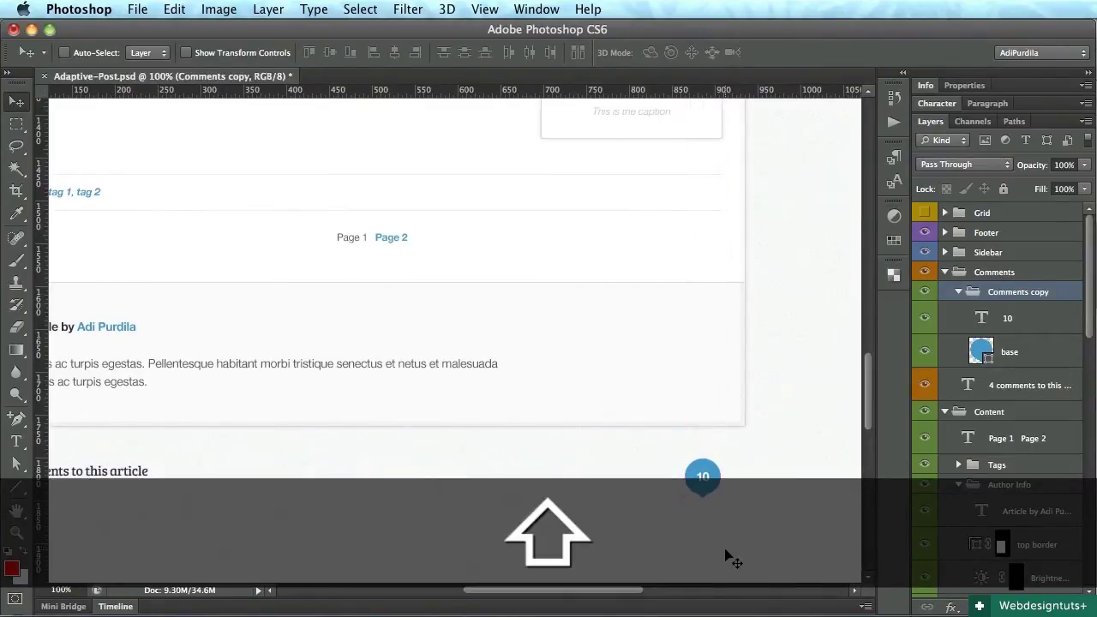
Align the bubble copy with the baseline grid and the content box's right edge using the layout grid, and save
key(F1)
key(Down)
key(Down)
key(Down)
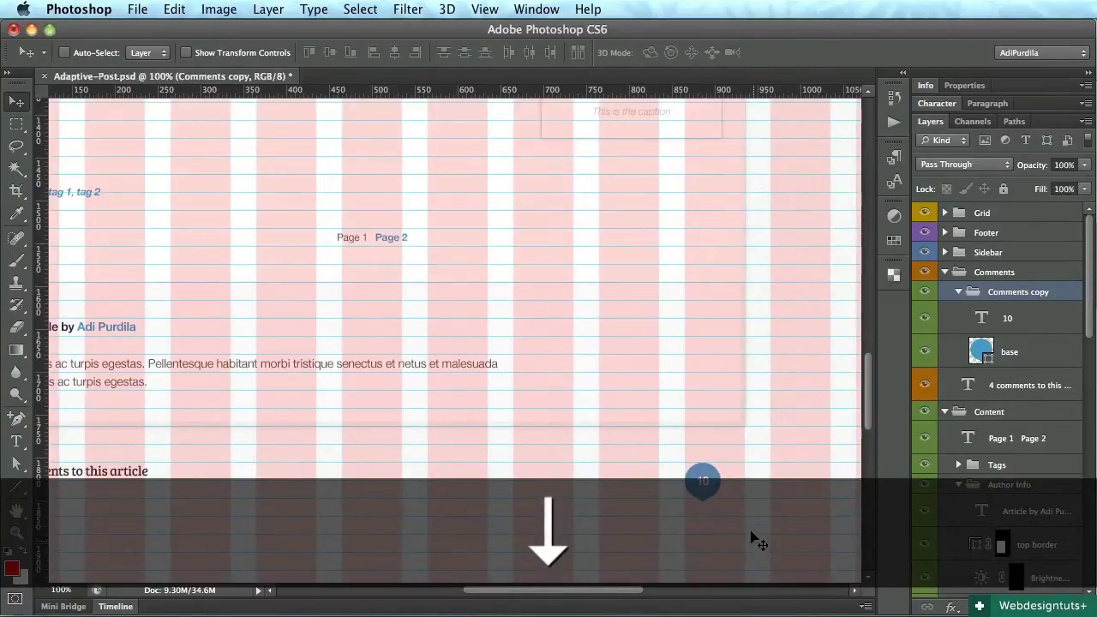
drag(754, 519, 768, 513)
key(shift)
key(Left)
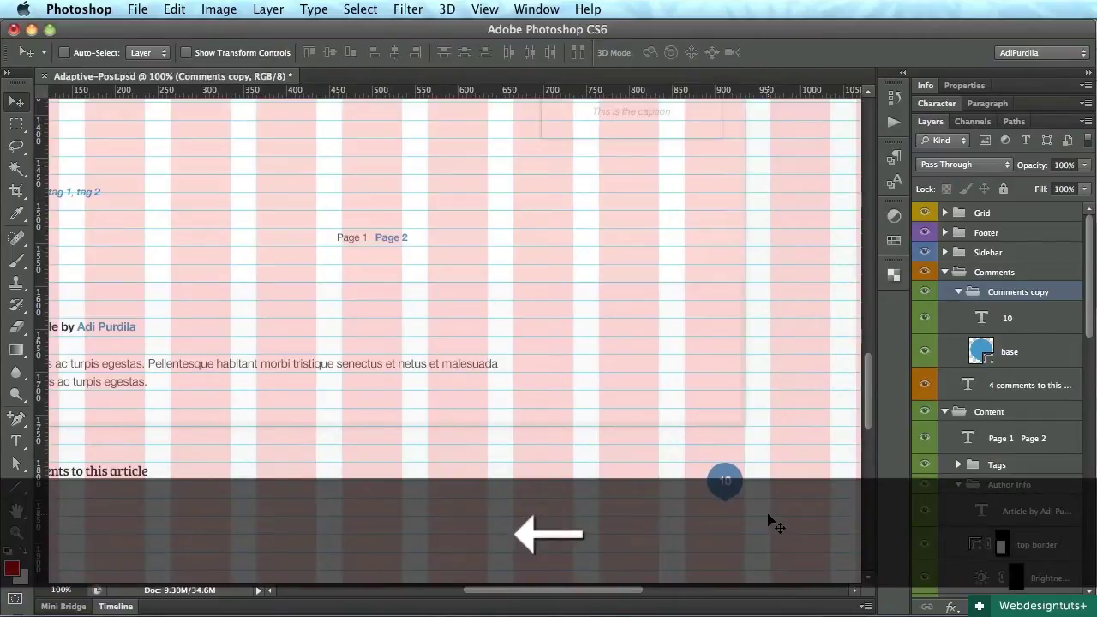
key(Right)
key(super+s)
key(F1)
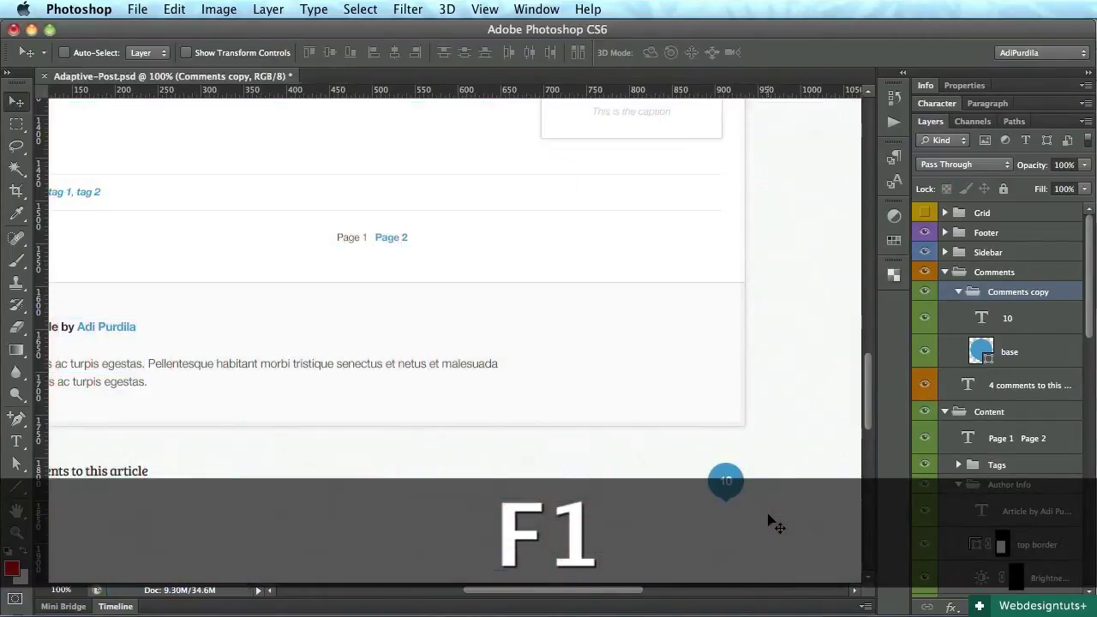
Replace the number 10 in the bubble copy with "+"
scroll(777, 525, left, 3)
key(t)
click(776, 481)
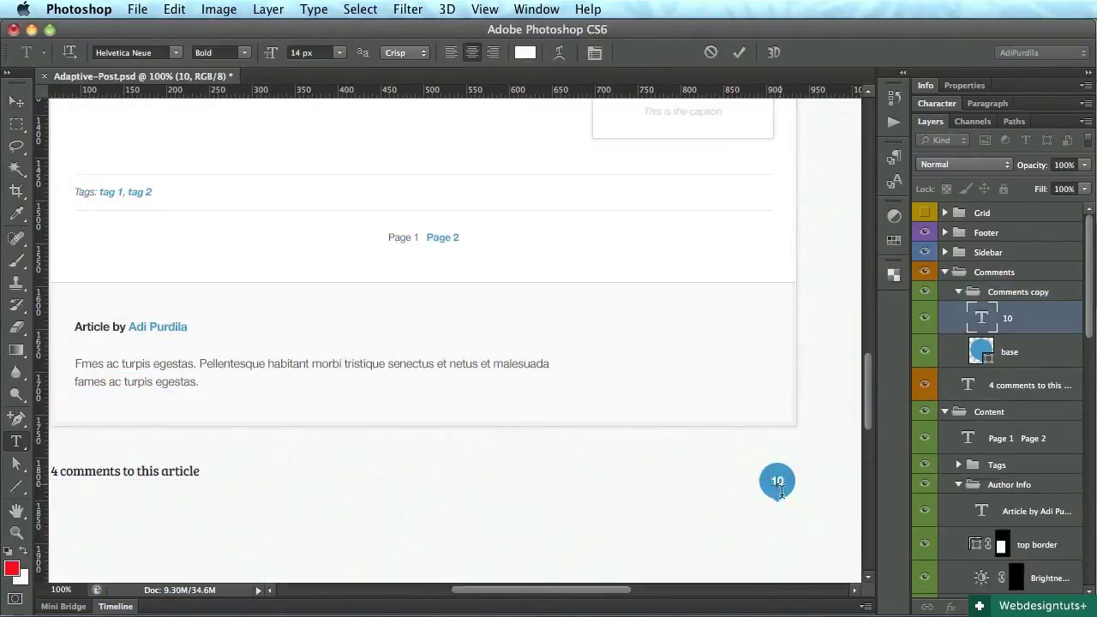
key(super+a)
text(+)
key(super+Return)
key(v)
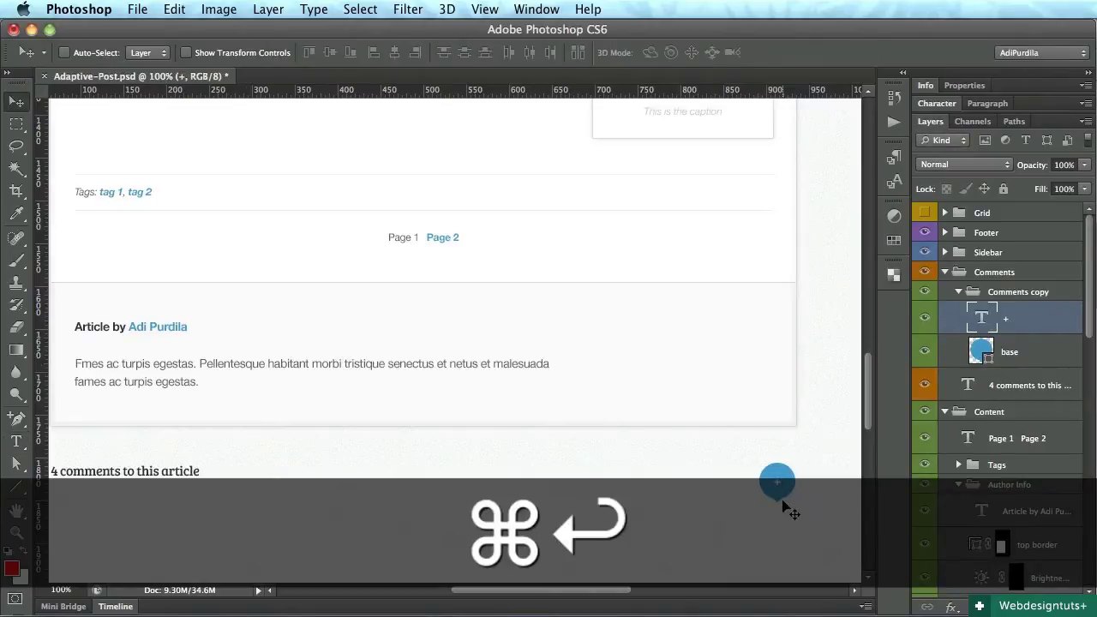
Set the "+" in the comments bubble to 18 px, nudge it down slightly inside the circle, and save
key(t)
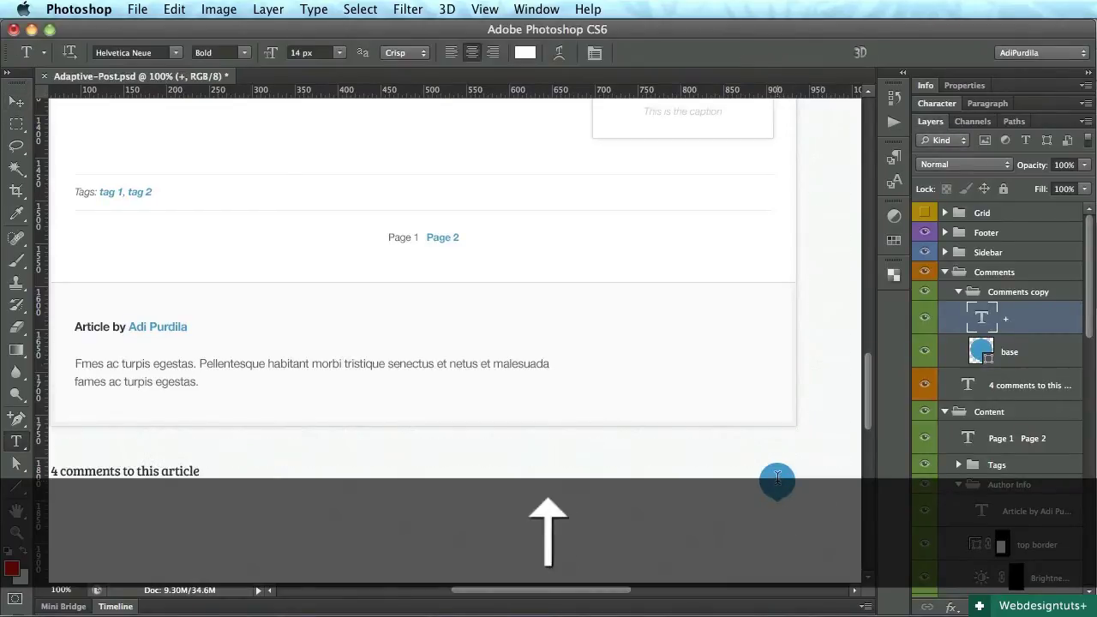
click(776, 482)
key(super+a)
key(super+shift+period)
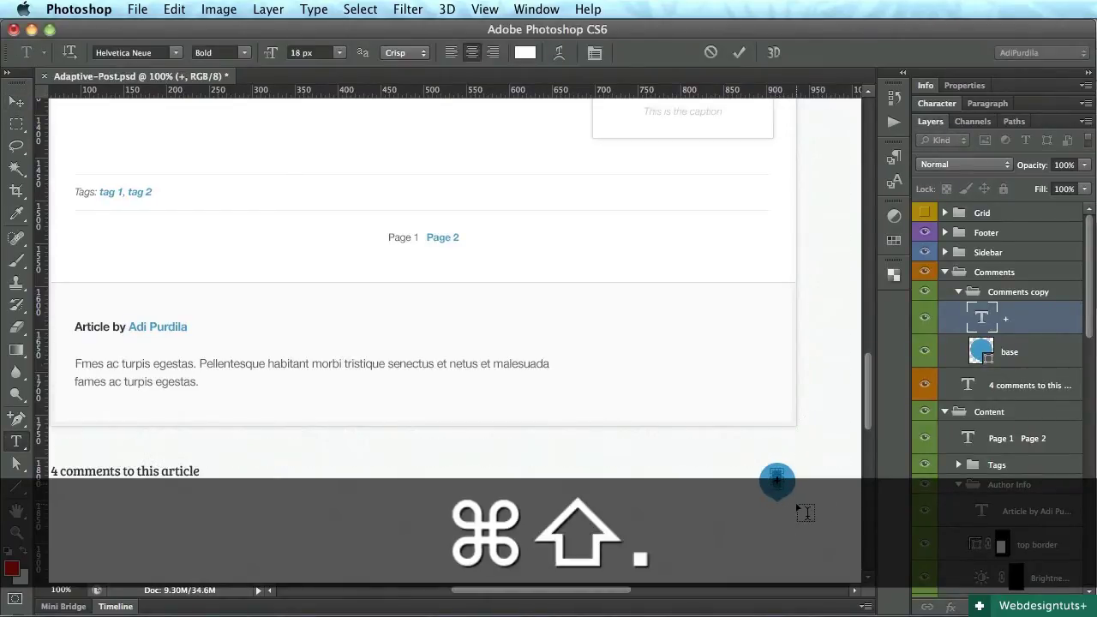
key(super+Return)
key(v)
key(Down)
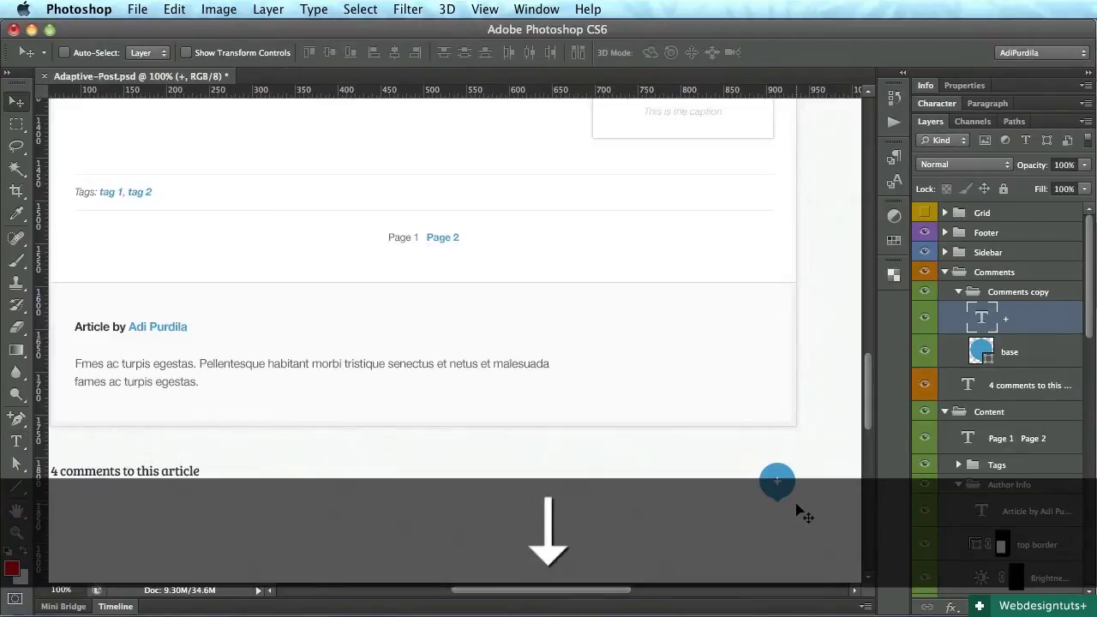
key(super+s)
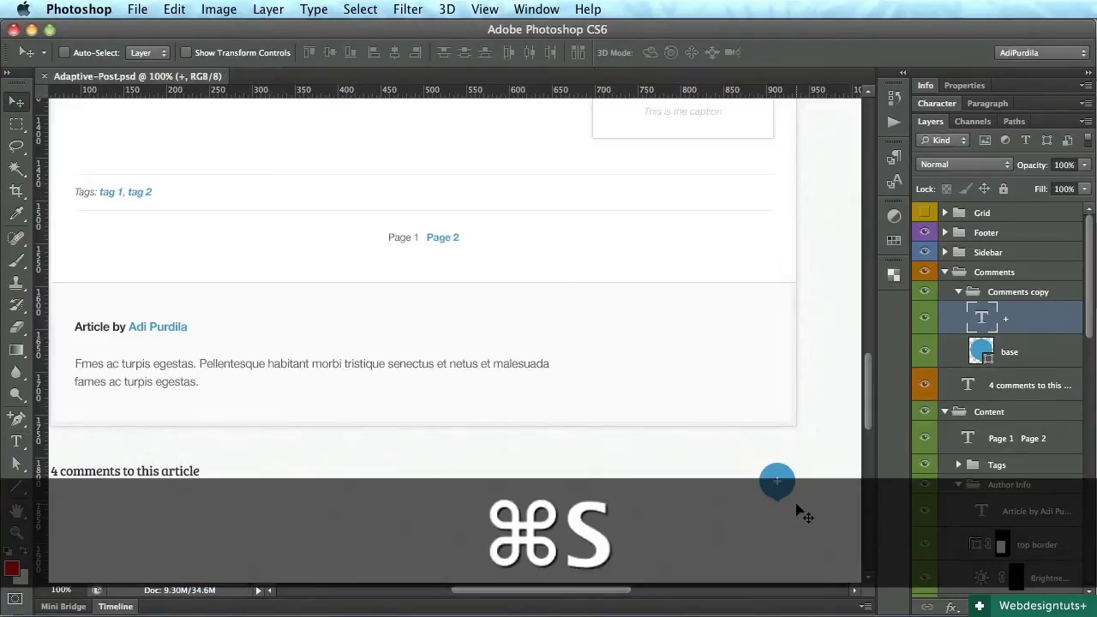
Copy the layer style from the base layer of the post image box
scroll(805, 511, left, 3)
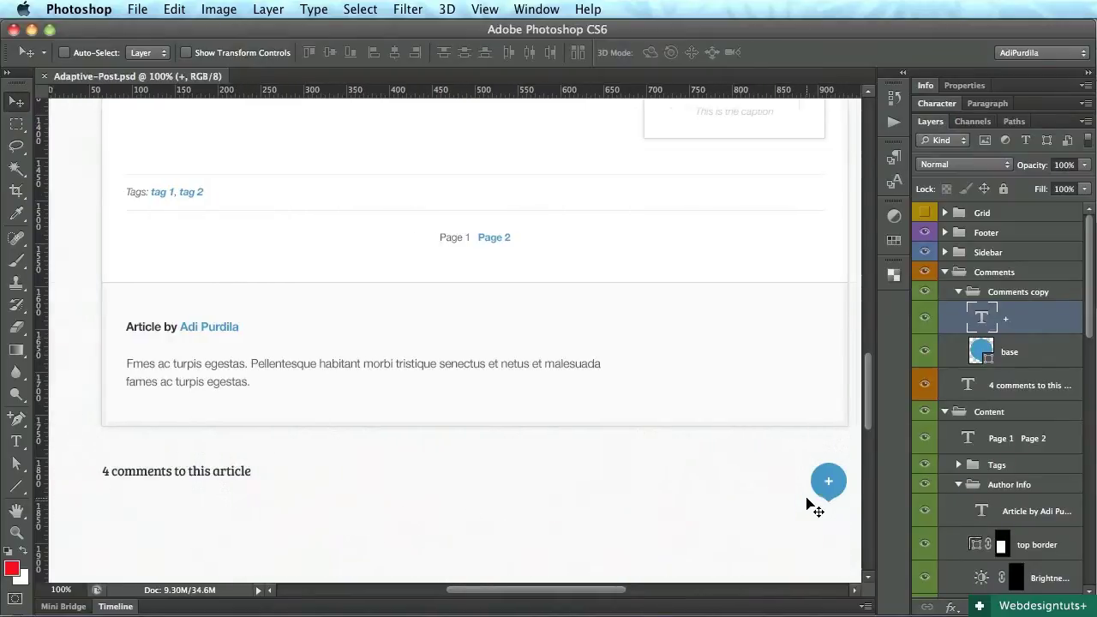
scroll(810, 505, down, 5)
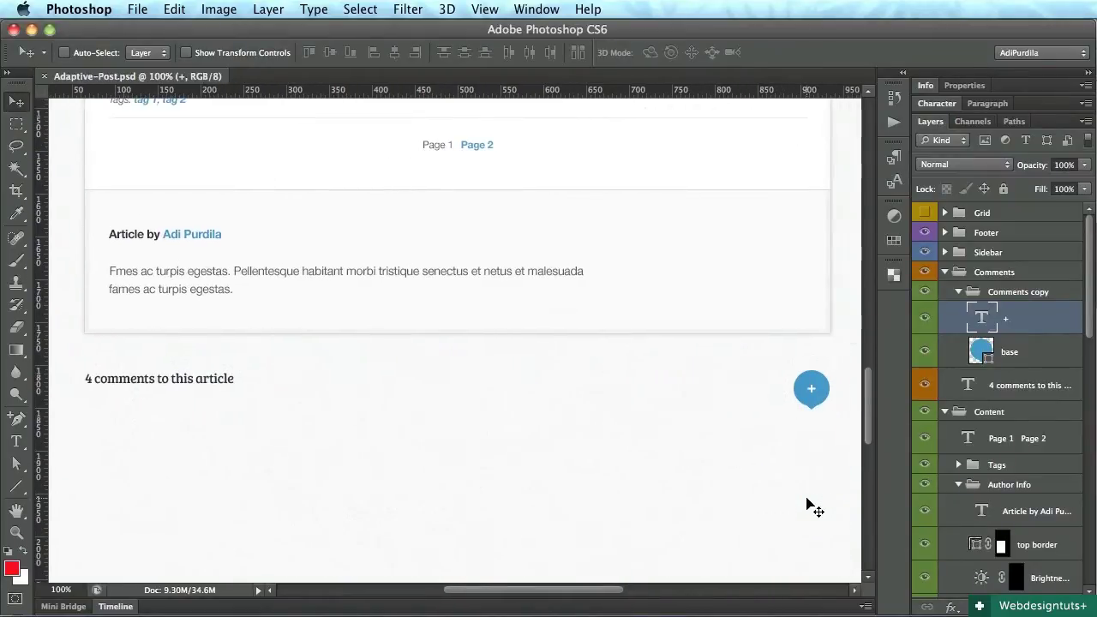
scroll(810, 505, down, 3)
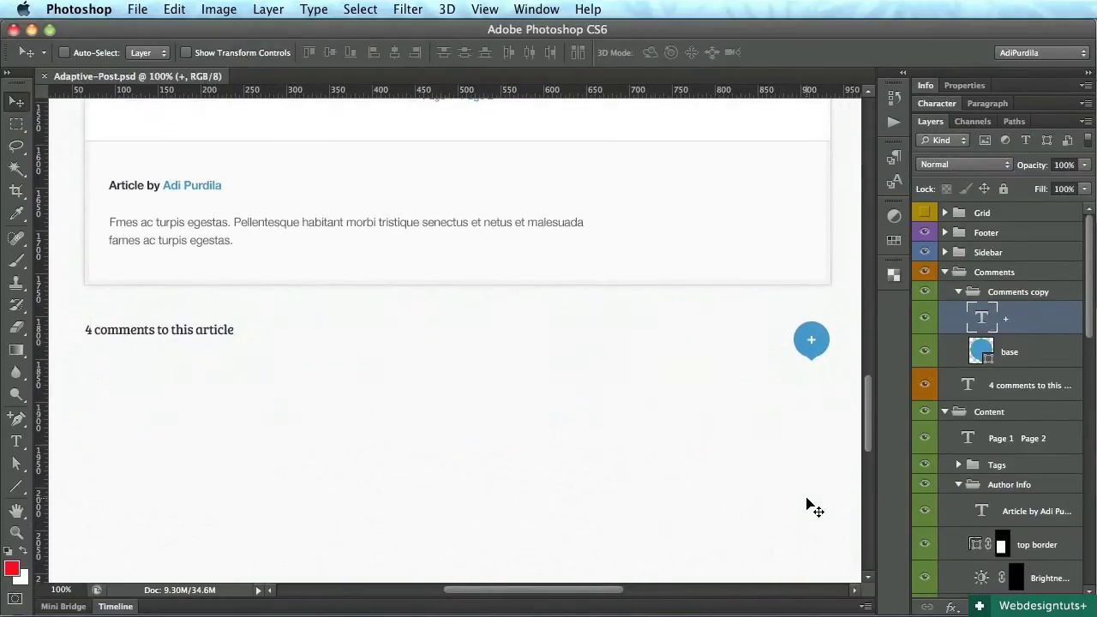
scroll(807, 501, down, 1)
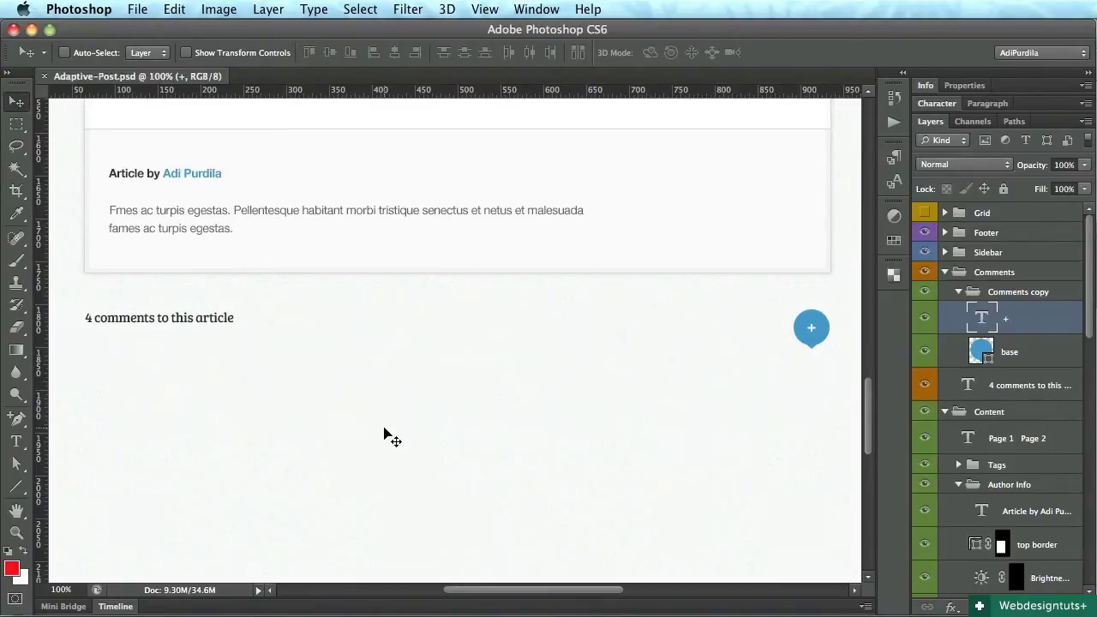
scroll(514, 380, up, 10)
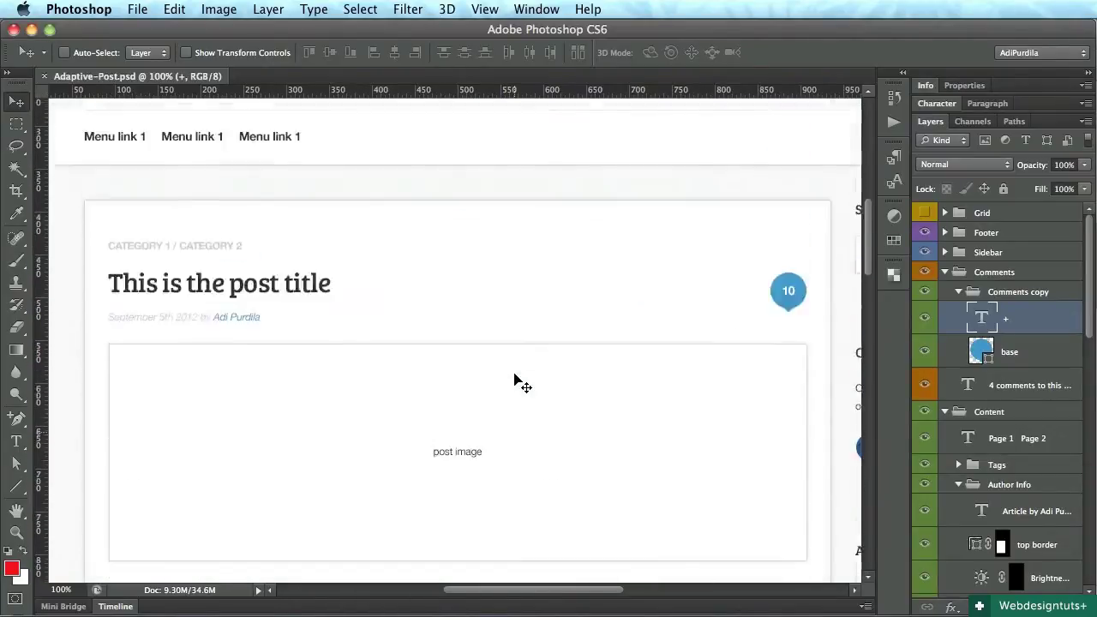
scroll(518, 381, down, 7)
super+click(625, 192)
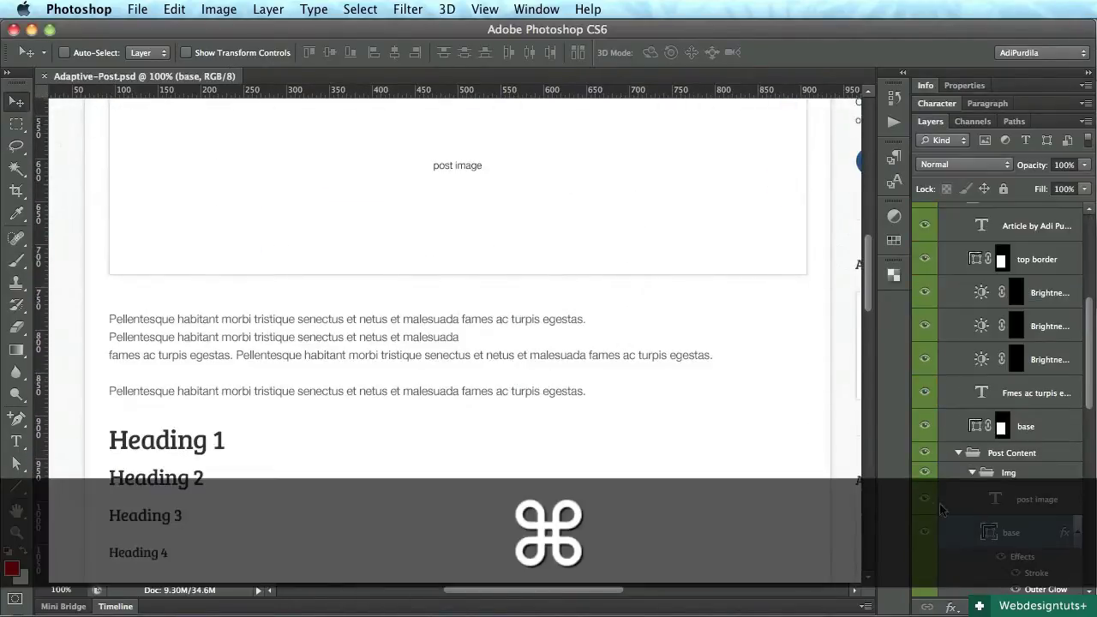
right_click(1042, 536)
click(685, 306)
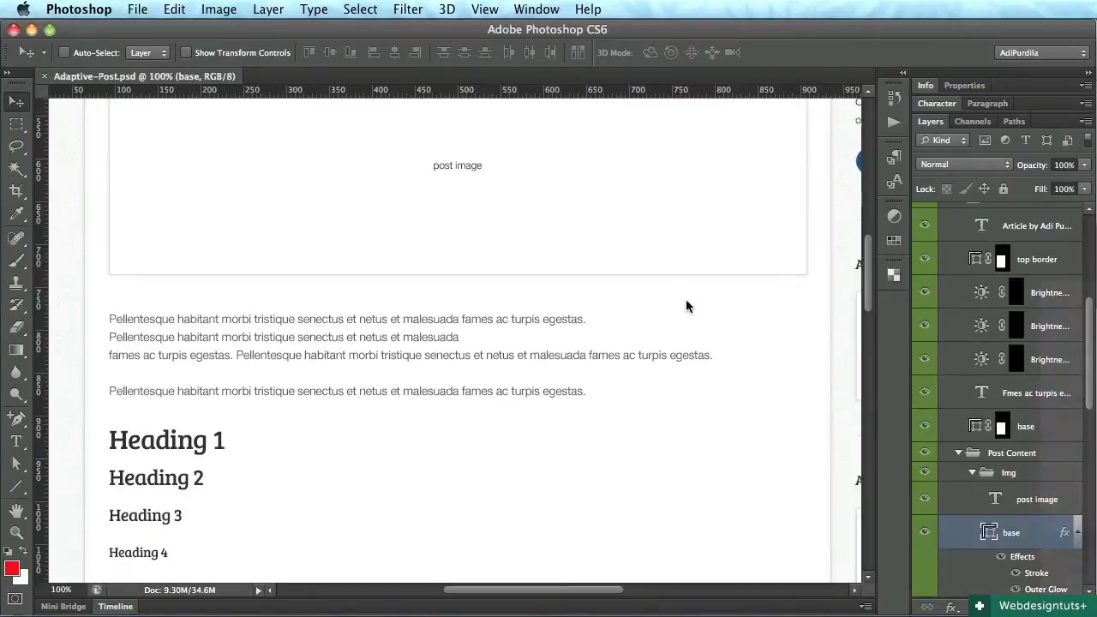
With the layout grid shown, draw a red 869 × 116 px rectangle below the comments heading, spanning the content width
scroll(677, 248, up, 2)
scroll(969, 428, up, 8)
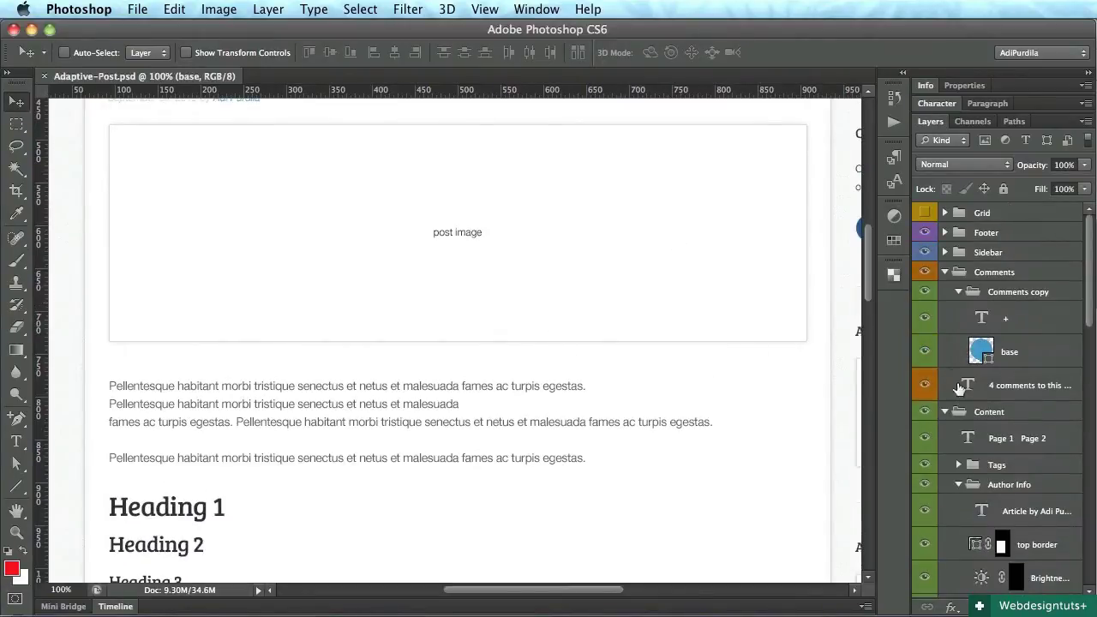
click(1028, 322)
scroll(596, 433, down, 15)
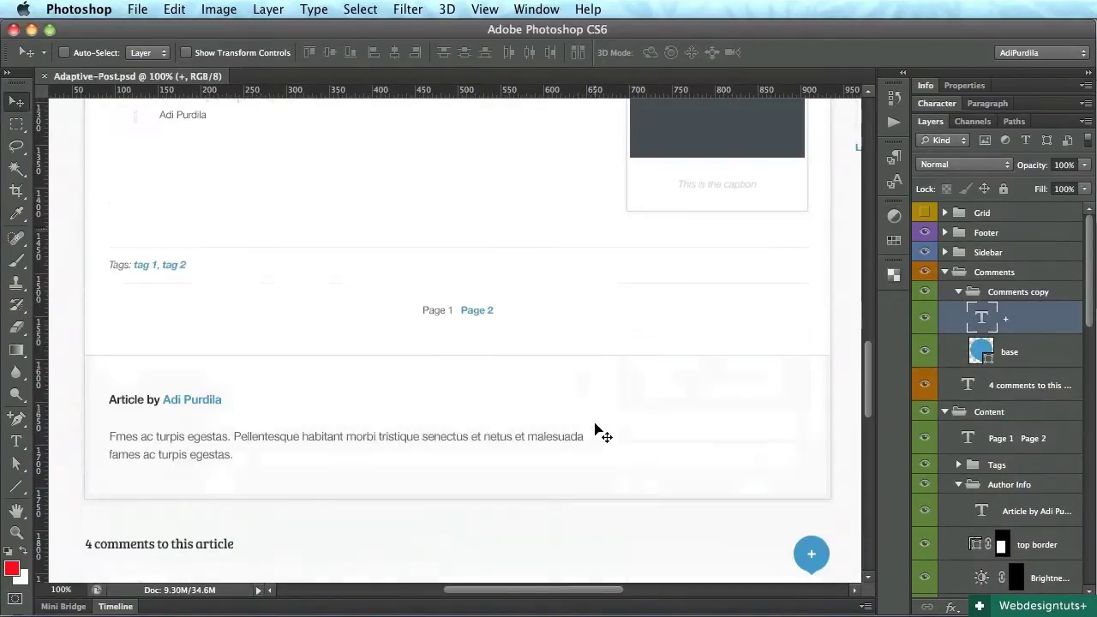
scroll(603, 433, up, 2)
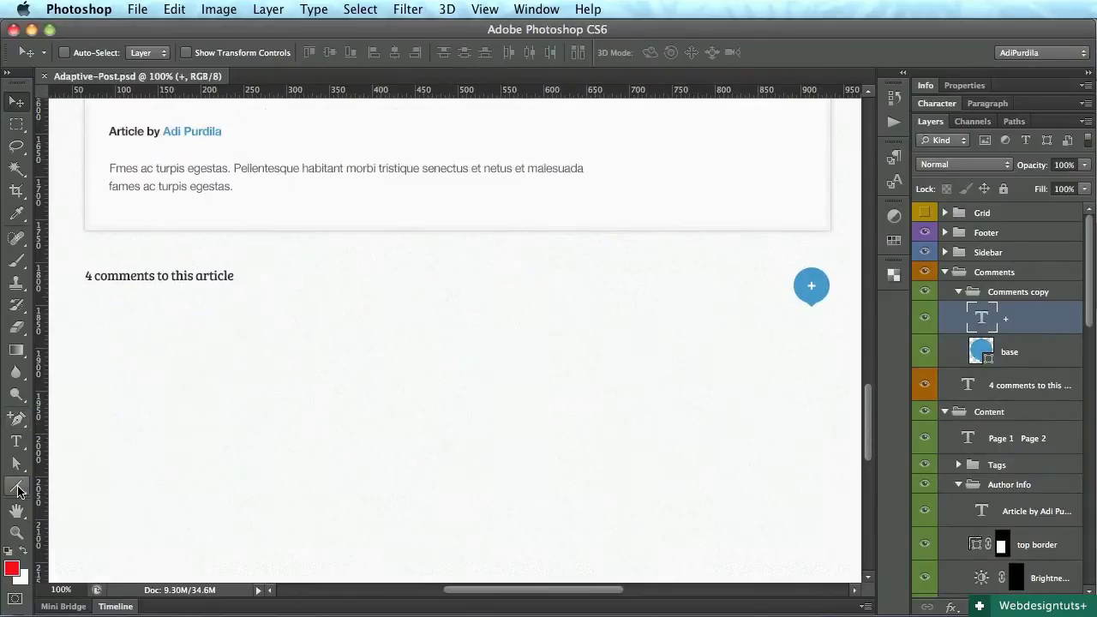
drag(16, 486, 79, 485)
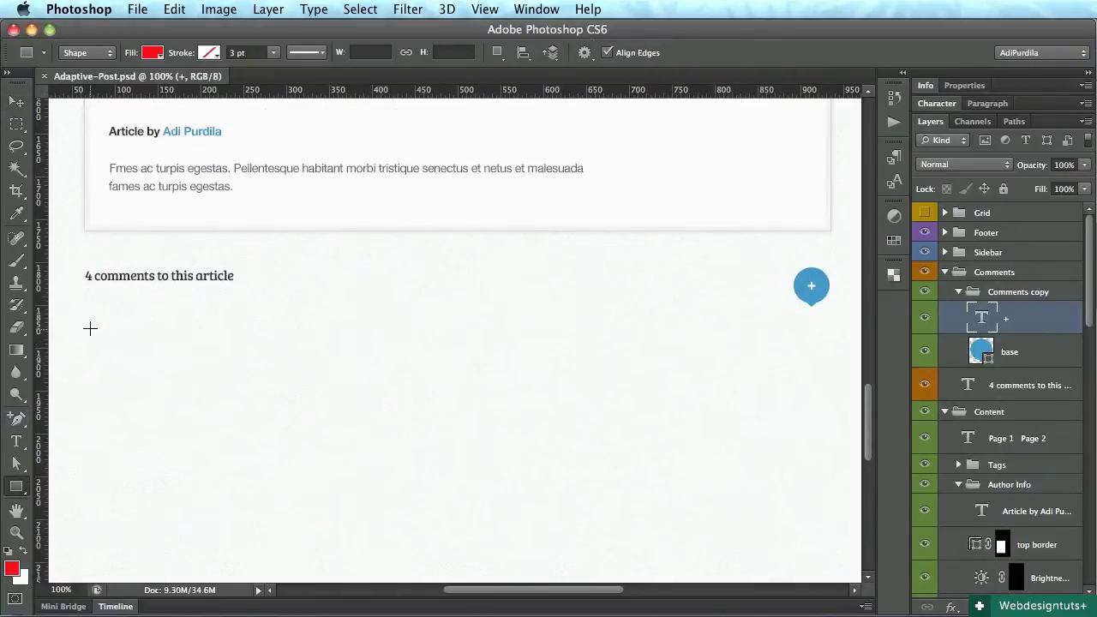
key(F1)
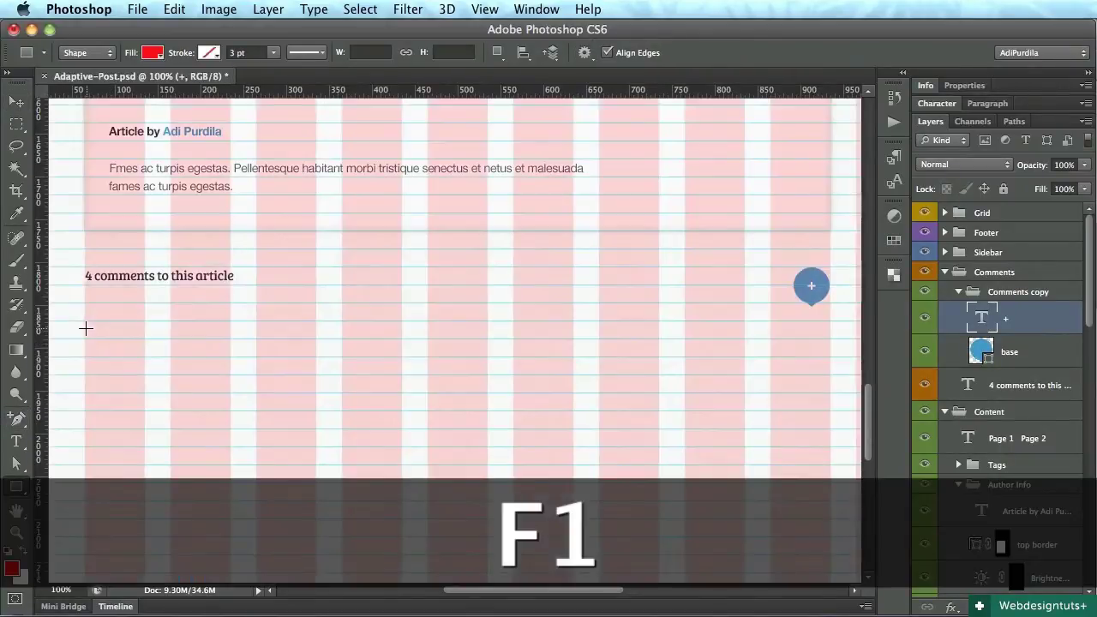
drag(85, 328, 829, 425)
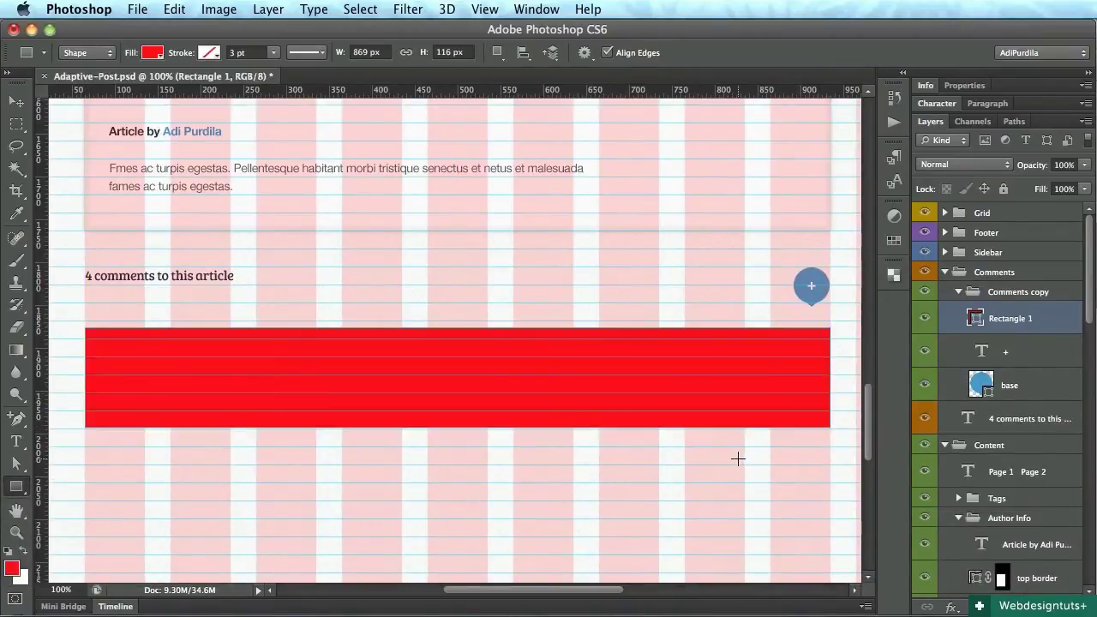
Nudge the red rectangle up to the baseline grid line and right to the column edge, and hide the layout grid
key(v)
key(Return)
drag(805, 294, 859, 421)
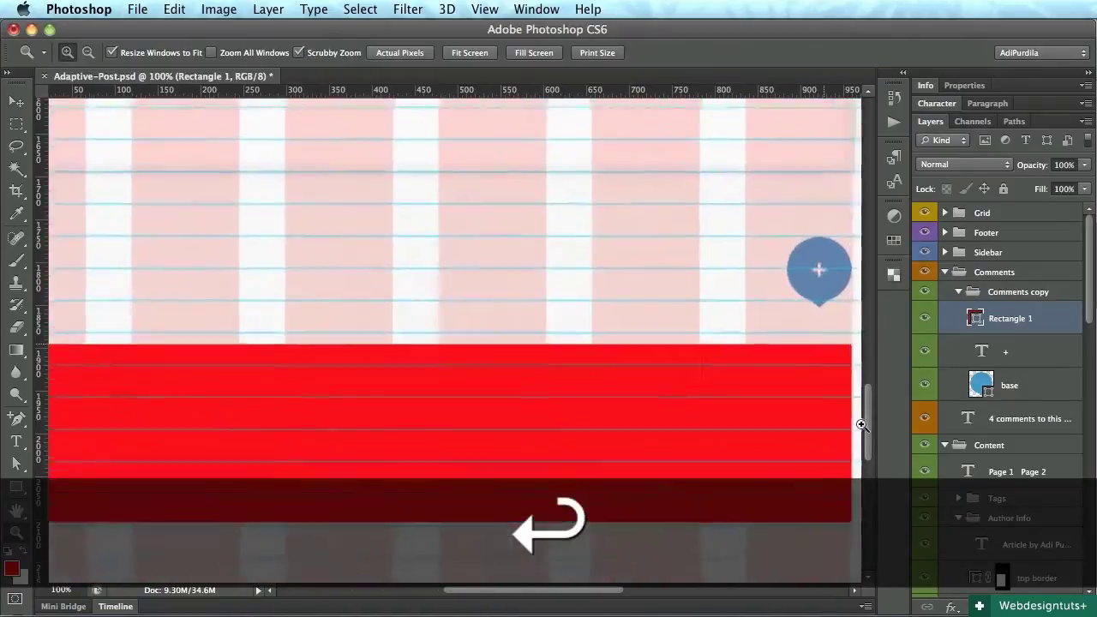
key(Up)
key(Up)
key(Up)
key(Up)
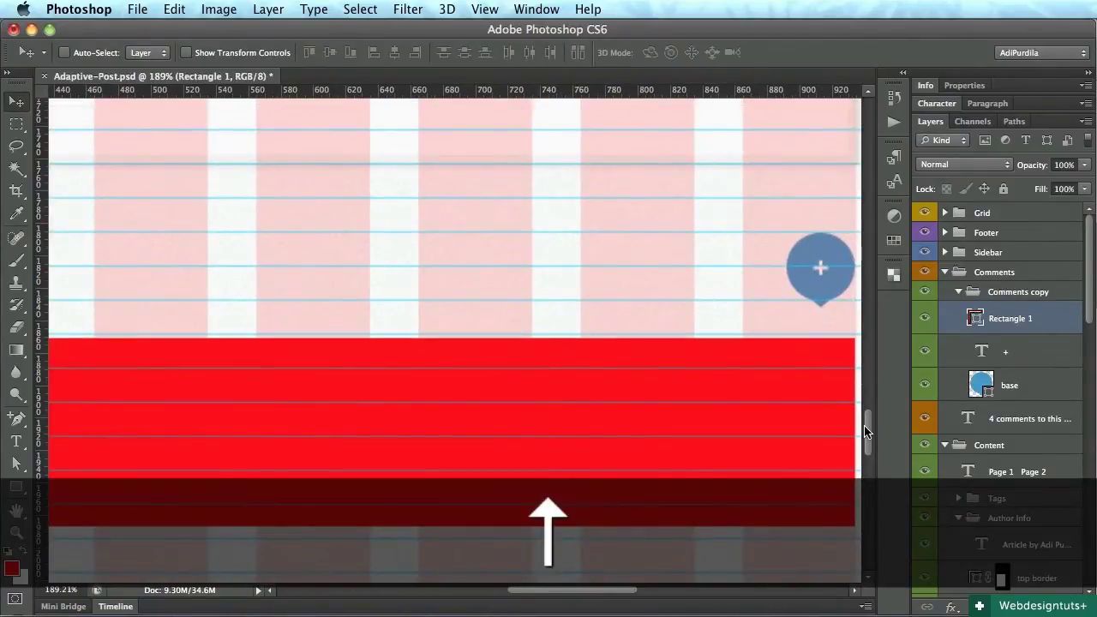
key(Up)
key(Up)
key(Right)
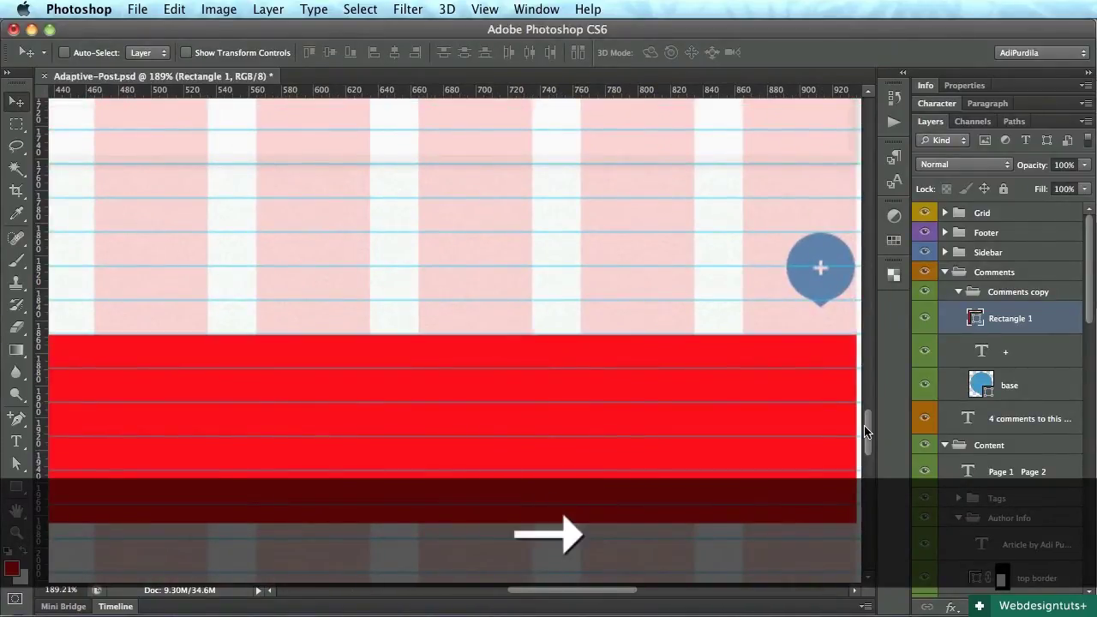
scroll(701, 418, left, 10)
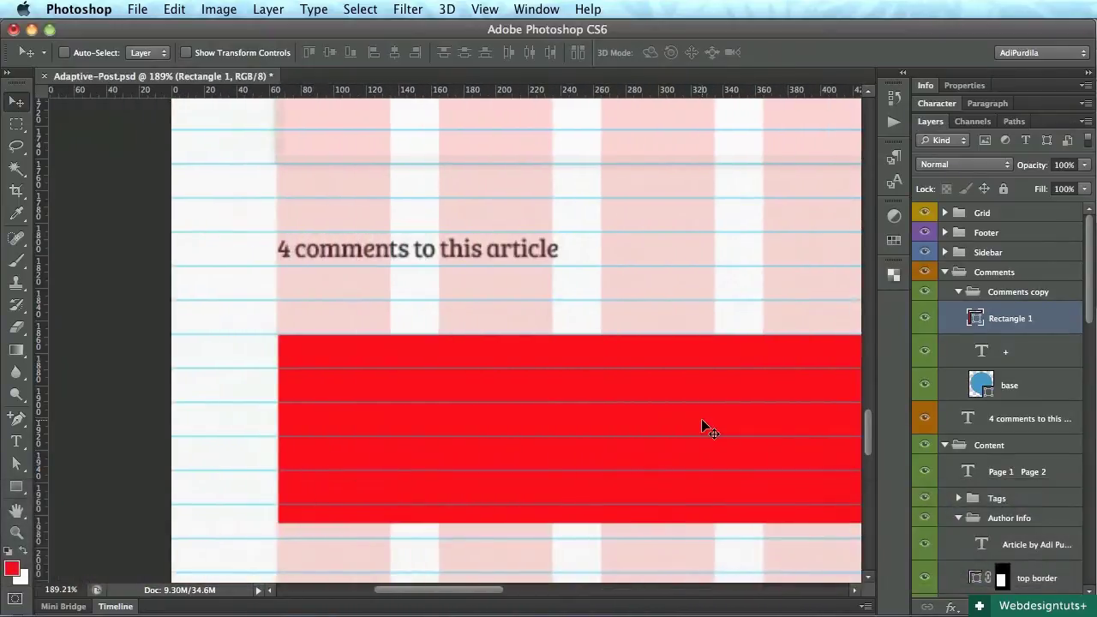
key(super+1)
key(F1)
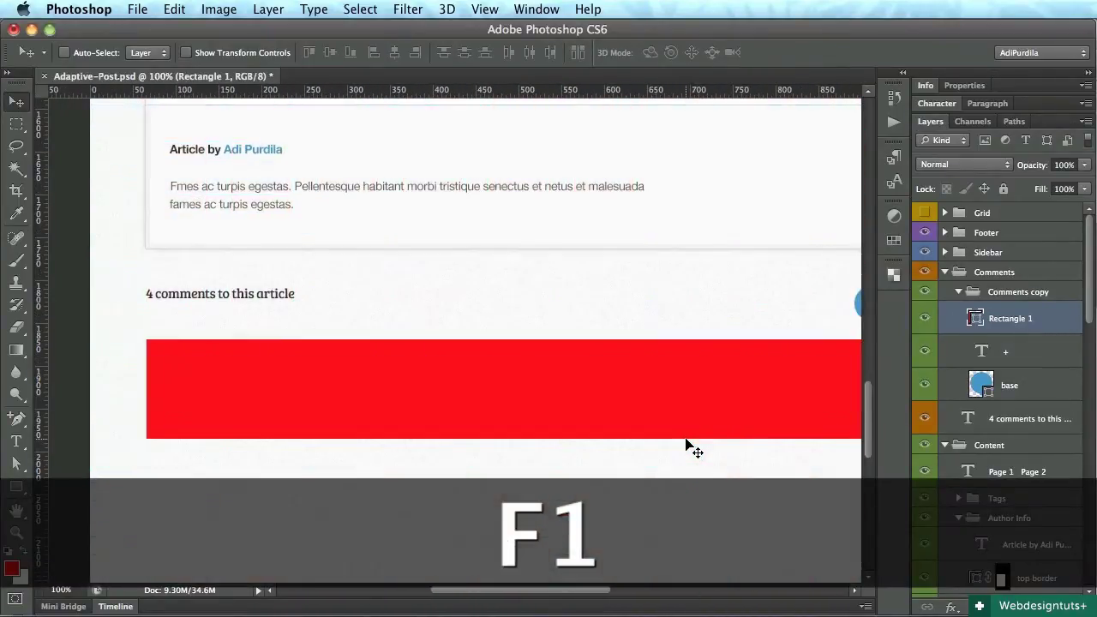
Fill the rectangle with white and move its layer out of the bubble group to the top of the Comments group
key(super+BackSpace)
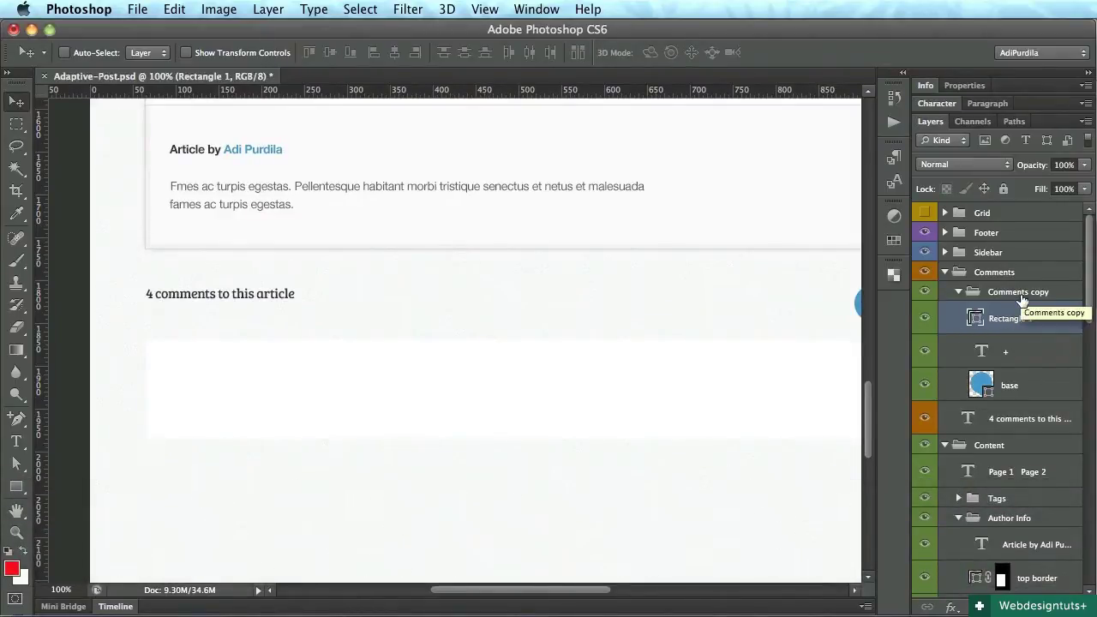
drag(1009, 320, 993, 296)
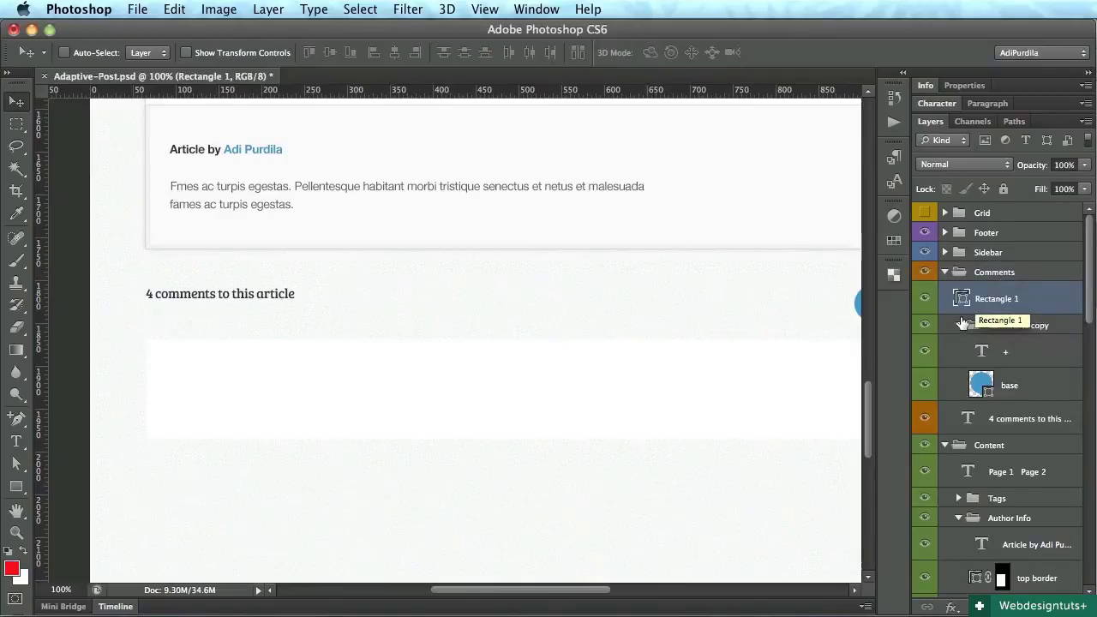
Group the white rectangle in a group named "Comment", rename the rectangle layer "base", and save
key(super+g)
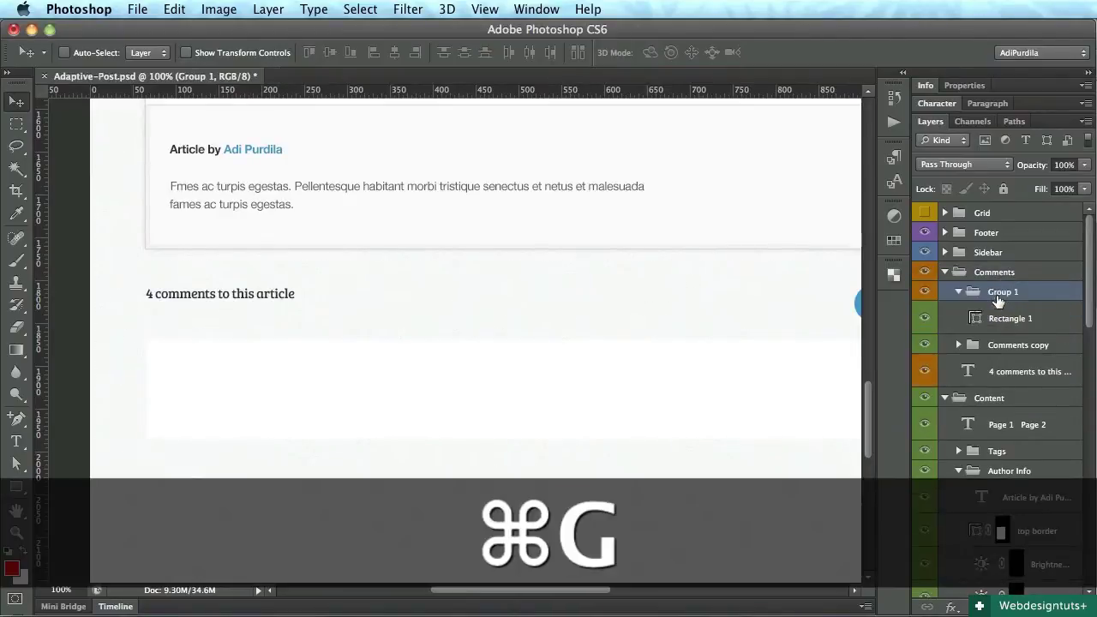
double_click(987, 296)
text(Comment)
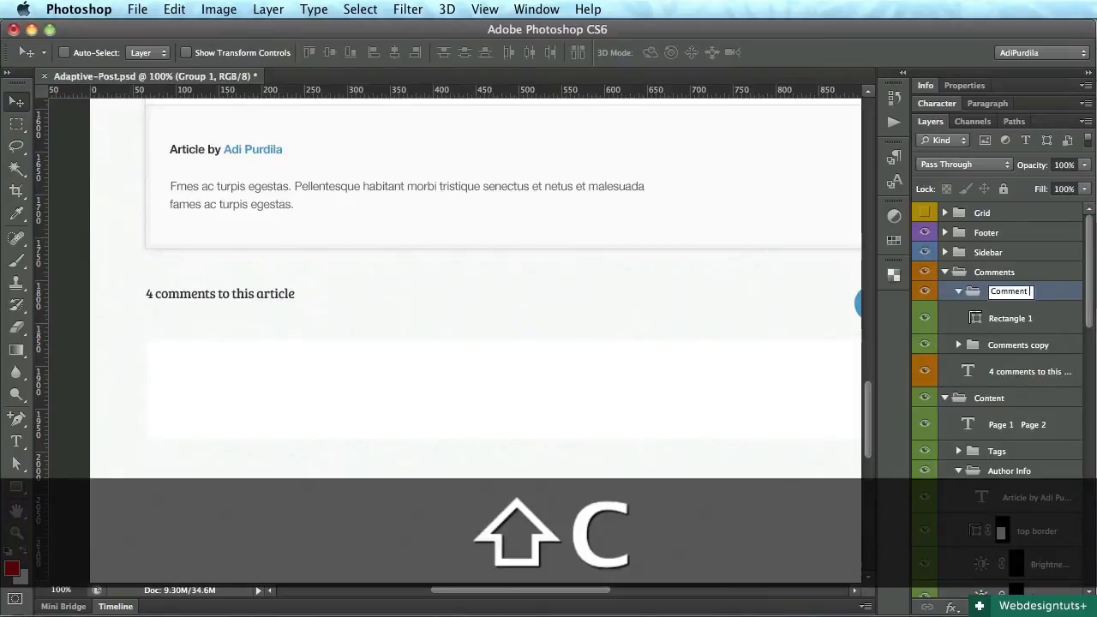
key(Tab)
text(base)
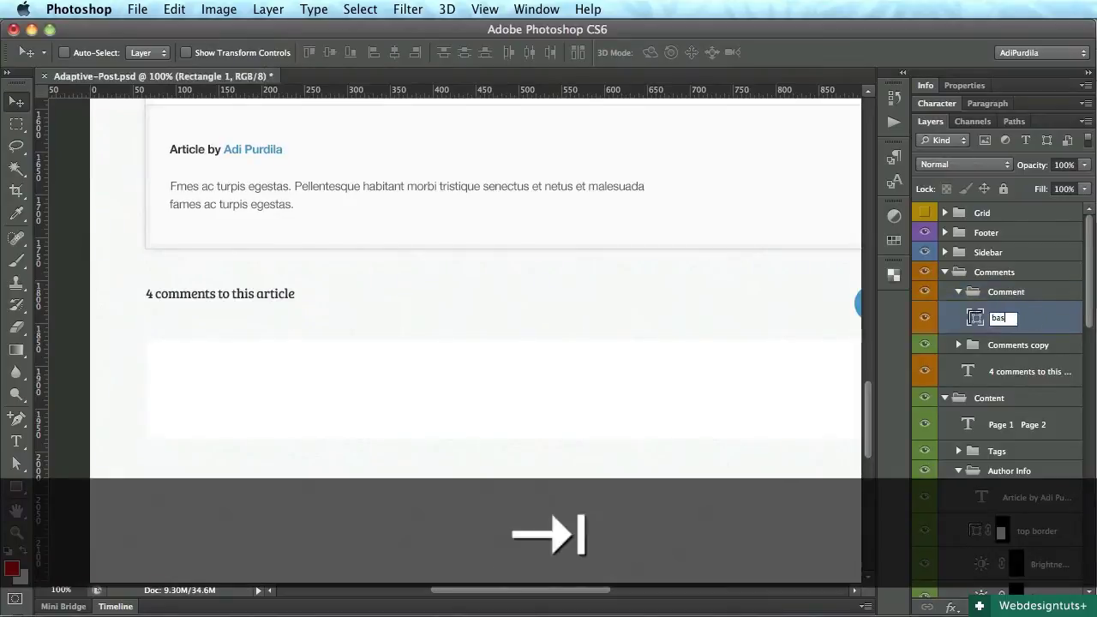
key(super+s)
Paste the copied layer style onto the Comment group's base rectangle and save
right_click(1028, 318)
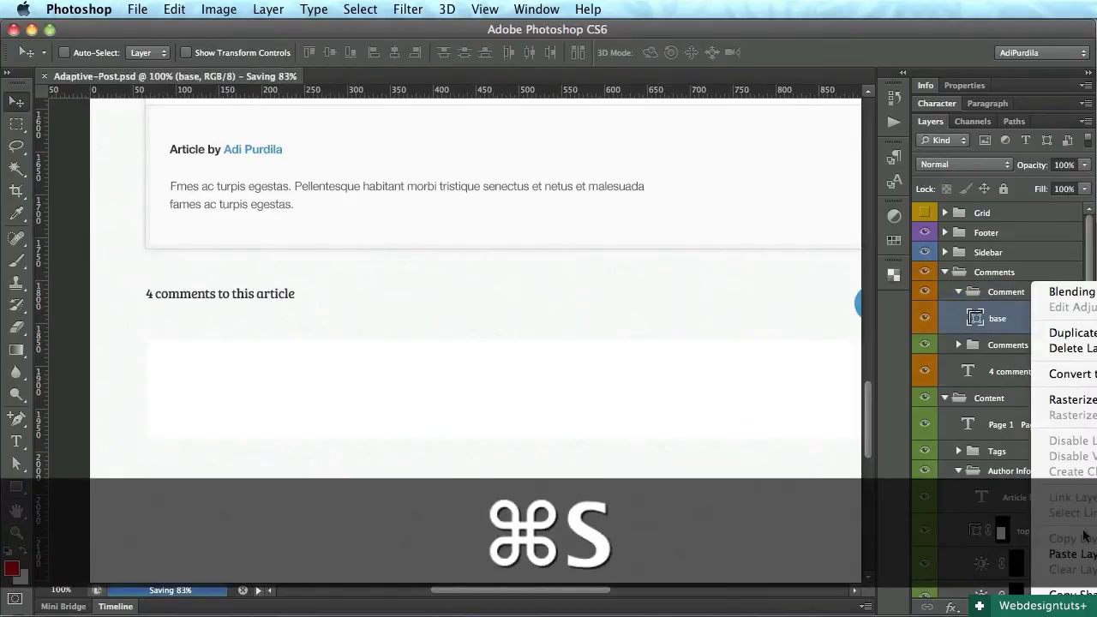
click(1061, 554)
key(super+s)
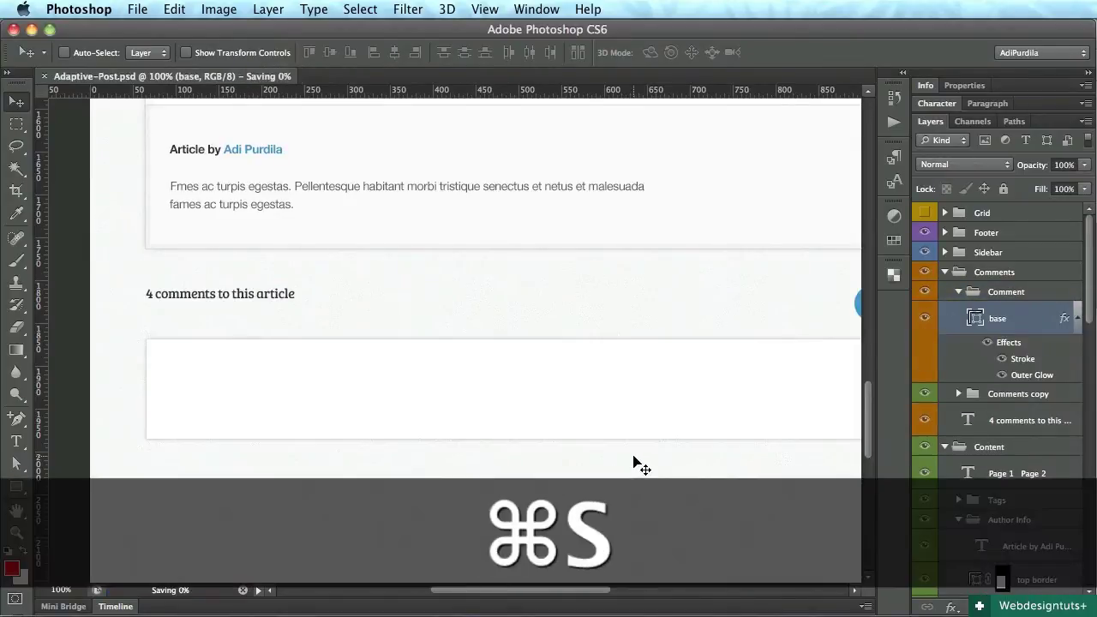
scroll(648, 374, right, 2)
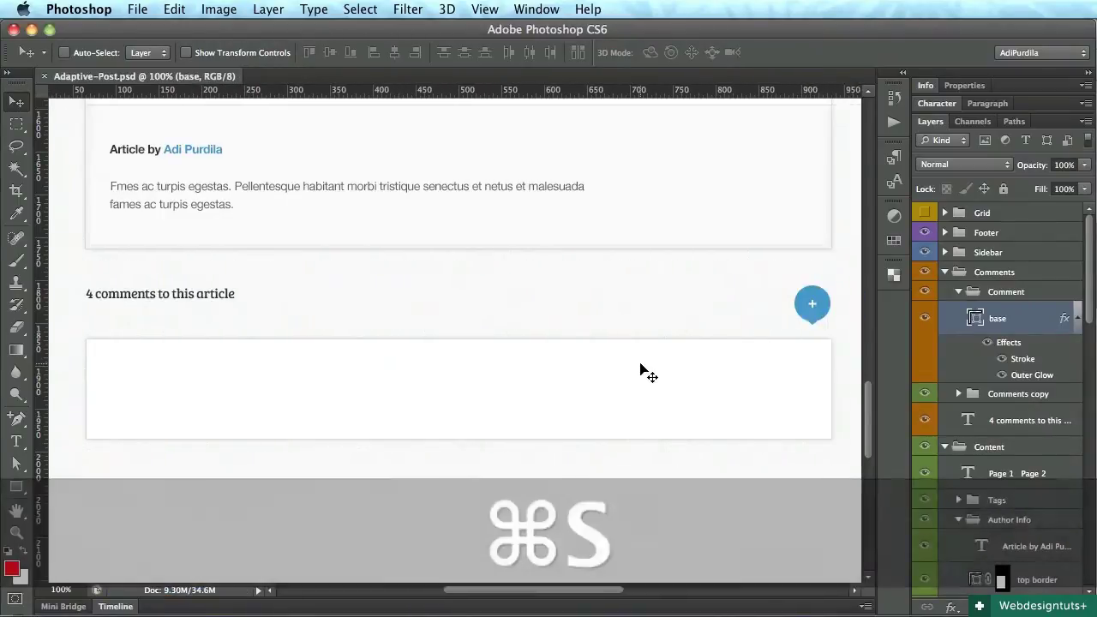
Extend the comment box's bottom edge down to near the 2050 px ruler mark, keeping its top edge in place, and save
key(a)
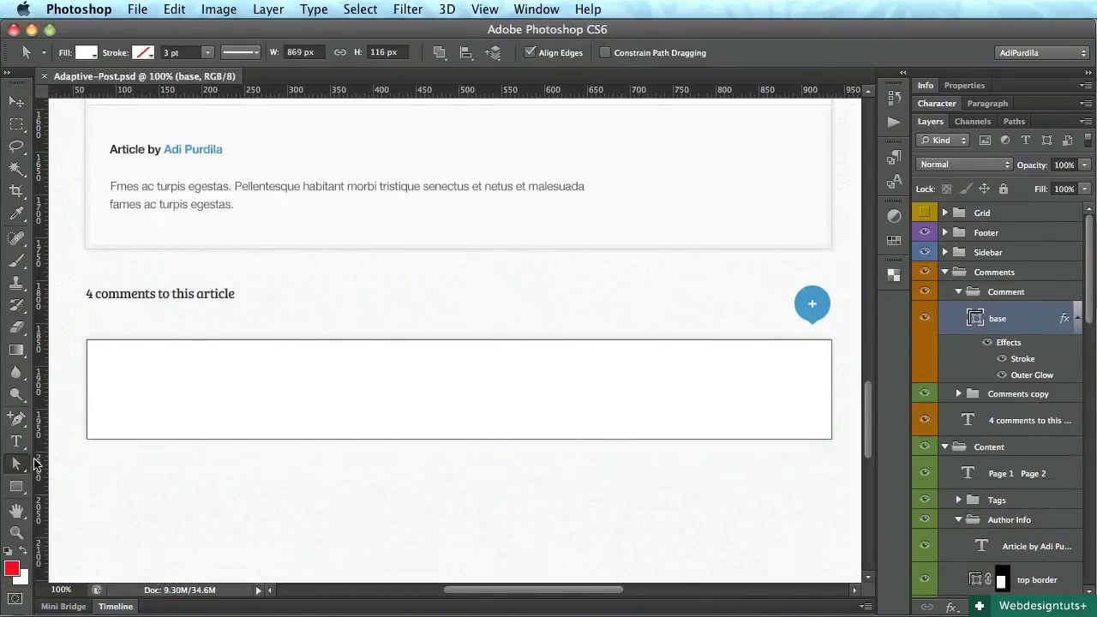
drag(73, 446, 833, 506)
key(Return)
key(v)
key(super+s)
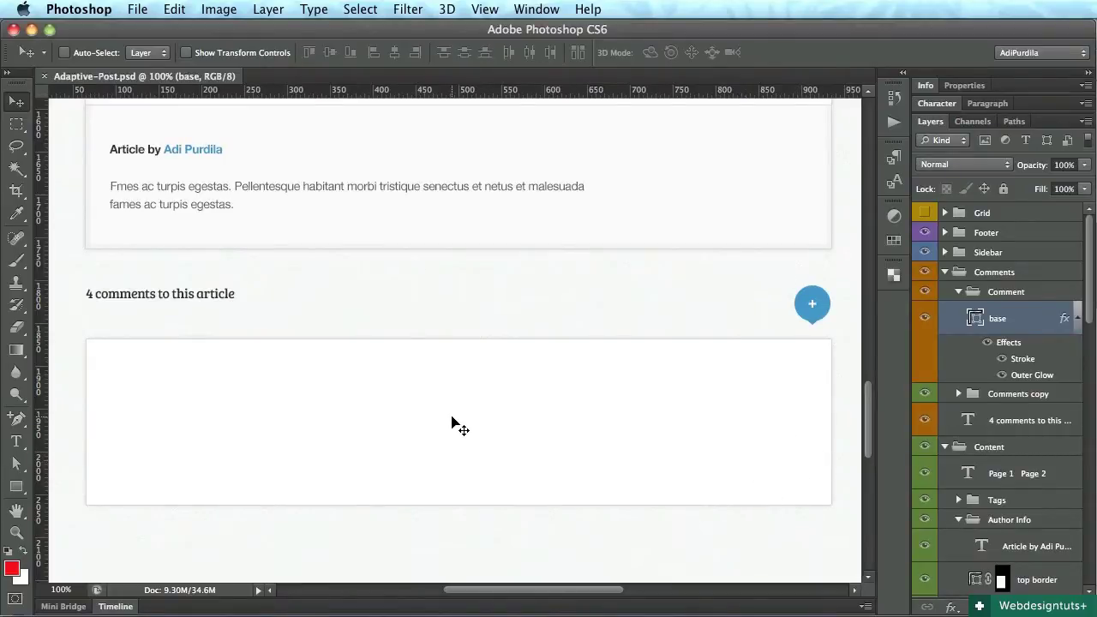
key(t)
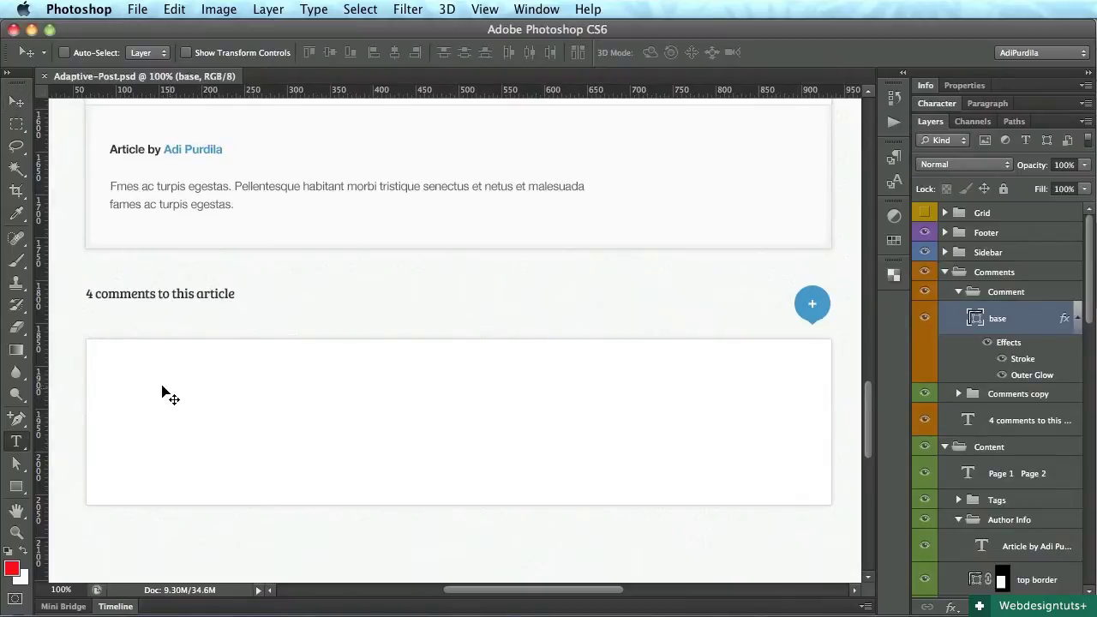
click(161, 387)
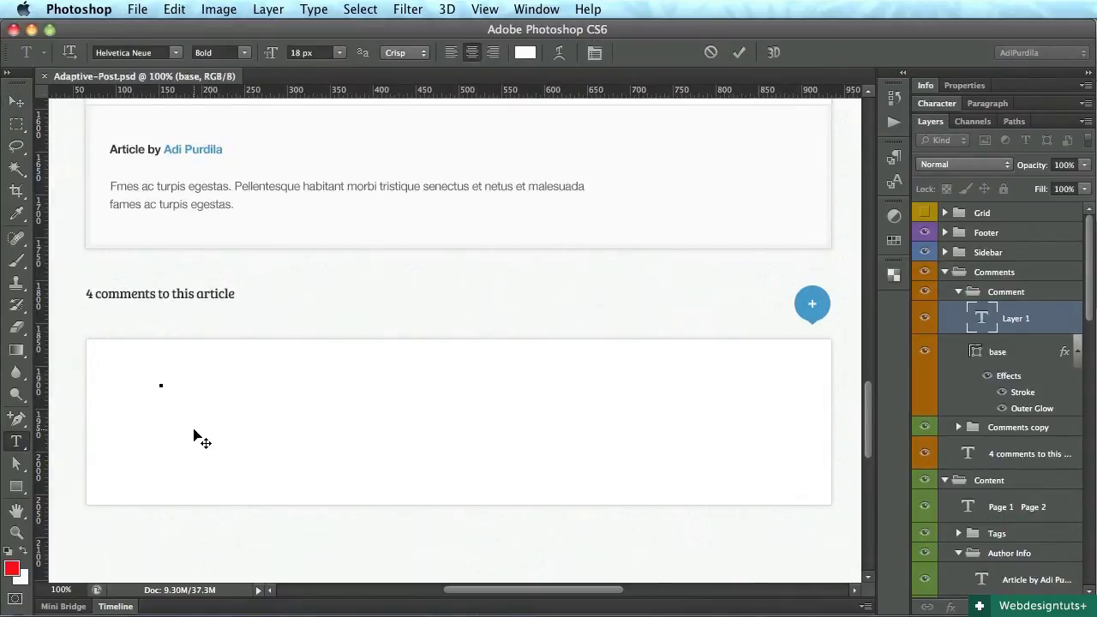
scroll(285, 384, up, 10)
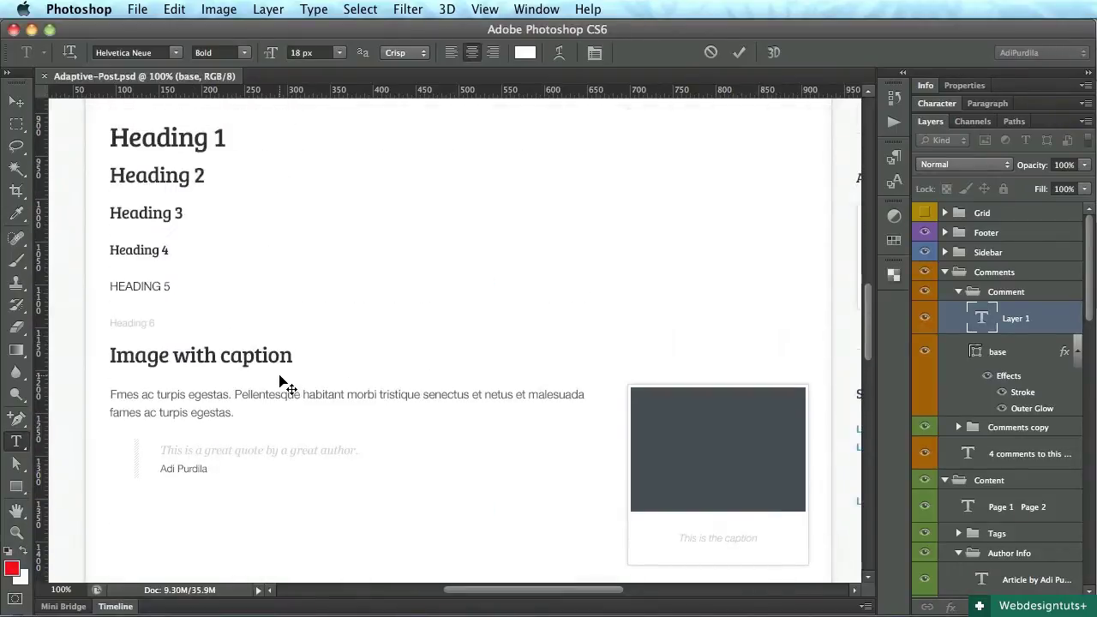
scroll(285, 383, down, 5)
scroll(286, 383, up, 5)
scroll(286, 383, down, 10)
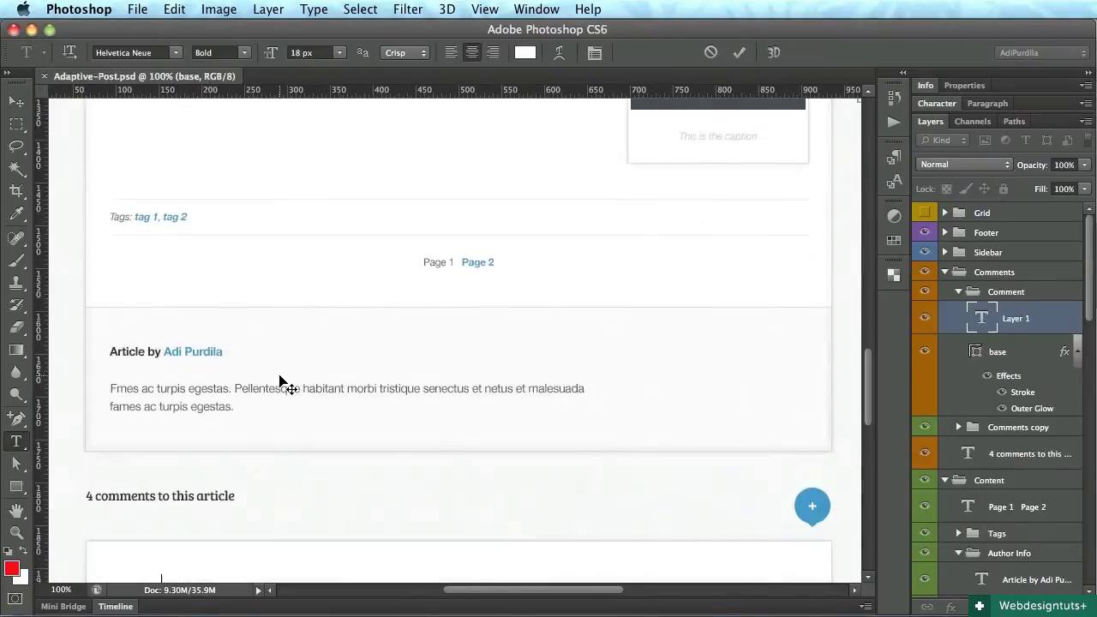
scroll(285, 383, down, 4)
click(142, 214)
Copy part of the bold "Article by" text in the author info box to reuse its text style
drag(120, 185, 162, 184)
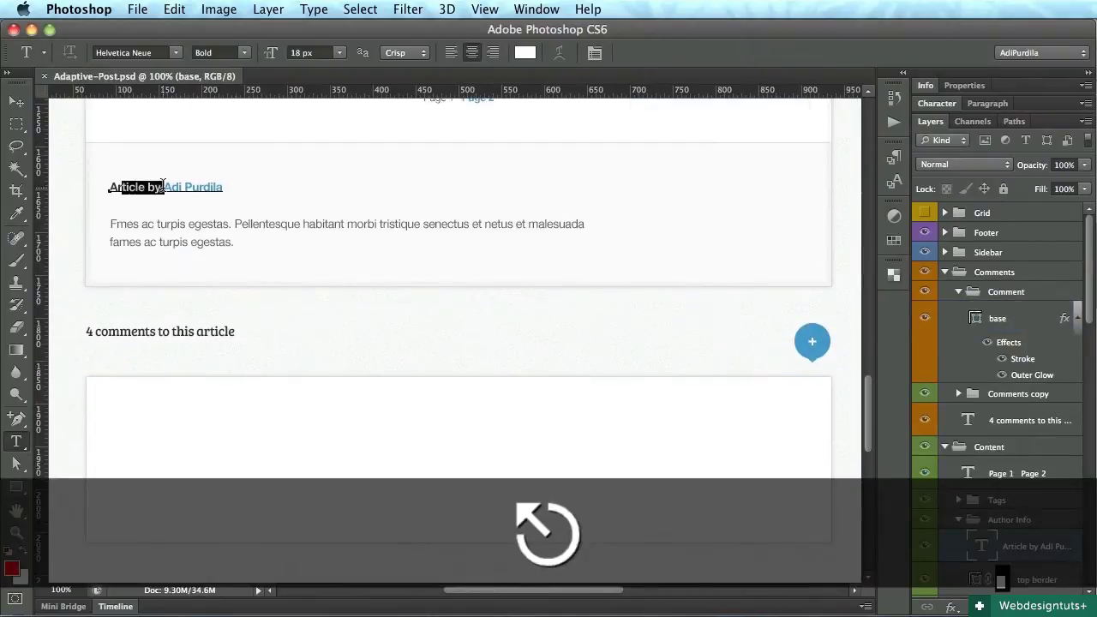
key(super+c)
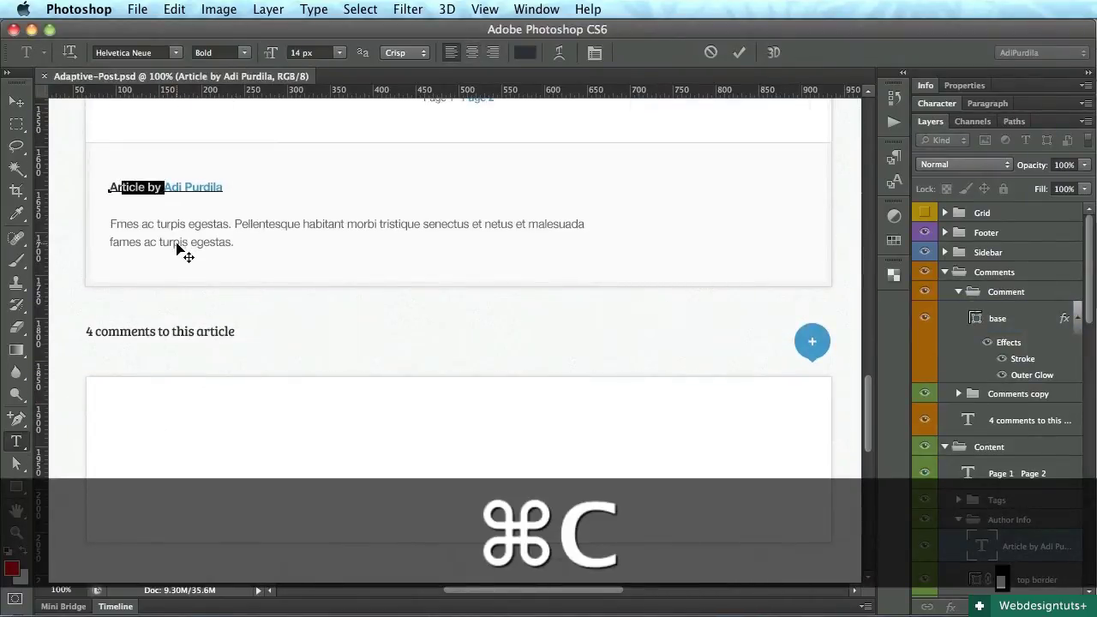
key(Escape)
super+click(242, 458)
click(240, 460)
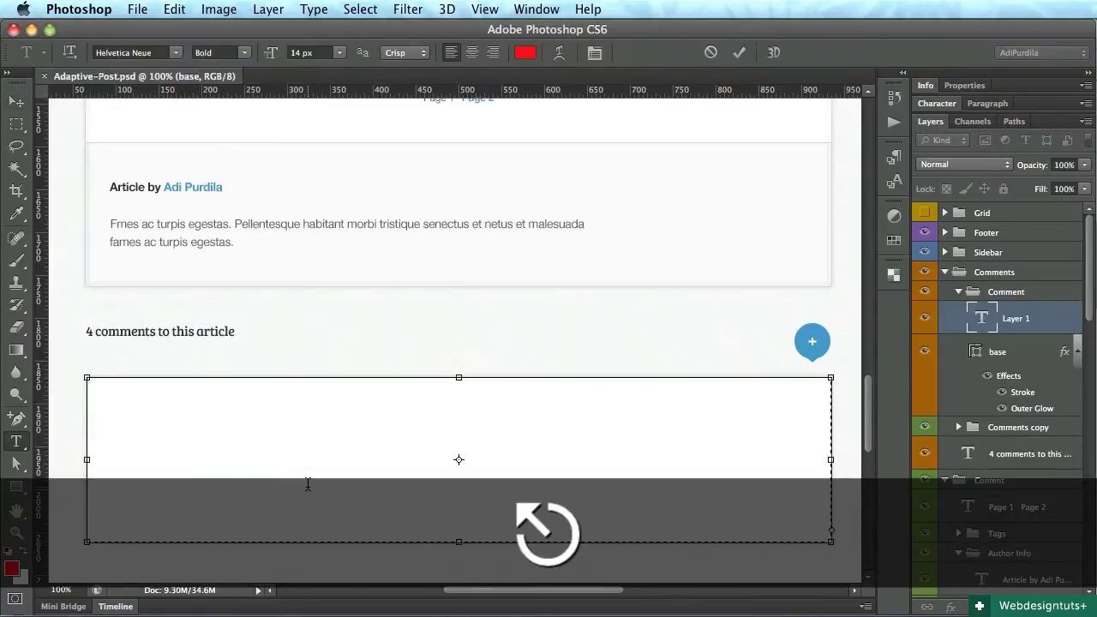
key(Escape)
key(Return)
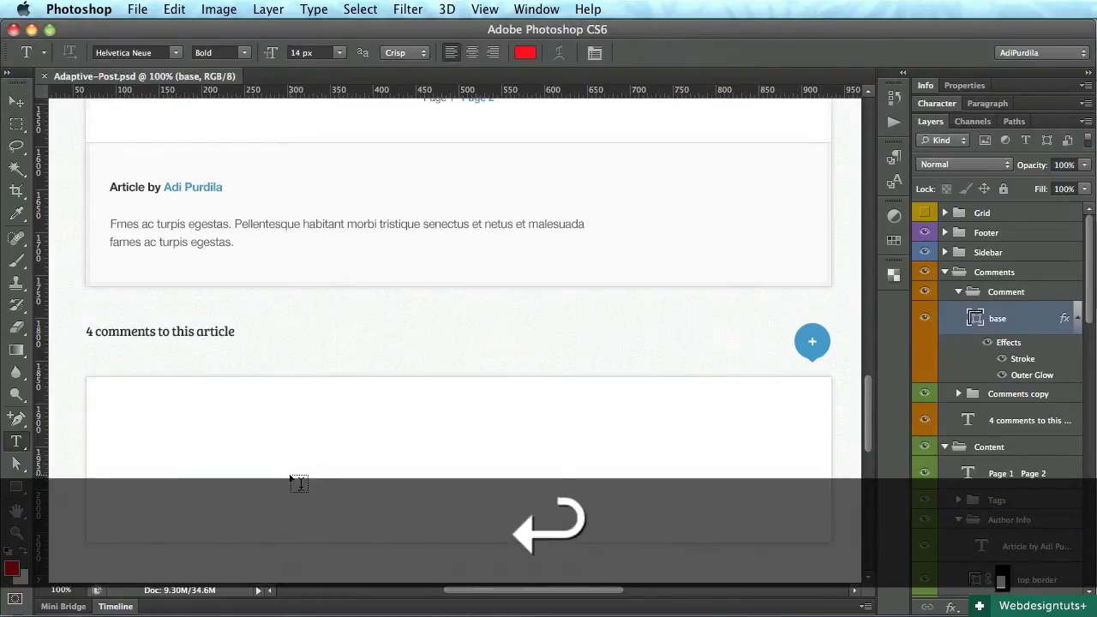
Paste the copied text as a new text layer inside the comment box and replace it with the commenter's full name
click(283, 460)
key(super+v)
key(super+a)
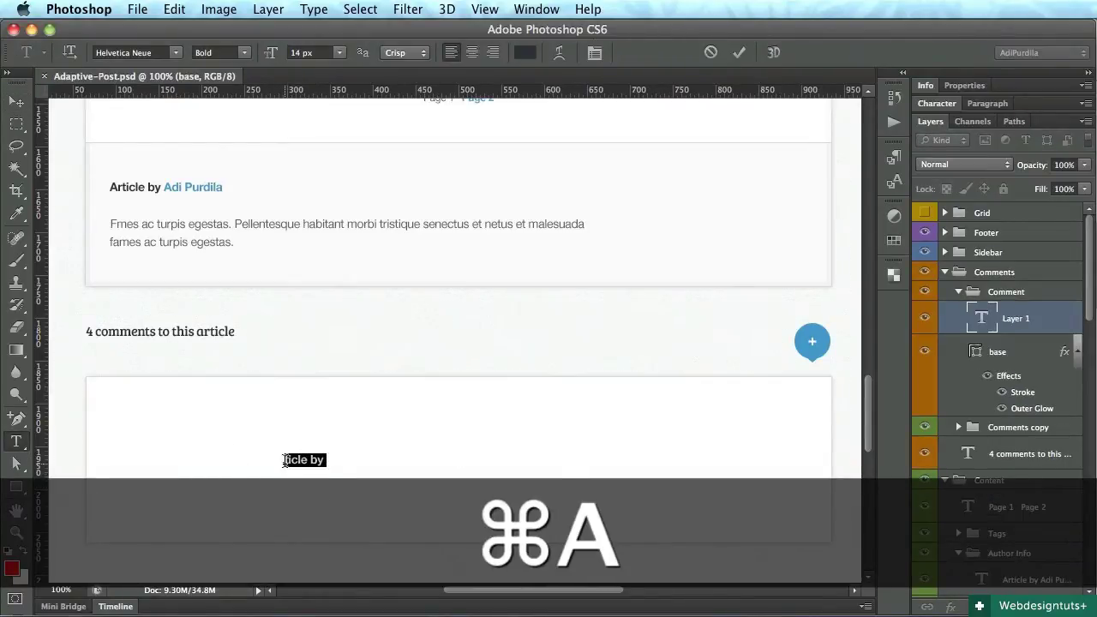
text(Ad)
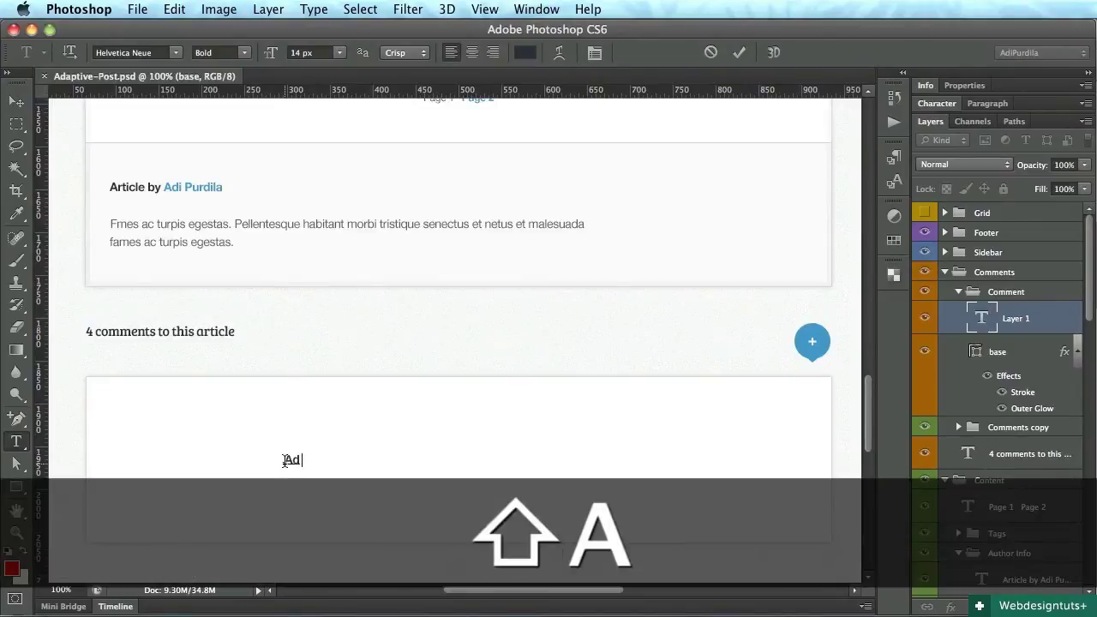
text(i Purdila)
key(super+Return)
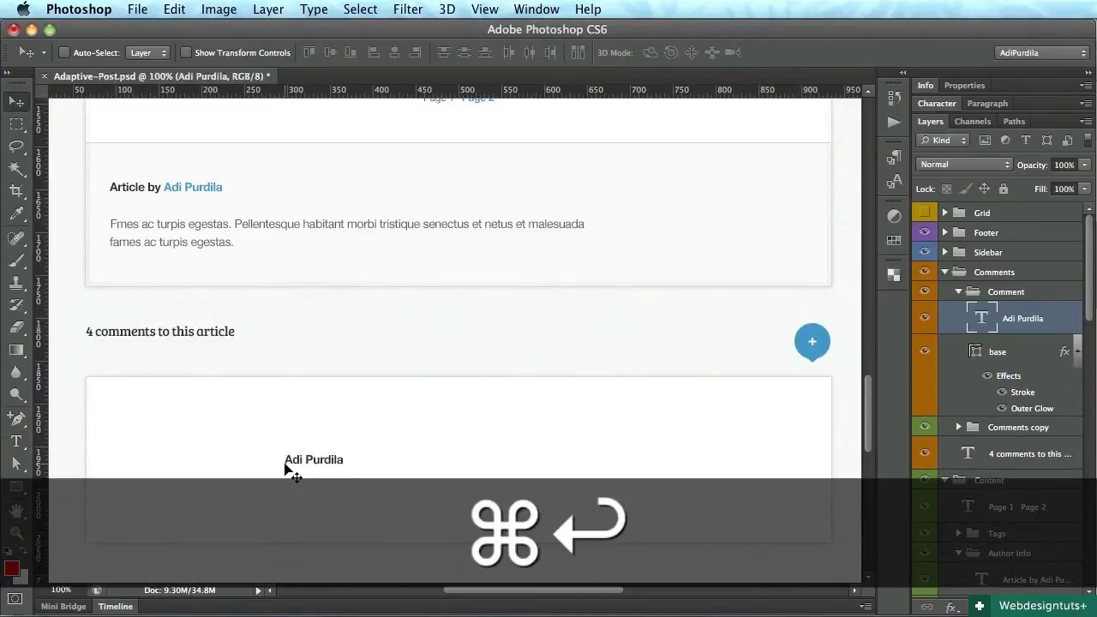
Add a second line reading "on Sep 12th, 2012 at 3:05 PM - Reply" below the commenter's name
click(342, 463)
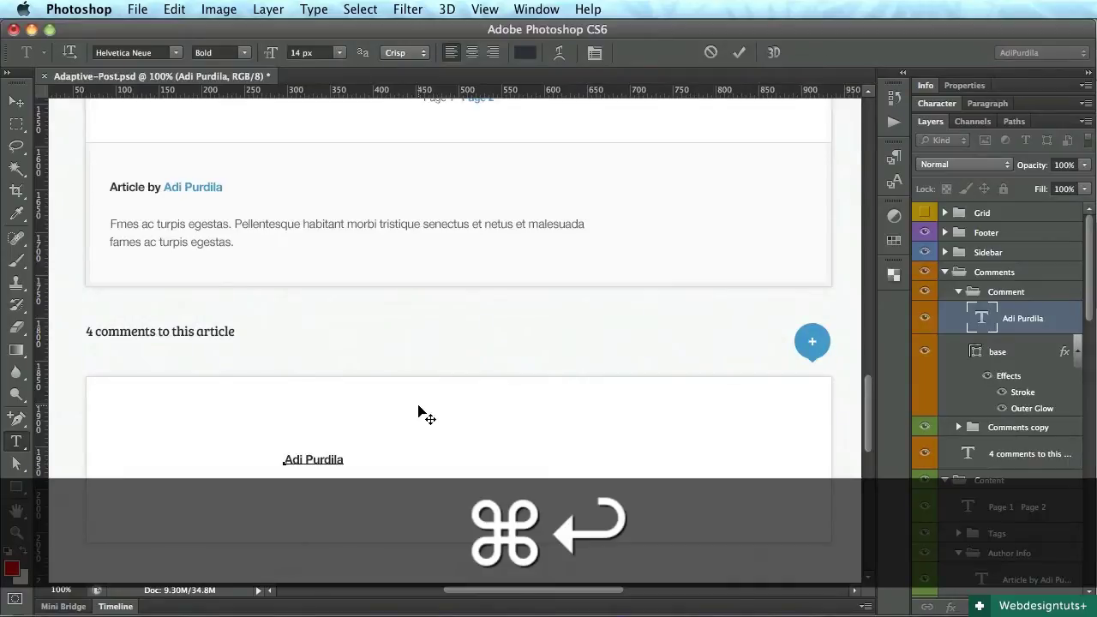
key(Return)
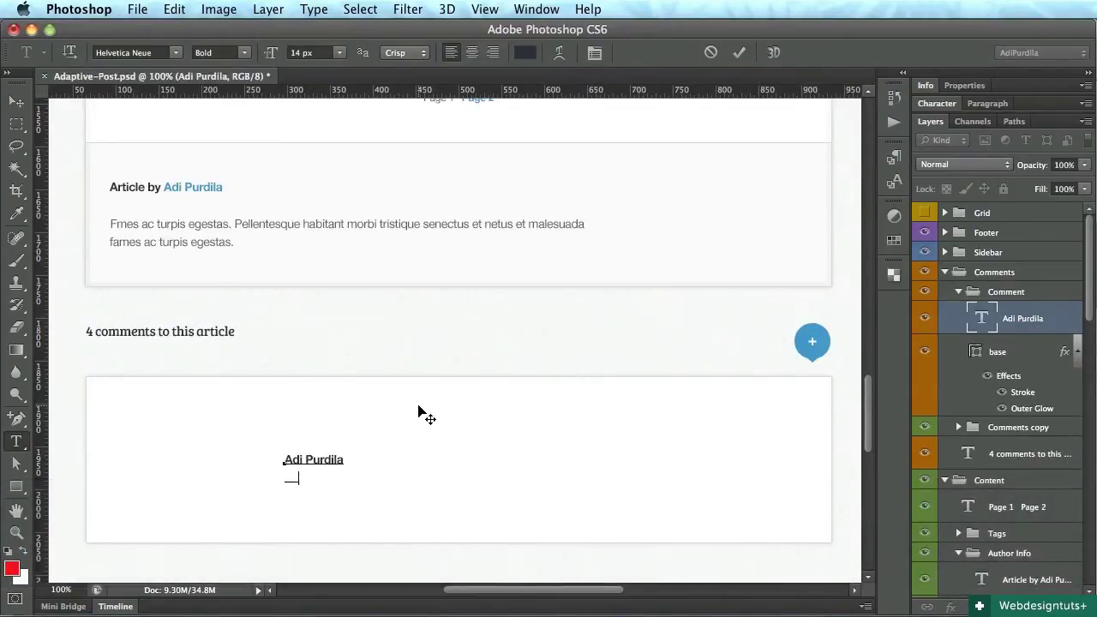
text(on Sep 12th, 2012 at 3)
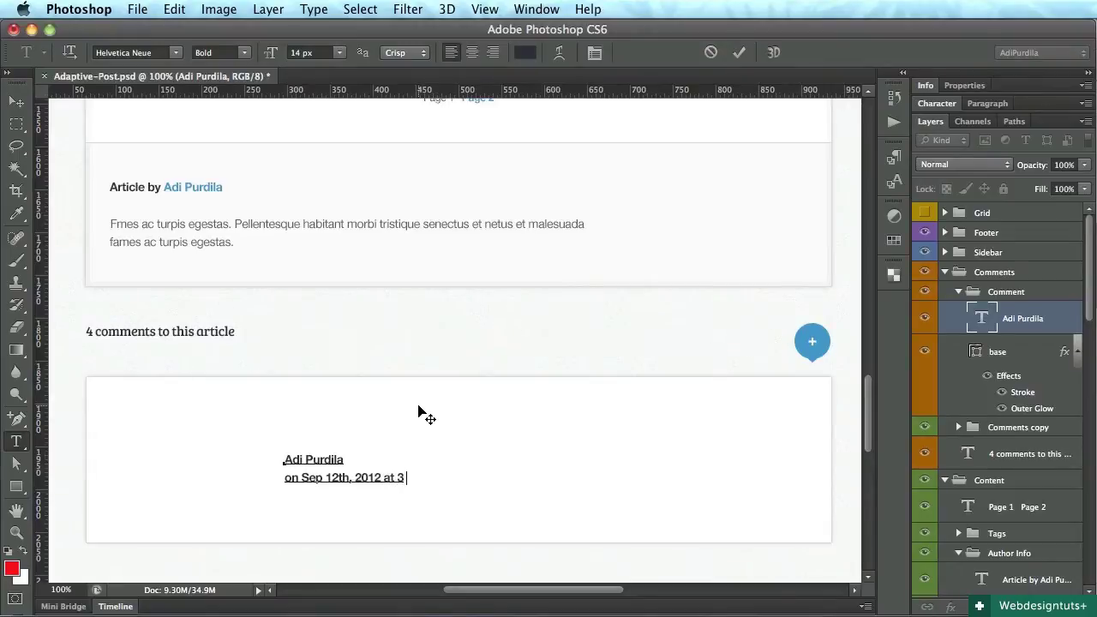
text(:05 PM)
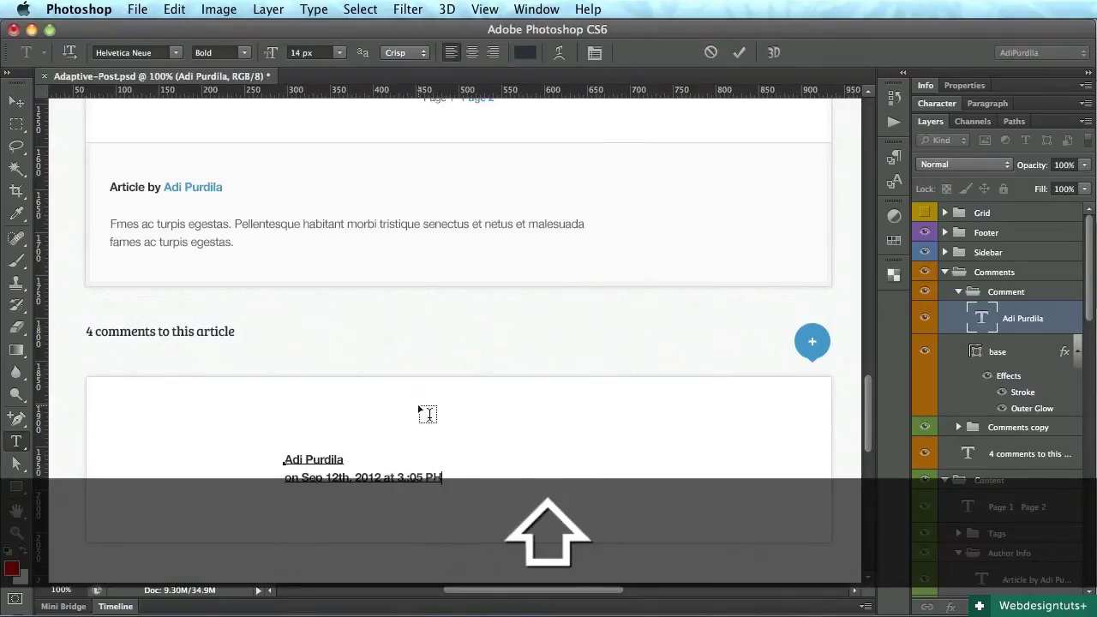
key(Left)
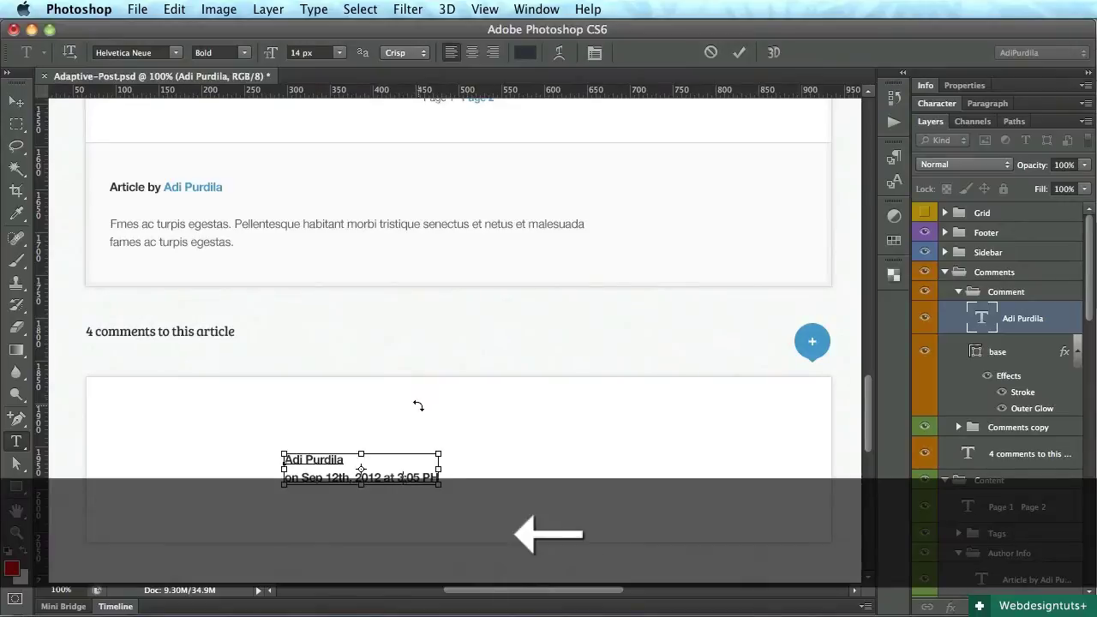
key(super+Right)
key(shift+Left)
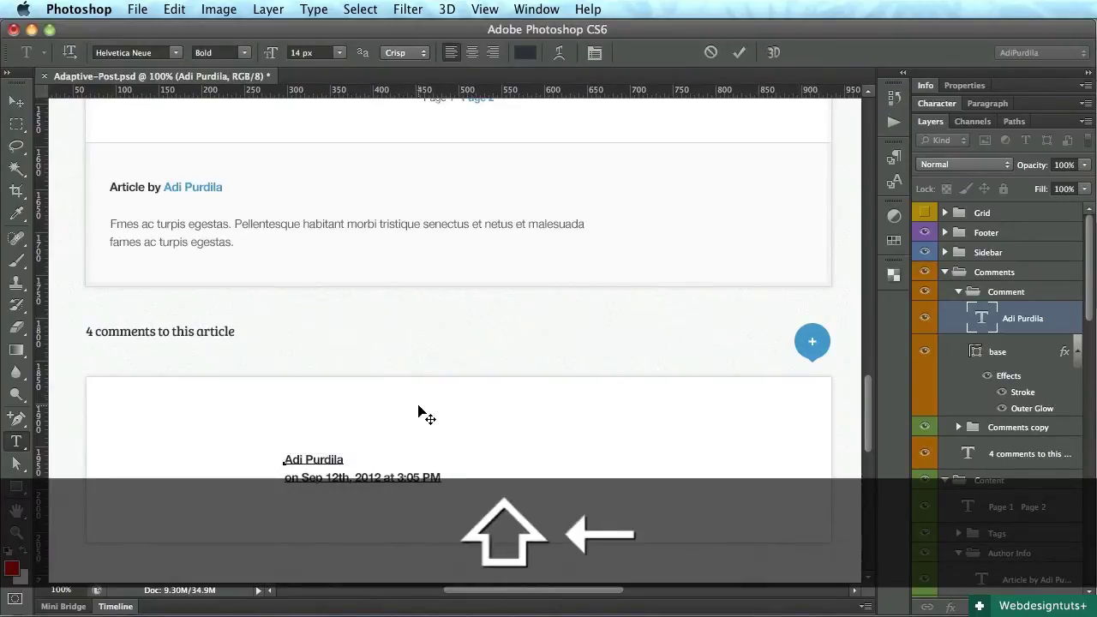
text(- Reply)
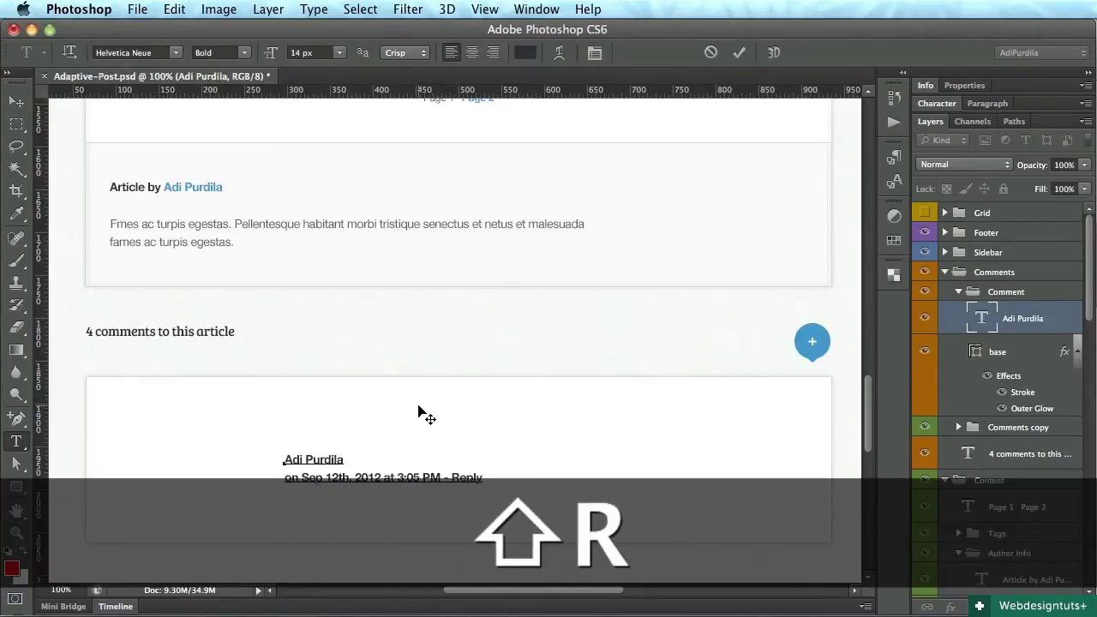
key(super+Return)
Restyle the date and Reply line as 12 px italic without bold
key(t)
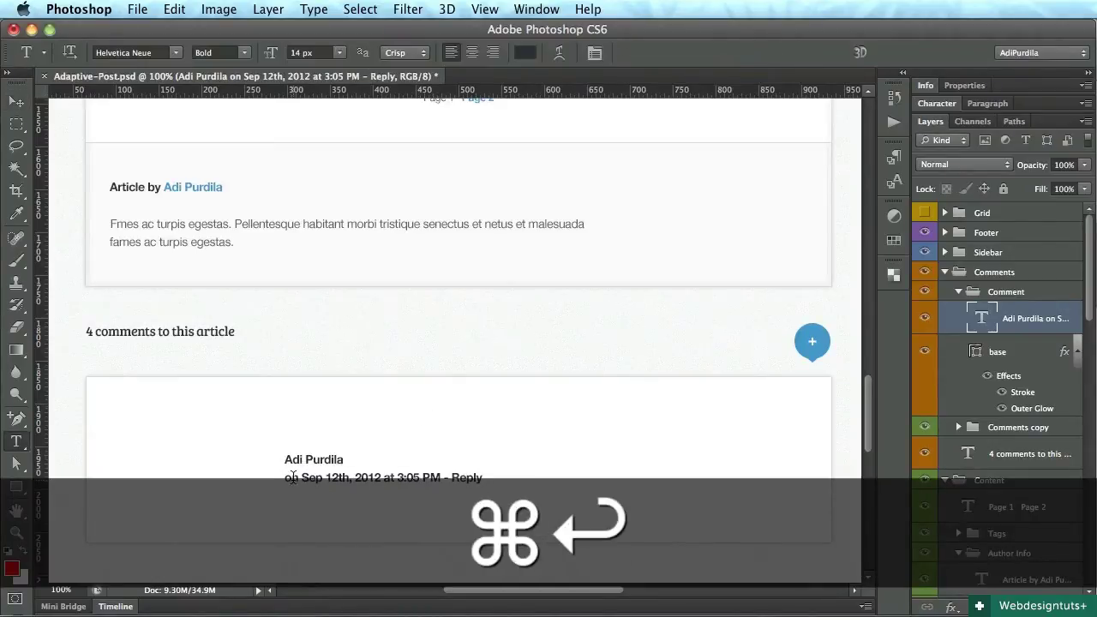
drag(286, 478, 485, 478)
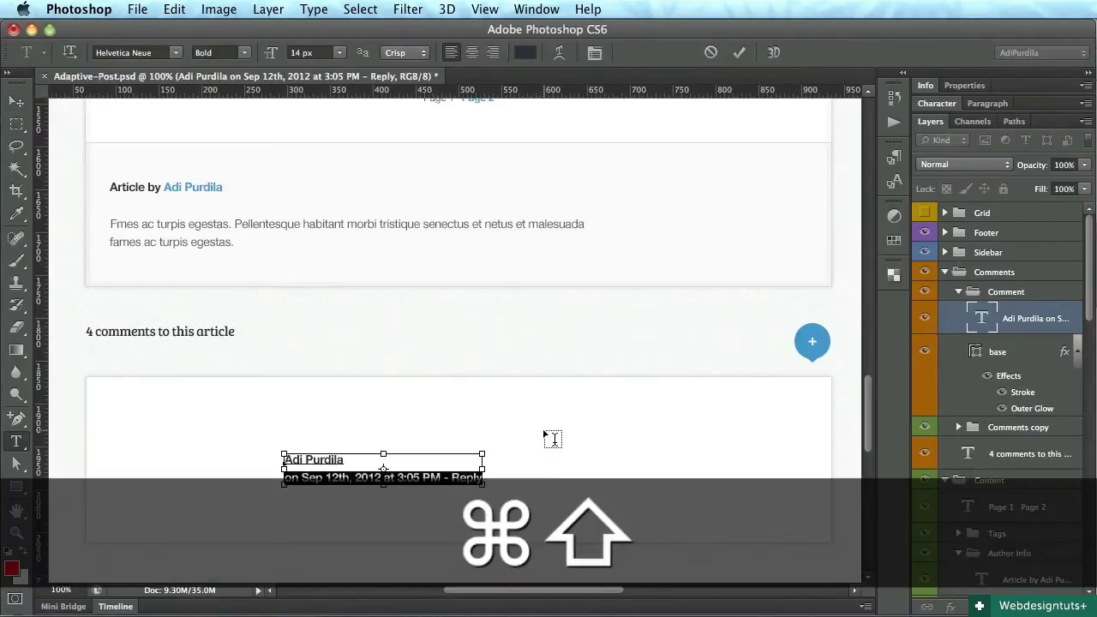
key(super+shift+comma)
key(super+shift+b)
key(super+Return)
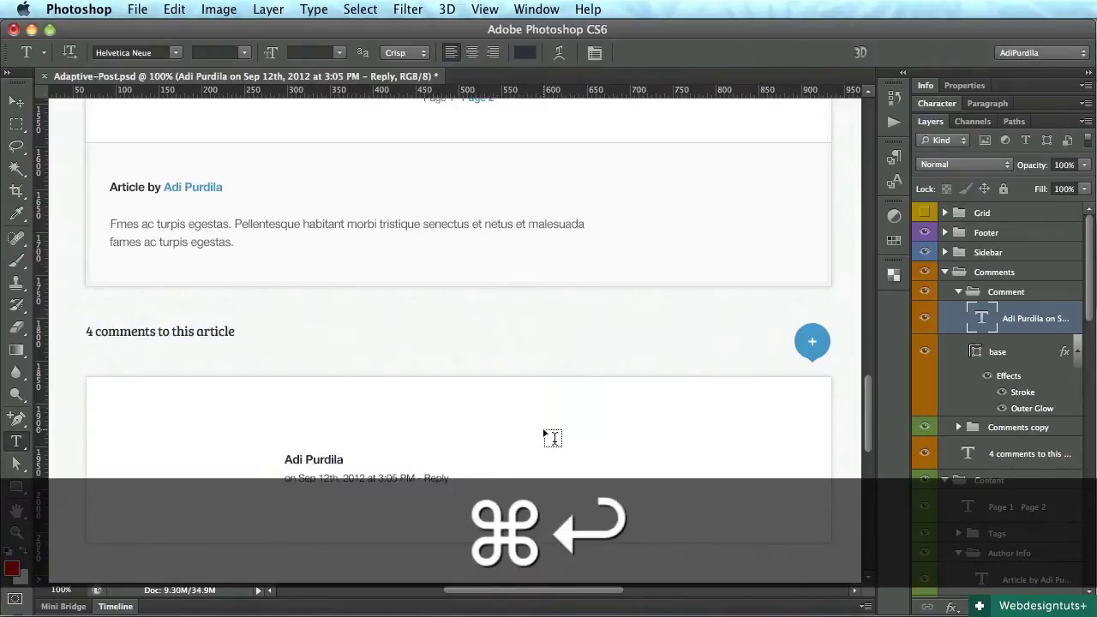
drag(287, 477, 481, 485)
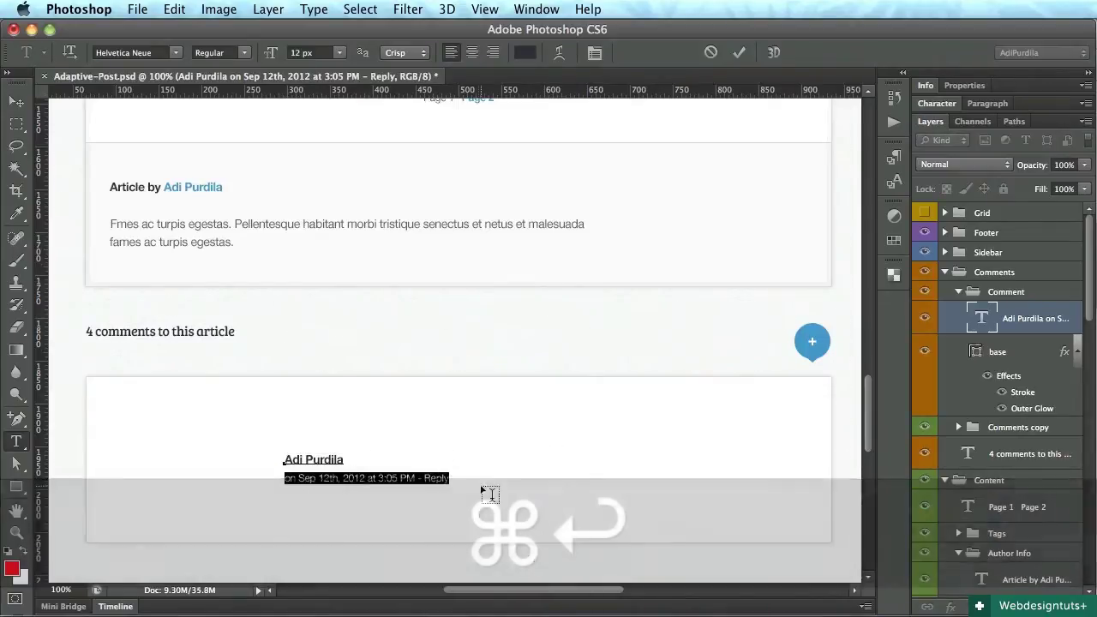
key(super+shift+i)
key(super+Return)
Move the comment's name and date text to the box's upper-left corner, aligned with the author text above, and save
key(v)
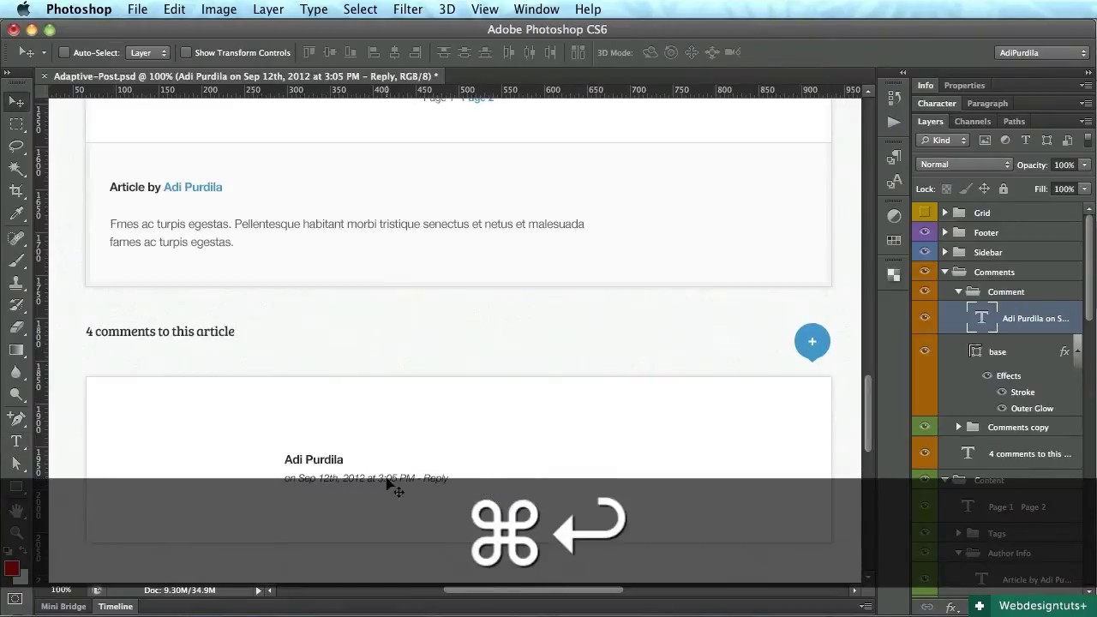
drag(299, 479, 147, 426)
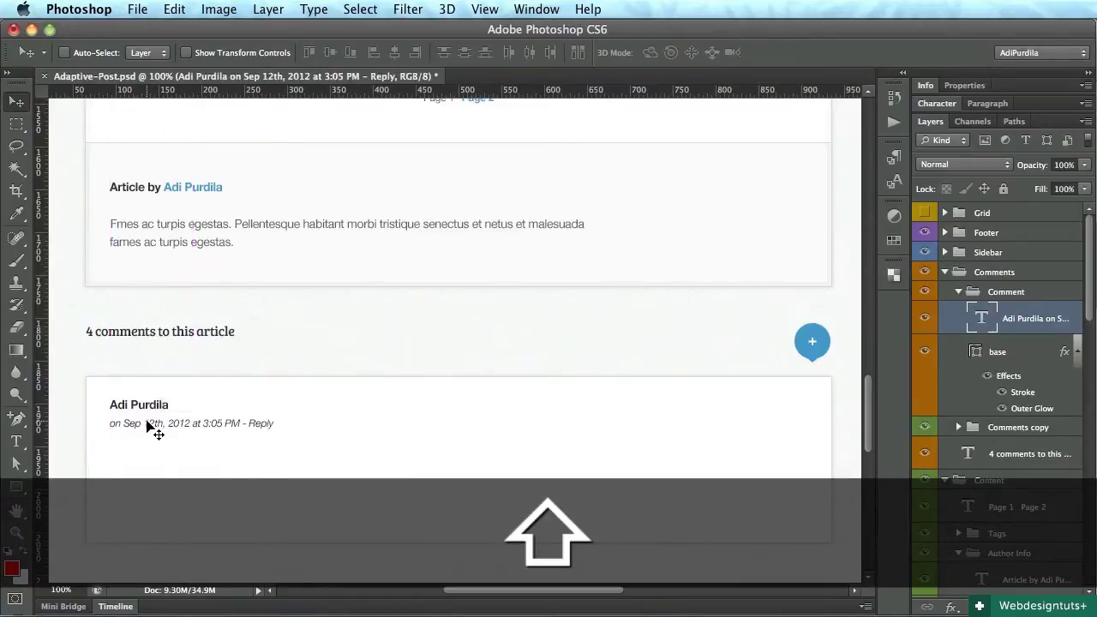
key(super+s)
Show the grid overlay, nudge the name and date text slightly up to fit it, save, and hide the grid again
key(F1)
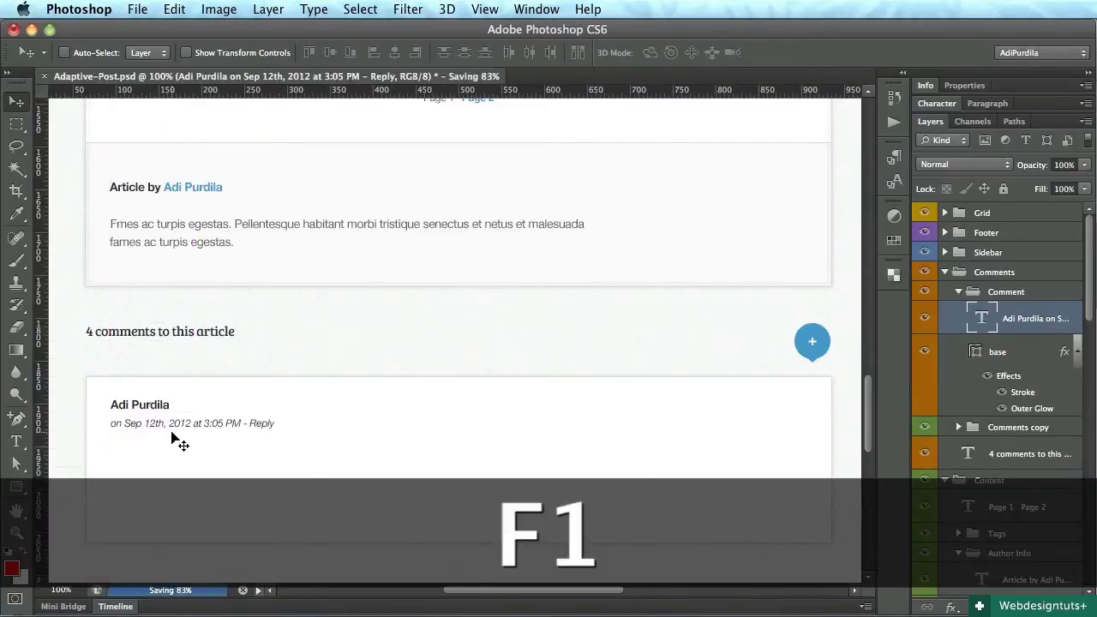
key(Up)
key(Up)
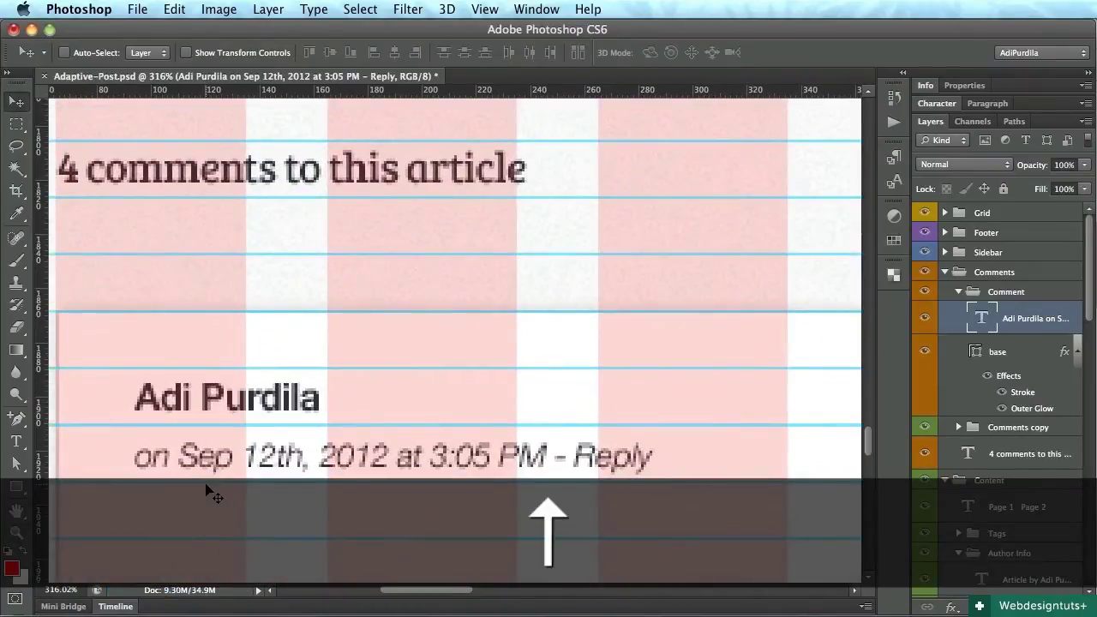
key(super+s)
key(super+1)
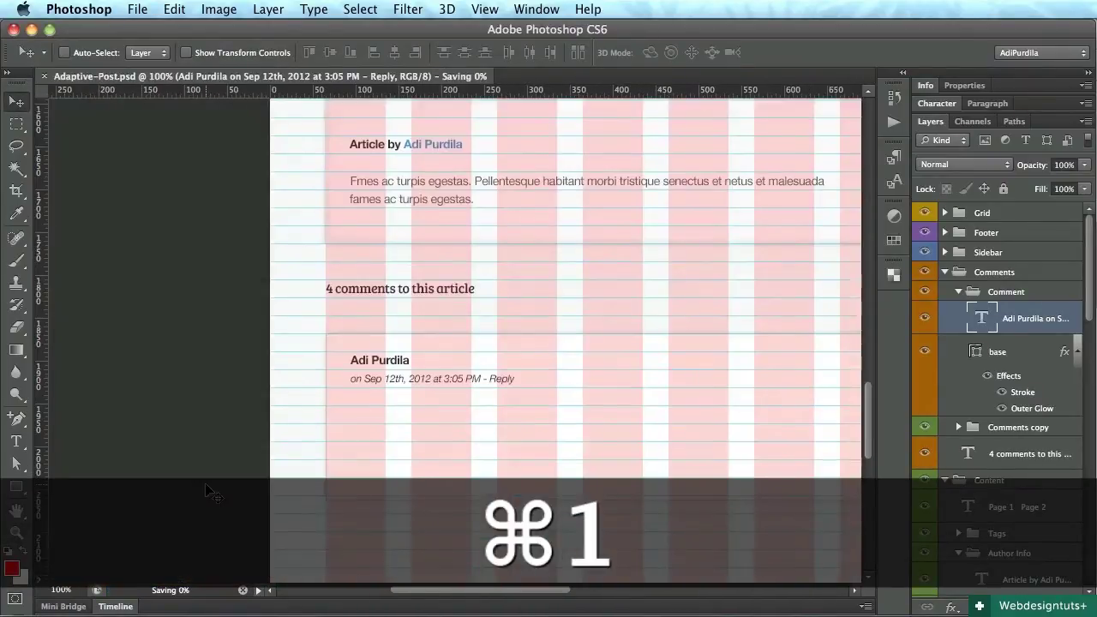
key(F1)
Set the colour of the "on Sep 12th, 2012 at 3:05 PM" text to c9c9c9
scroll(421, 436, right, 5)
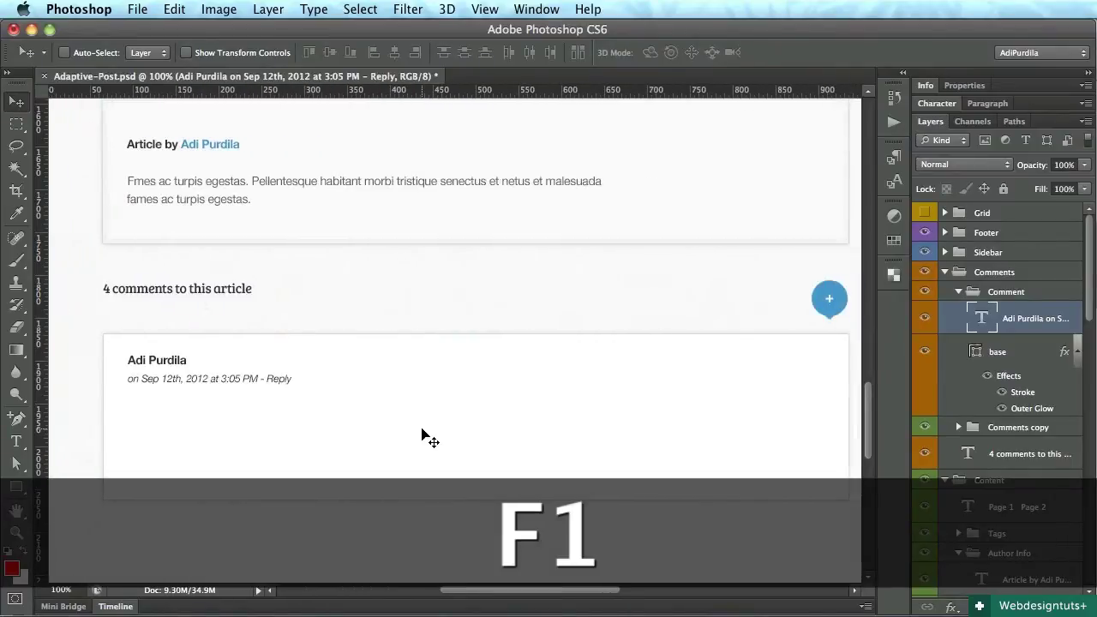
scroll(210, 430, up, 3)
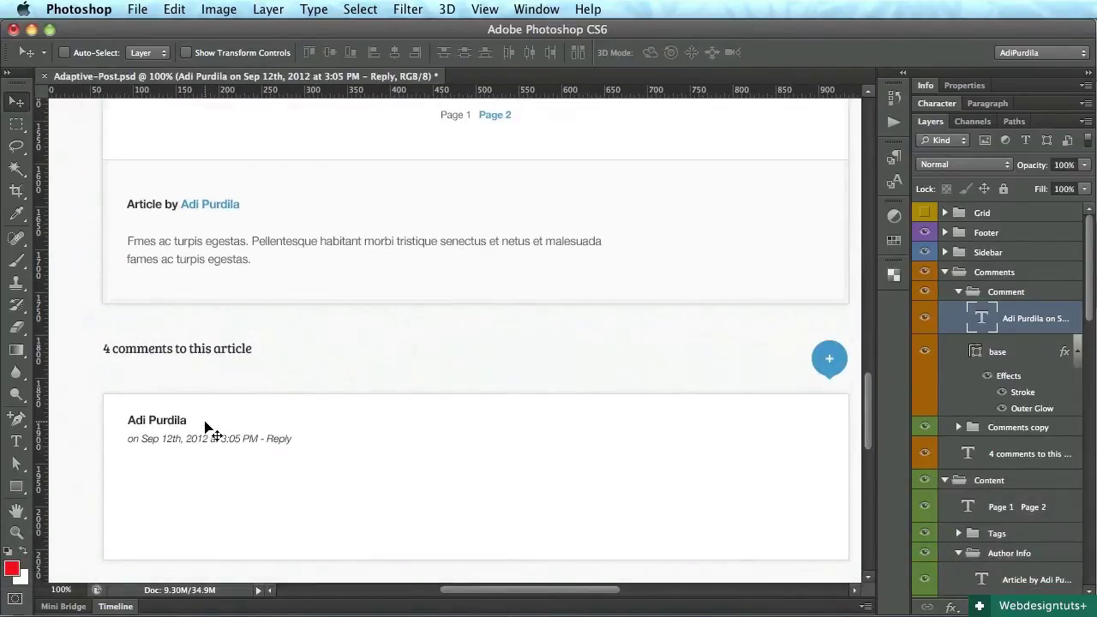
key(t)
drag(128, 434, 257, 435)
click(525, 53)
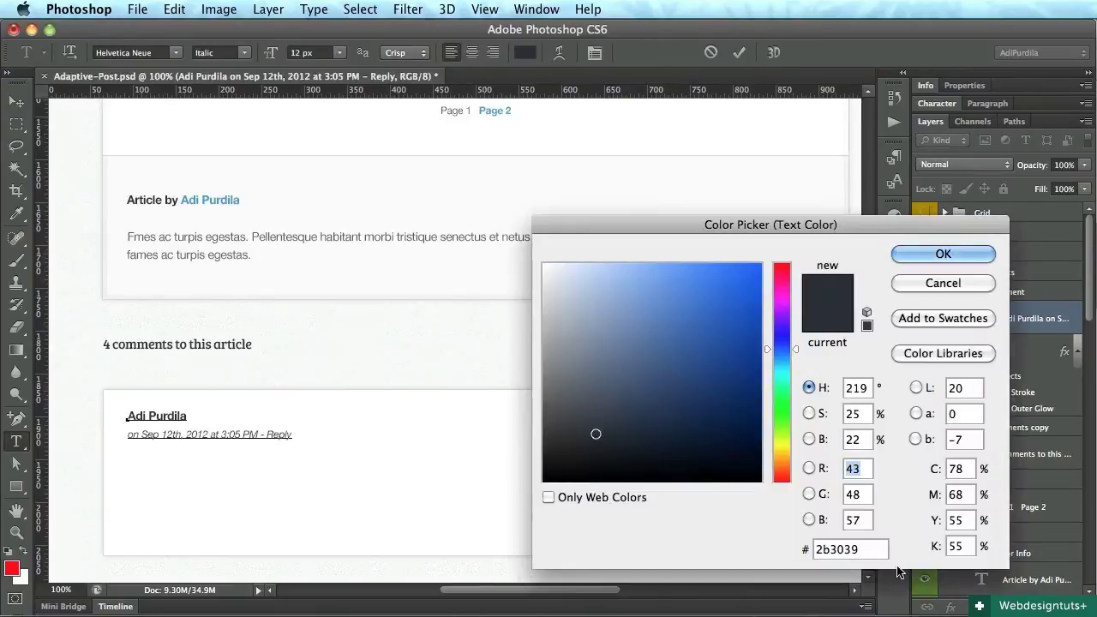
double_click(854, 548)
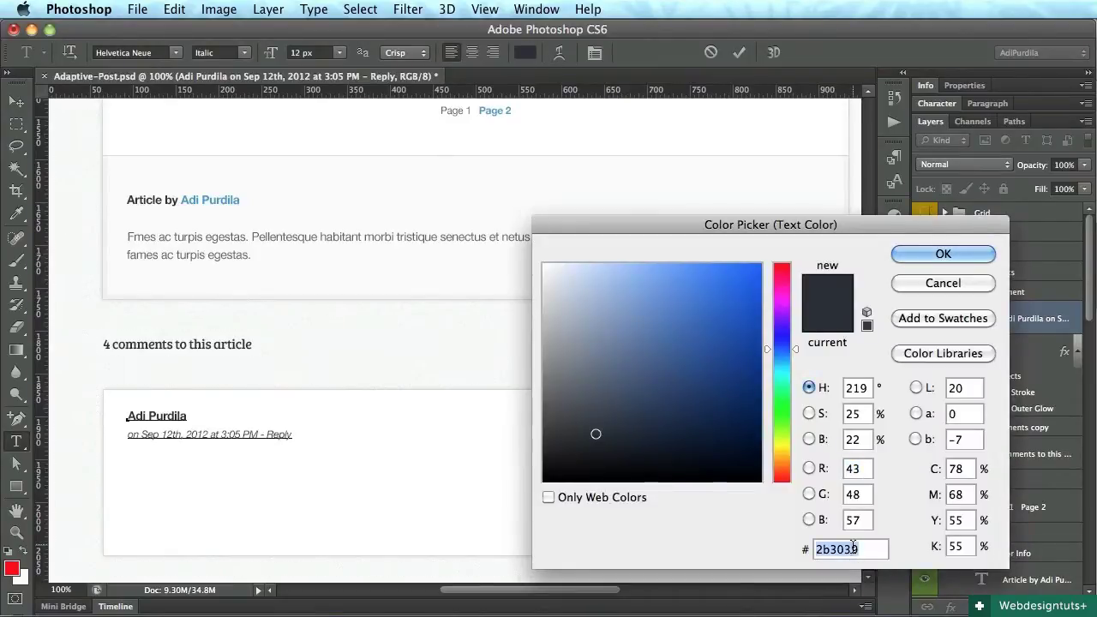
text(c9c9c9)
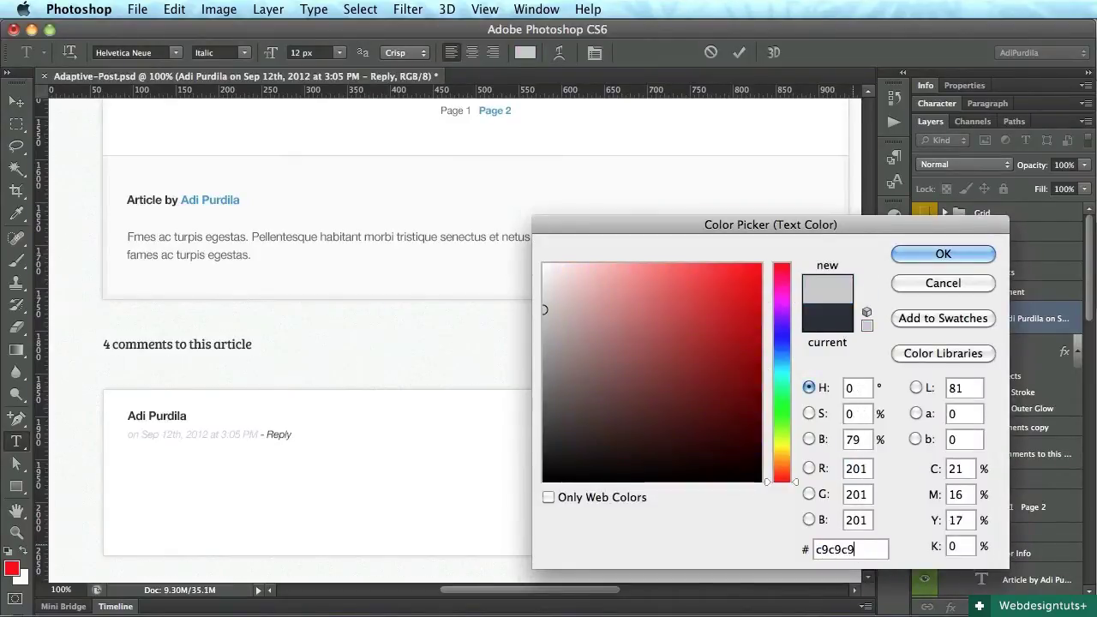
key(Return)
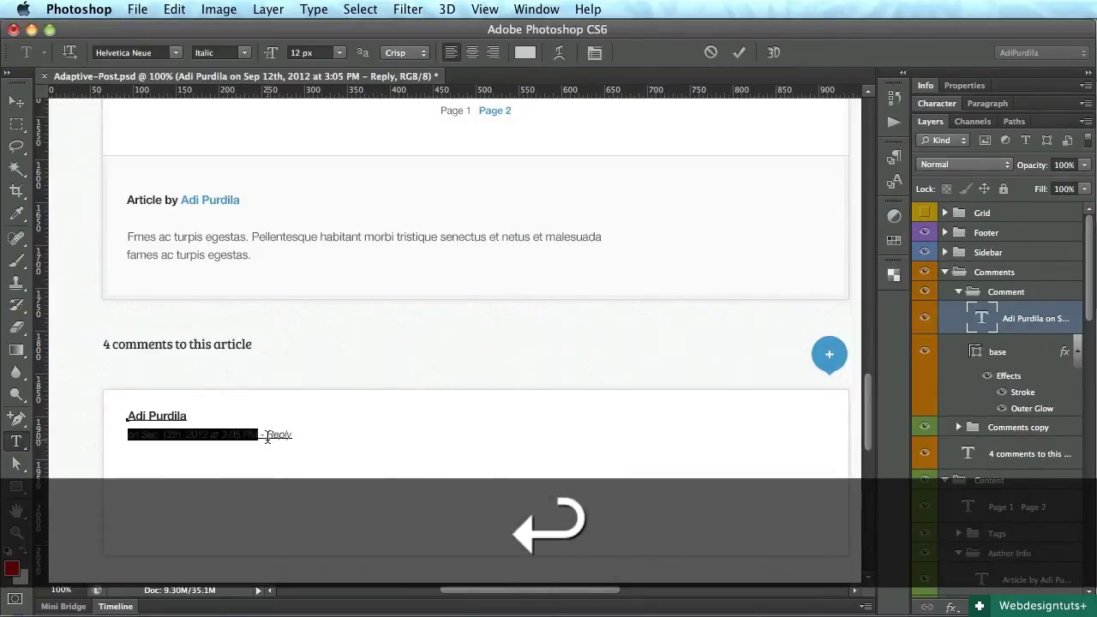
Make the word "Reply" bold and give it the blue sampled from the add-comment bubble, then save
drag(267, 436, 335, 443)
key(super+shift+b)
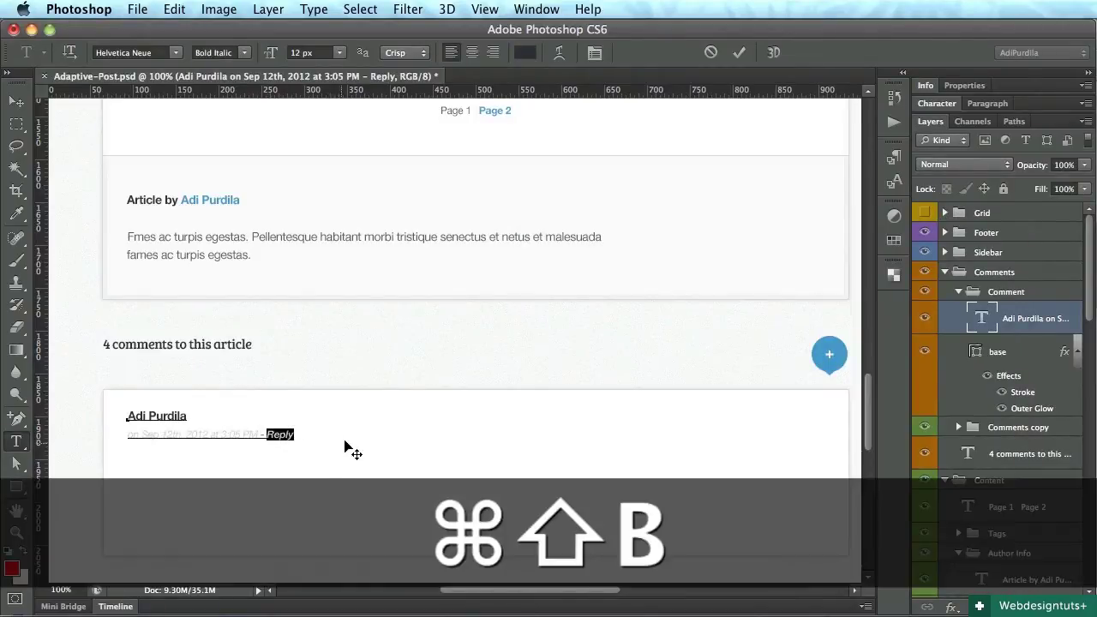
click(527, 52)
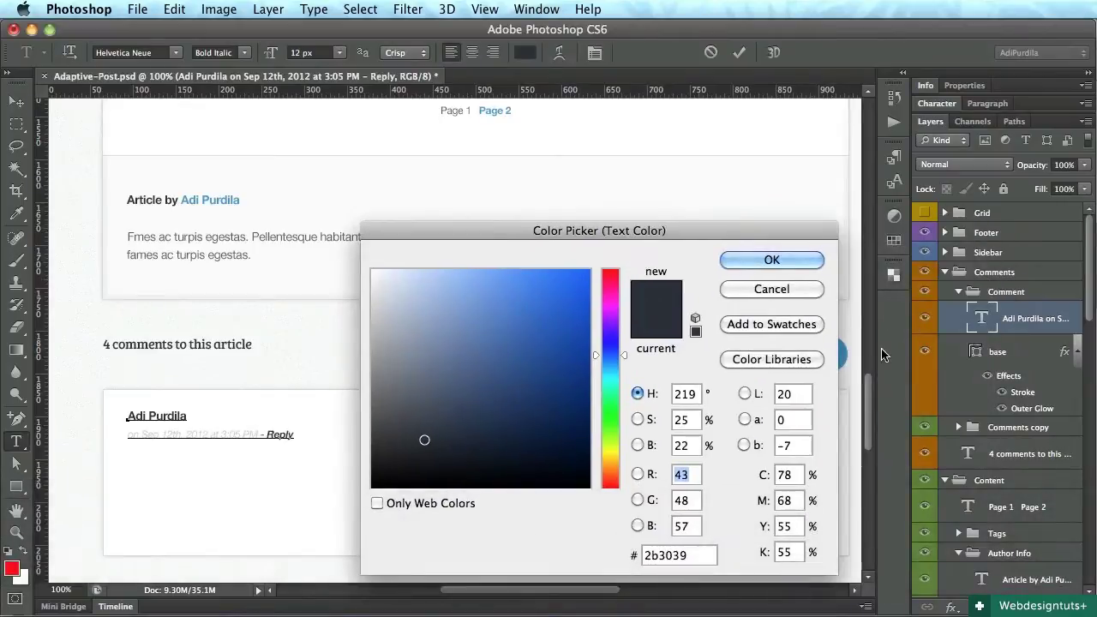
click(851, 353)
key(super+Return)
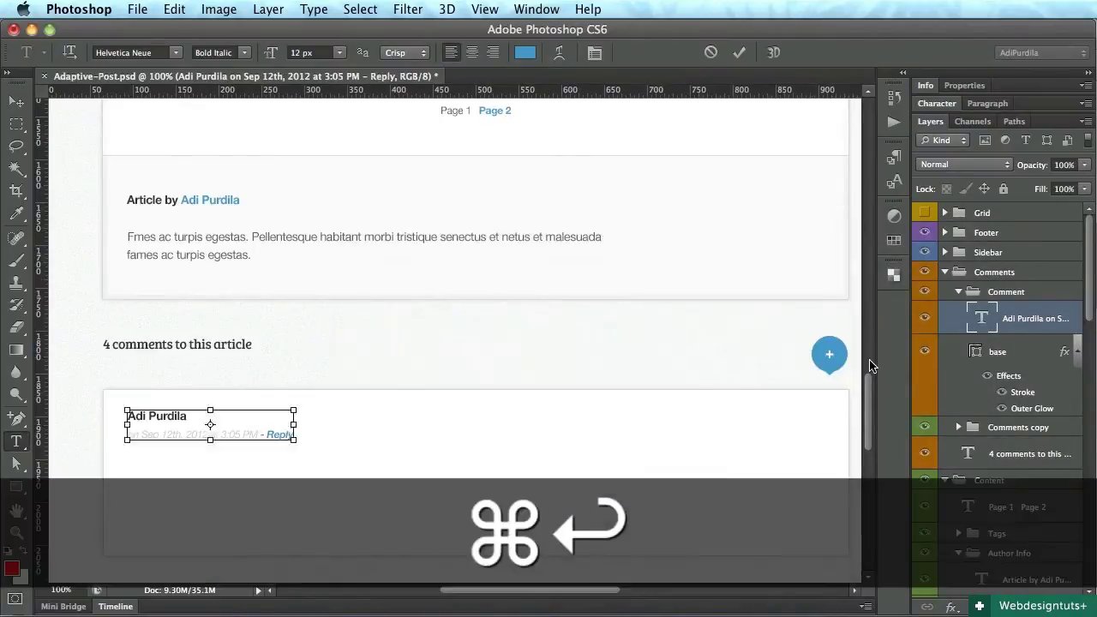
key(super+s)
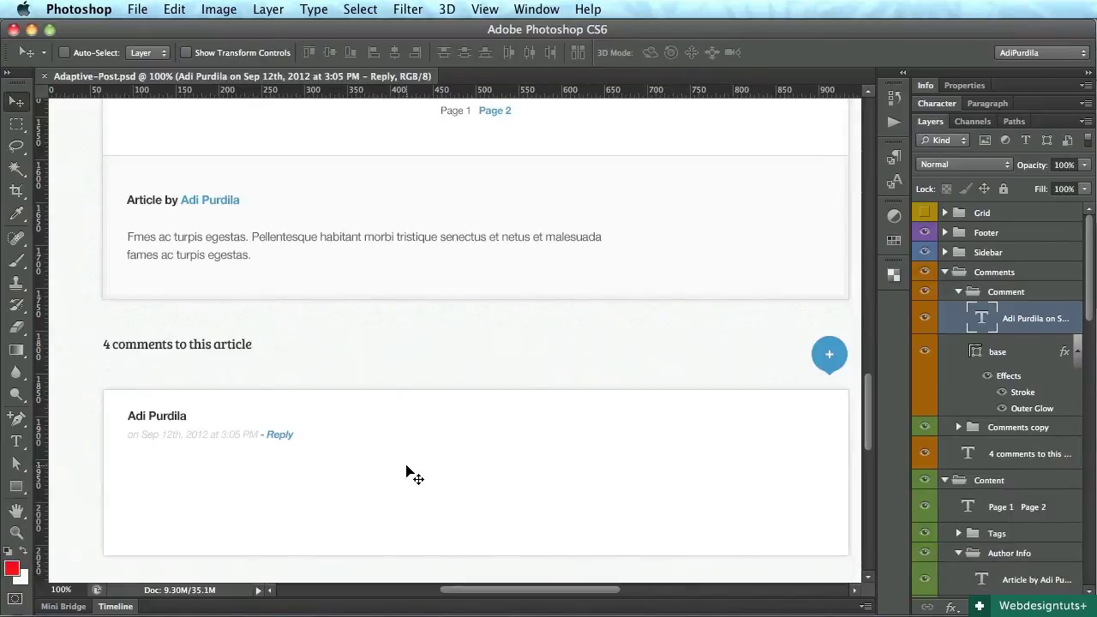
Sample and copy the colour of the divider line between the tags and the page numbers
scroll(423, 465, up, 5)
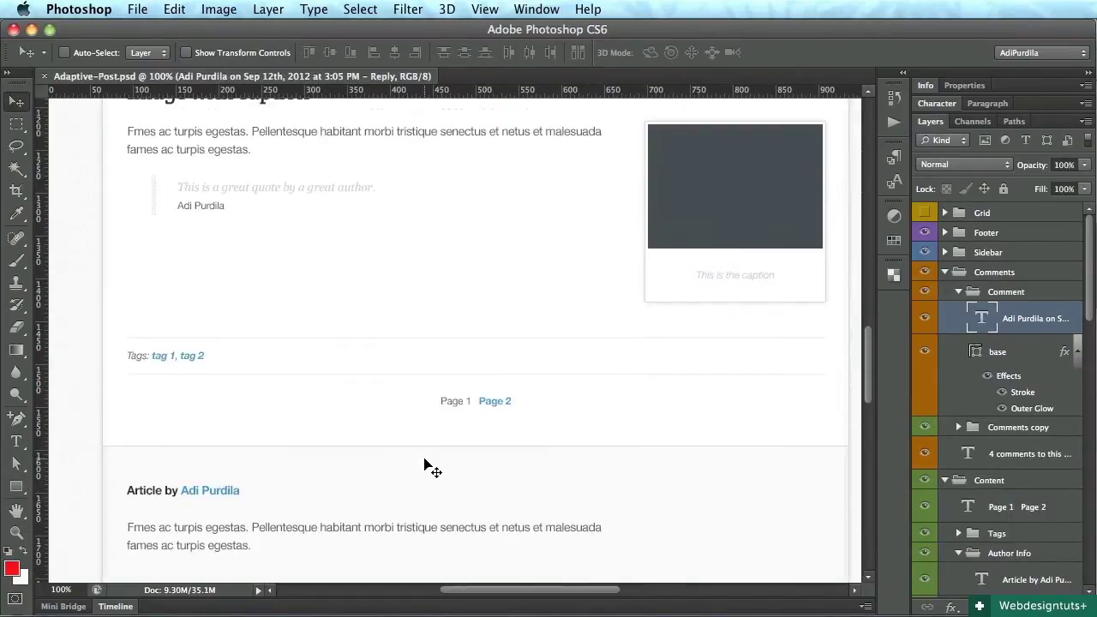
key(super+alt+c)
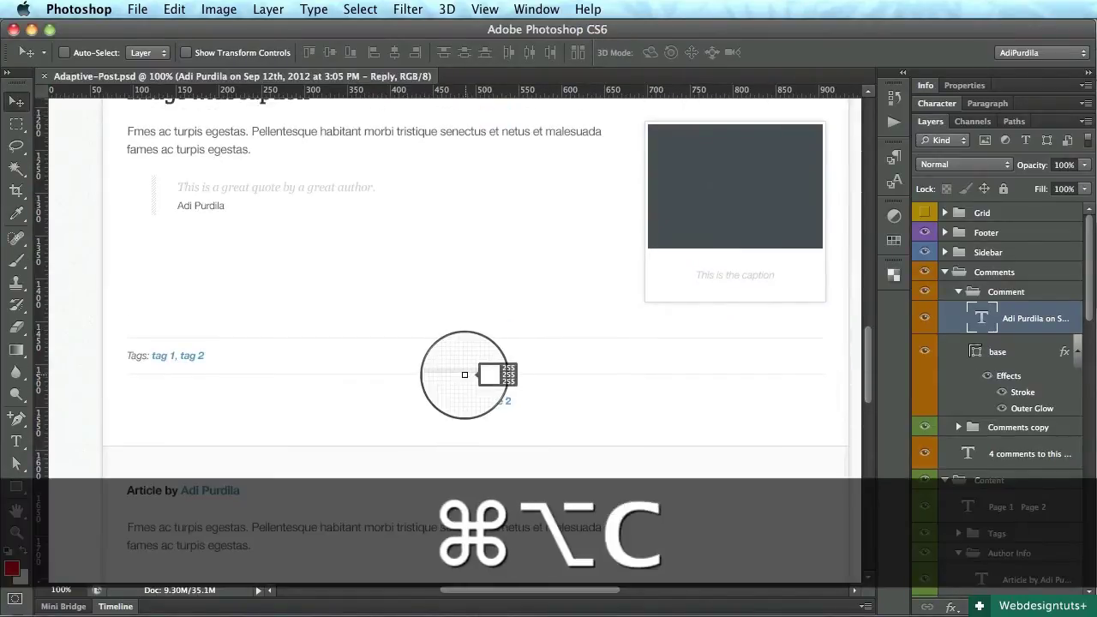
scroll(465, 506, down, 6)
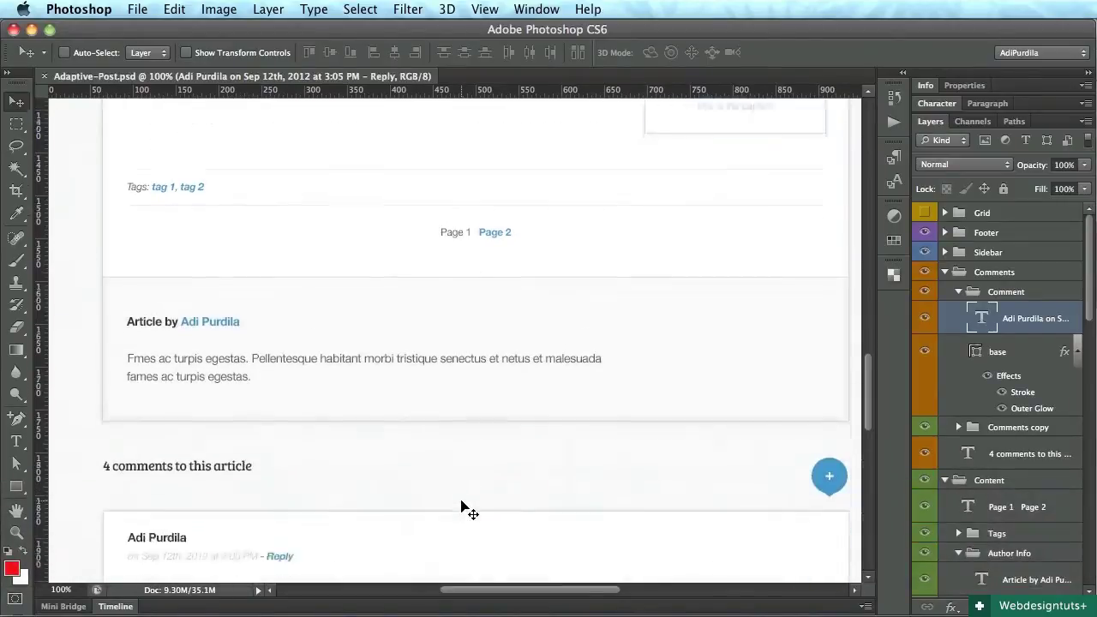
Draw a straight 1 px horizontal line under the comment's date, spanning the text width of the comment box
drag(16, 486, 58, 516)
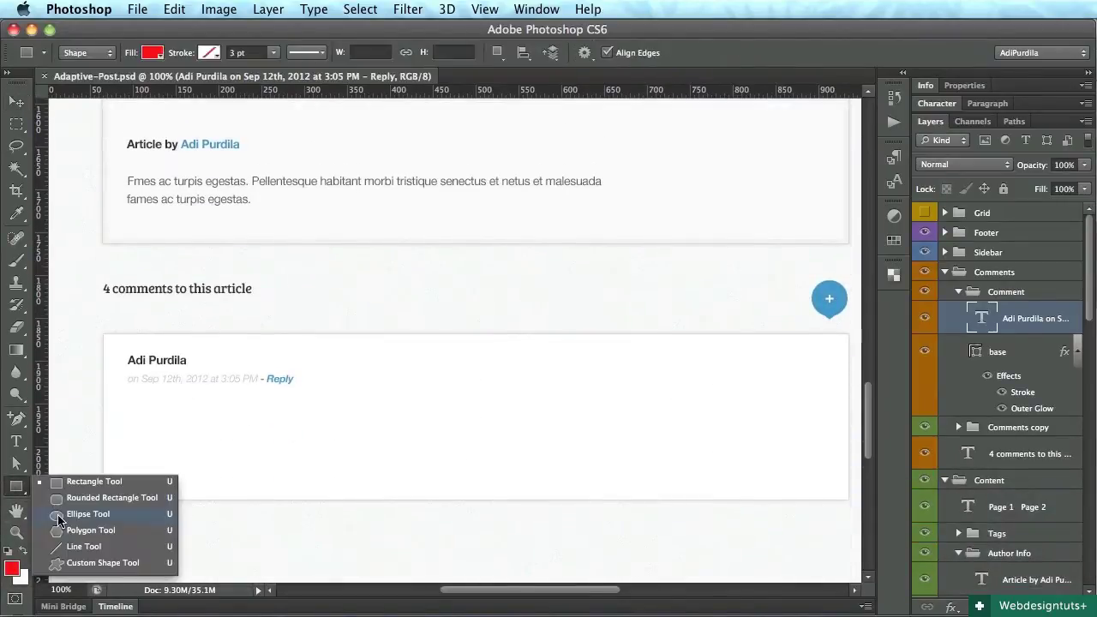
drag(84, 552, 84, 549)
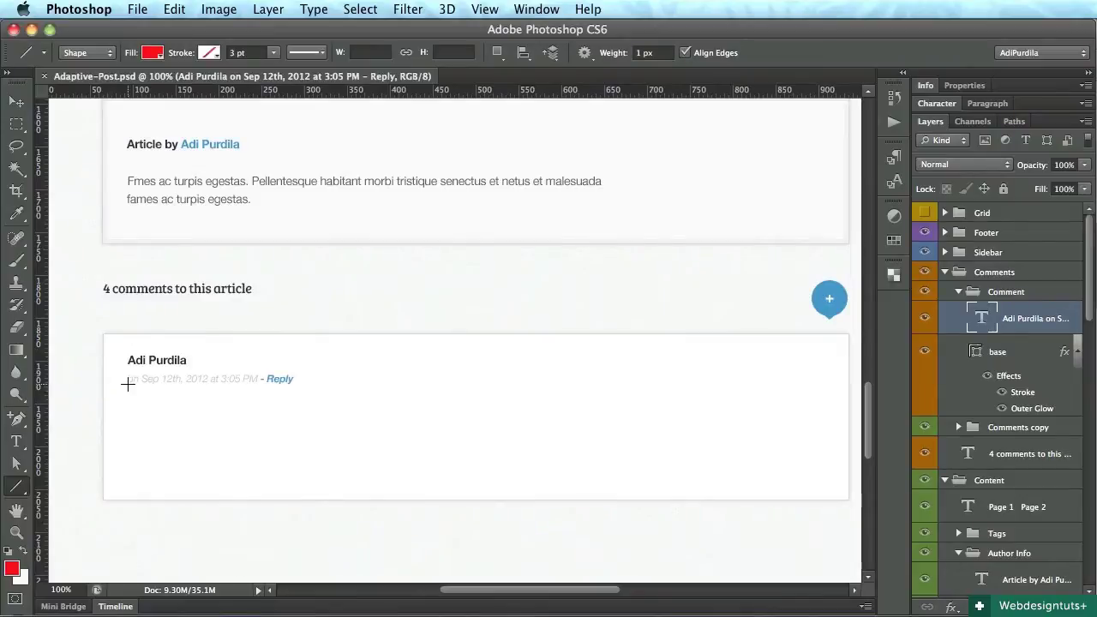
drag(128, 385, 824, 462)
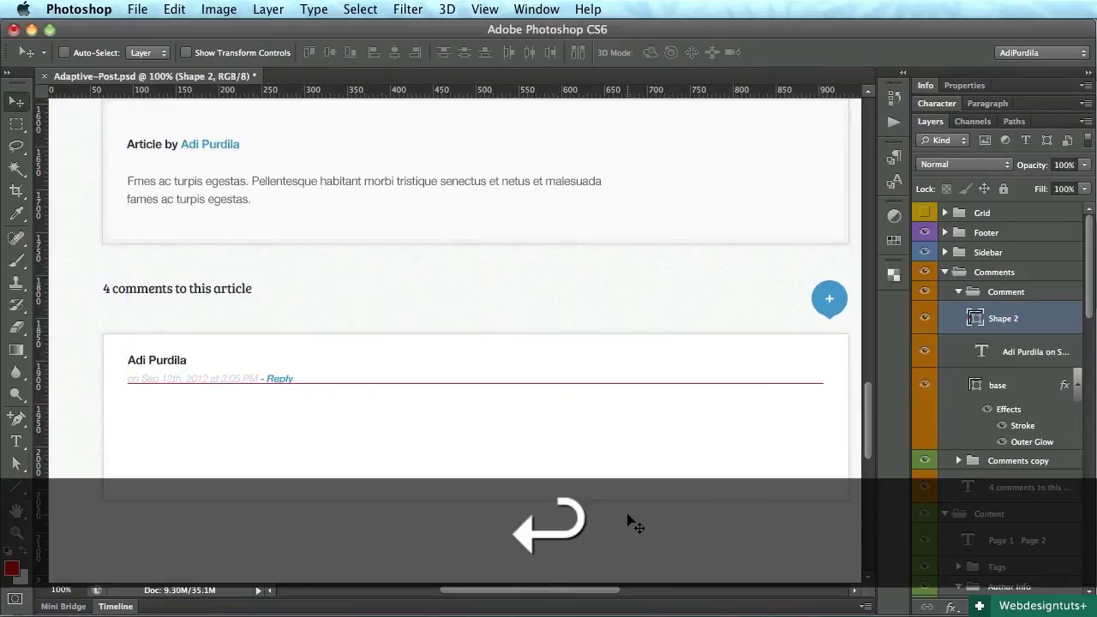
Move the line down below the date using the grid overlay, save, and hide the grid again
key(super+space)
drag(180, 393, 383, 557)
key(F1)
key(shift)
key(super+s)
key(super+1)
key(F1)
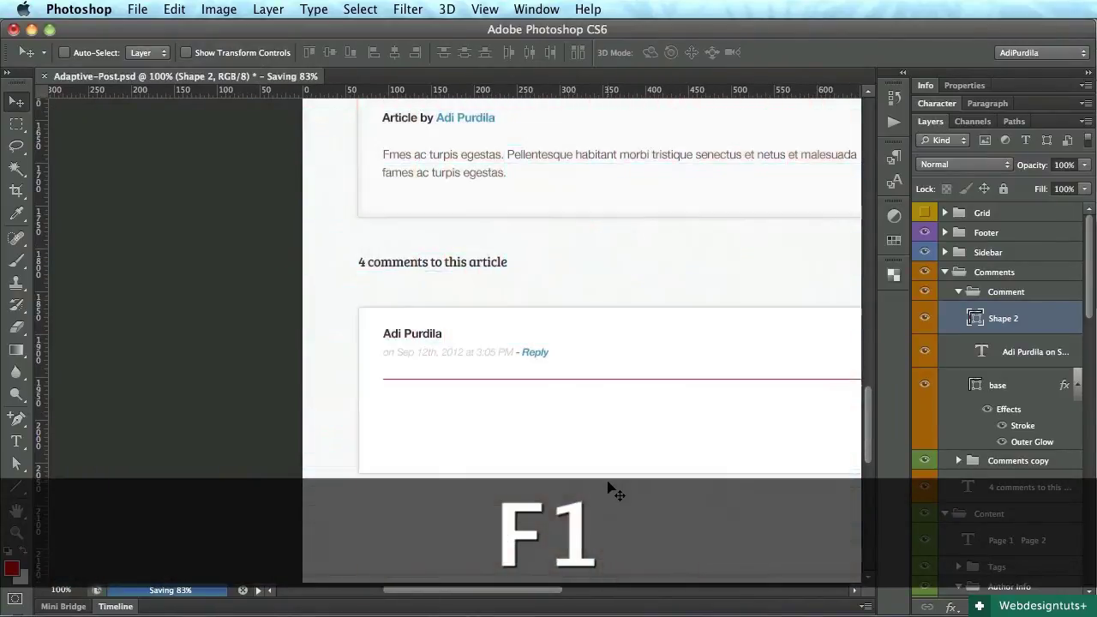
Recolour the comment's separator line with the colour copied from the tags divider
scroll(608, 488, right, 5)
double_click(982, 320)
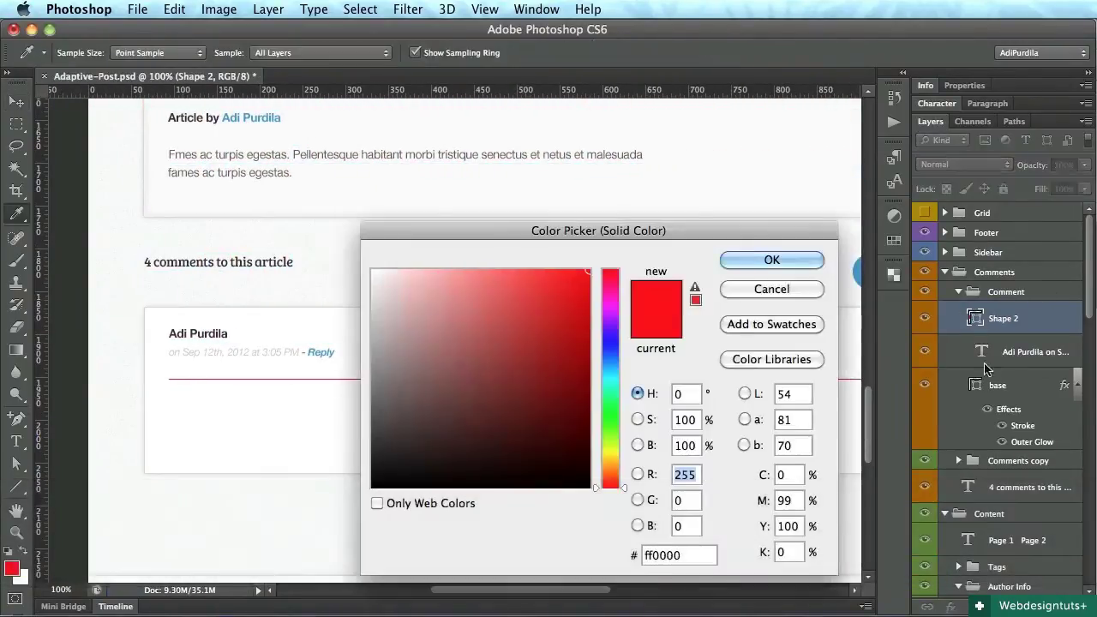
key(super+v)
key(Return)
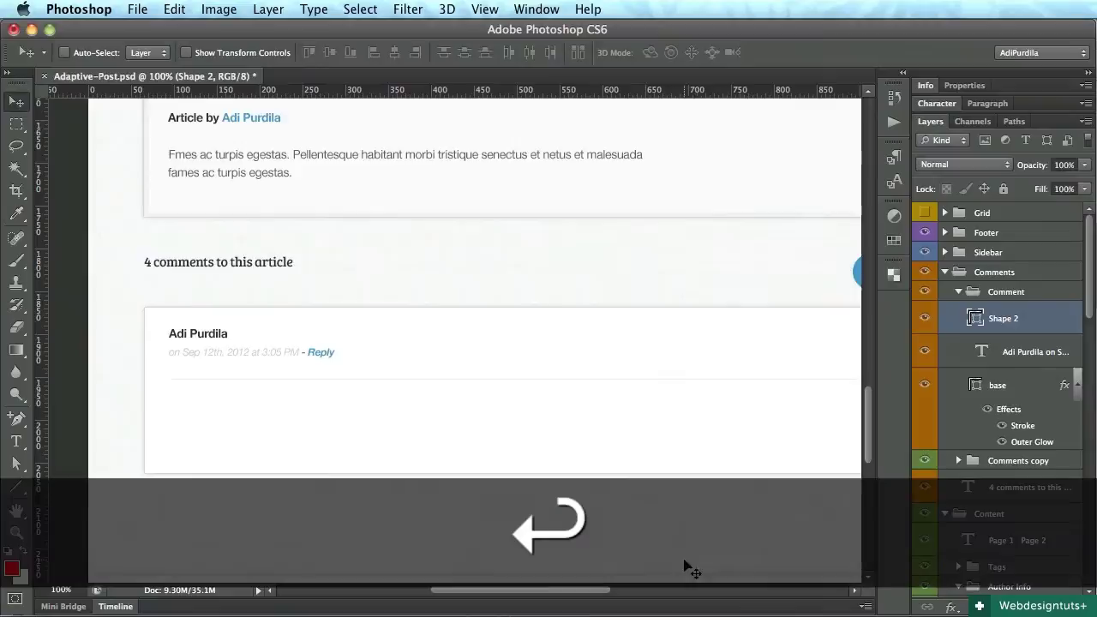
Rename the separator line's layer to "sep" and save the document
double_click(1002, 318)
text(sep)
key(Return)
key(super+s)
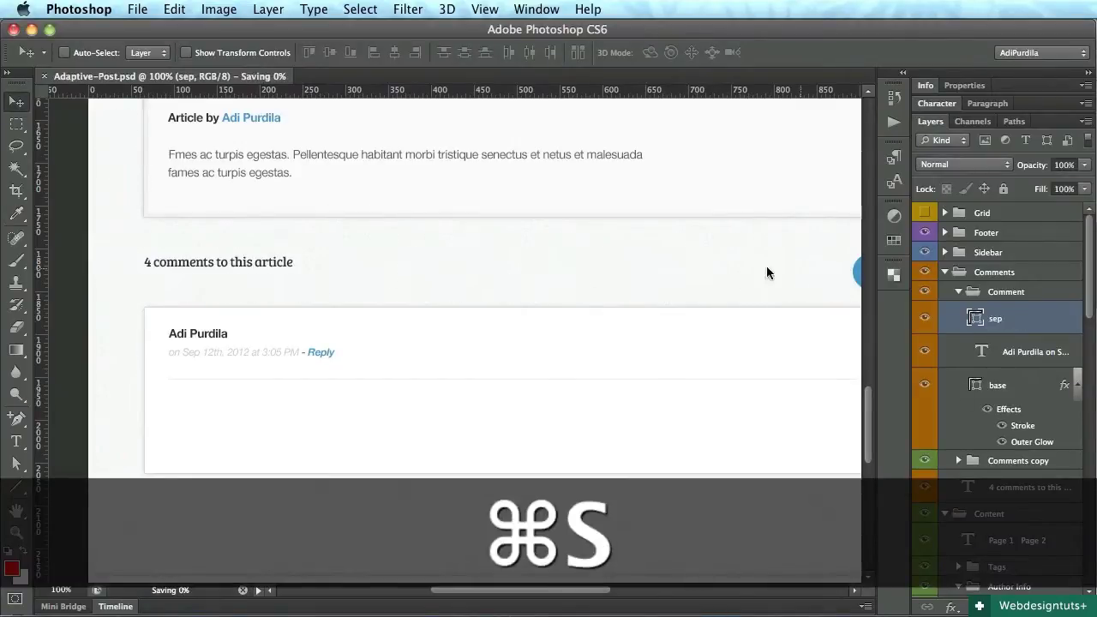
Copy the two-line paragraph from the author info area and make the comment box's base layer active
scroll(455, 363, right, 2)
scroll(454, 362, right, 1)
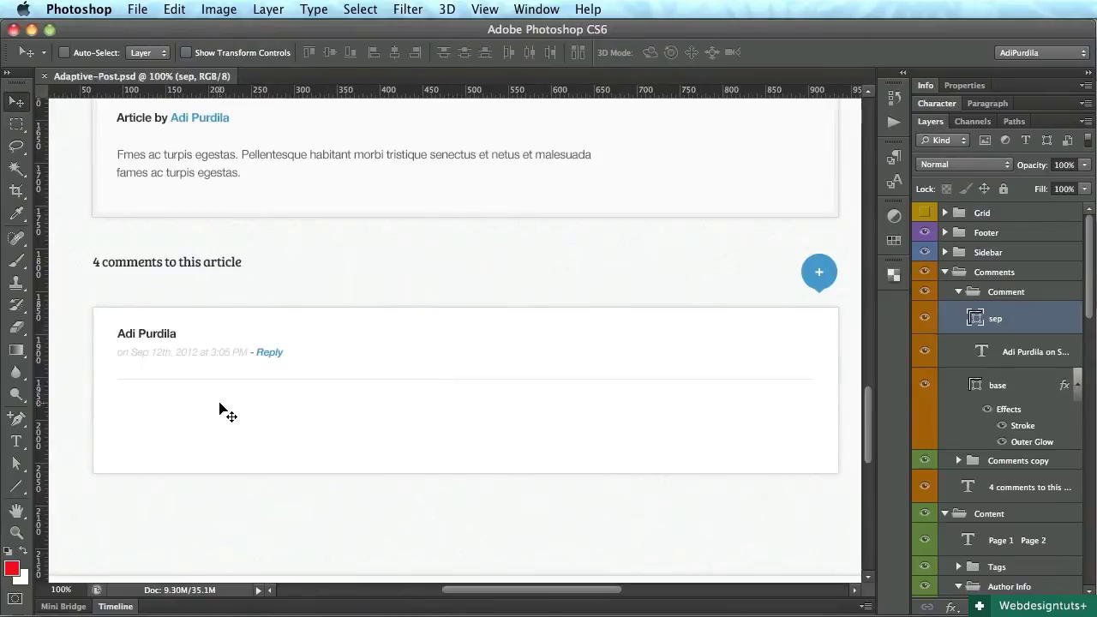
key(t)
drag(117, 155, 238, 178)
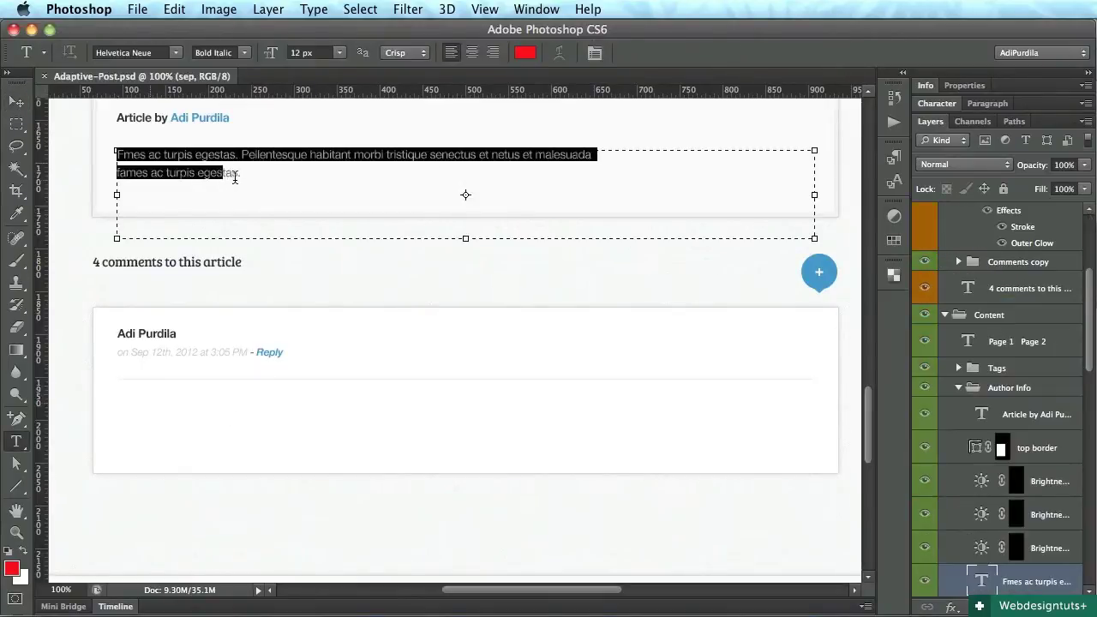
key(super+c)
key(super+z)
super+click(262, 423)
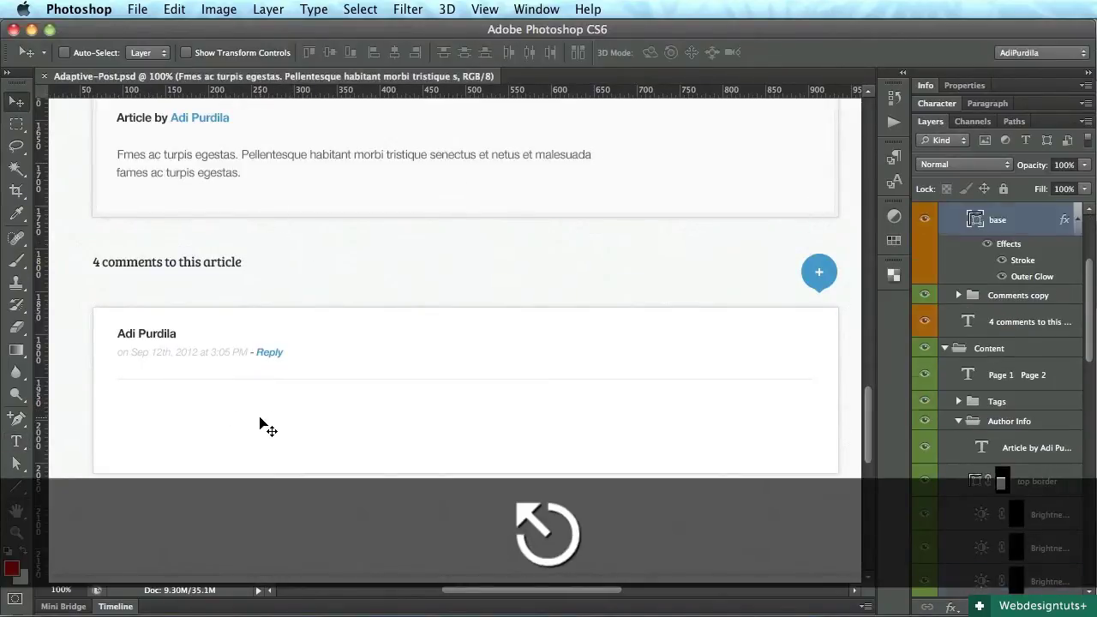
Paste the copied paragraph as a new text layer in the empty area below the comment box
click(231, 435)
key(super+z)
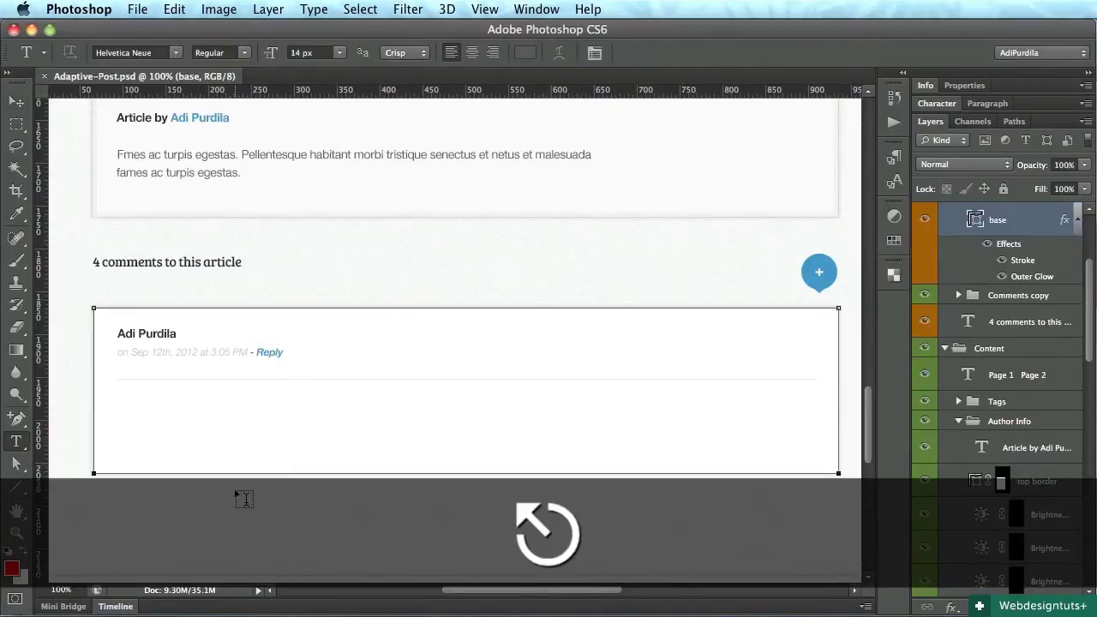
click(232, 507)
key(super+v)
key(super+Return)
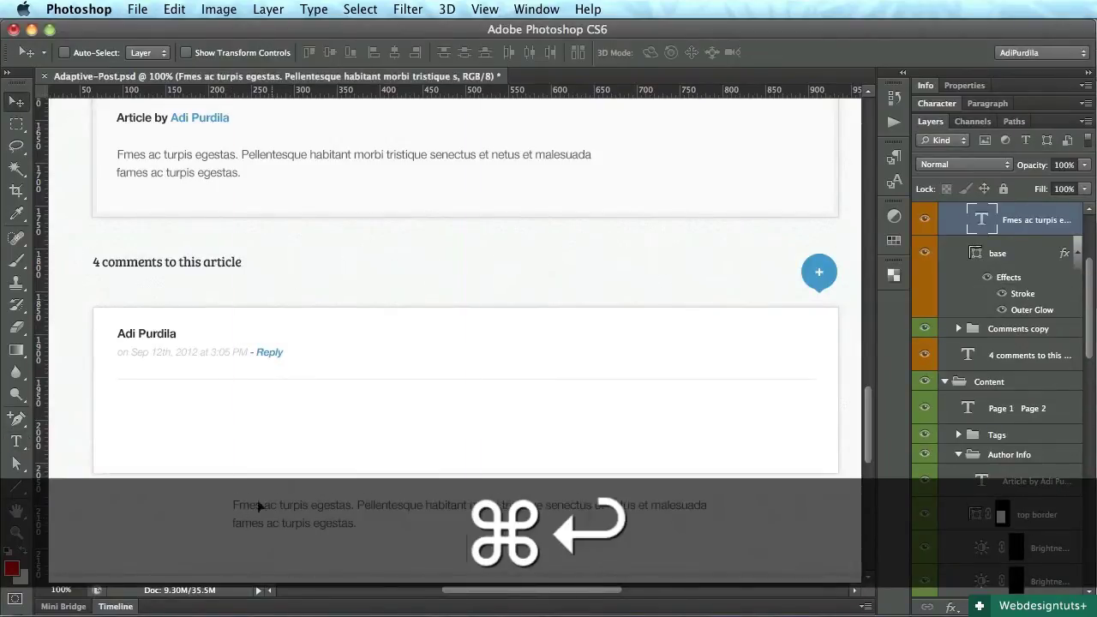
Move the pasted paragraph under the comment's separator, align it with the grid overlay, hide the grid, and save
drag(258, 507, 213, 411)
key(F1)
key(z)
key(v)
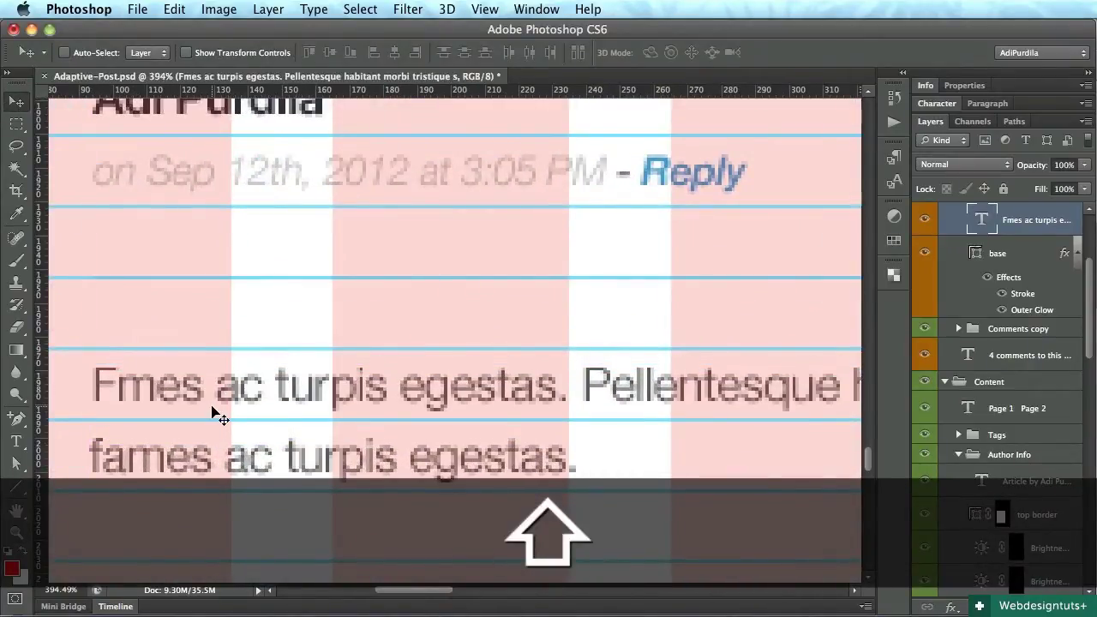
key(super+s)
key(super+F1)
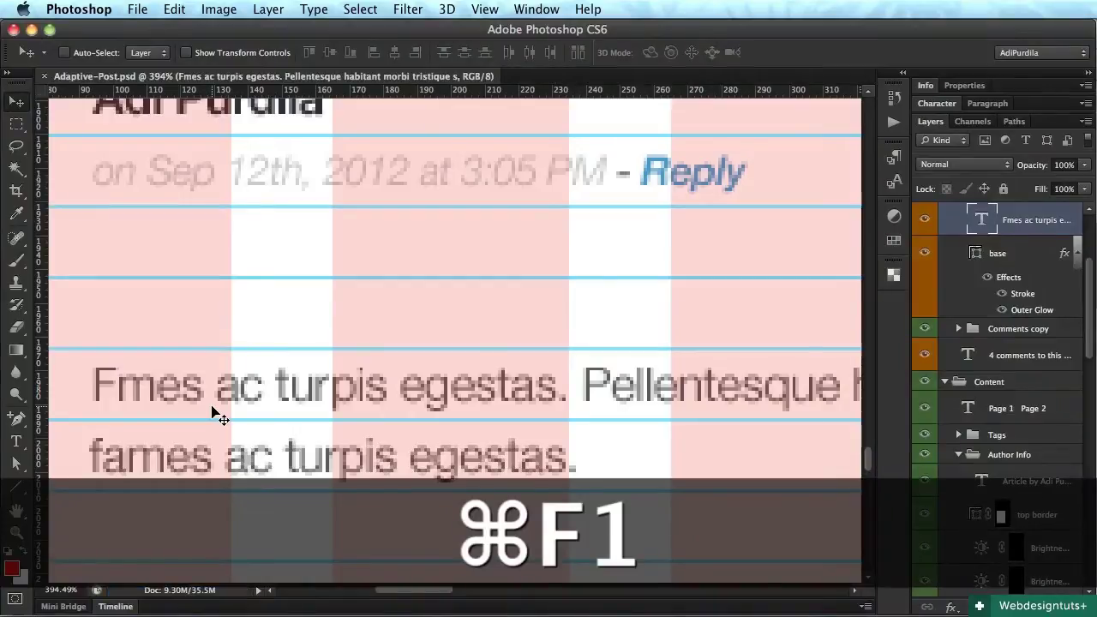
key(super+1)
key(F1)
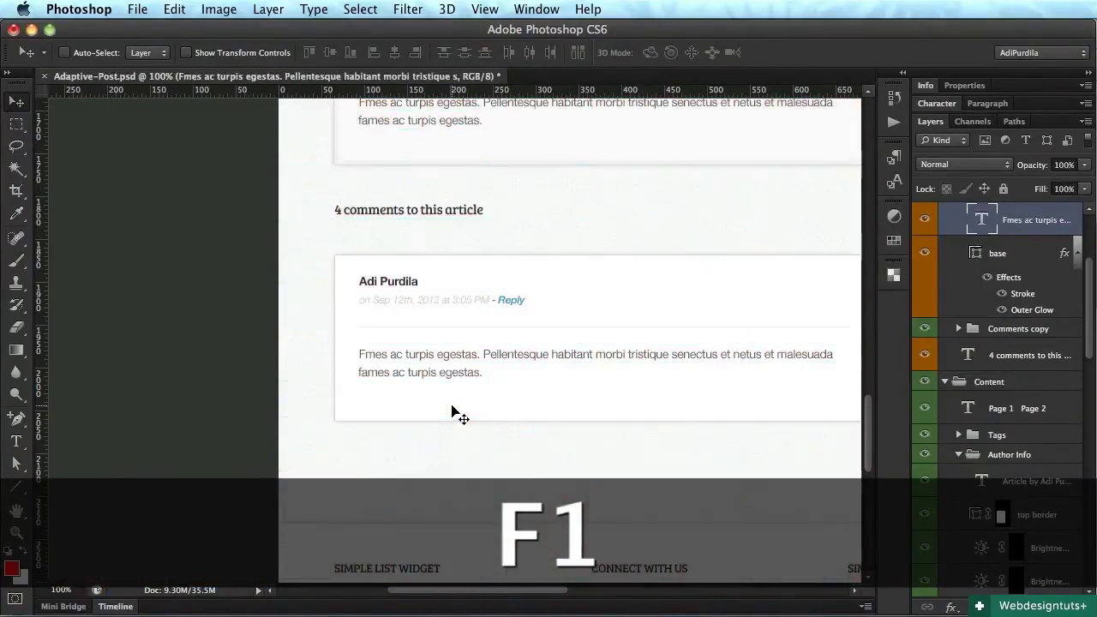
scroll(455, 414, right, 4)
key(super+s)
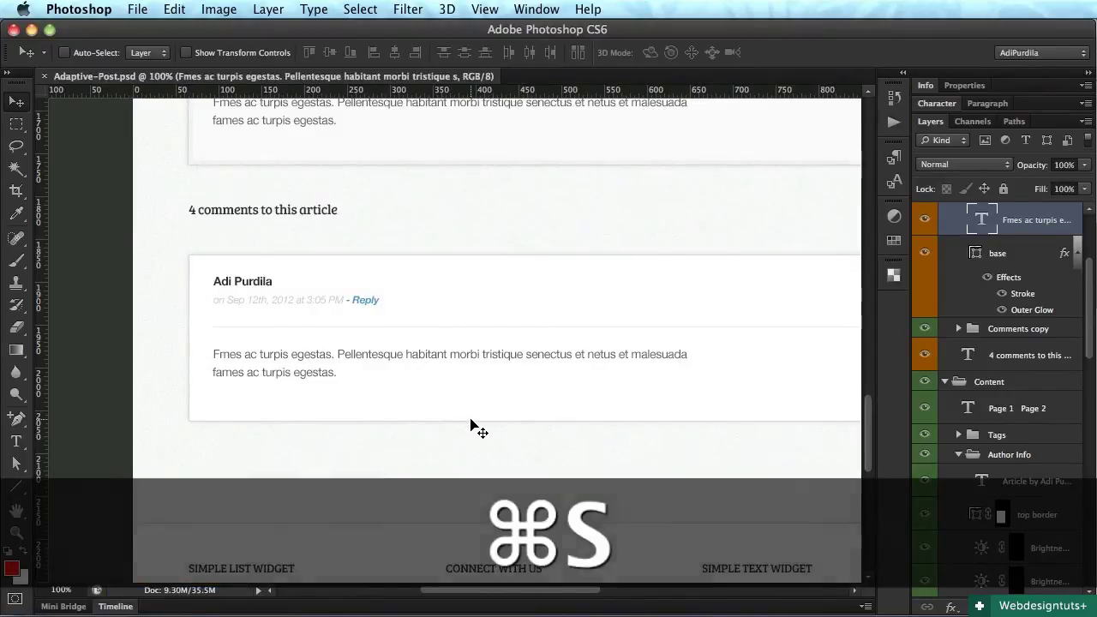
Draw a red circle of about 48 px as the avatar placeholder, at the comment box's right side below the separator
scroll(471, 421, right, 2)
scroll(472, 421, right, 3)
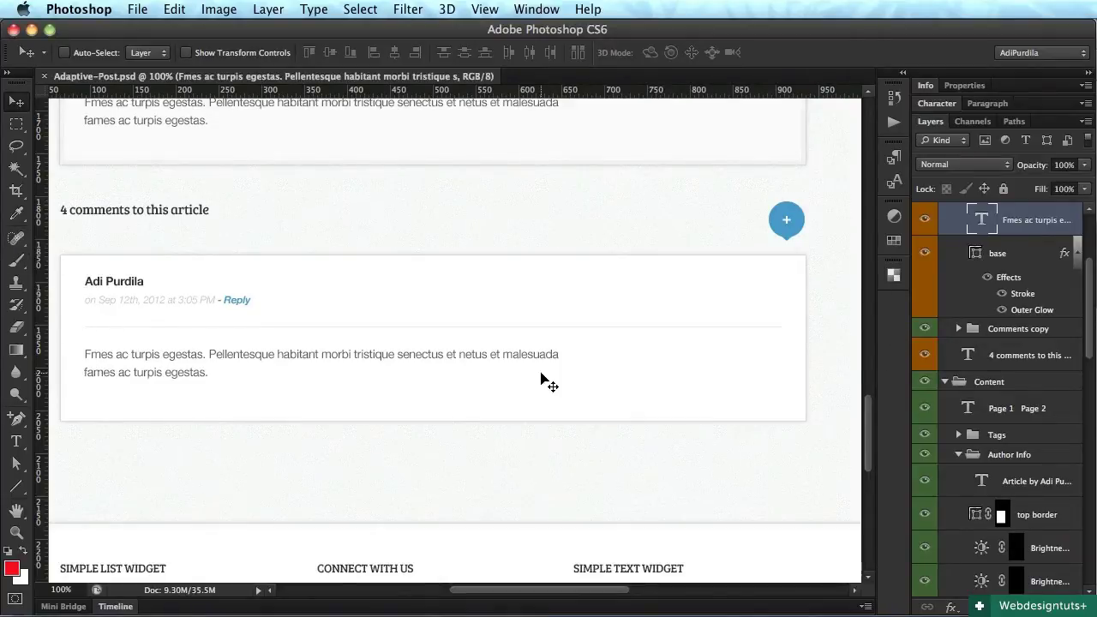
scroll(573, 360, left, 1)
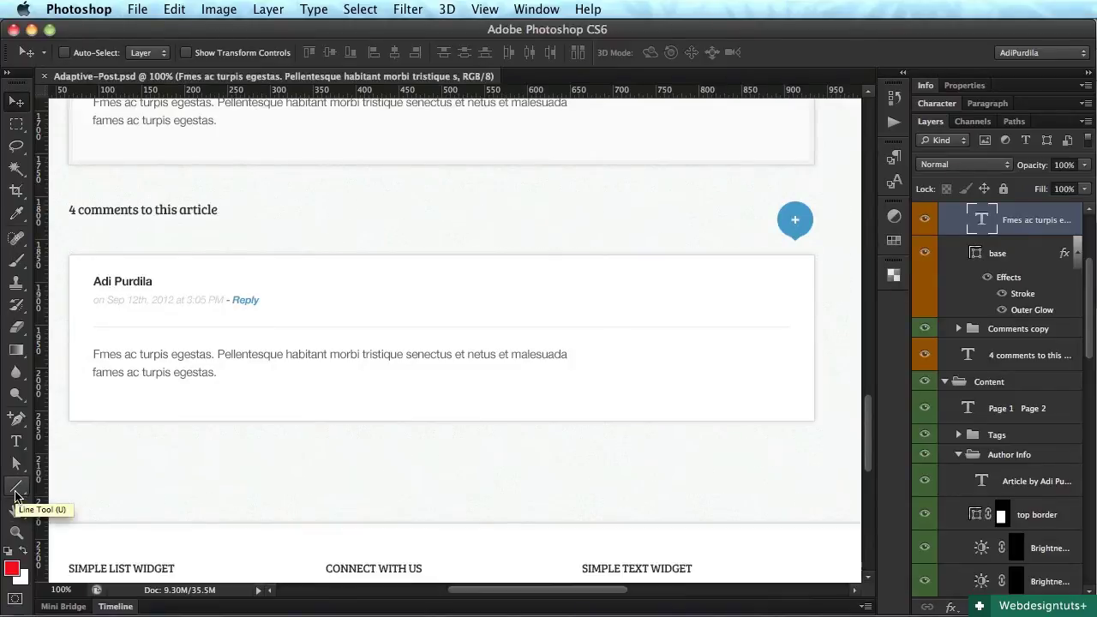
drag(16, 494, 95, 522)
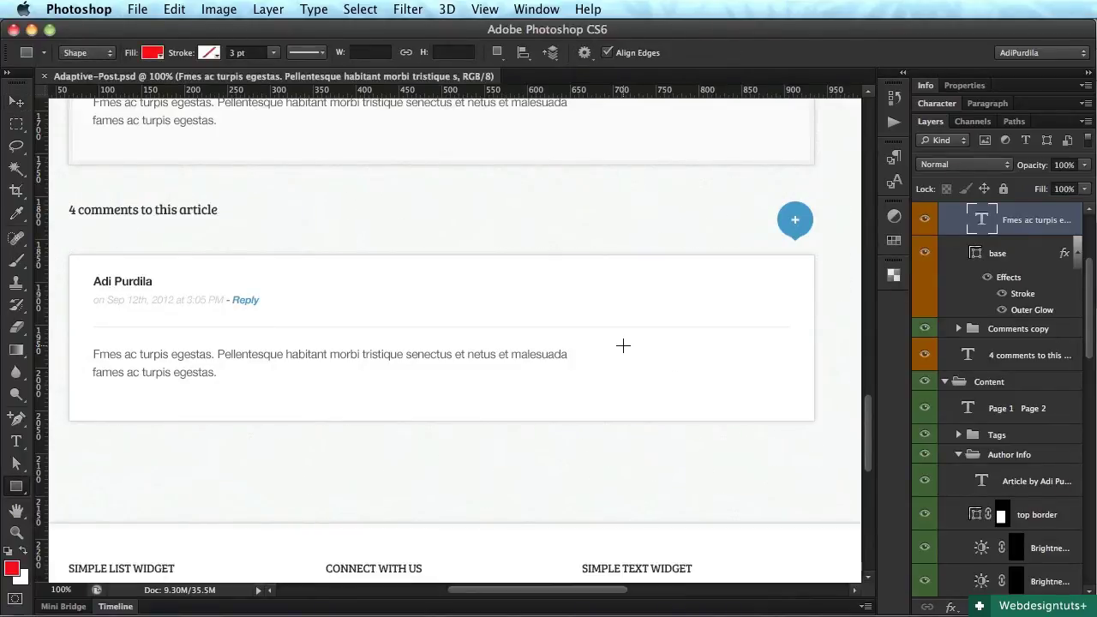
drag(15, 486, 94, 516)
drag(599, 346, 619, 384)
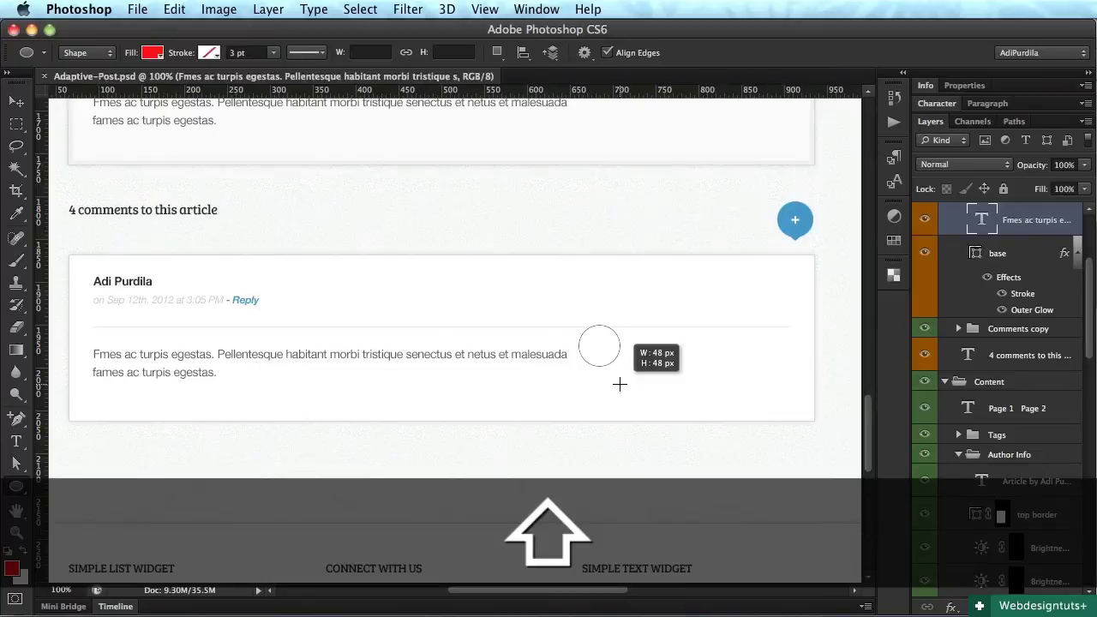
drag(620, 385, 768, 371)
key(v)
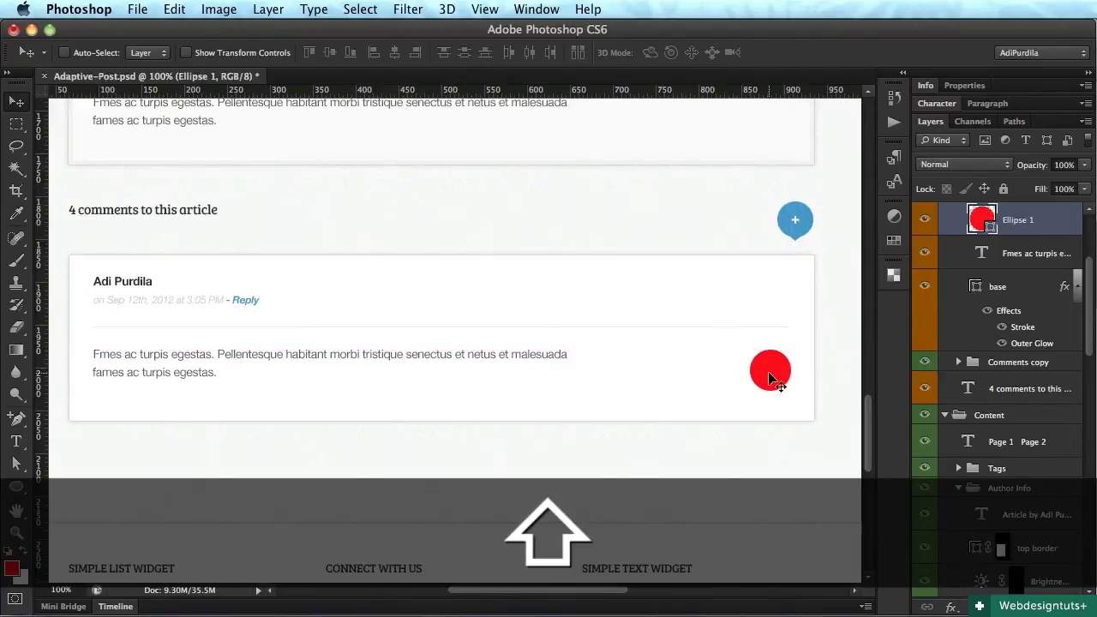
scroll(708, 422, left, 2)
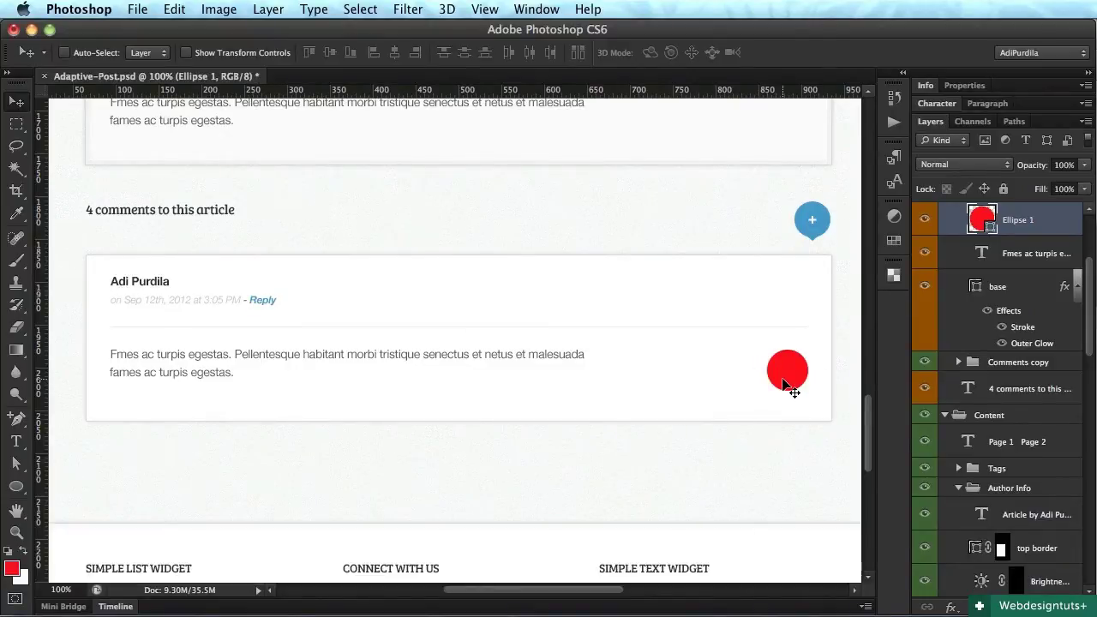
Switch to Chrome and examine the comments of the "Best of Tuts+" post on the theme's demo site
key(super+Tab)
key(super+Tab)
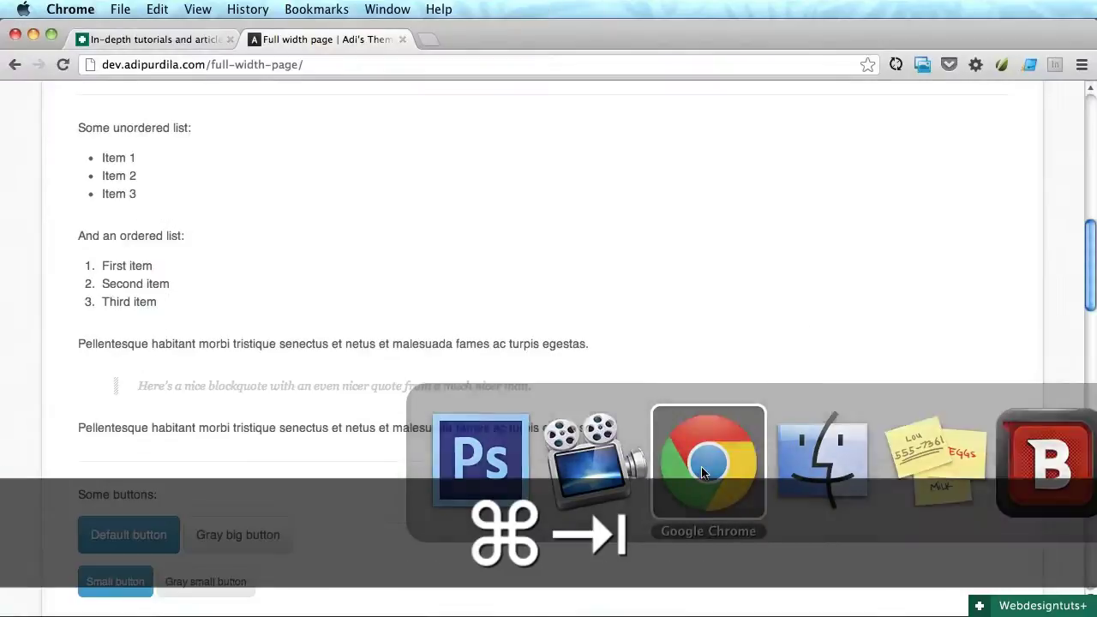
scroll(485, 284, up, 10)
key(super+Left)
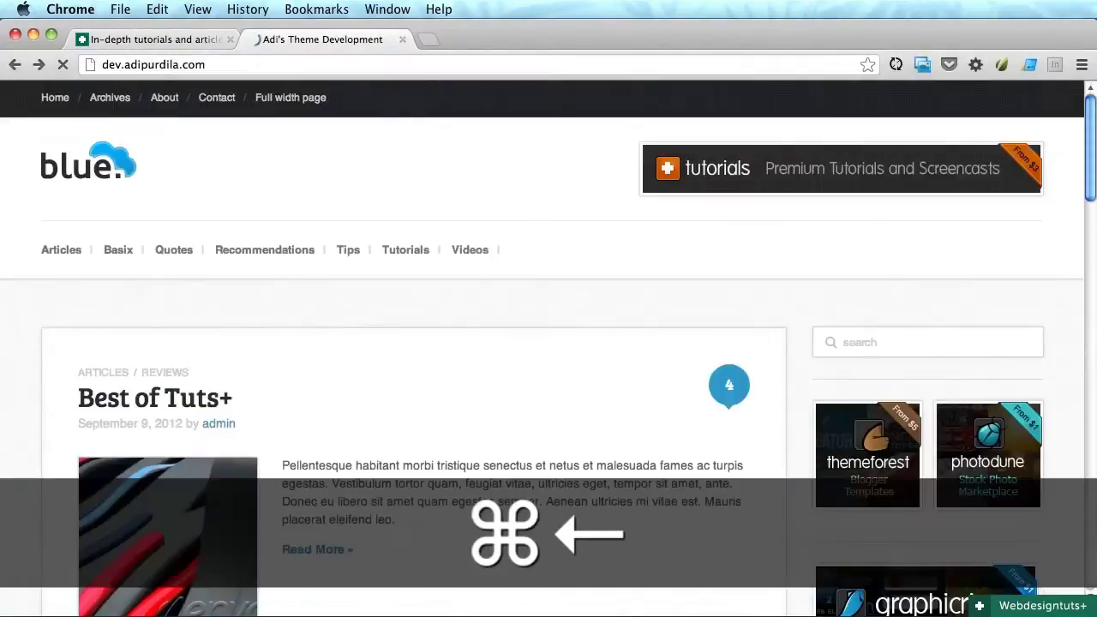
key(super+Right)
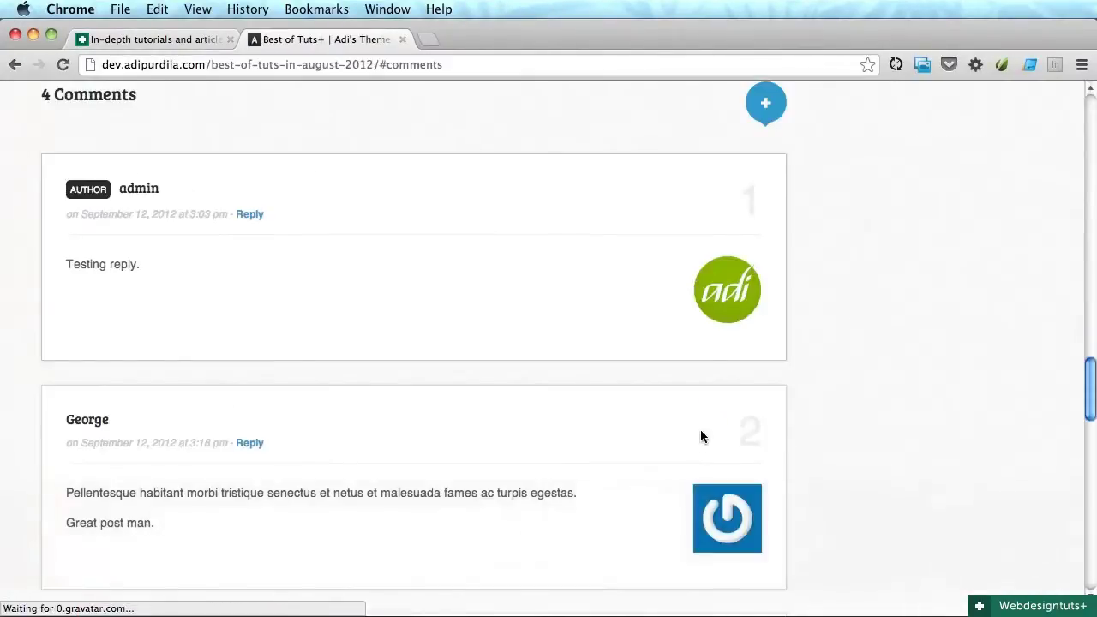
scroll(700, 430, down, 5)
scroll(700, 431, down, 1)
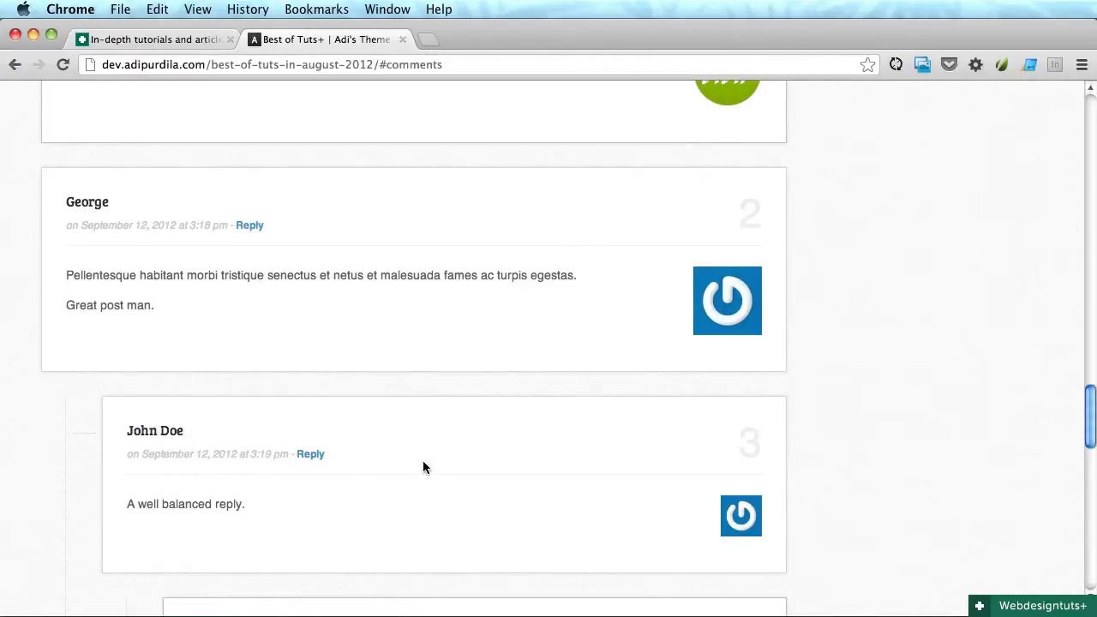
Open the round green avatar image of the first comment in a new tab
scroll(600, 382, up, 1)
scroll(600, 388, up, 5)
right_click(732, 179)
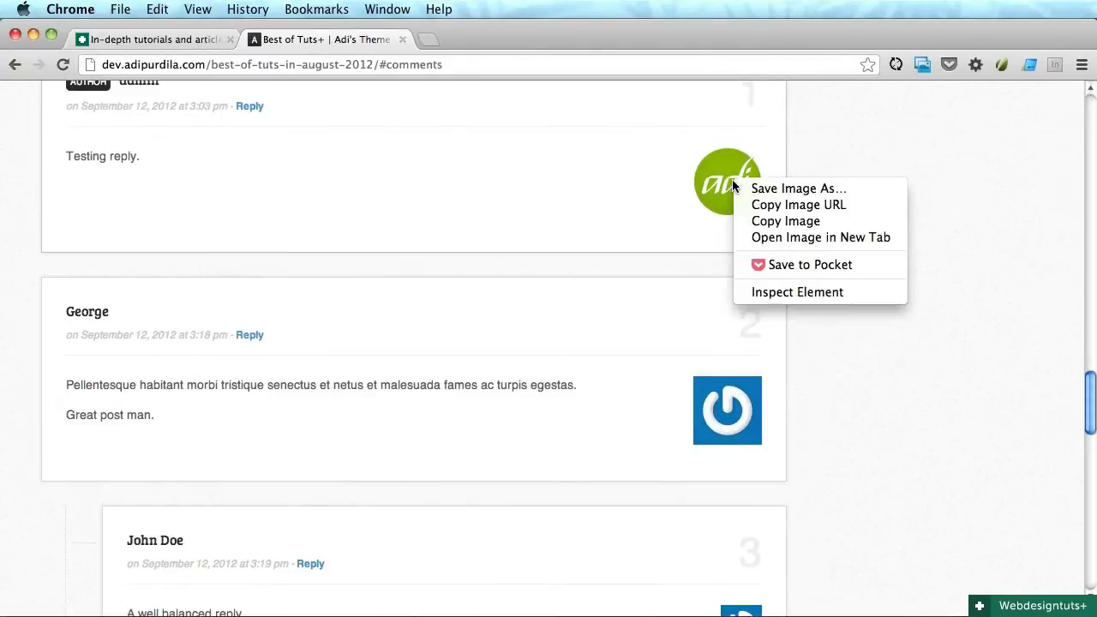
click(785, 238)
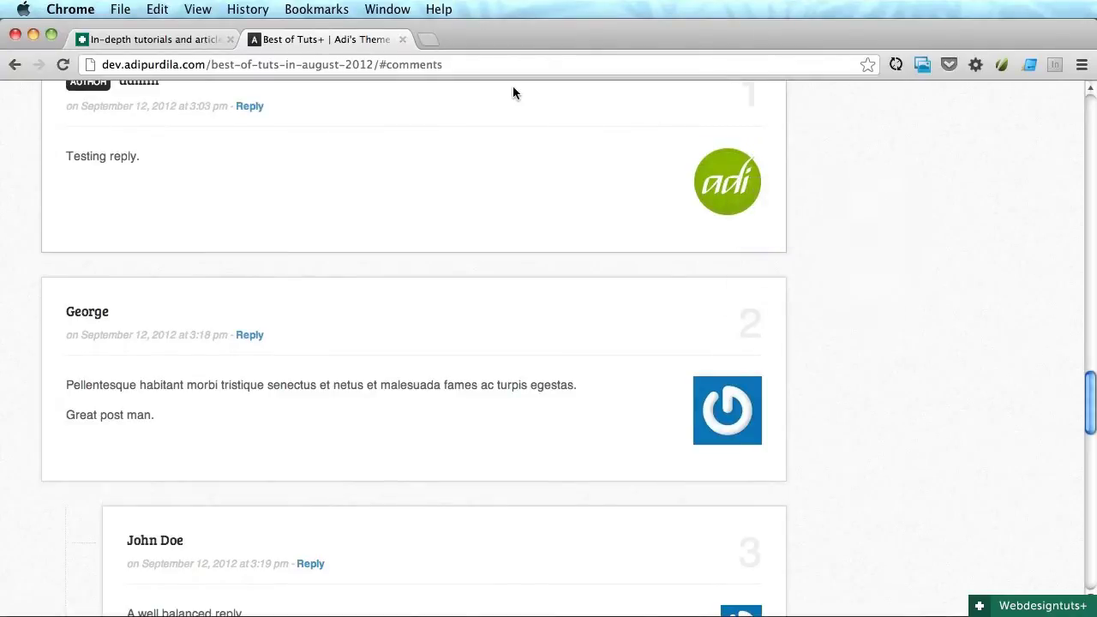
View the opened avatar image, close it, and inspect the first comment's avatar element to read its dimensions
click(489, 45)
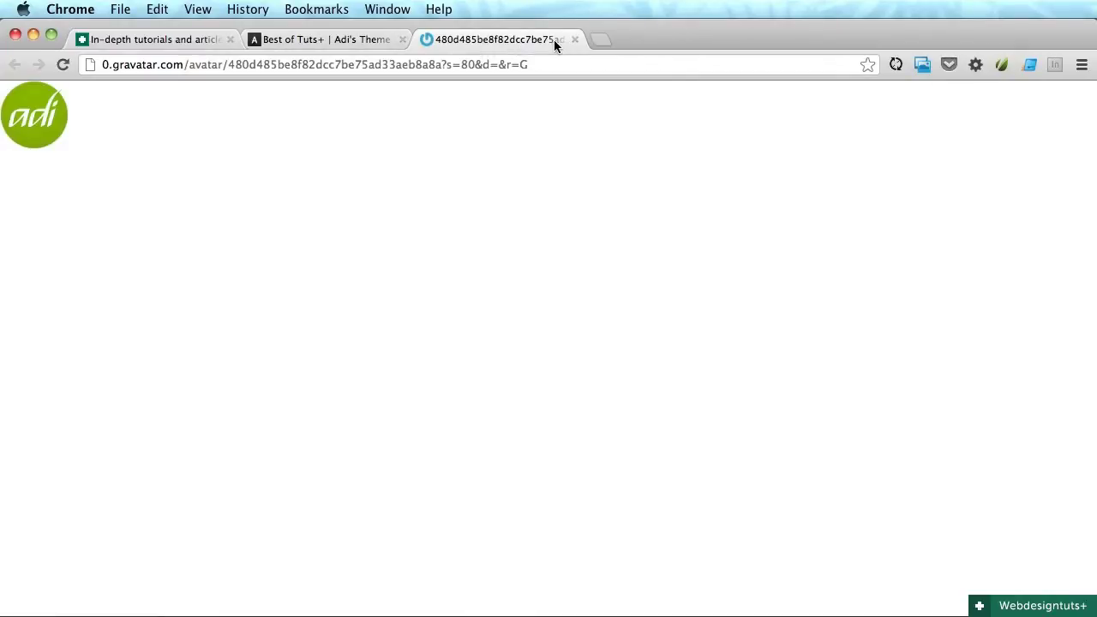
key(super+w)
right_click(711, 184)
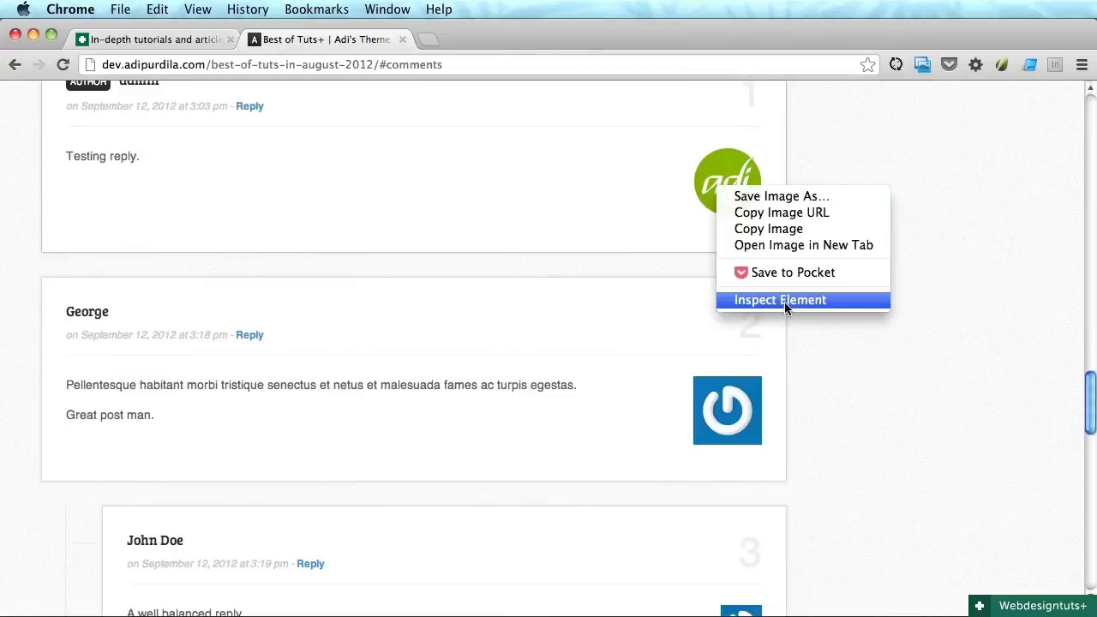
click(849, 373)
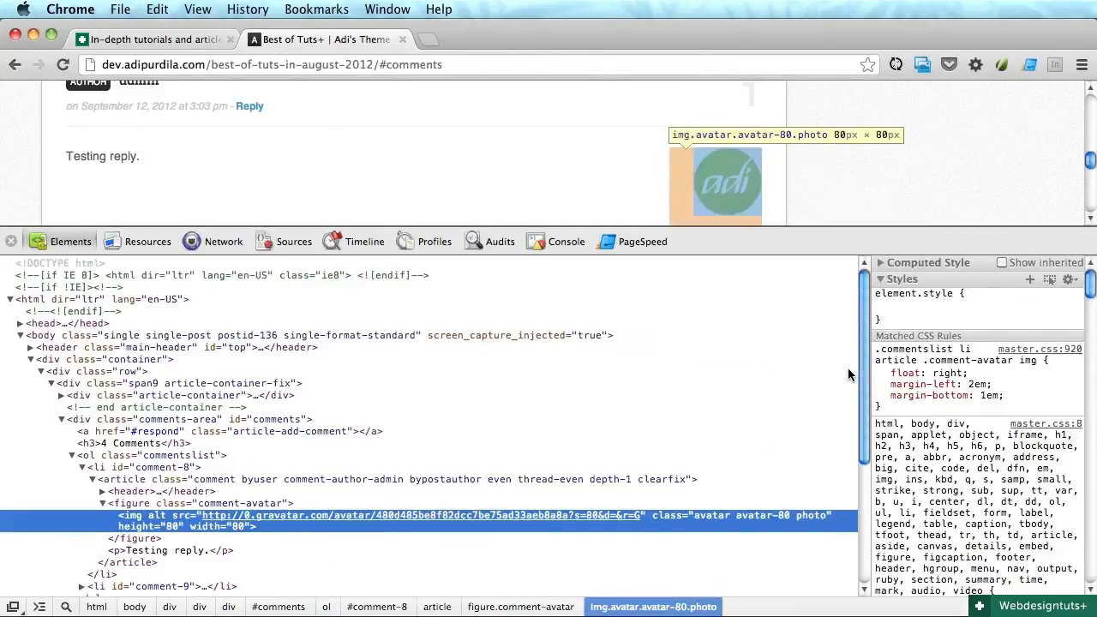
click(10, 240)
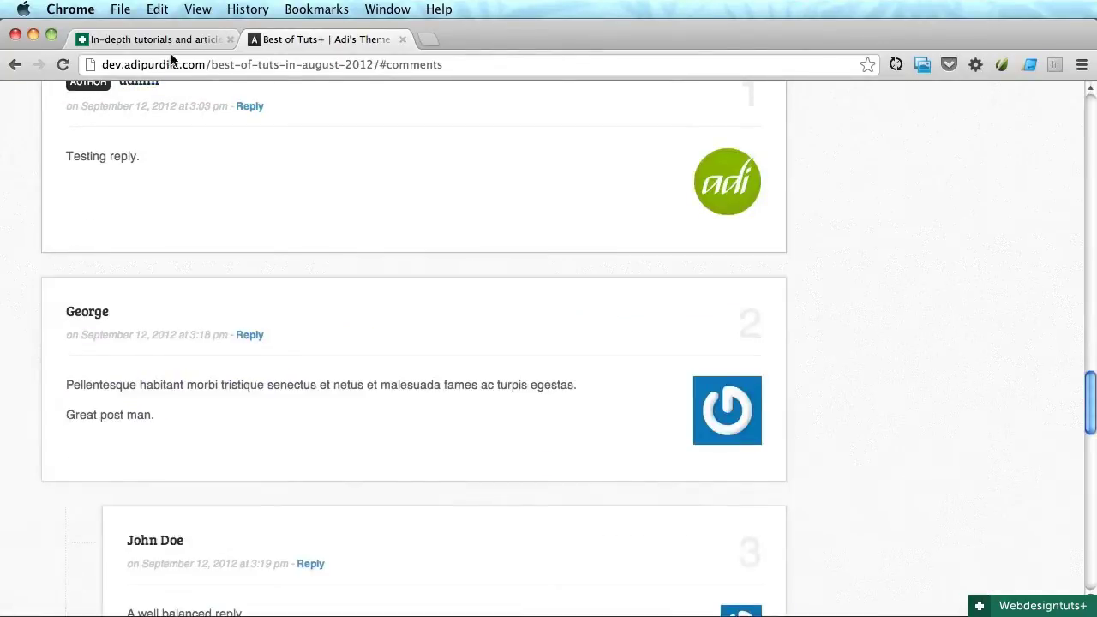
Switch to Photoshop, scale the red avatar circle proportionally to 166.67% (80 px) from its upper-right corner, and save
key(super+Tab)
key(super+t)
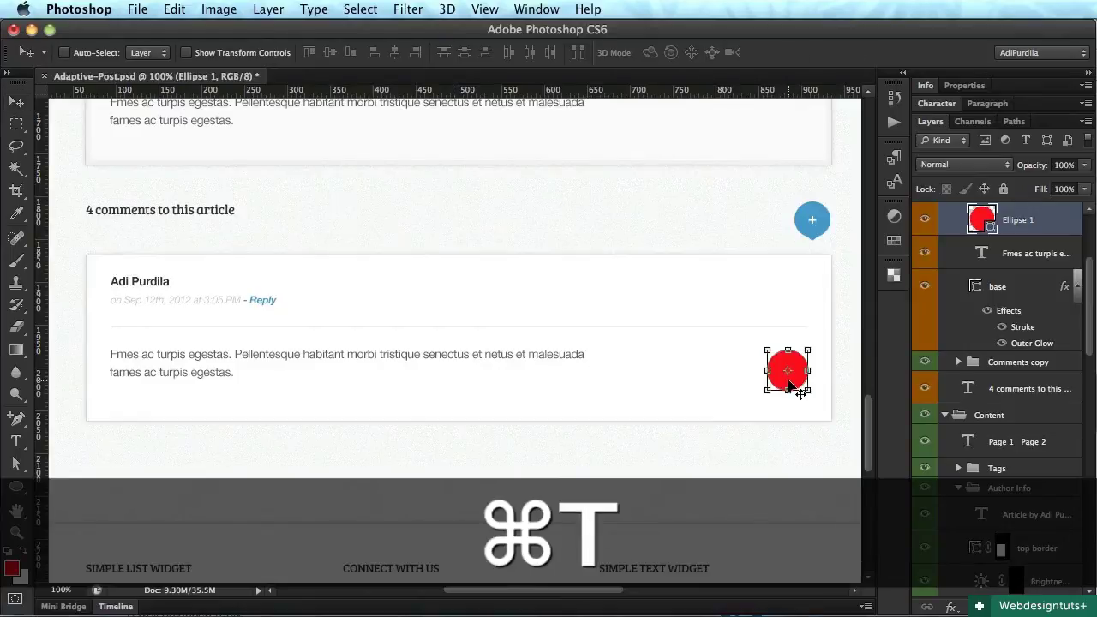
drag(767, 391, 734, 417)
key(shift)
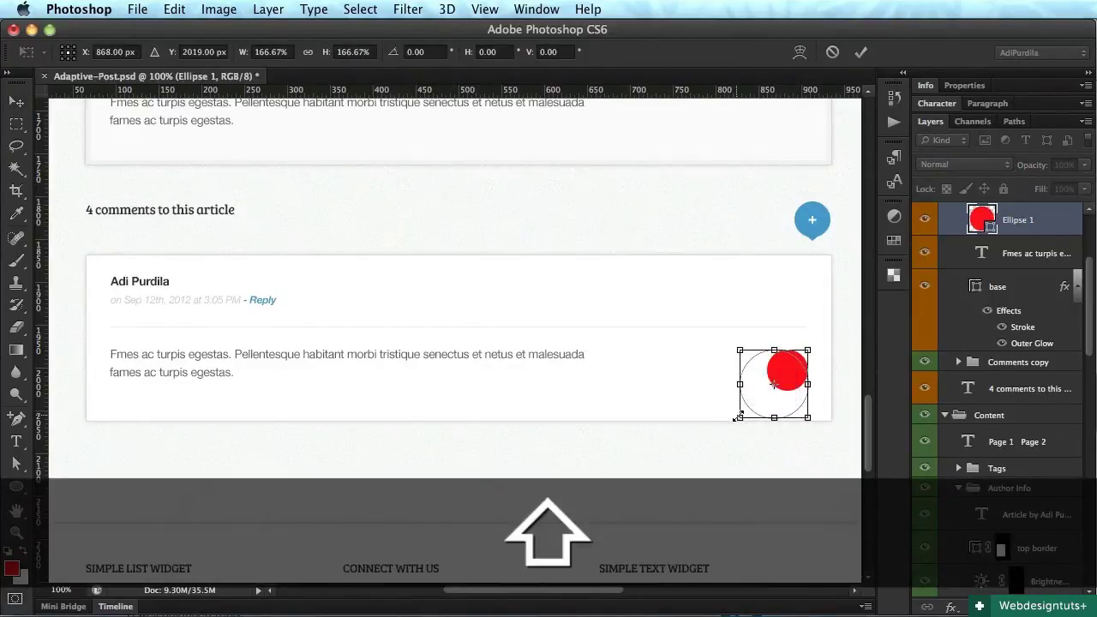
key(Return)
key(super+s)
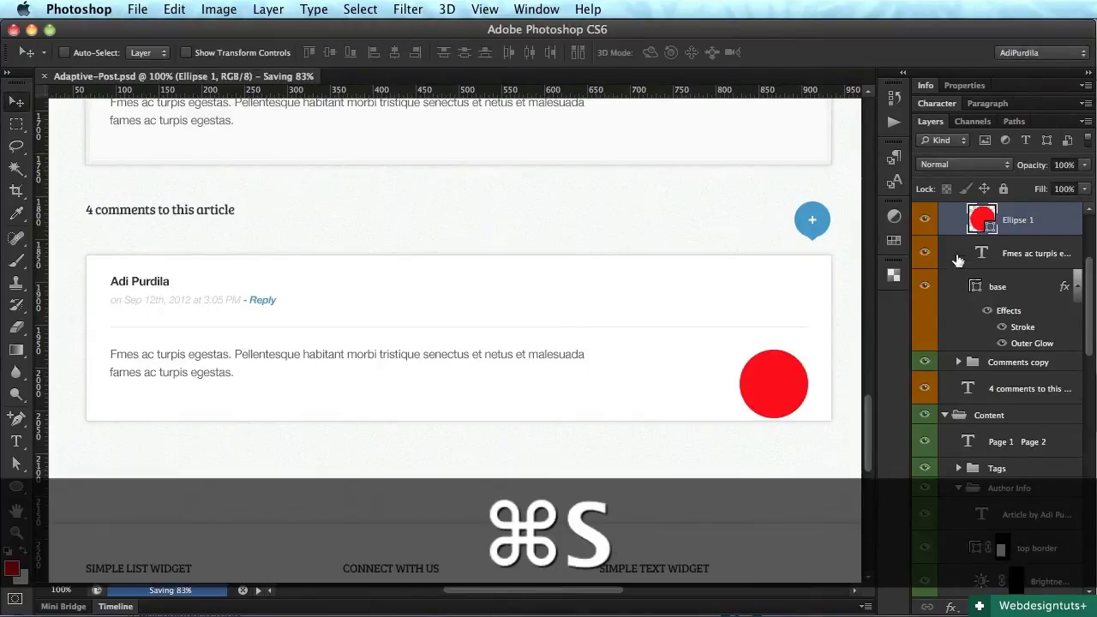
Change the avatar circle's fill to dark slate #252a2d and save the document
double_click(982, 220)
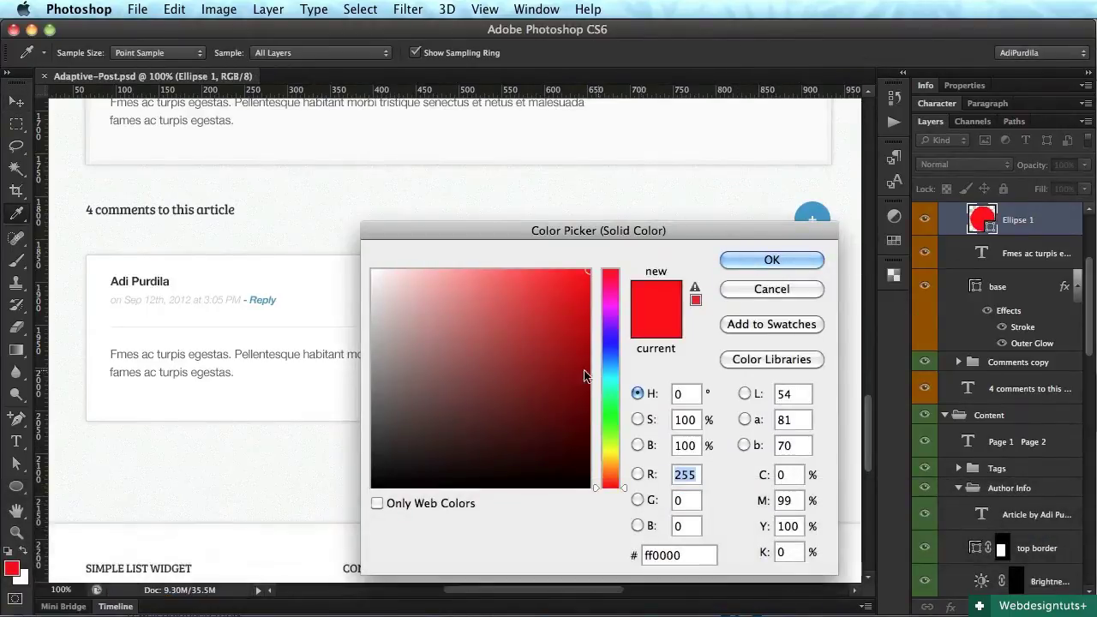
click(610, 365)
click(412, 449)
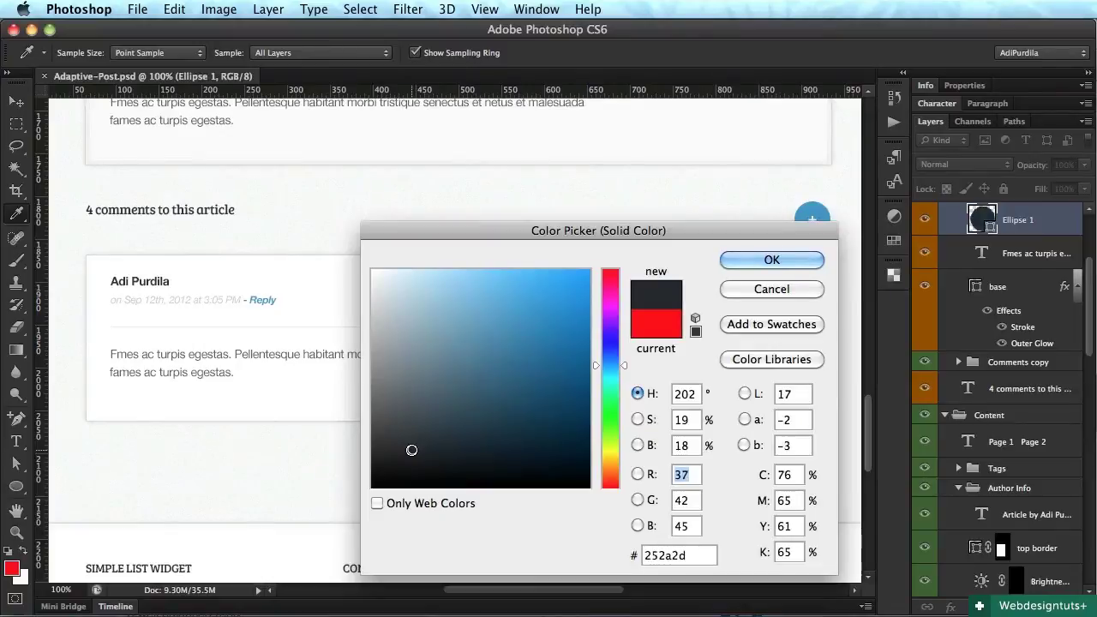
key(Return)
key(super+s)
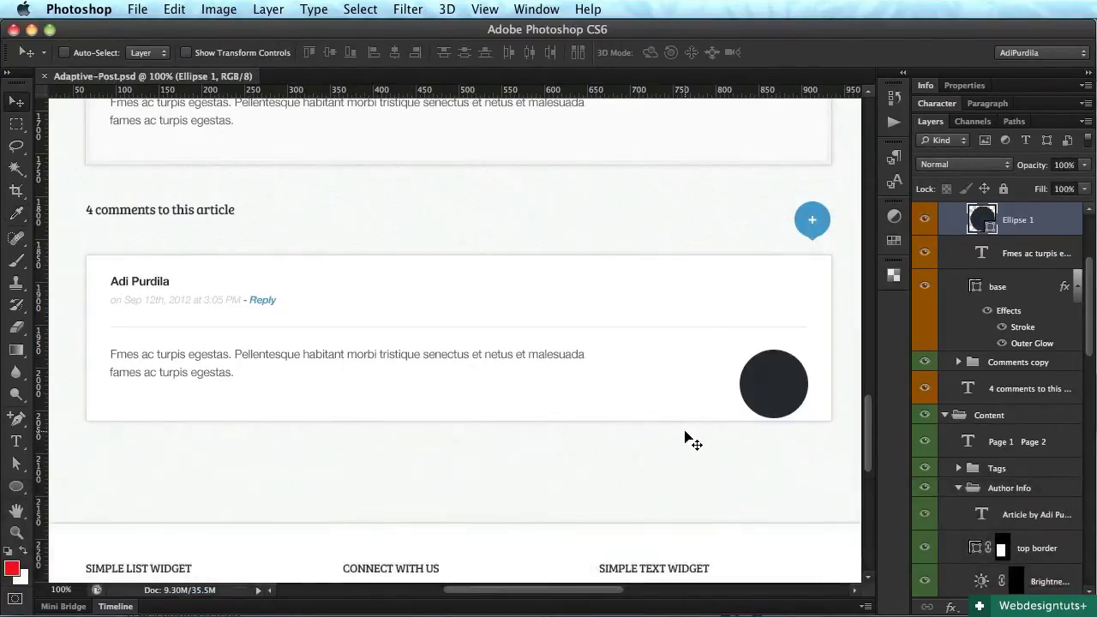
Show the grid overlay and move the avatar circle up so its upper edge aligns with the baseline below the separator
key(a)
click(660, 407)
key(F1)
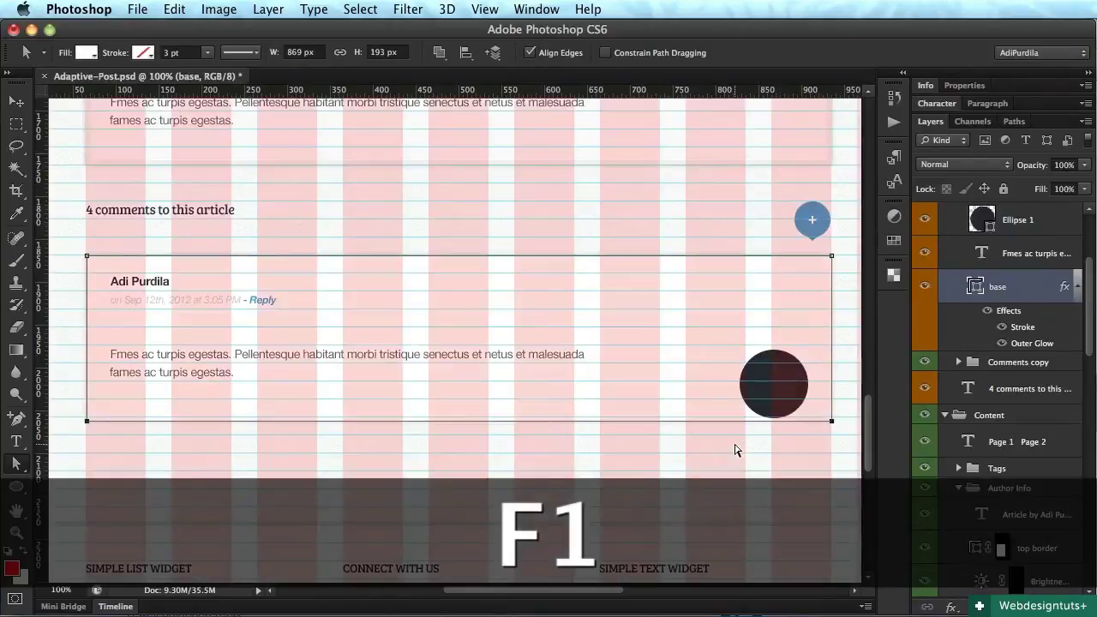
key(v)
key(super+space)
drag(779, 360, 870, 480)
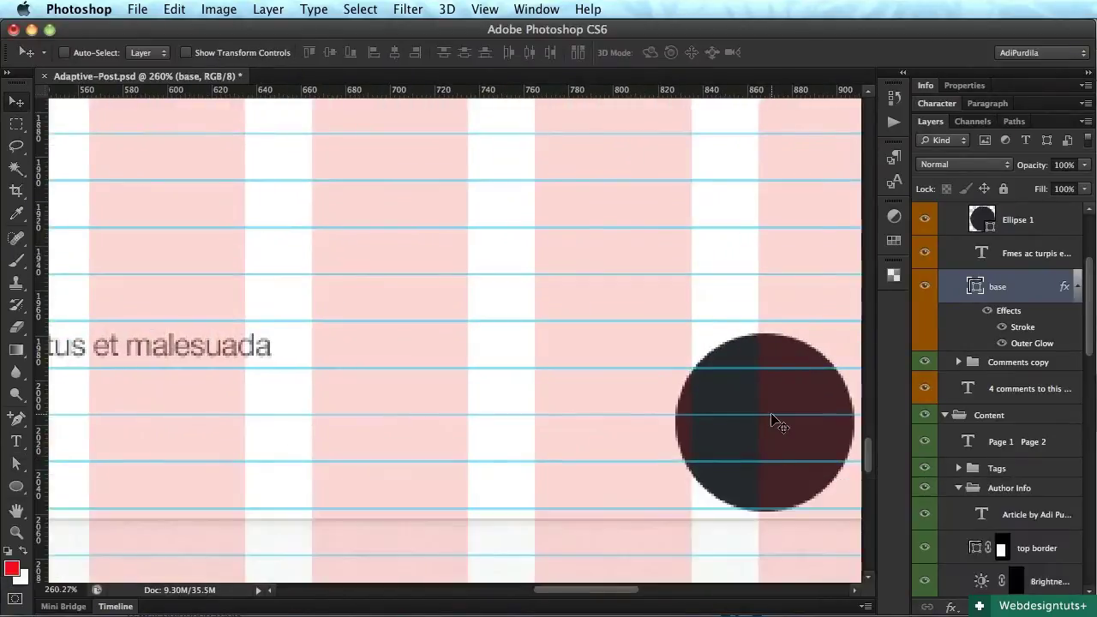
drag(771, 412, 774, 411)
key(super+z)
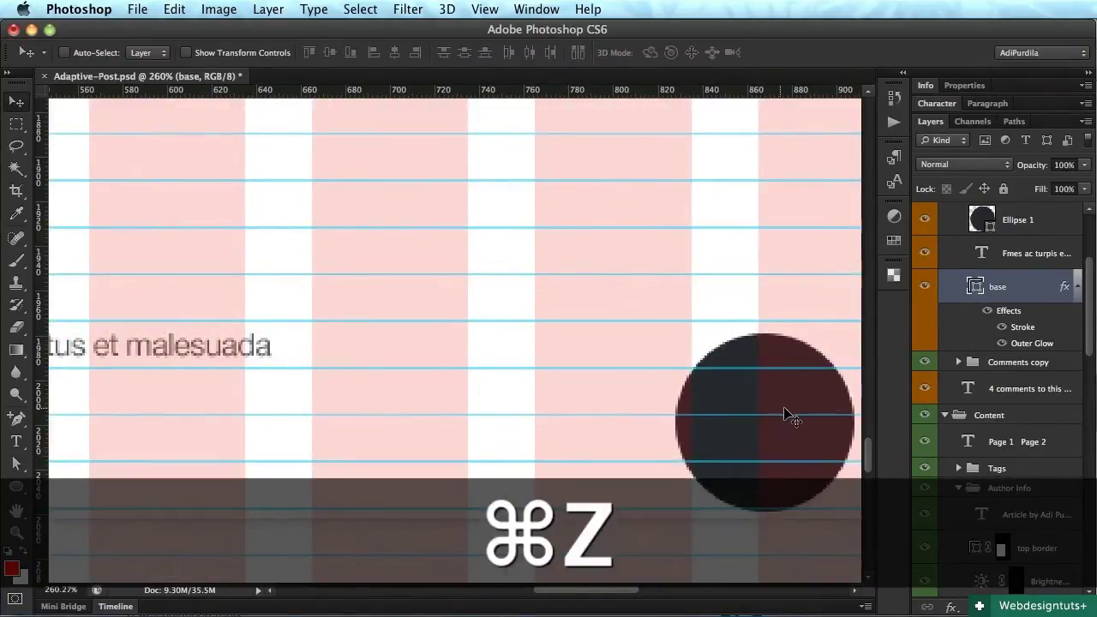
click(1012, 223)
drag(801, 375, 788, 363)
Rename the Ellipse 1 layer to "avatar" and save the document
double_click(1014, 221)
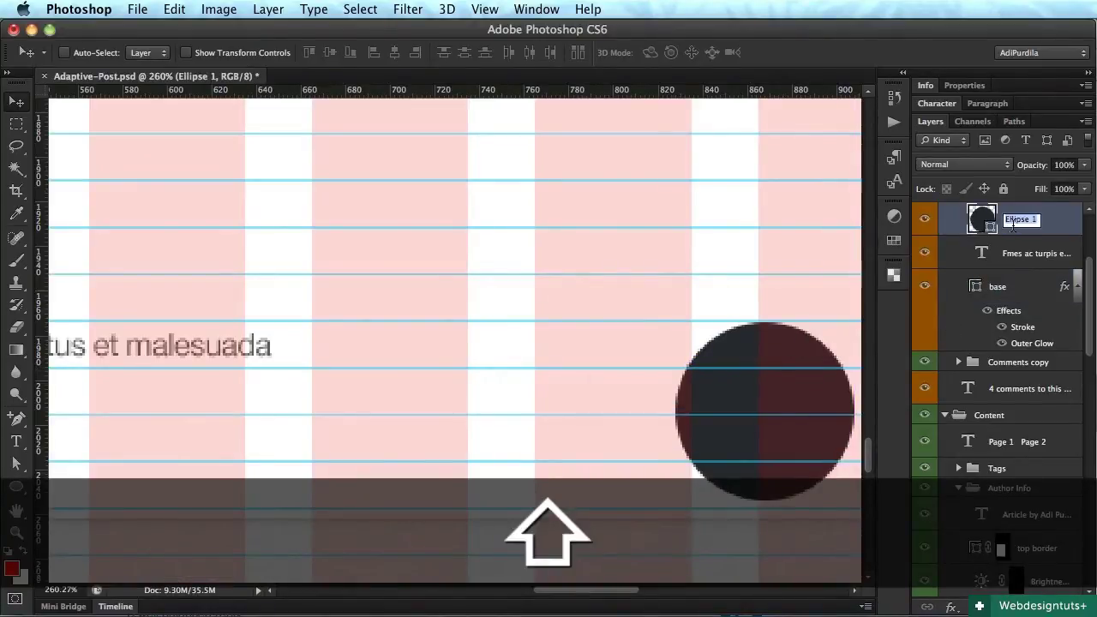
text(avatar)
key(Return)
key(super+s)
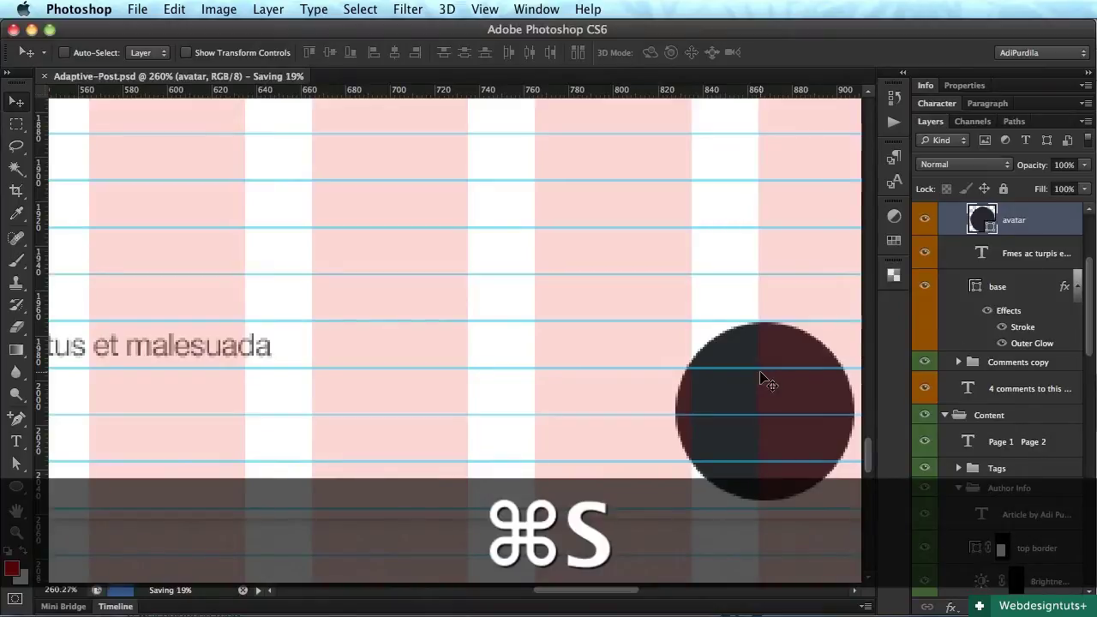
Scale the avatar circle proportionally to 105% so its lower edge meets a baseline, and check it against the grid
scroll(766, 381, right, 5)
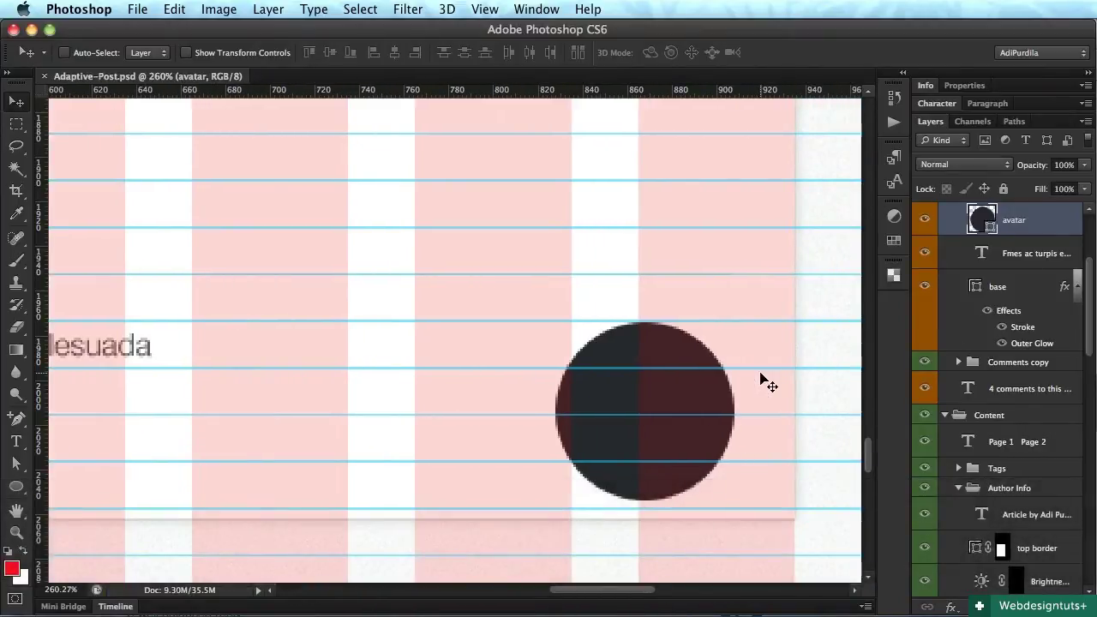
key(a)
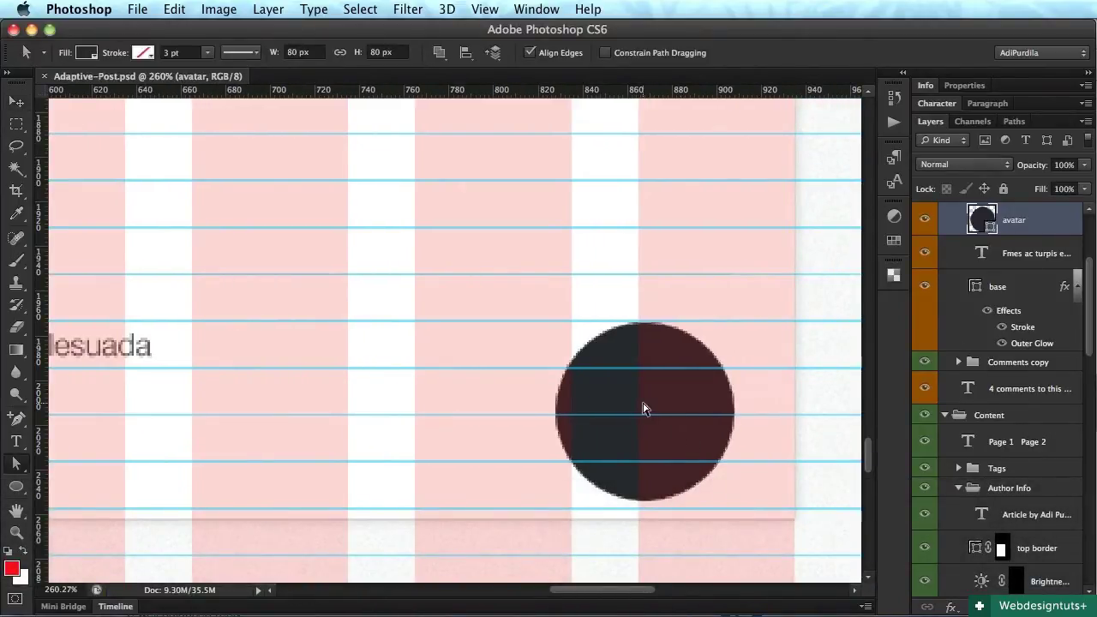
key(F1)
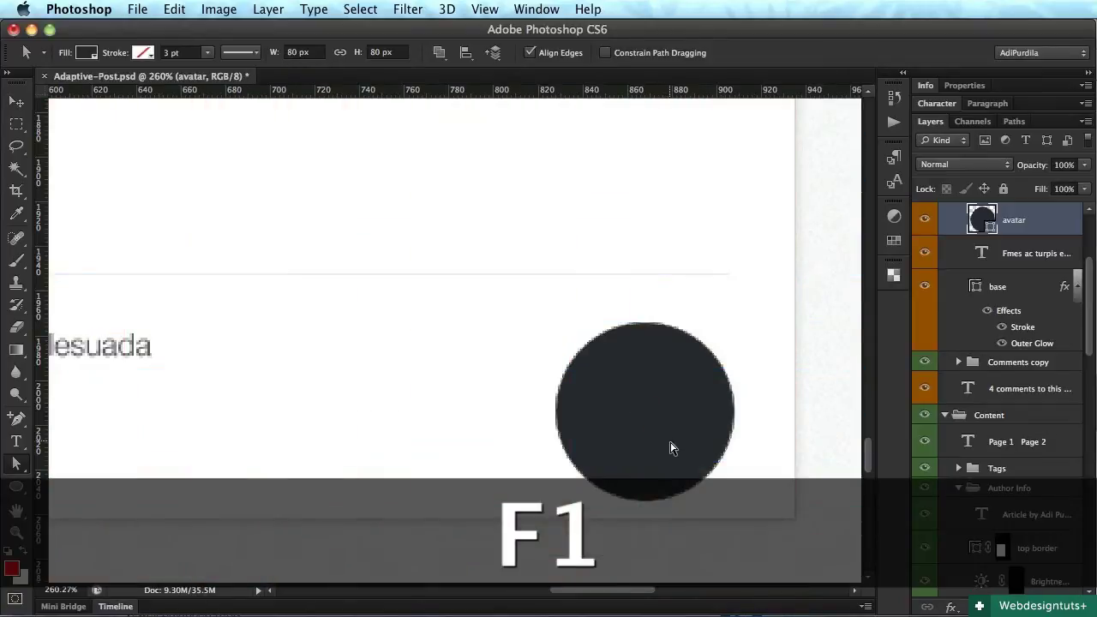
key(v)
key(super+t)
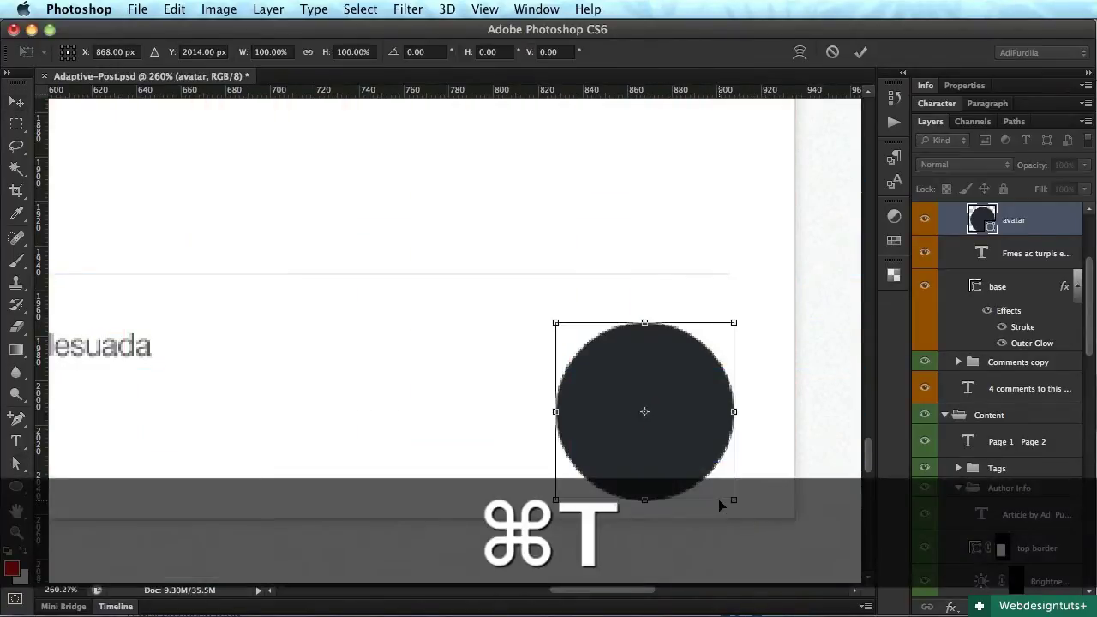
drag(734, 499, 744, 511)
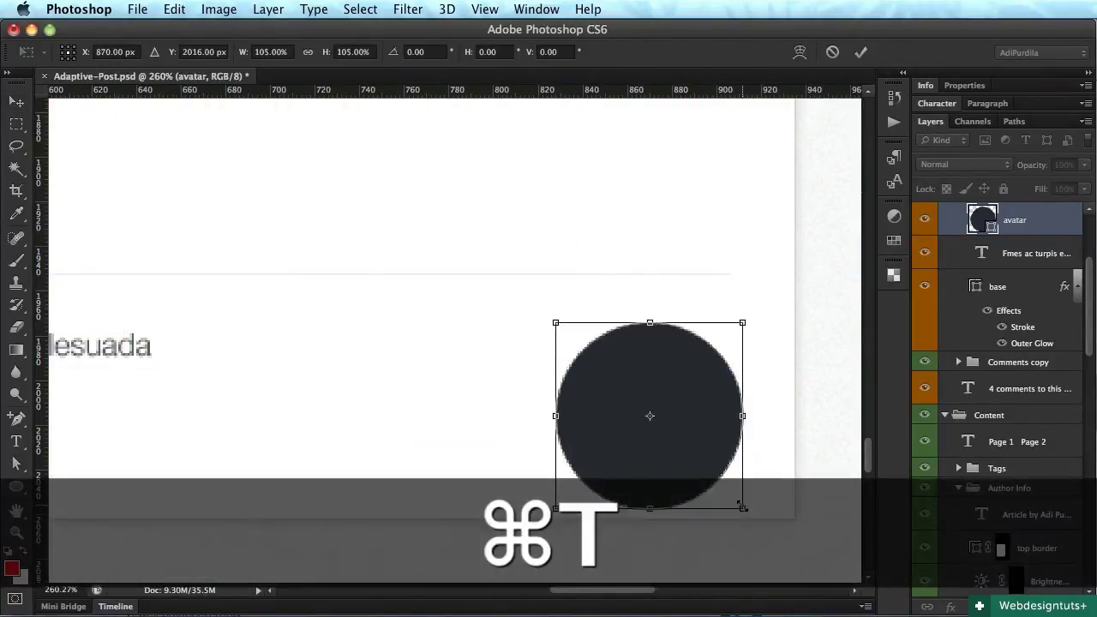
key(Return)
key(F1)
scroll(744, 512, left, 2)
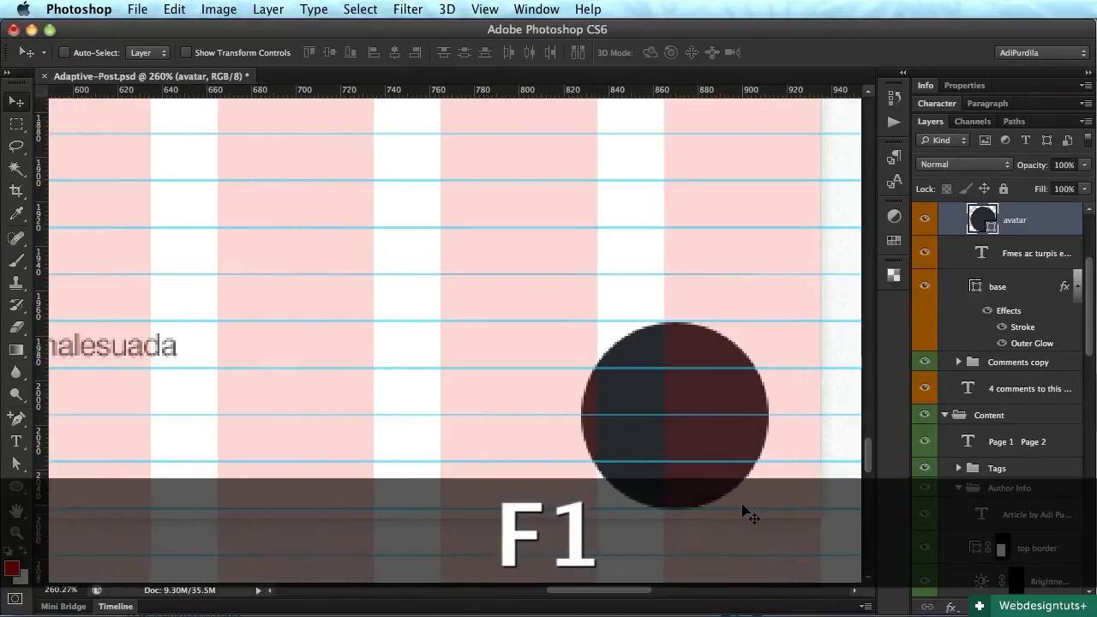
Extend the comment box's base shape downward to a height of 230 px on the grid, then hide the grid and save
key(alt+bracketleft)
key(alt+bracketleft)
key(super+1)
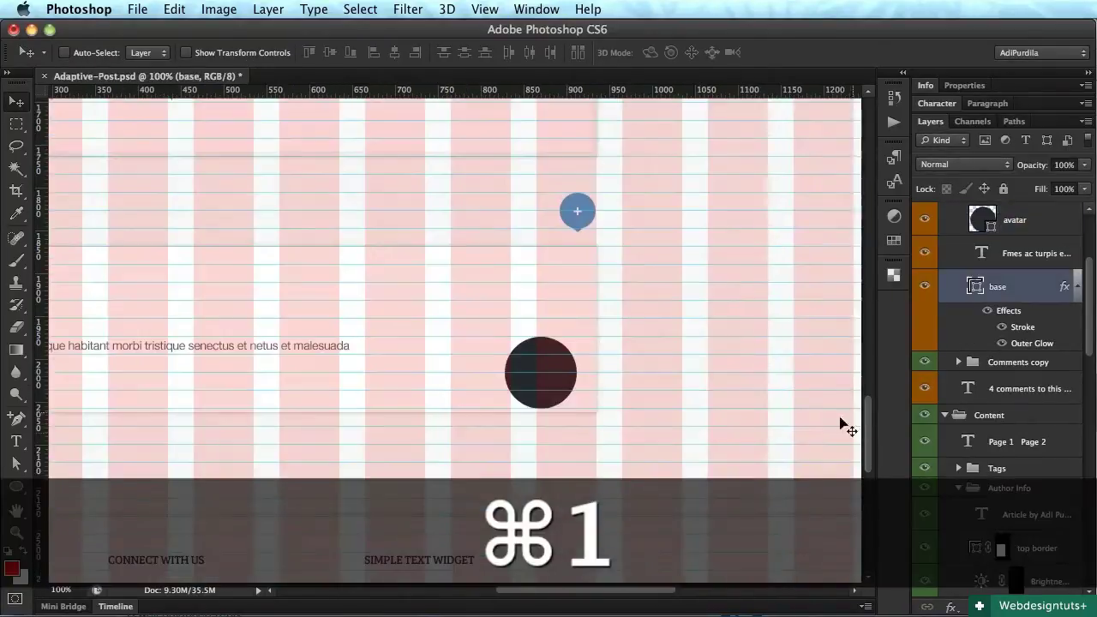
key(a)
scroll(681, 455, left, 10)
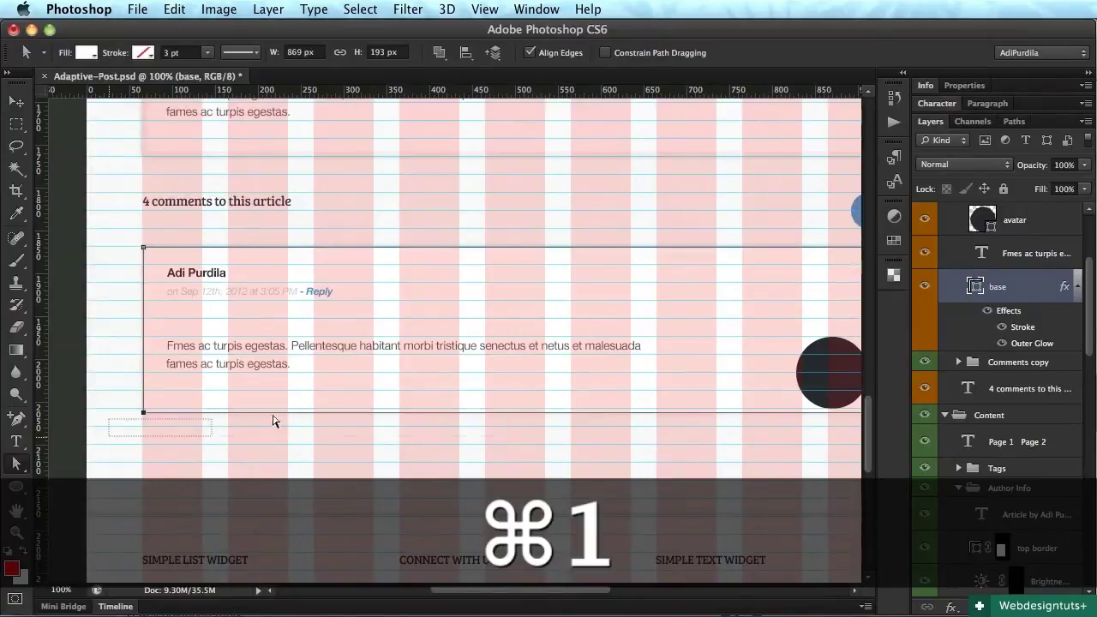
scroll(103, 428, right, 4)
scroll(791, 403, right, 2)
drag(753, 414, 752, 444)
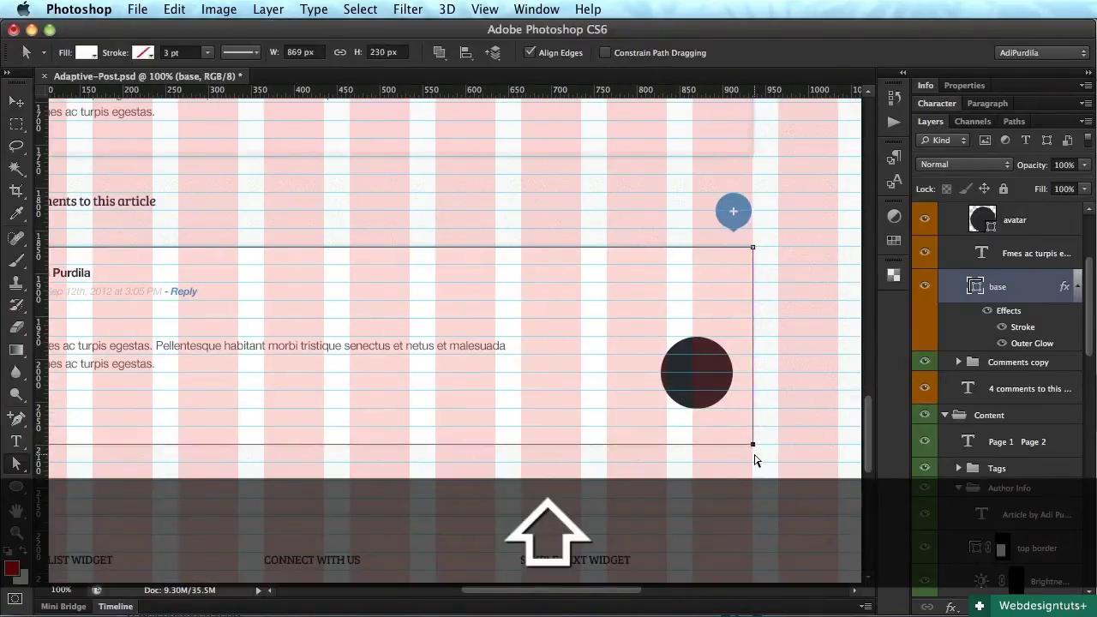
key(Return)
key(F1)
scroll(754, 462, left, 2)
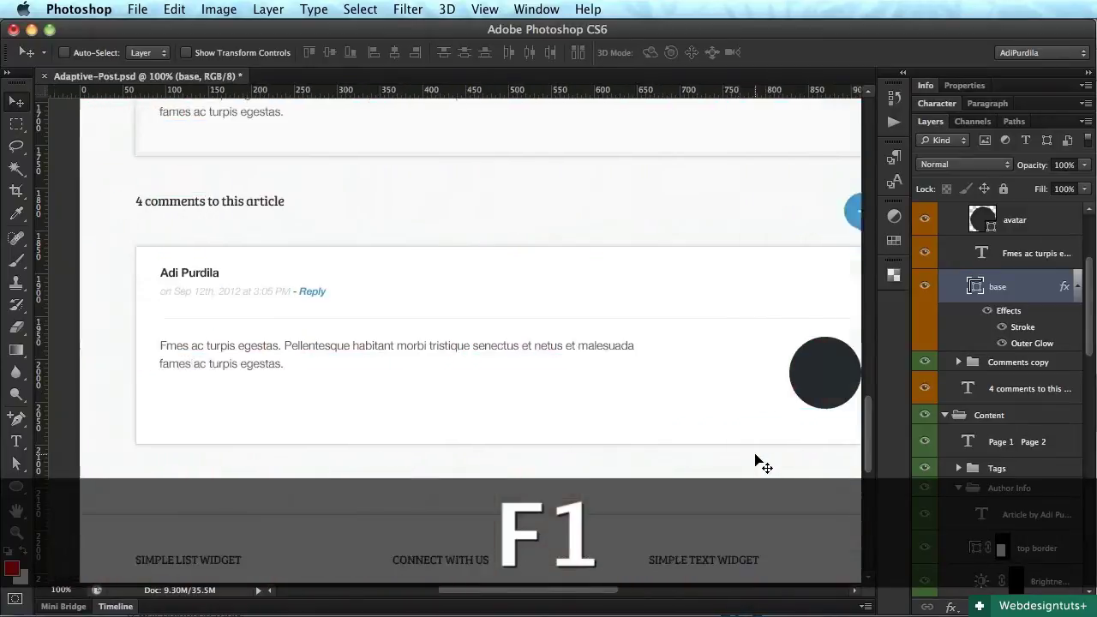
key(super+s)
key(F1)
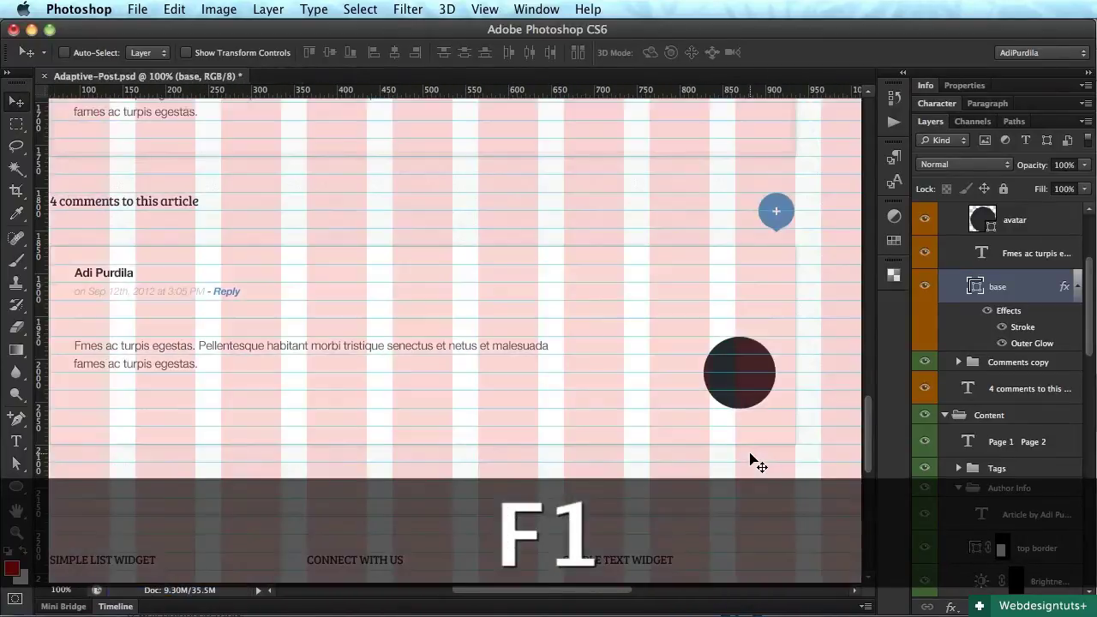
key(F1)
Check the comment box against the grid and add the number "1" as a text layer above the separator, near the avatar
key(Tab)
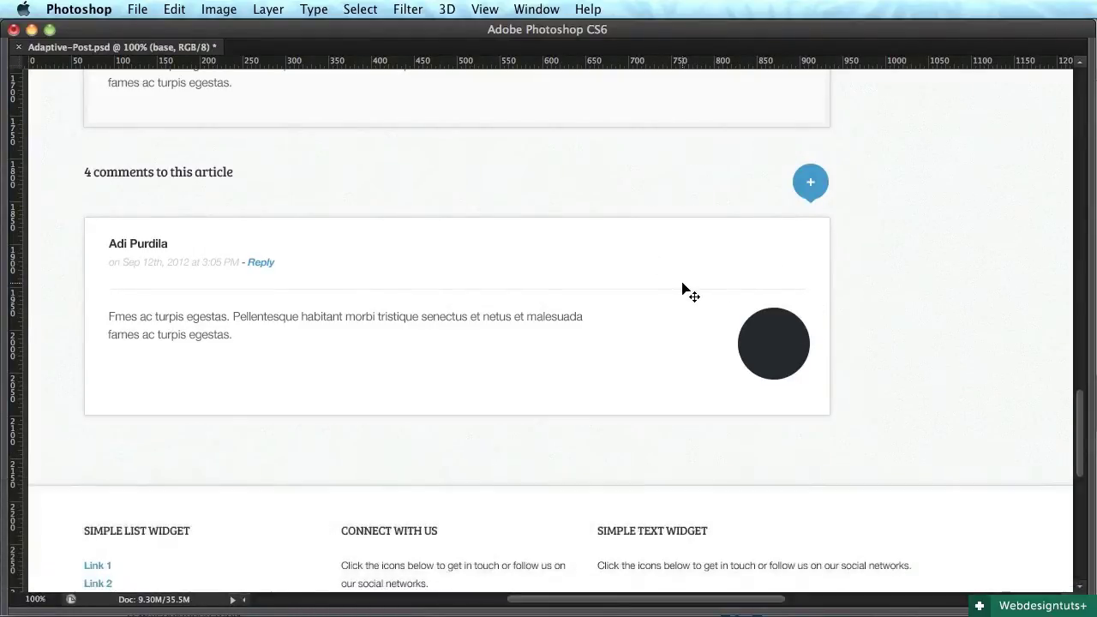
key(F1)
key(F1)
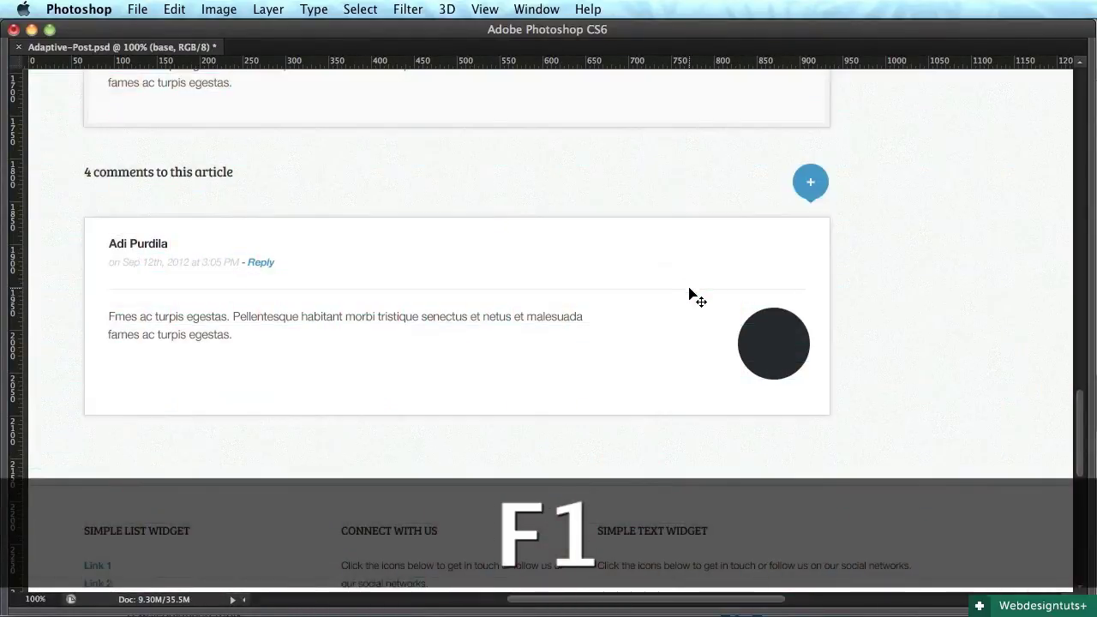
text(t)
text(1)
key(super+Return)
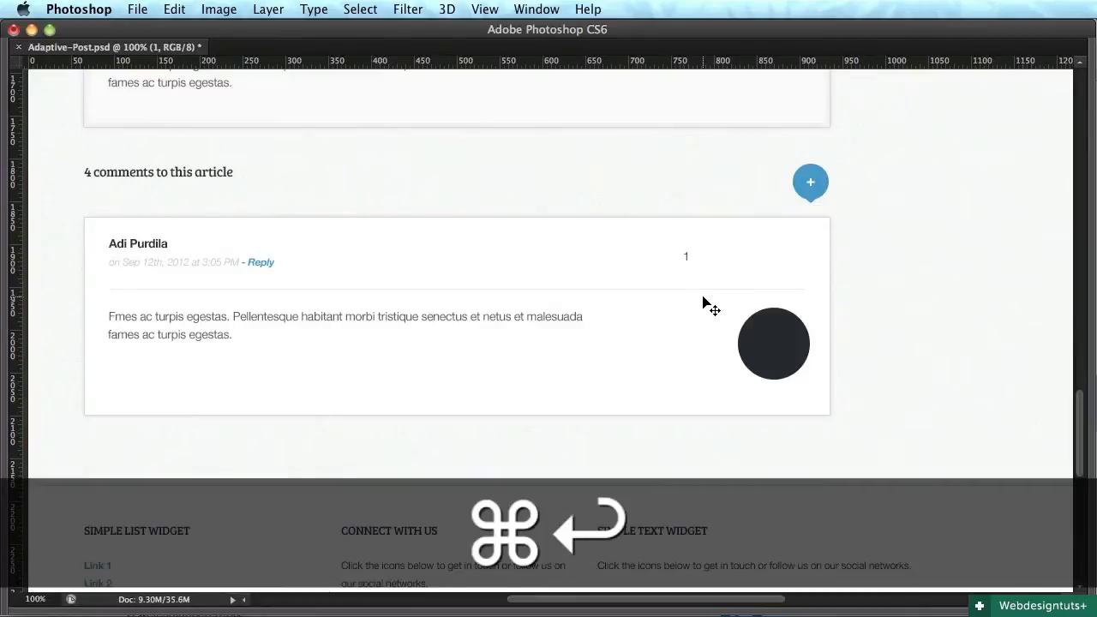
key(Tab)
scroll(733, 316, right, 5)
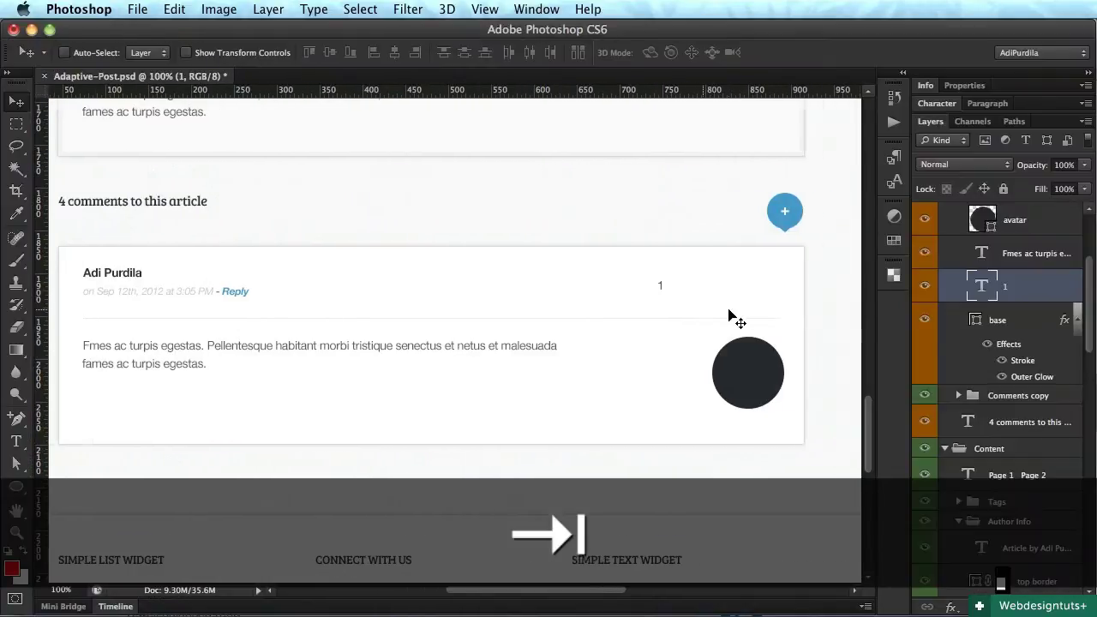
Compare with the comment numbers on the demo site and set the "1" text color to #c9c9c9
key(t)
key(super+Tab)
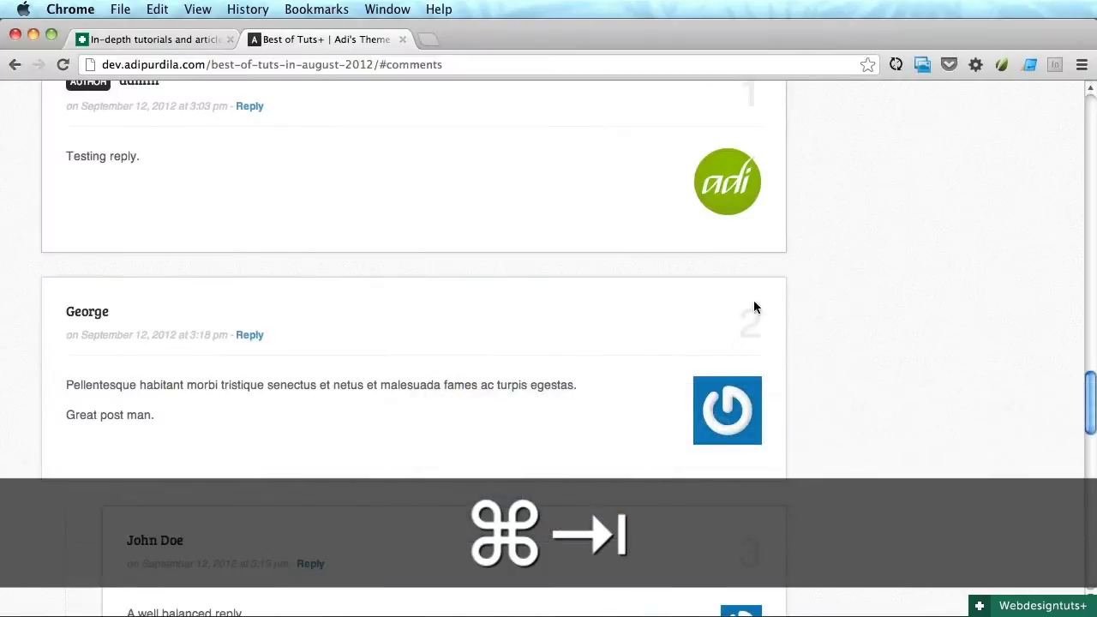
key(super+Tab)
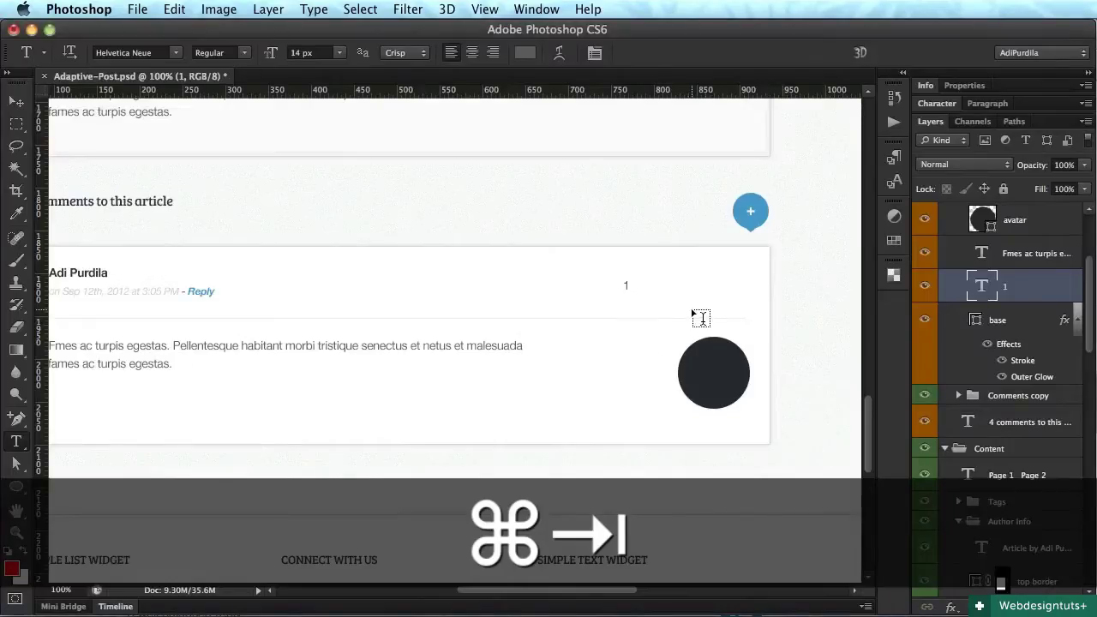
click(519, 53)
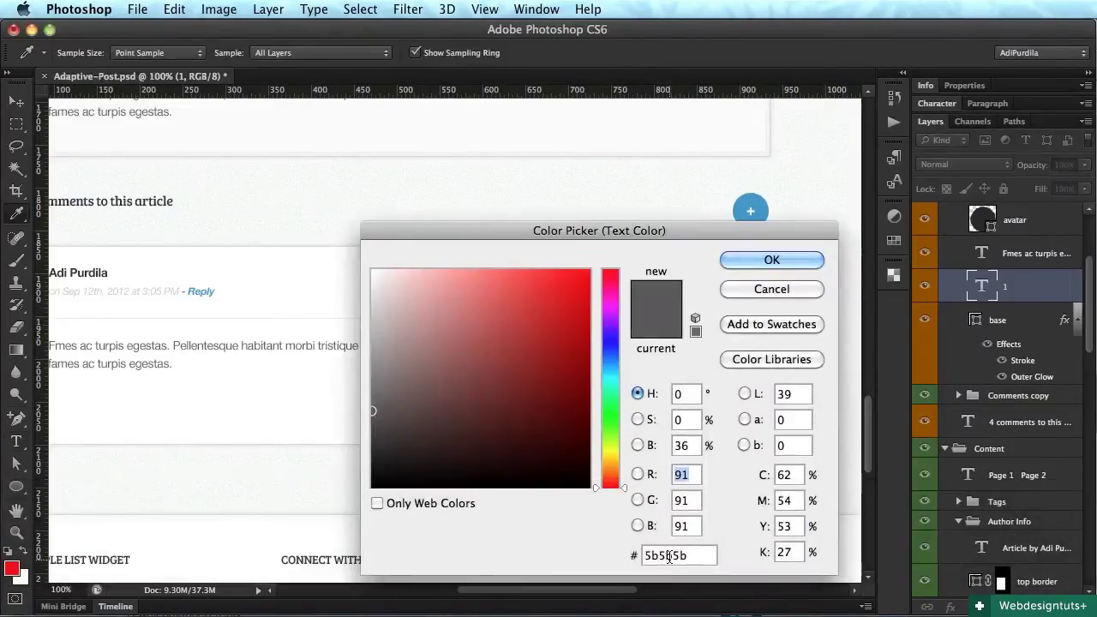
double_click(669, 556)
text(c9c9c9)
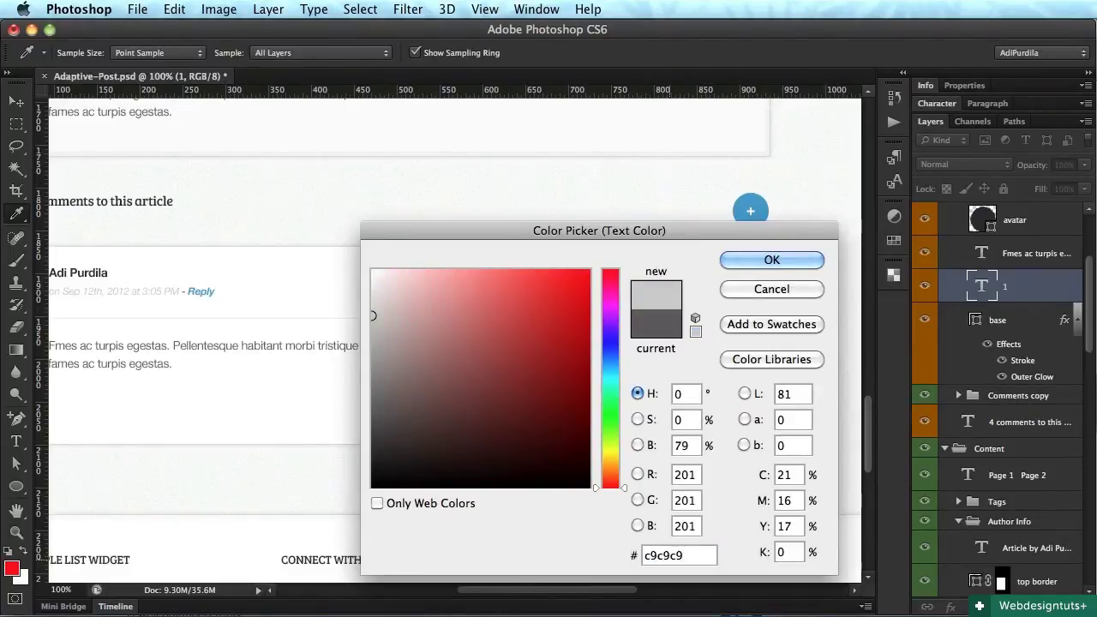
key(Return)
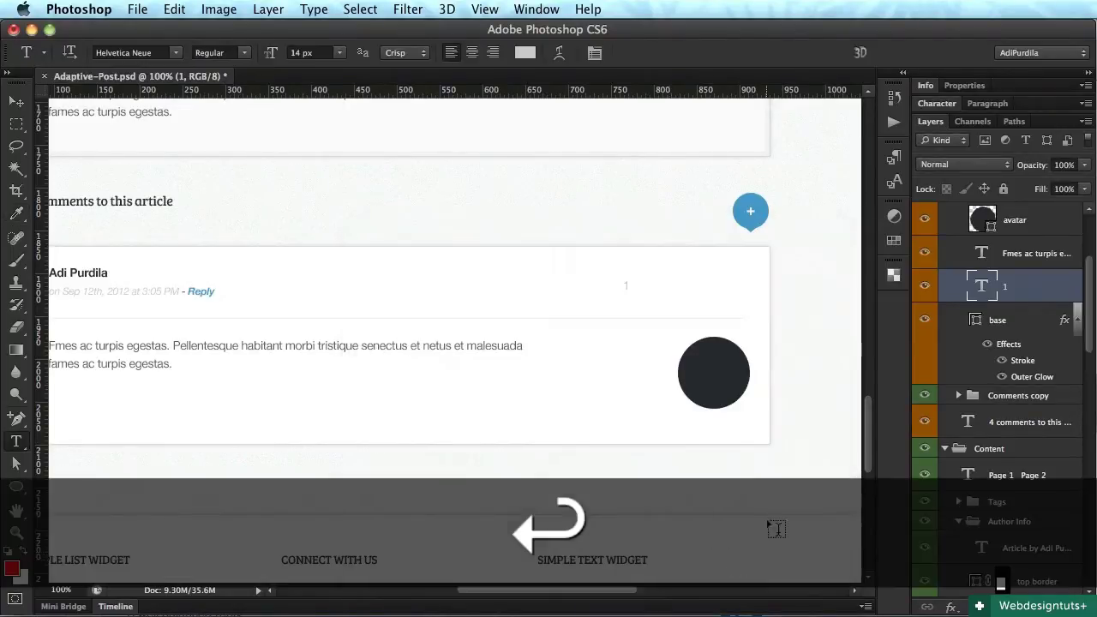
Enlarge the comment number "1" to 36 px and make it bold
click(625, 282)
key(super+a)
key(super+shift+period)
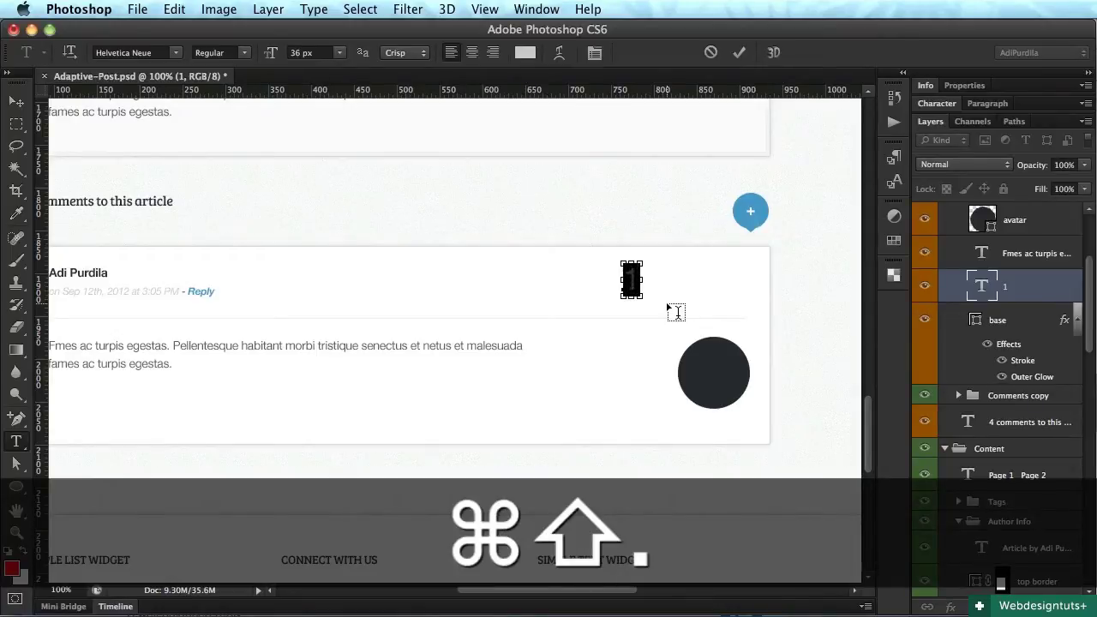
key(super+shift+b)
key(super+Return)
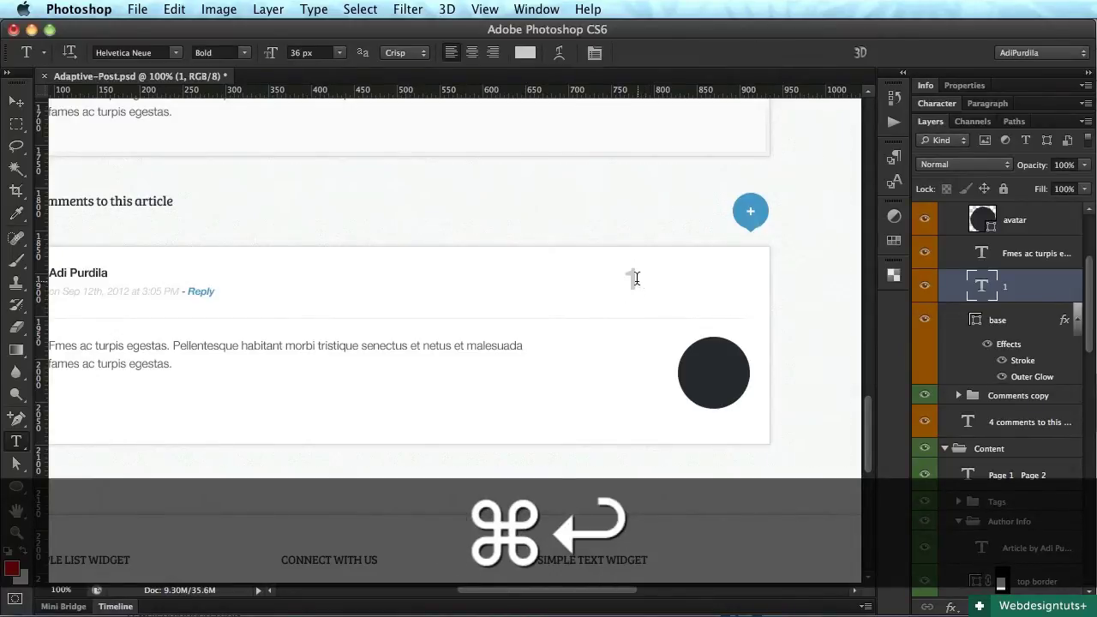
Increase the comment number's text size to 50 px and lower its layer opacity to 50%
click(636, 278)
key(super+a)
key(super+shift+period)
key(super+shift+period)
key(super+shift+period)
key(super+shift+period)
key(super+shift+period)
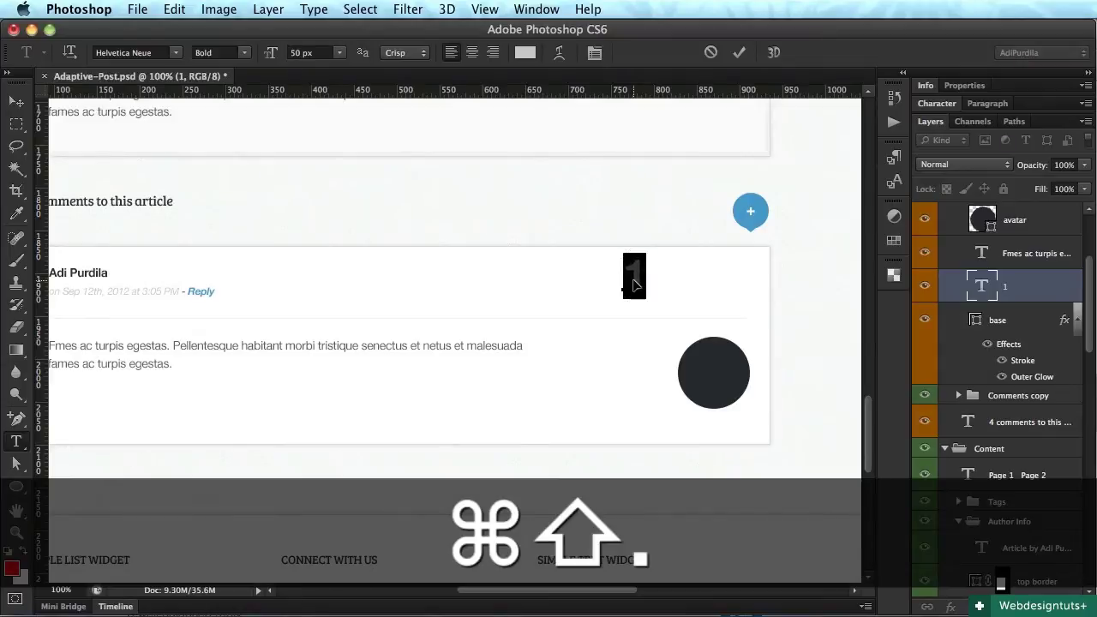
key(super+Return)
scroll(671, 308, up, 5)
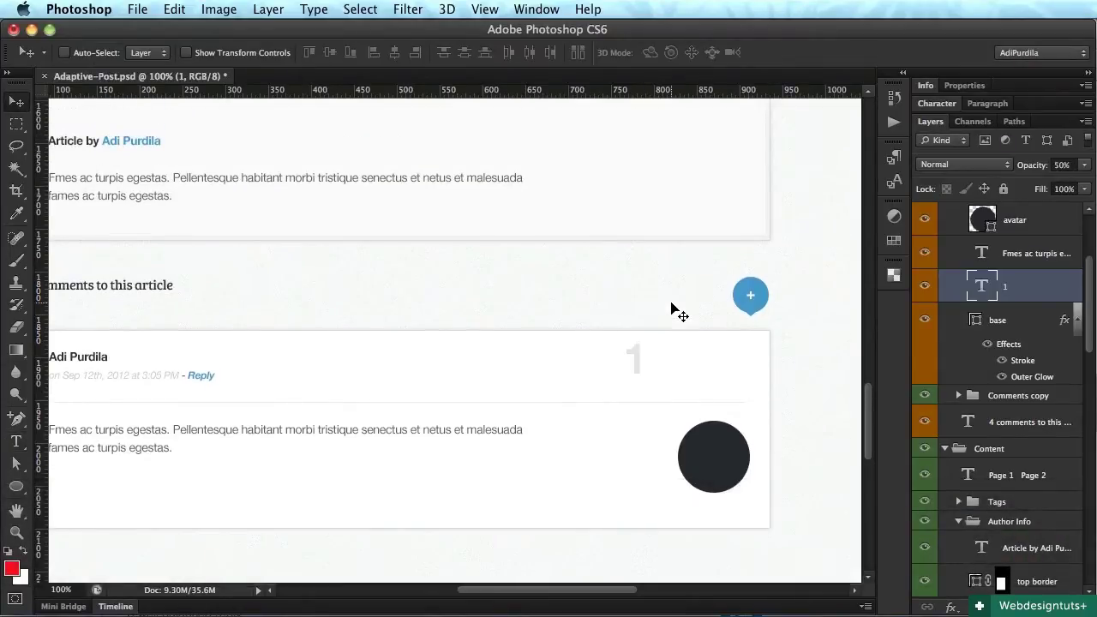
Move the comment number above the avatar and right-align its text
drag(590, 369, 840, 462)
key(t)
click(494, 53)
key(v)
Show the grid and shift the comment number toward the avatar's right edge, comparing the two edges with a marquee selection
key(F1)
key(z)
key(t)
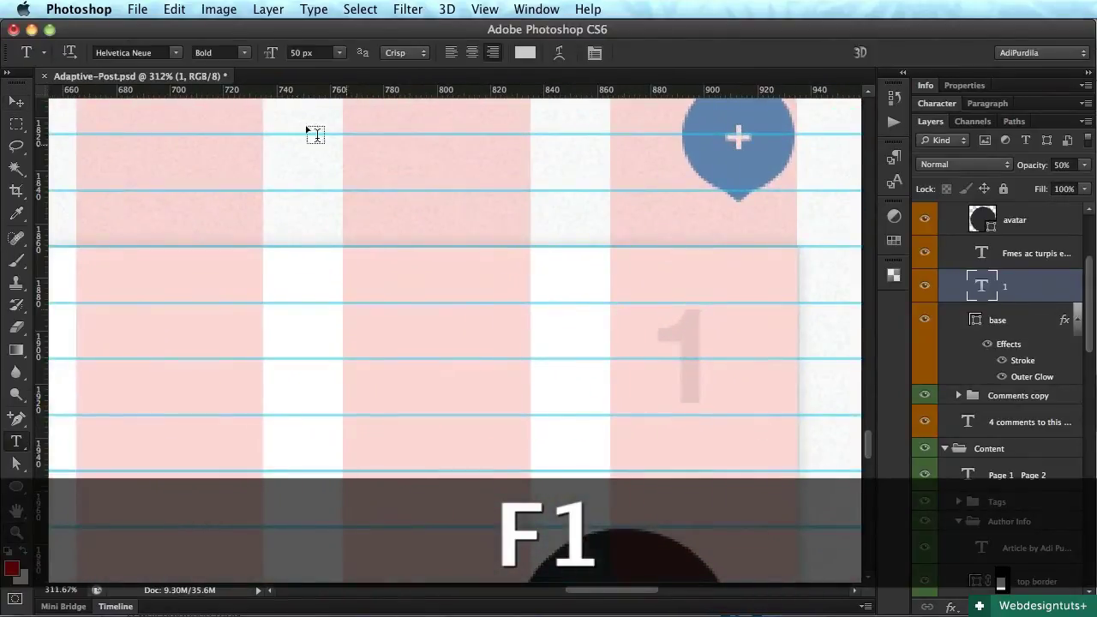
key(v)
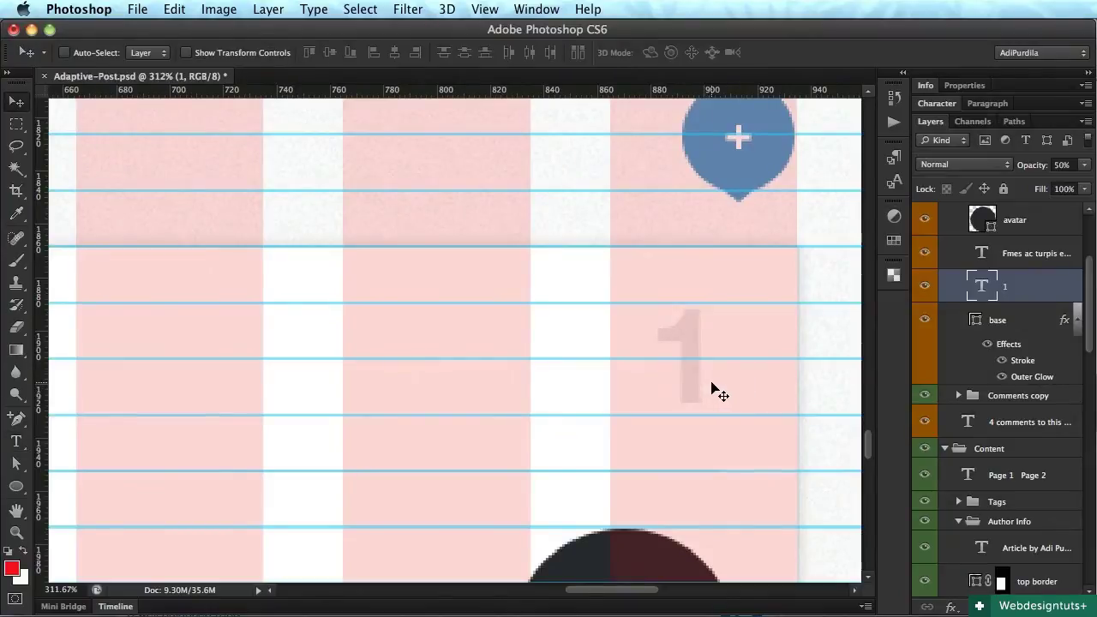
scroll(742, 385, down, 5)
mouse_move(699, 283)
mouse_down()
mouse_move(733, 283)
mouse_move(721, 281)
mouse_up()
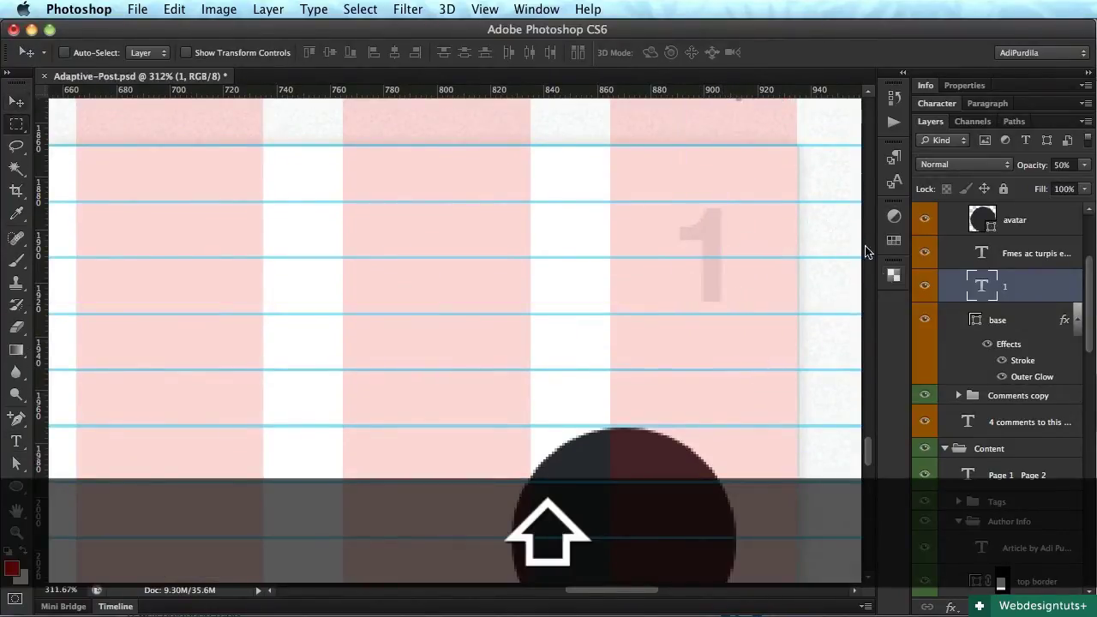
key(m)
drag(808, 206, 820, 227)
drag(761, 449, 736, 576)
key(super+d)
Nudge the comment number right until it lines up with the avatar's right edge, checking the alignment with a marquee selection
key(super+Right)
key(super+Right)
key(super+Right)
key(super+Right)
key(super+Right)
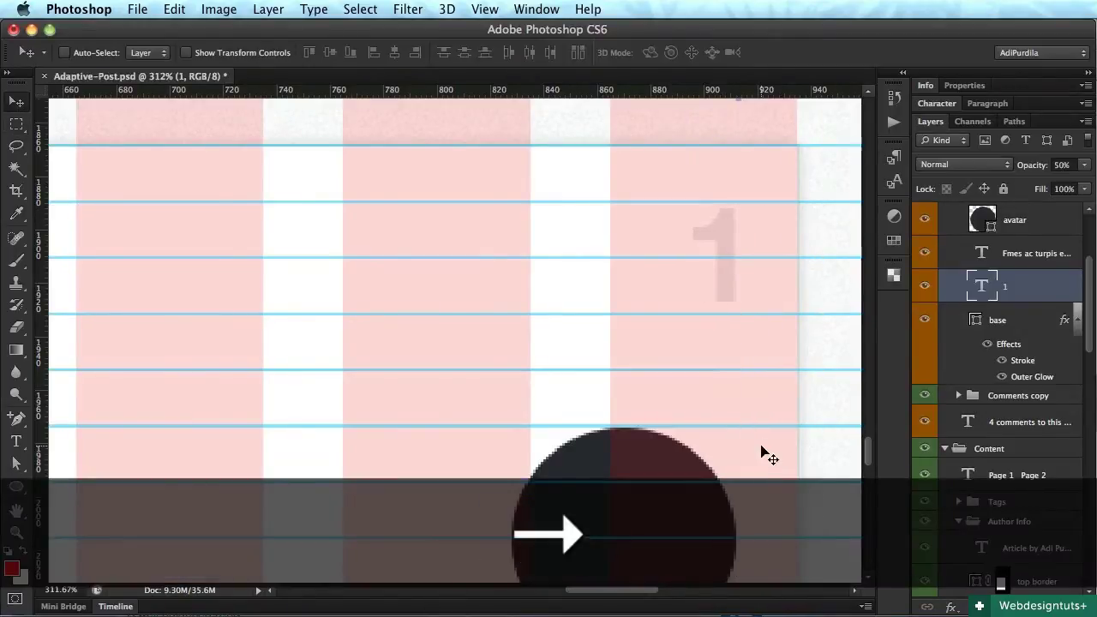
drag(829, 219, 738, 582)
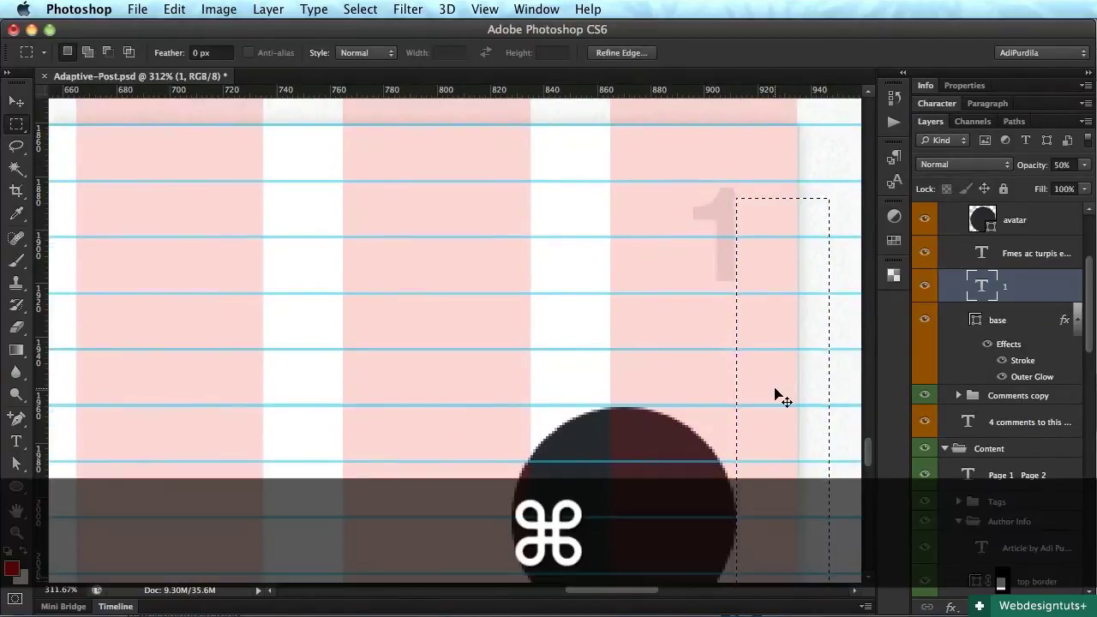
key(super+d)
Lower the comment number so its bottom sits on the grid baseline, then save and hide the grid
key(v)
scroll(775, 394, up, 3)
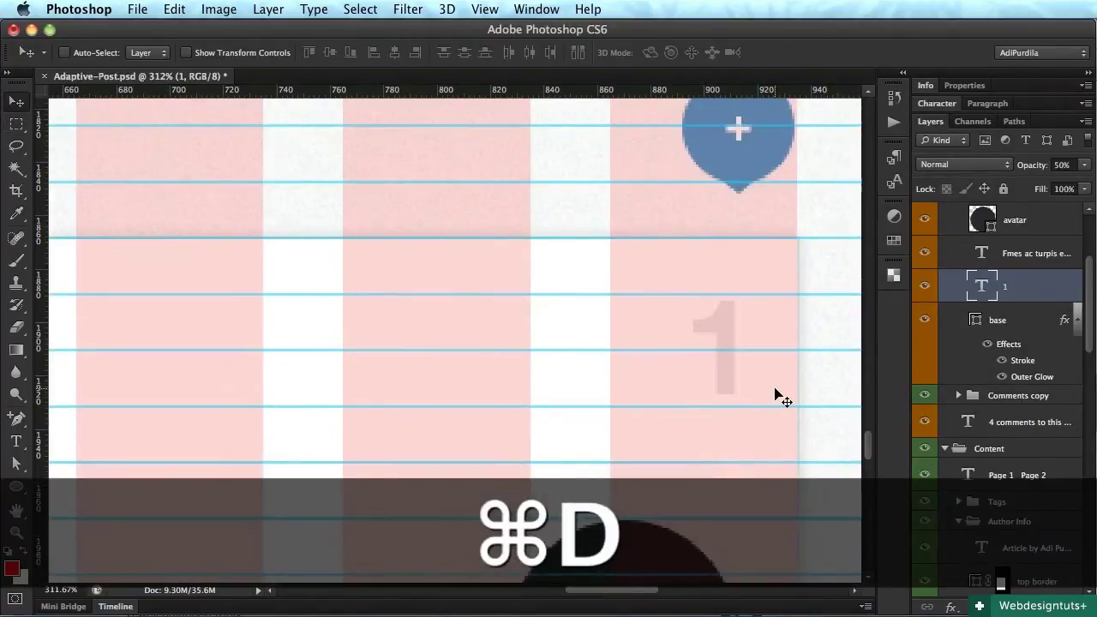
key(Down)
key(Down)
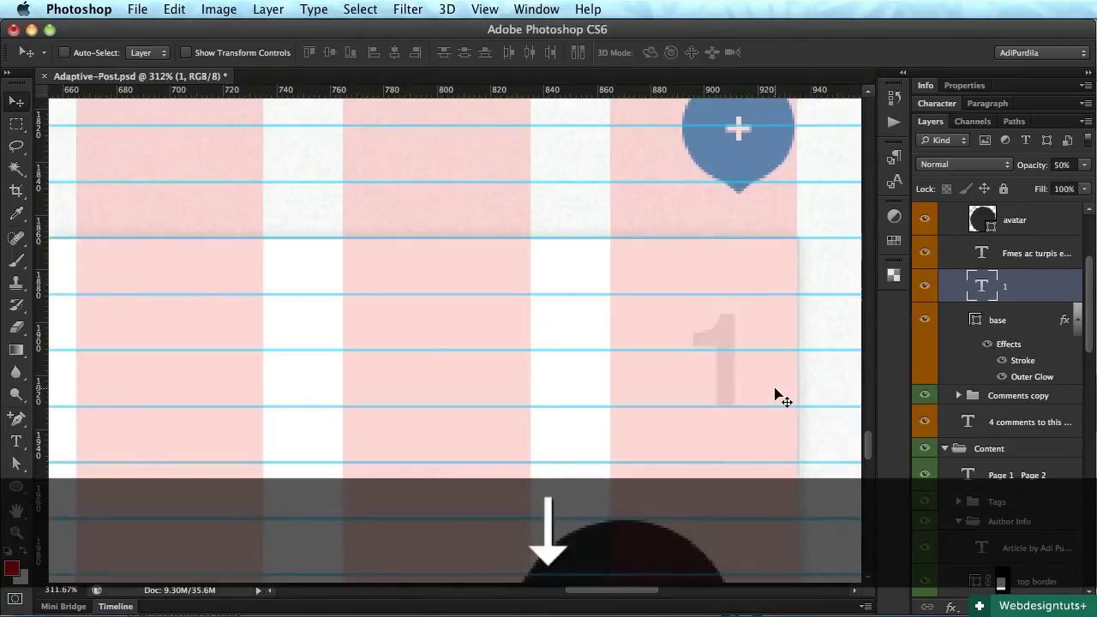
key(super+s)
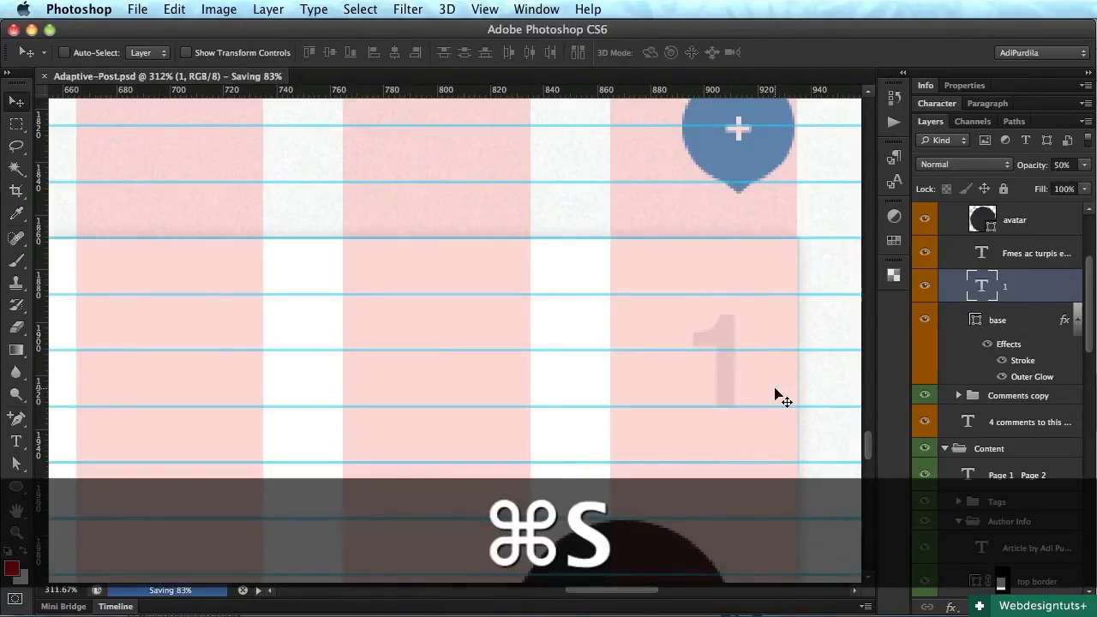
key(super+1)
key(F1)
scroll(795, 418, left, 5)
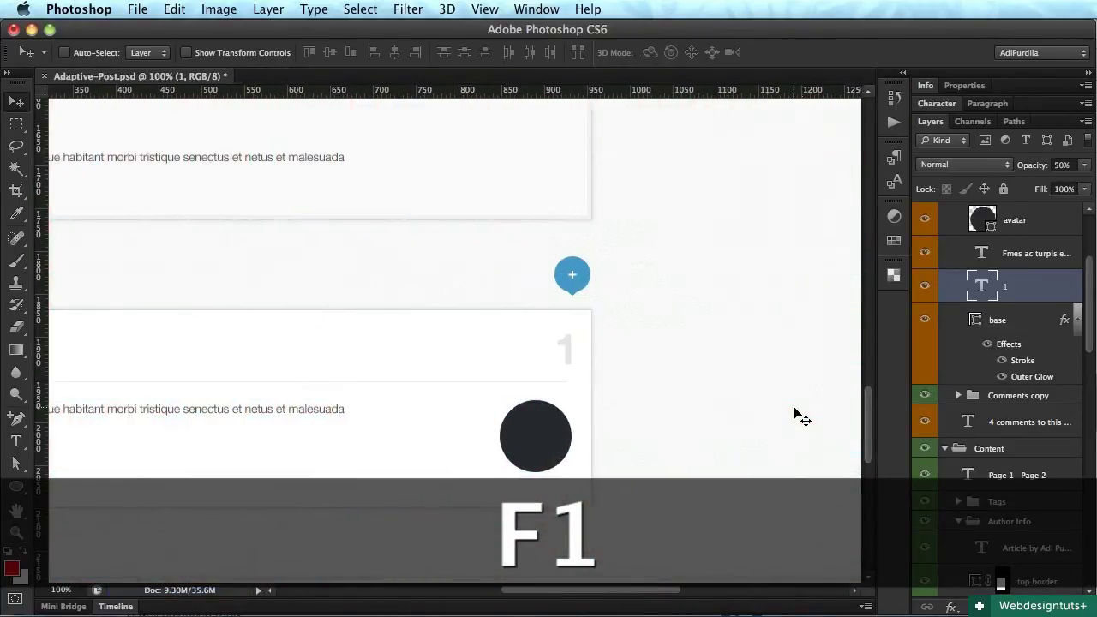
Measure the gap between the comment number and the box's right edge, then nudge the number left to the separator's right end
key(z)
drag(757, 372, 857, 497)
key(v)
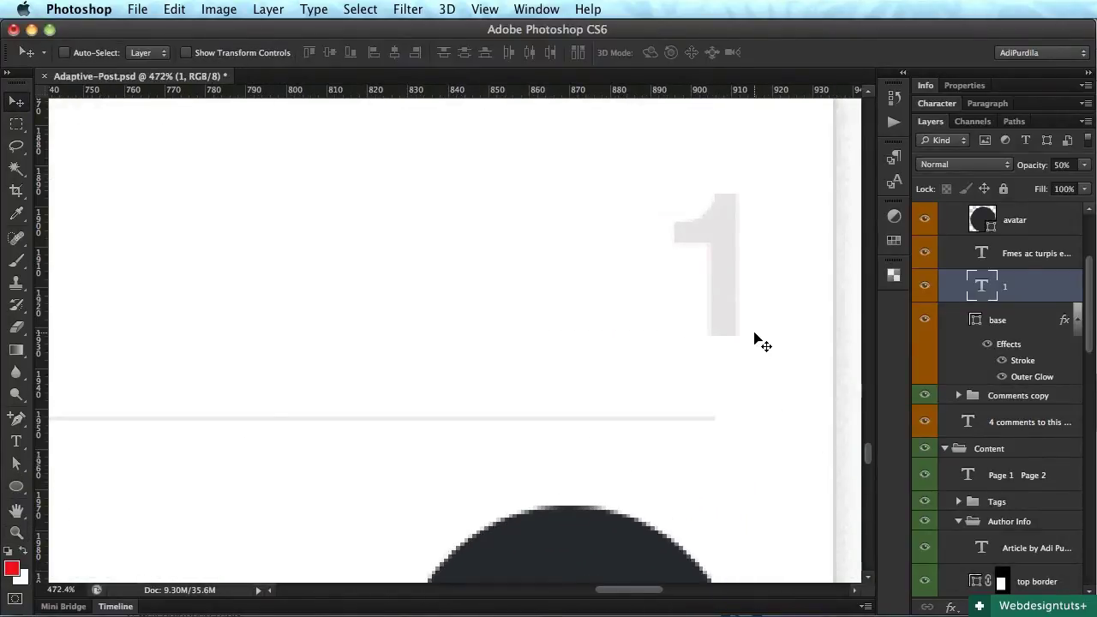
key(m)
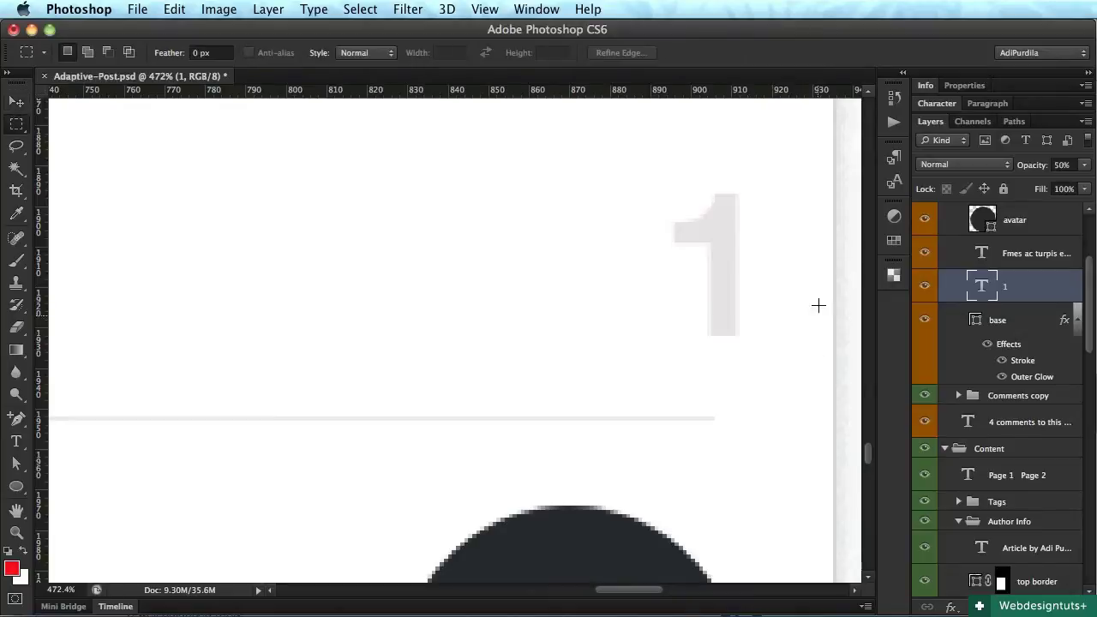
drag(831, 243, 742, 313)
key(super+d)
key(v)
key(Left)
key(Left)
key(Left)
key(Left)
key(Left)
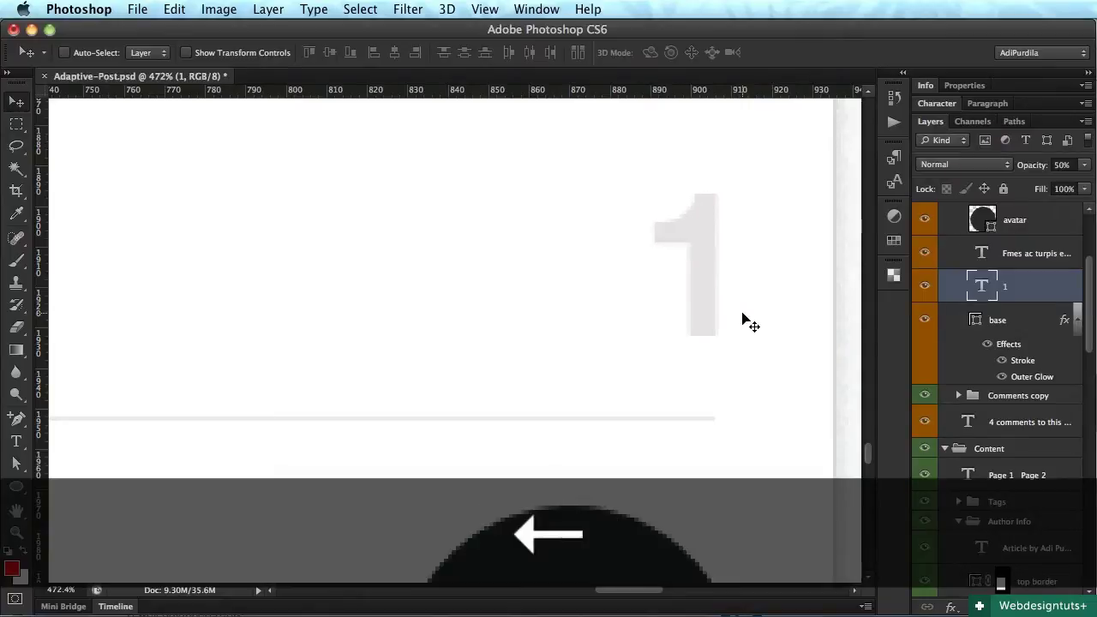
Shift the avatar circle left so its right edge lines up with the separator's end and the comment number
scroll(757, 343, down, 5)
super+click(698, 399)
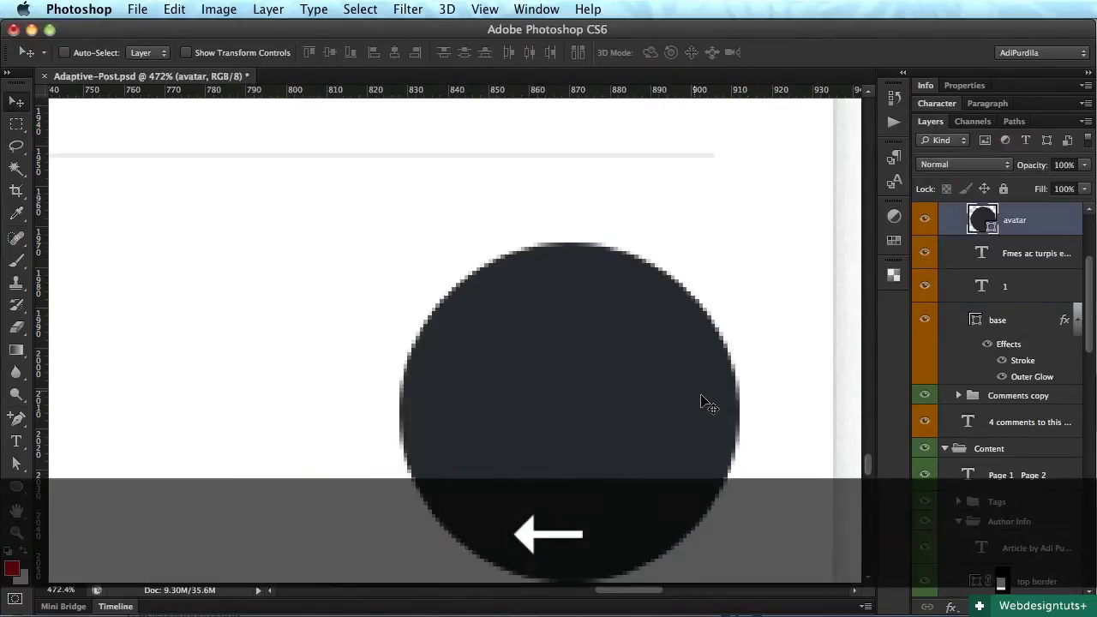
drag(718, 435, 662, 411)
scroll(755, 385, up, 3)
key(super+1)
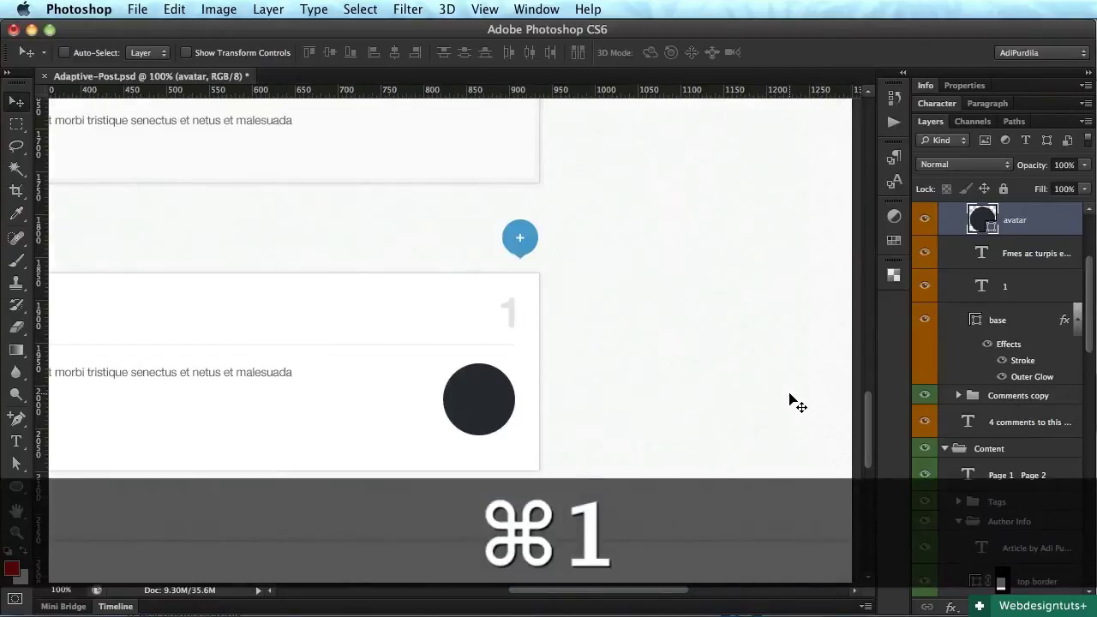
Remove the bold style from the comment number "1" and save the document
double_click(769, 312)
key(super+a)
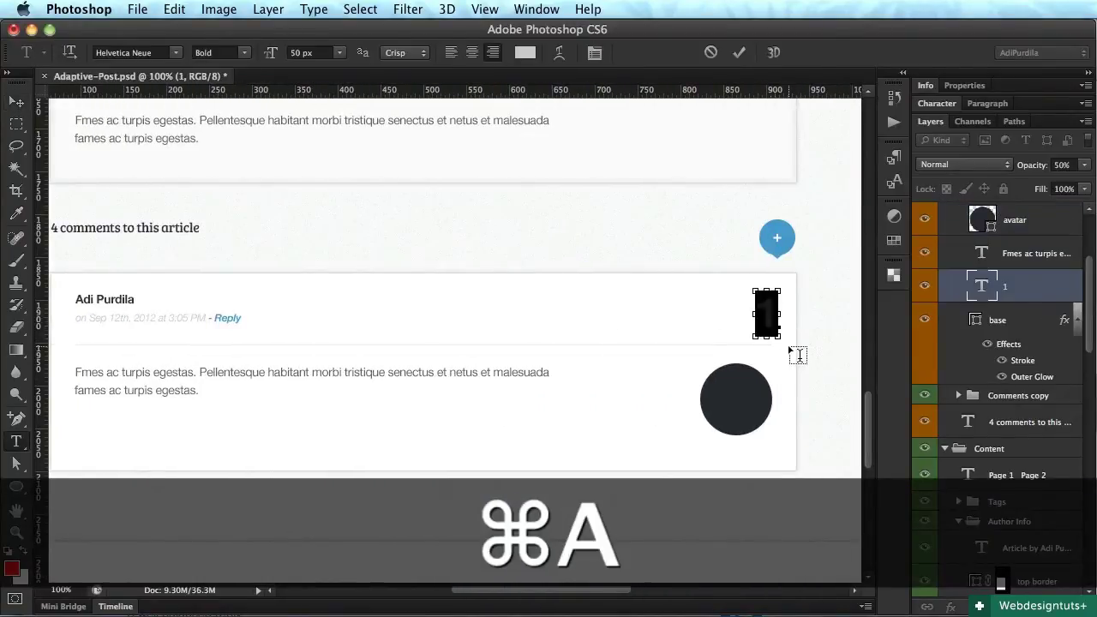
key(super+shift+b)
key(super+Return)
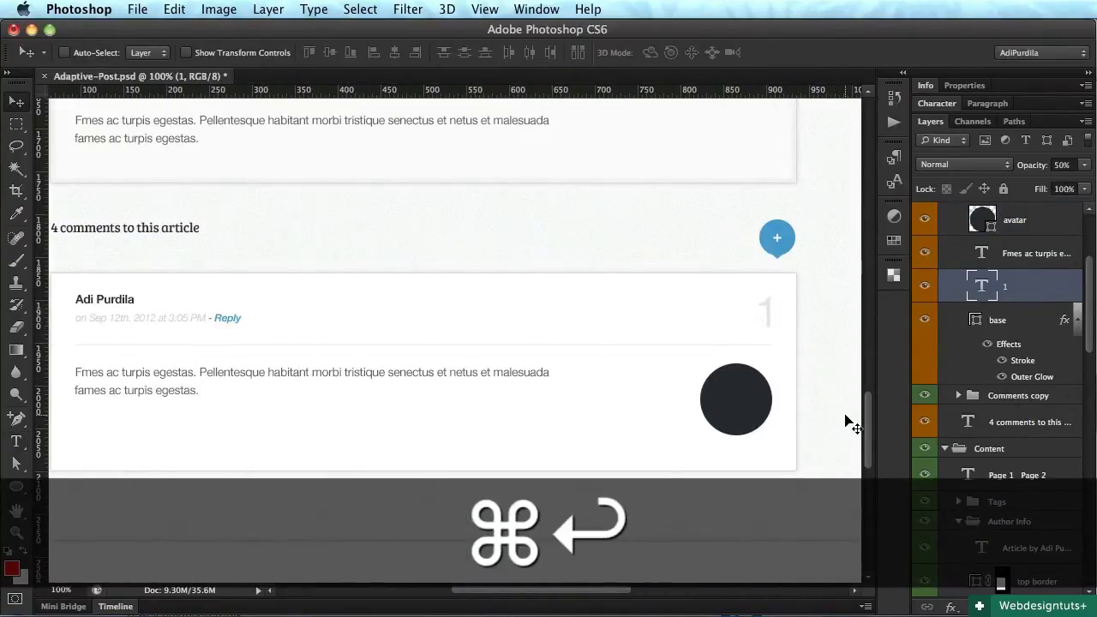
scroll(845, 422, left, 5)
scroll(849, 424, right, 4)
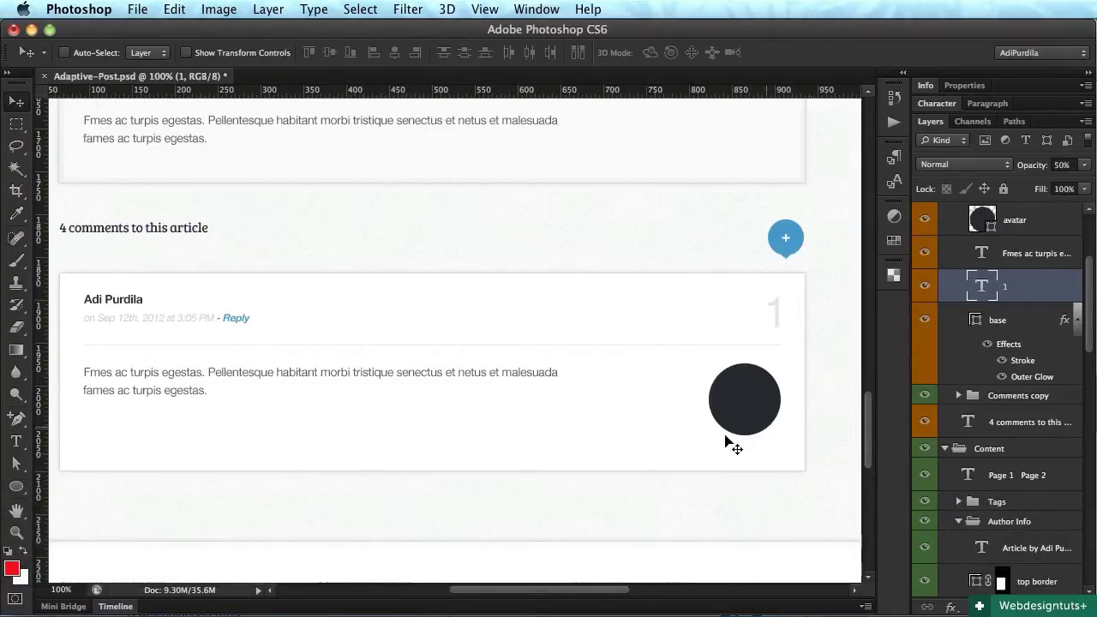
key(super+s)
Extend the canvas downward to a height of 2900 pixels, anchored at the top center
scroll(639, 465, left, 1)
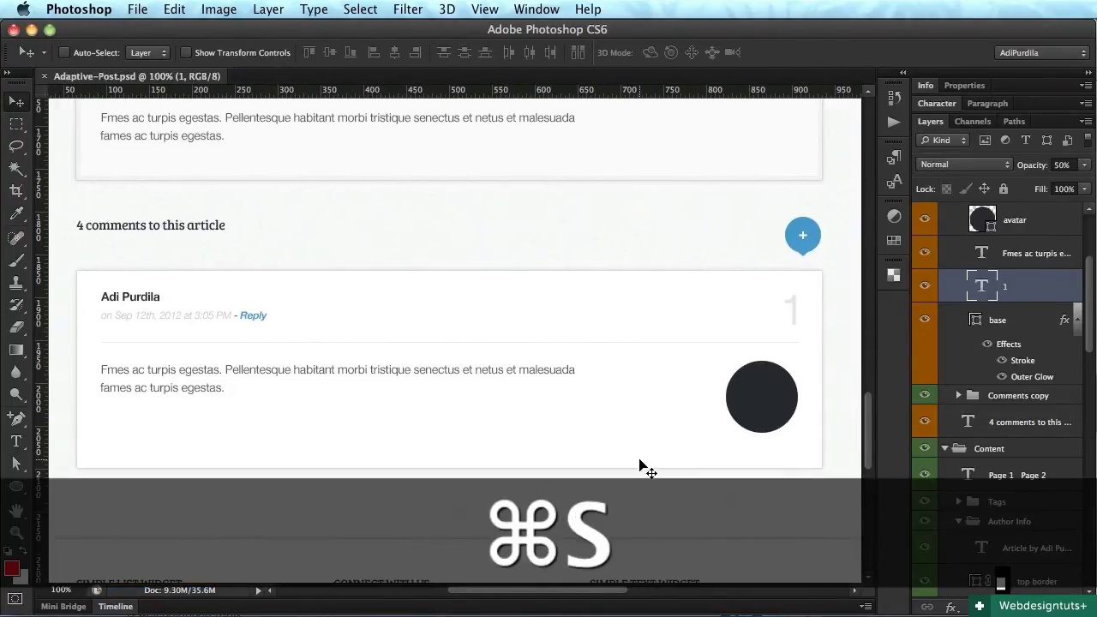
scroll(641, 465, down, 3)
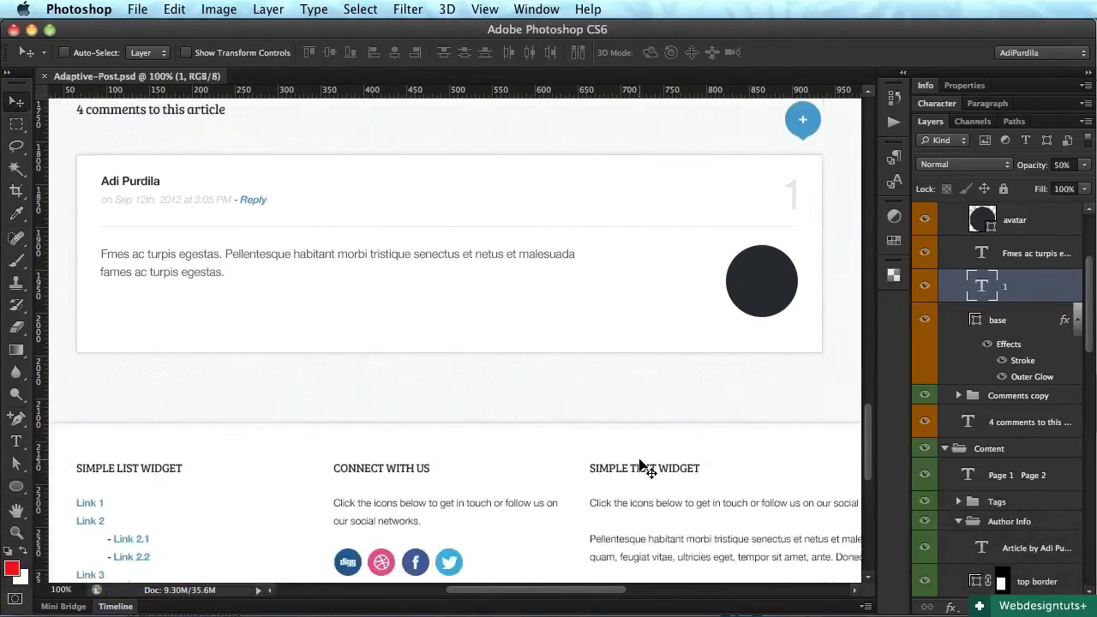
scroll(608, 446, down, 6)
scroll(580, 424, up, 5)
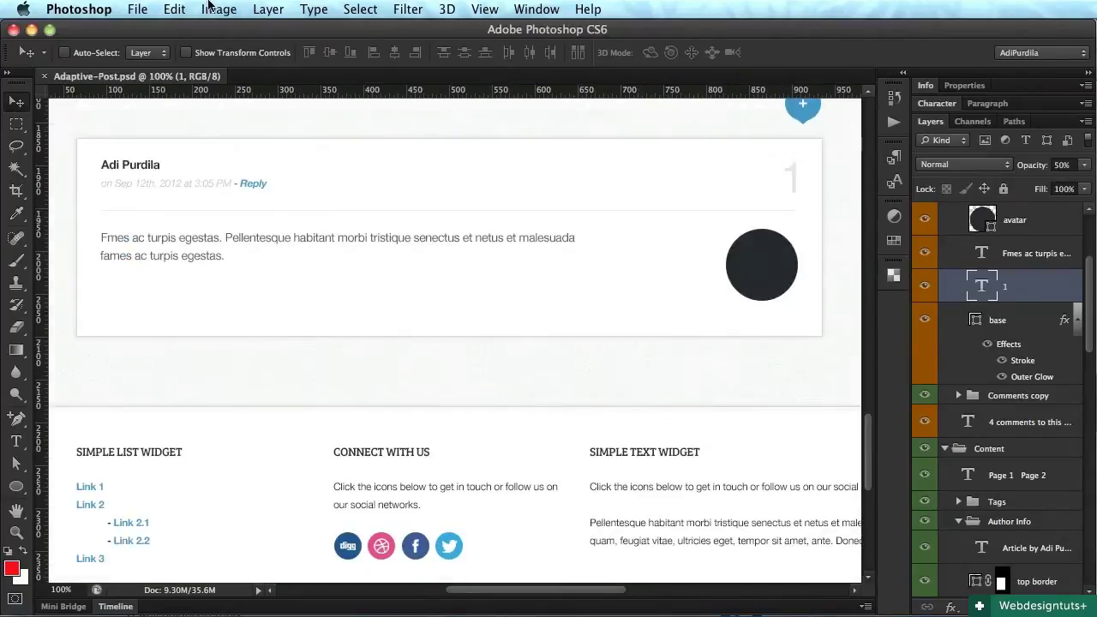
click(219, 8)
click(246, 176)
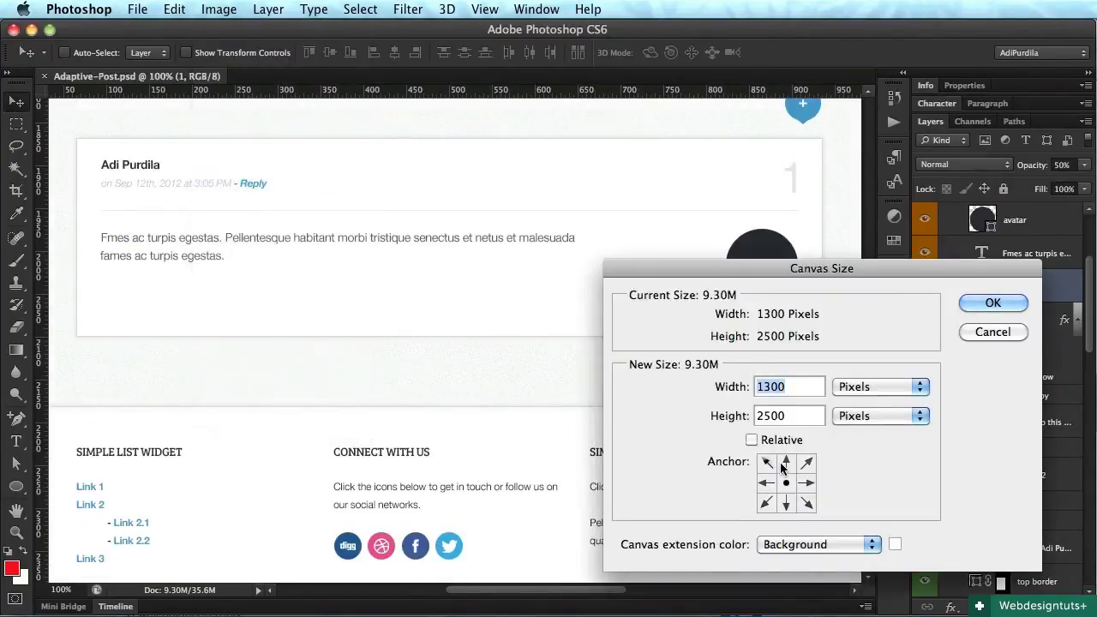
click(769, 416)
key(shift+Left)
text(9)
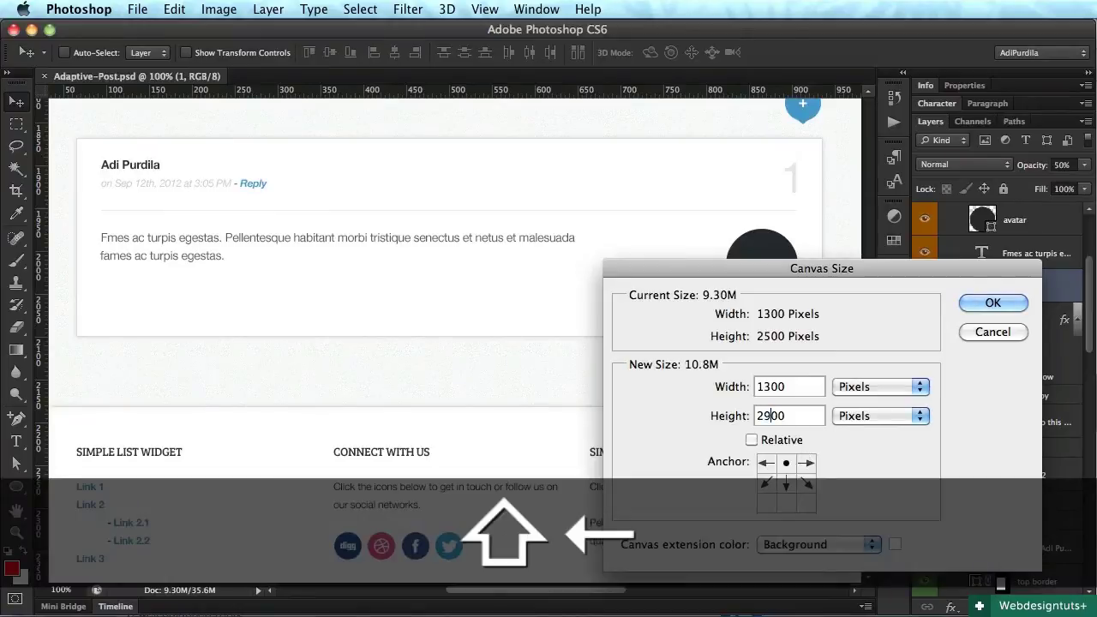
key(Return)
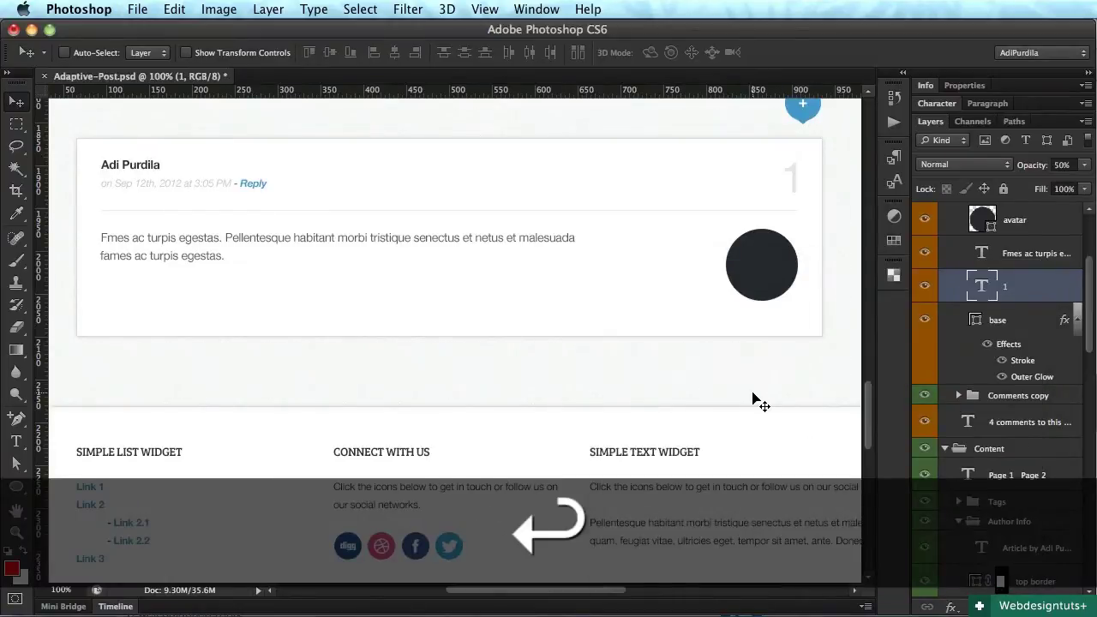
Move the whole Footer group straight down toward the bottom of the extended canvas
scroll(752, 400, down, 10)
scroll(1033, 317, up, 5)
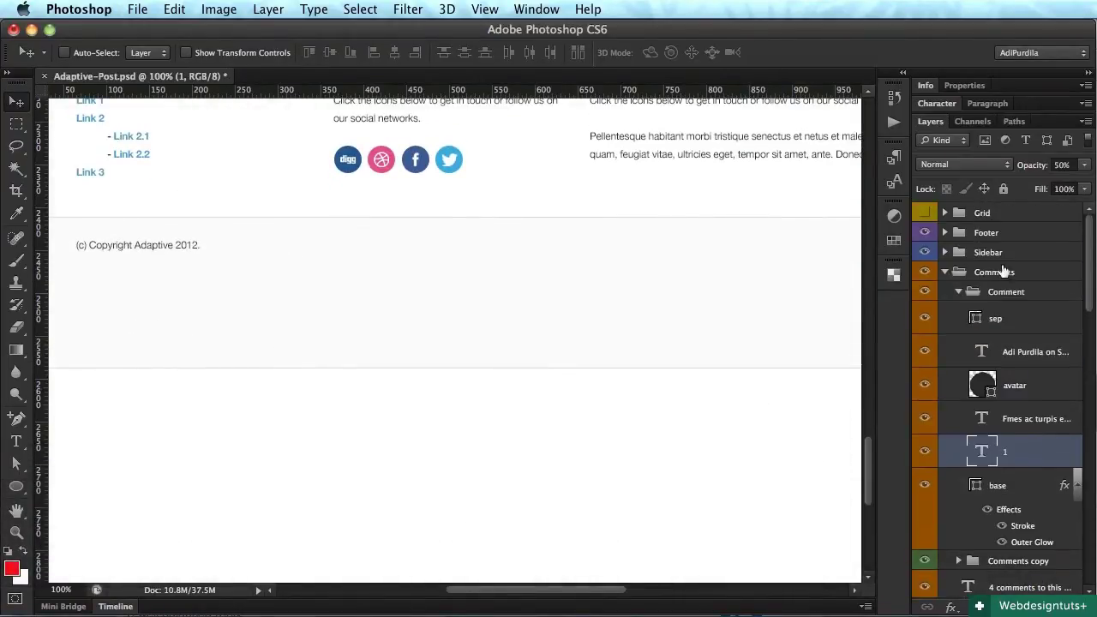
click(985, 232)
drag(683, 357, 686, 489)
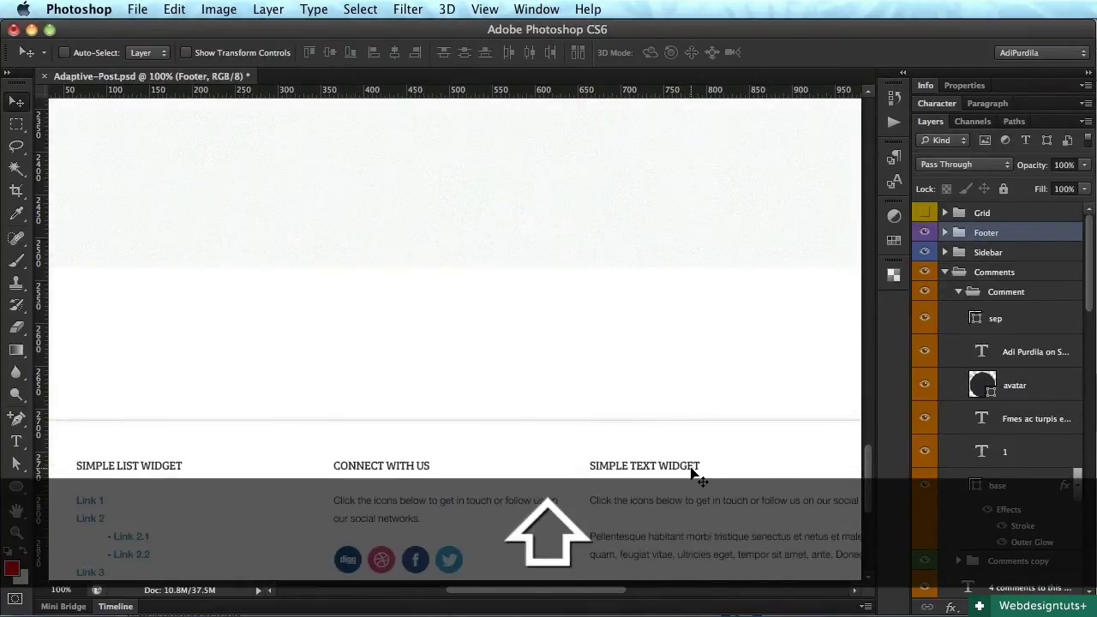
Stretch the noise bg layer downward until it fills the blank area above the footer
scroll(691, 468, up, 5)
super+click(658, 431)
key(super+t)
scroll(610, 428, down, 5)
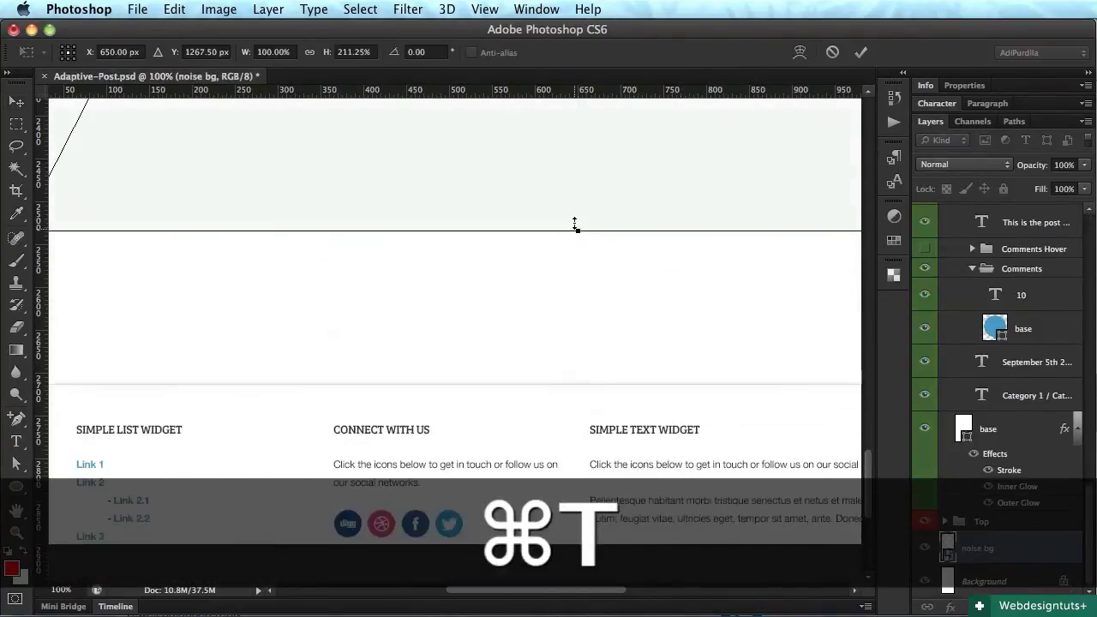
drag(577, 229, 591, 509)
key(Return)
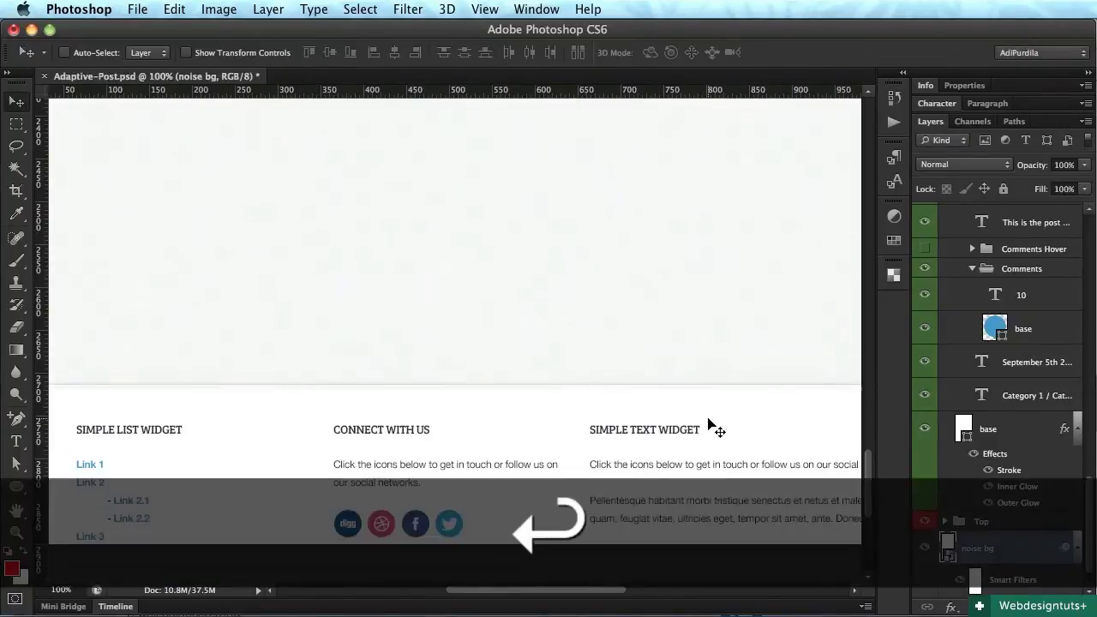
Select and collapse the Comment group of the first comment box, then save the document
scroll(738, 386, up, 3)
scroll(736, 379, up, 5)
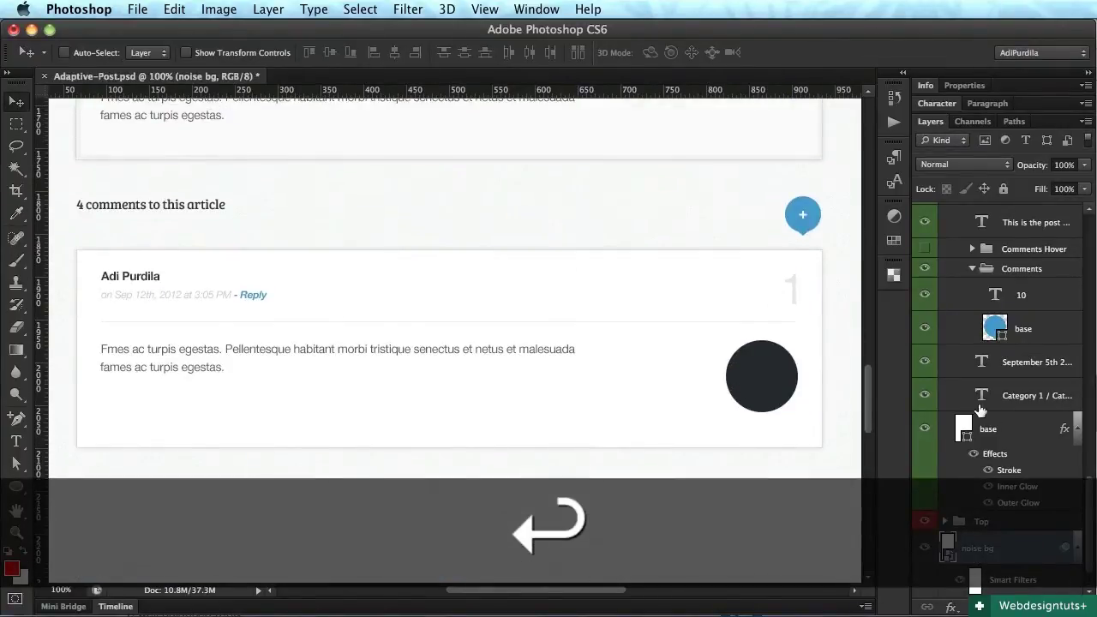
super+click(637, 385)
scroll(1040, 281, up, 3)
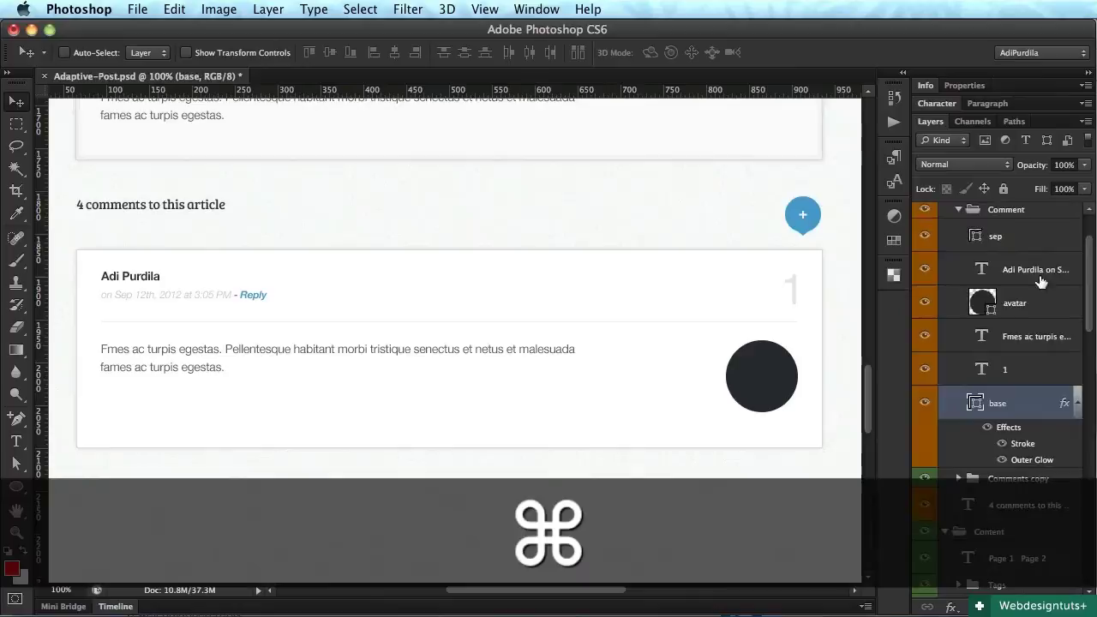
click(1008, 221)
click(958, 209)
key(super+s)
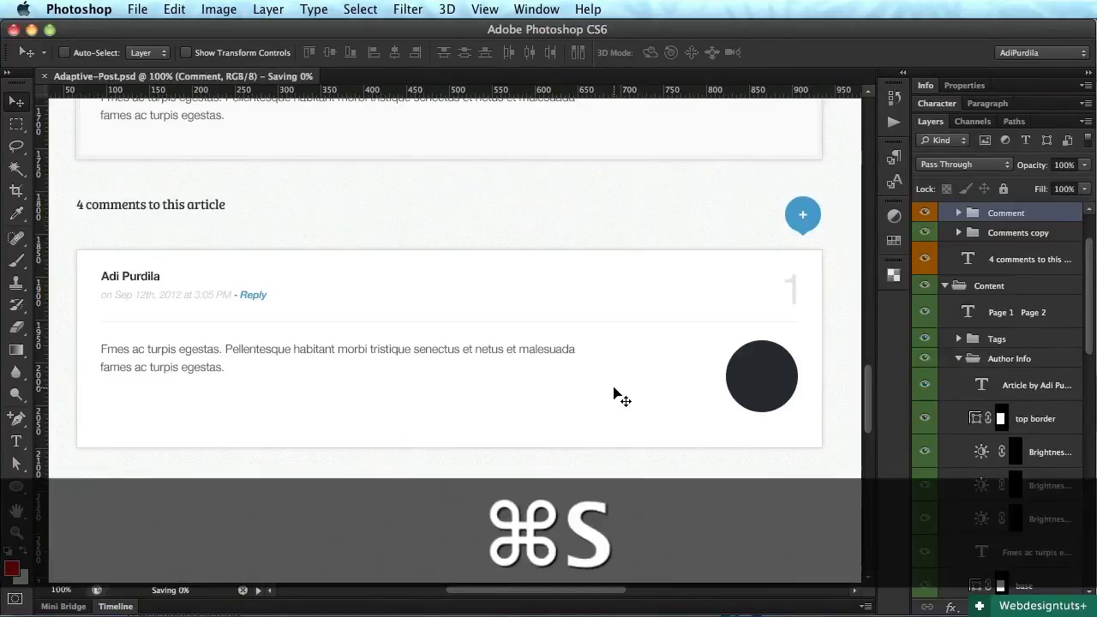
Duplicate the Comment group directly below the first comment box and show the grid to check its placement
scroll(613, 377, down, 3)
drag(528, 244, 526, 465)
key(F1)
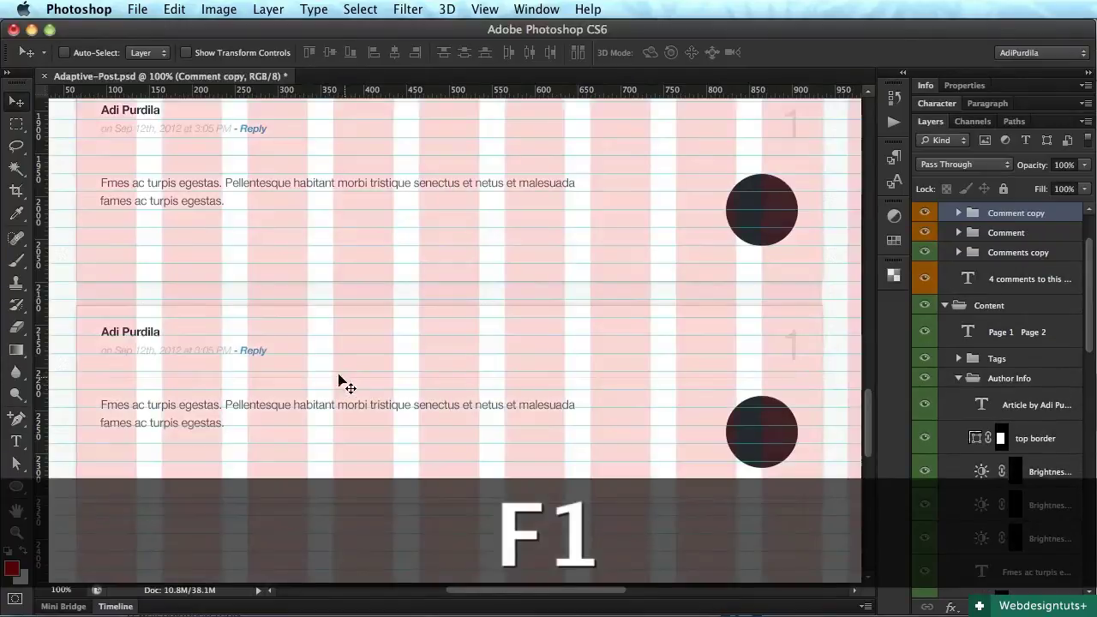
Nudge the duplicated comment box up onto the nearest horizontal grid line below the first box, then hide the grid
drag(277, 297, 362, 372)
key(v)
drag(516, 385, 515, 355)
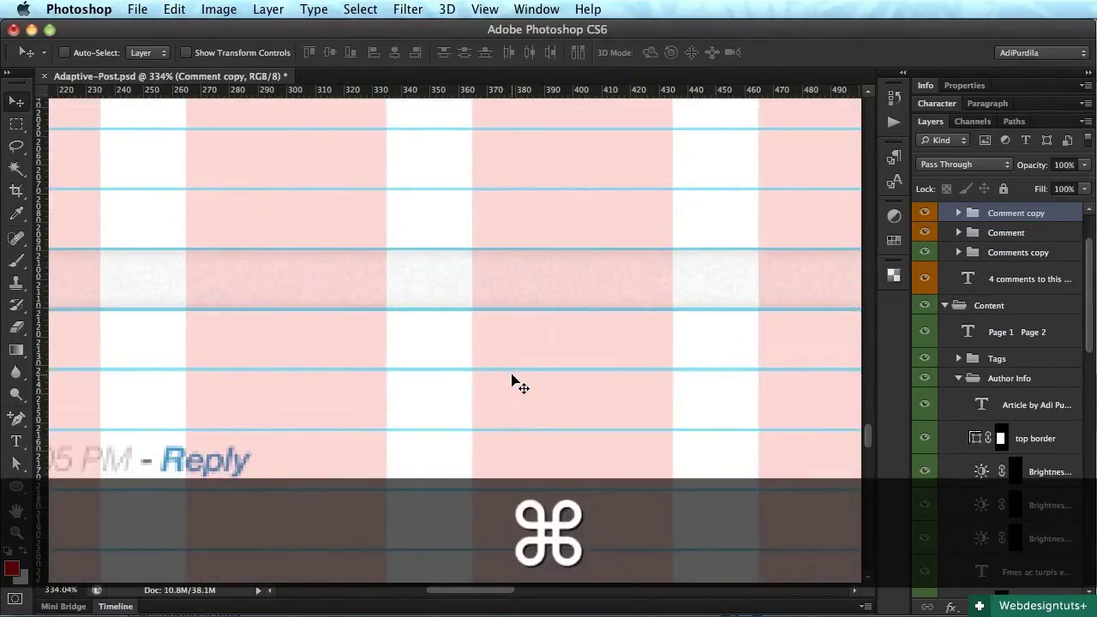
key(super+1)
key(F1)
scroll(531, 386, right, 3)
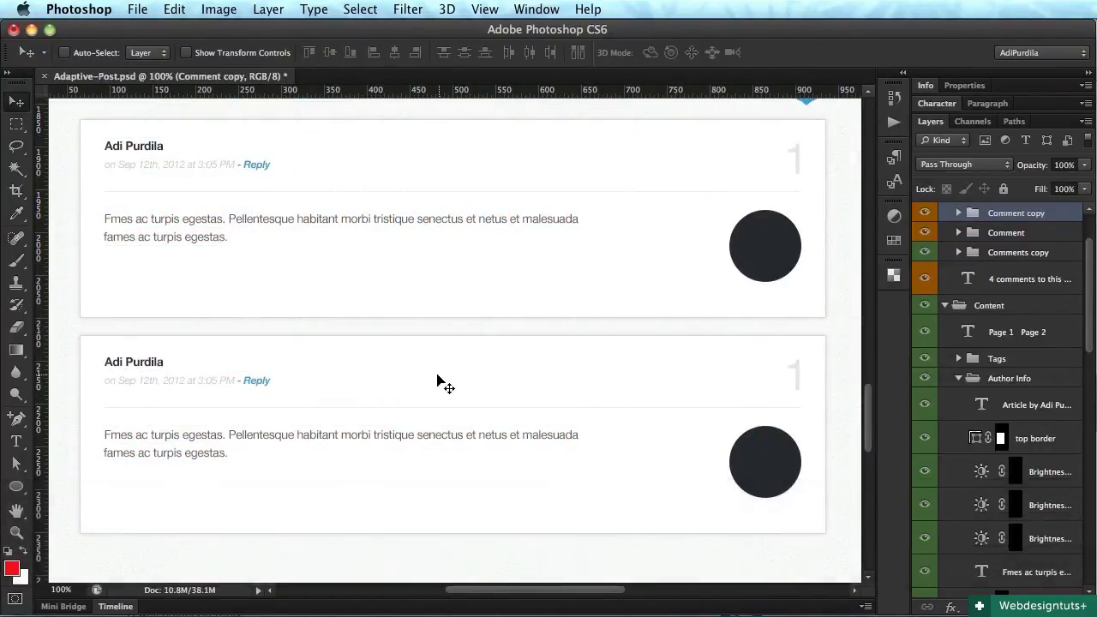
Shift the Comment copy group straight to the right by about 60 px so it is indented as a reply
drag(427, 376, 476, 377)
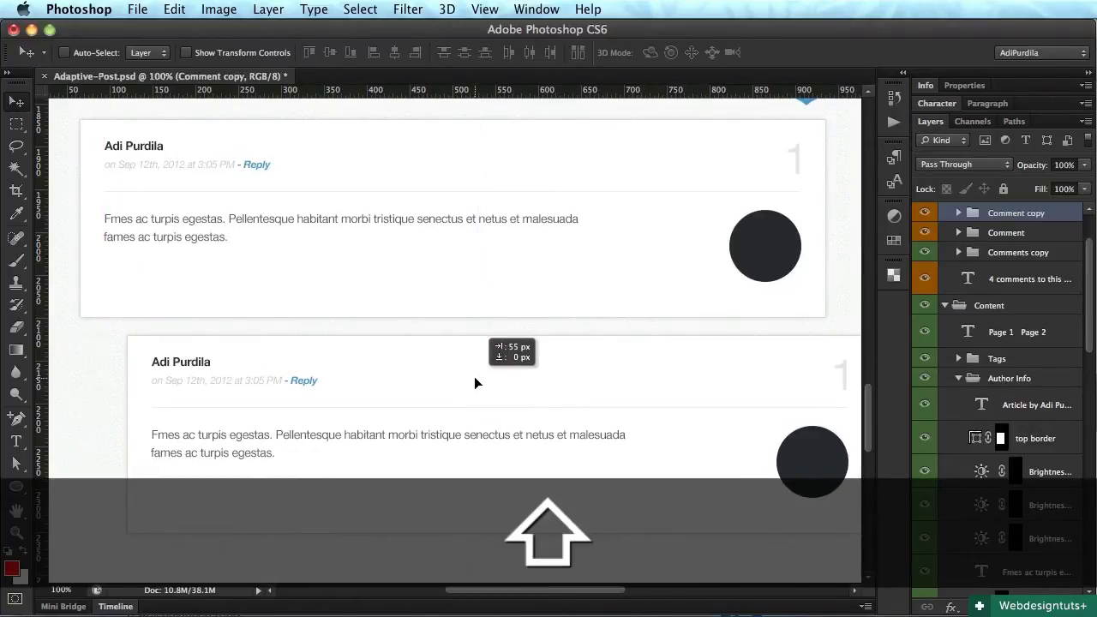
drag(474, 376, 482, 383)
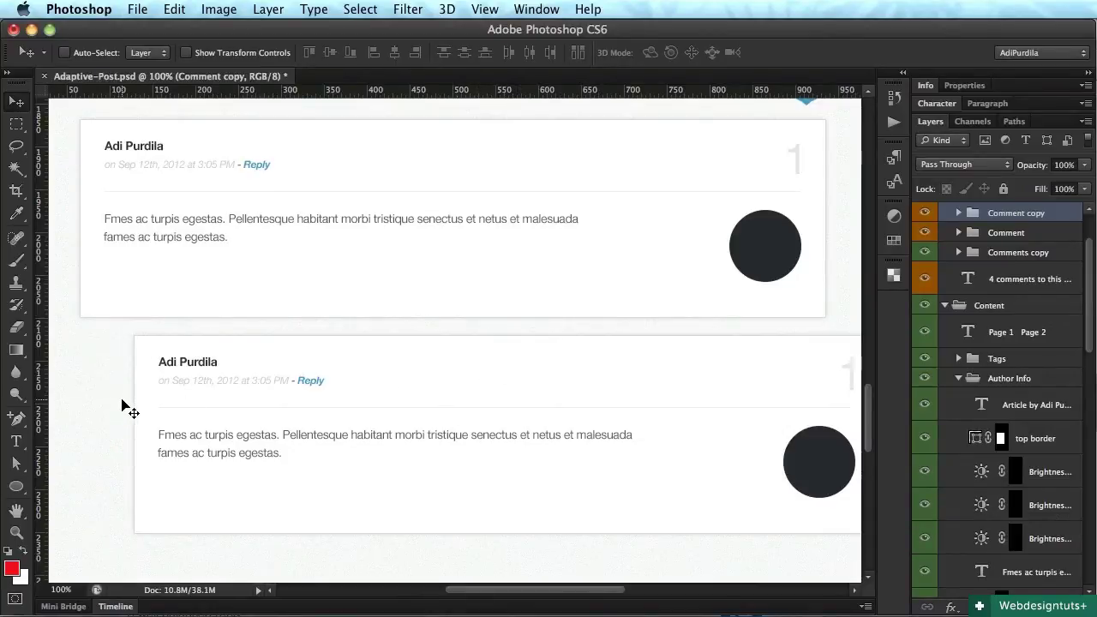
scroll(541, 364, right, 4)
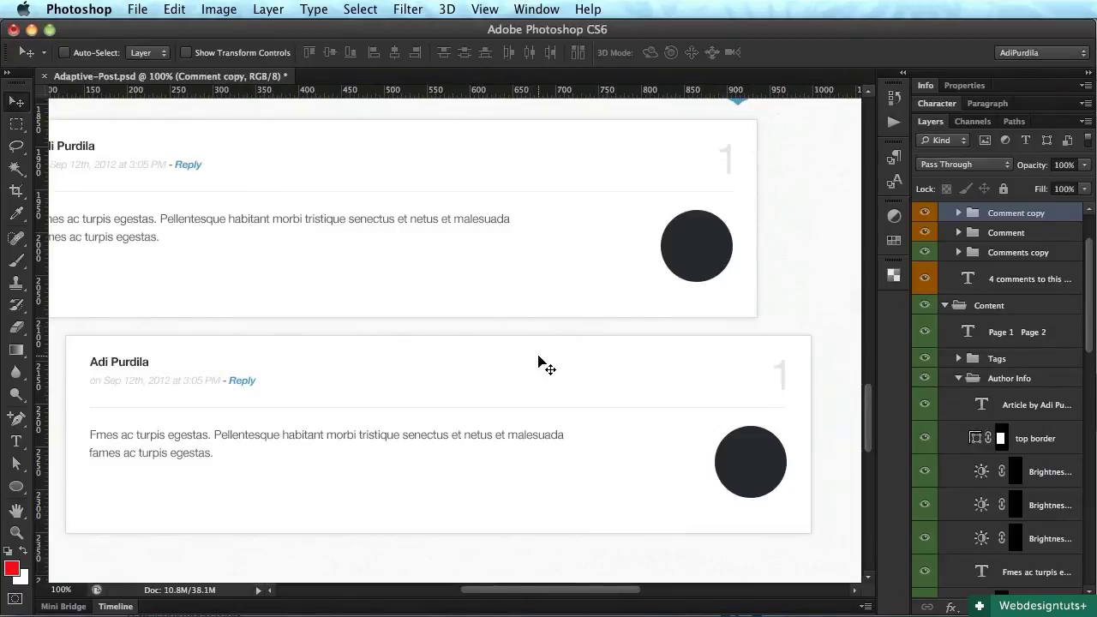
Shorten the indented comment's base shape to 806 px wide, aligning its right edge with the first comment box
scroll(542, 365, right, 3)
key(a)
drag(770, 313, 696, 533)
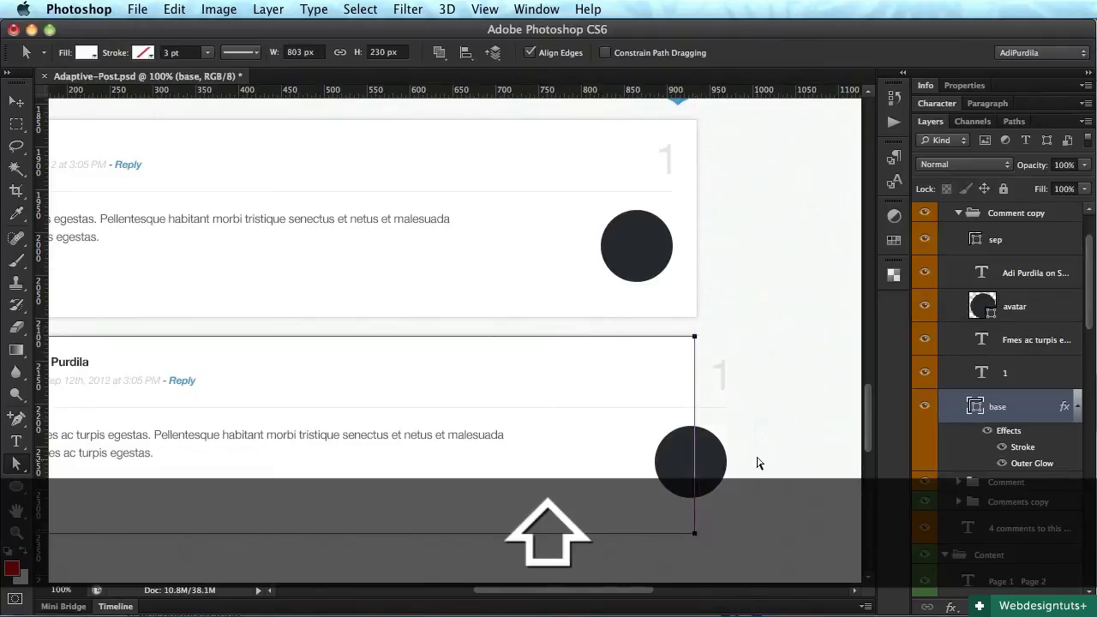
key(Return)
click(674, 377)
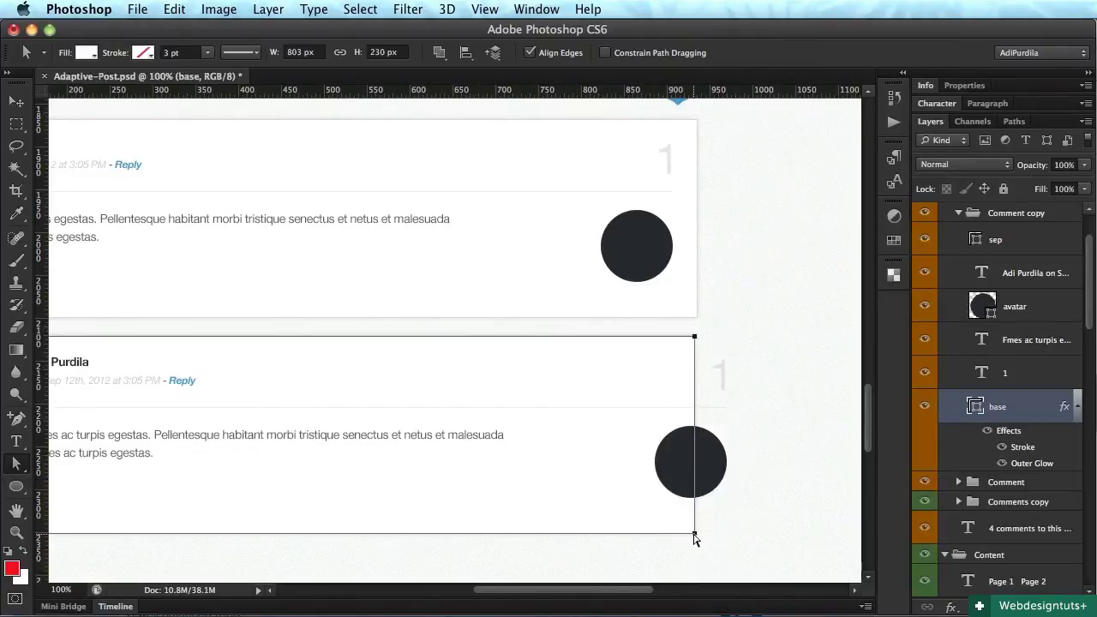
key(shift)
drag(696, 538, 699, 533)
key(Return)
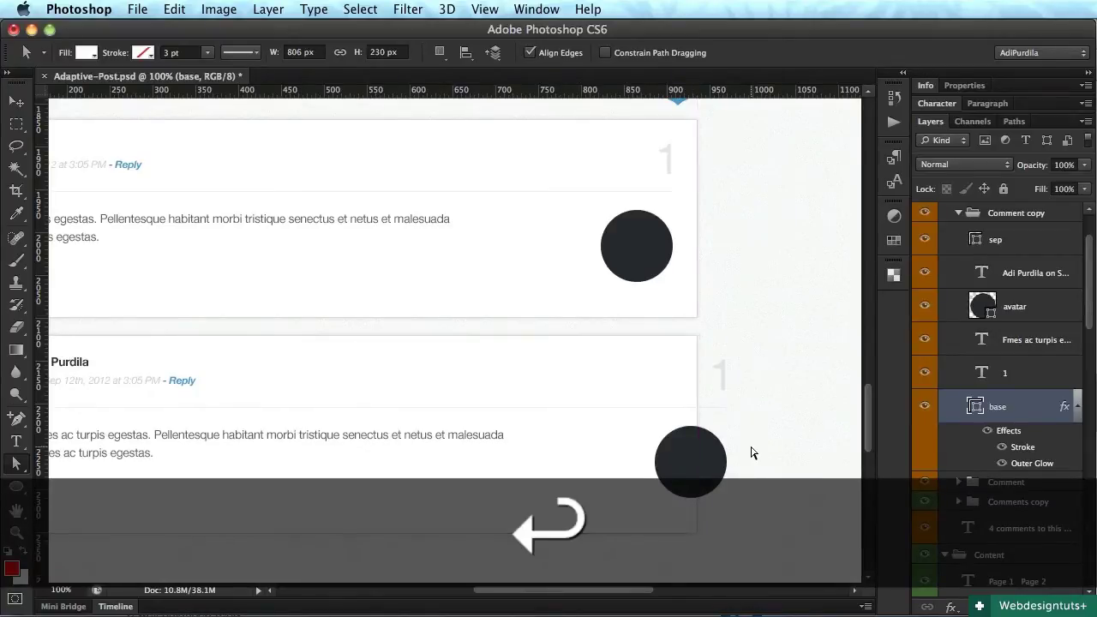
Move the indented comment's number back inside its box, aligned under the first comment's number, and change it to 2
key(v)
super+click(724, 382)
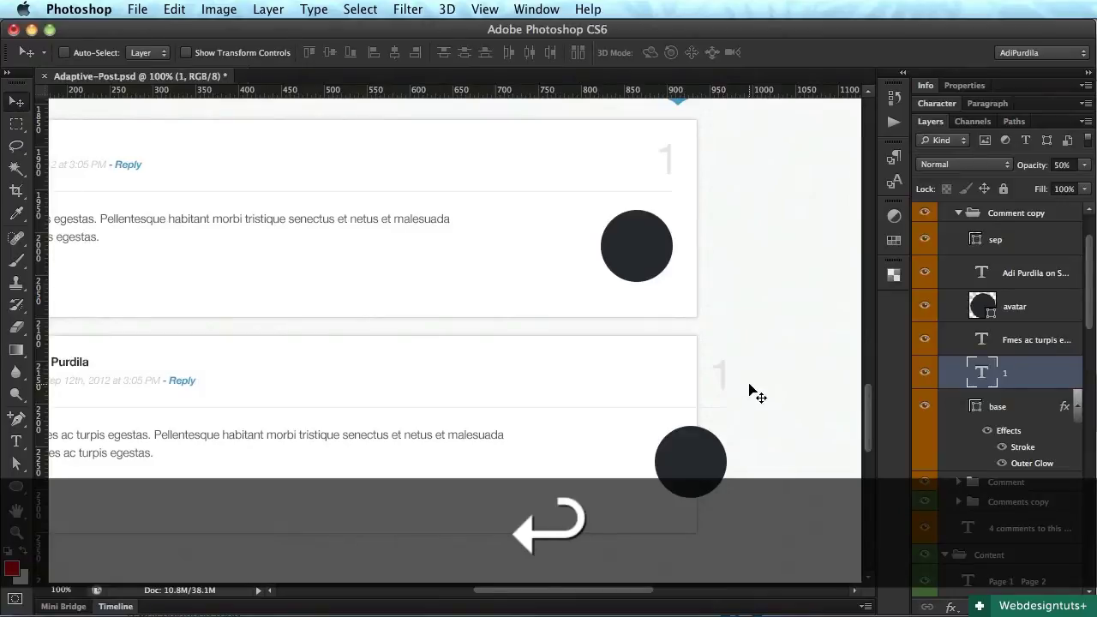
mouse_move(764, 391)
mouse_down()
mouse_move(722, 388)
mouse_move(755, 402)
mouse_up()
key(Left)
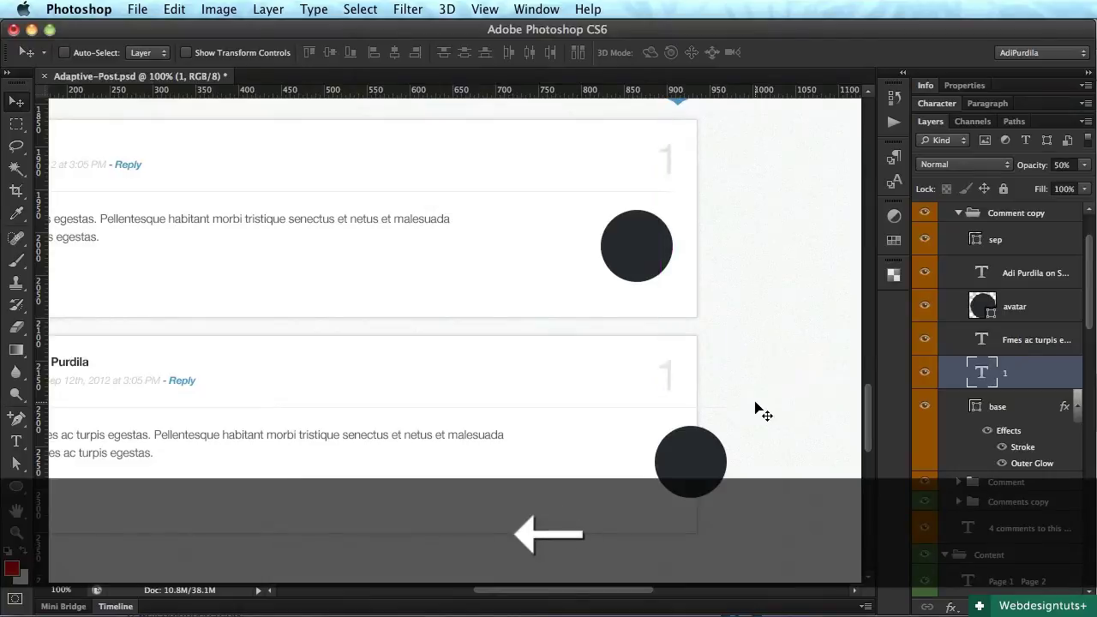
double_click(674, 386)
text(2)
key(super+Return)
key(v)
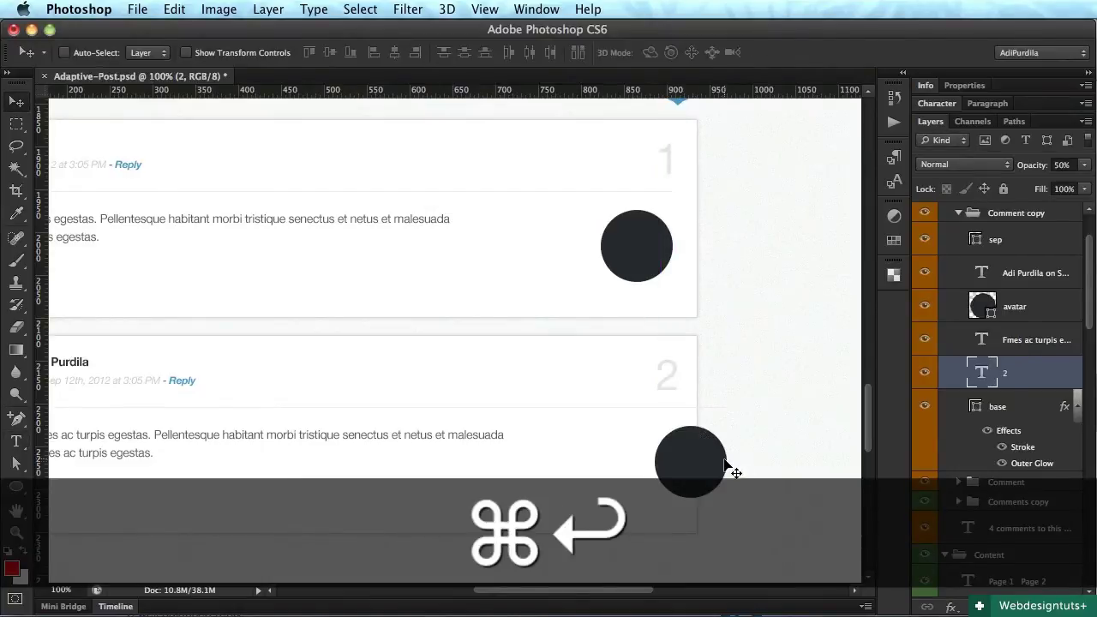
Scale the second comment's avatar circle to about half its size and move it inside the box below the number
super+click(720, 467)
key(super+t)
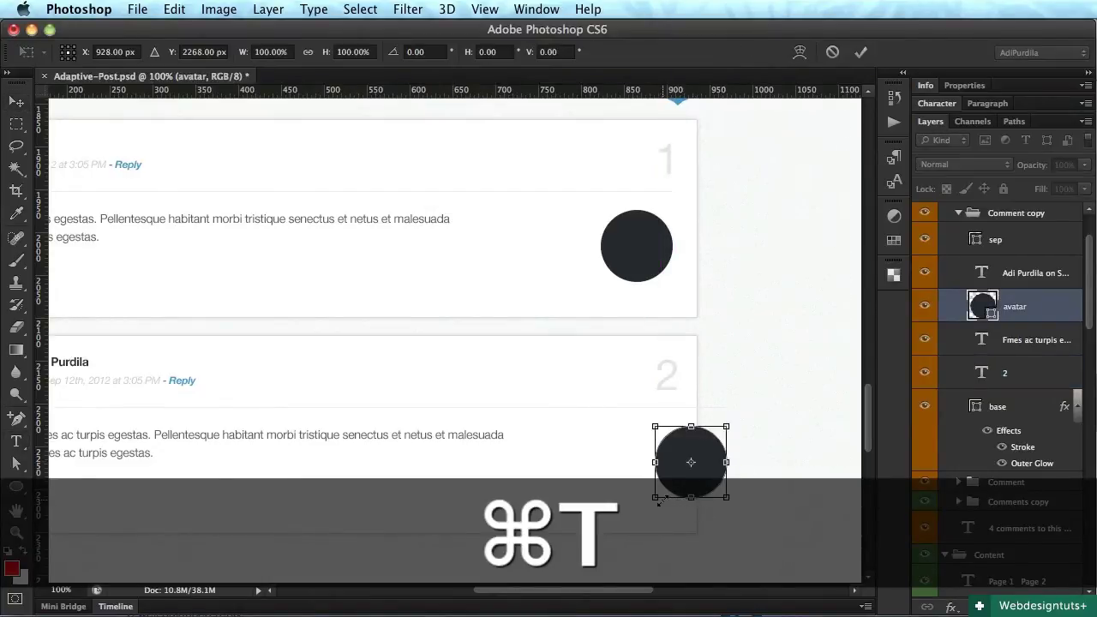
drag(656, 497, 691, 463)
key(Return)
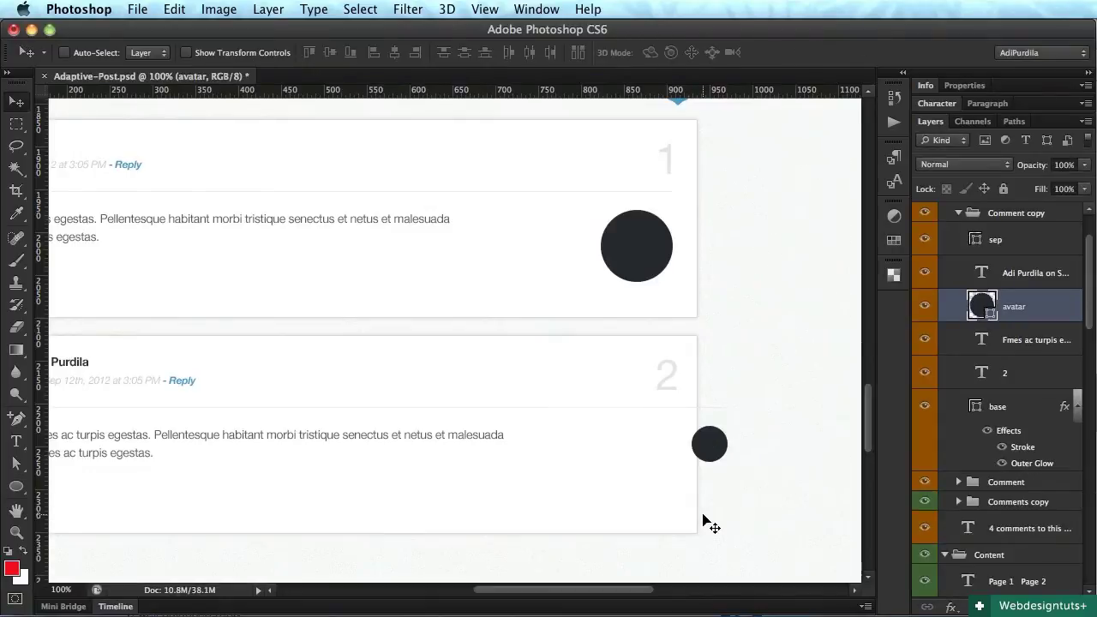
drag(782, 528, 724, 515)
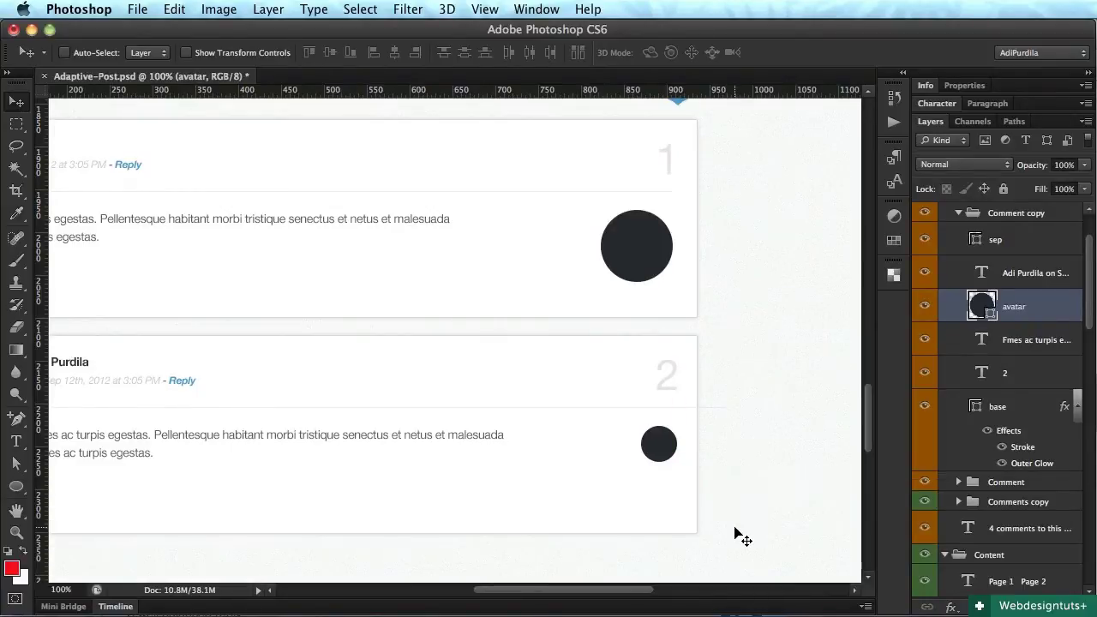
Enlarge the second comment's avatar proportionally to about 62 by 62 px, extending it toward the lower left
key(super+t)
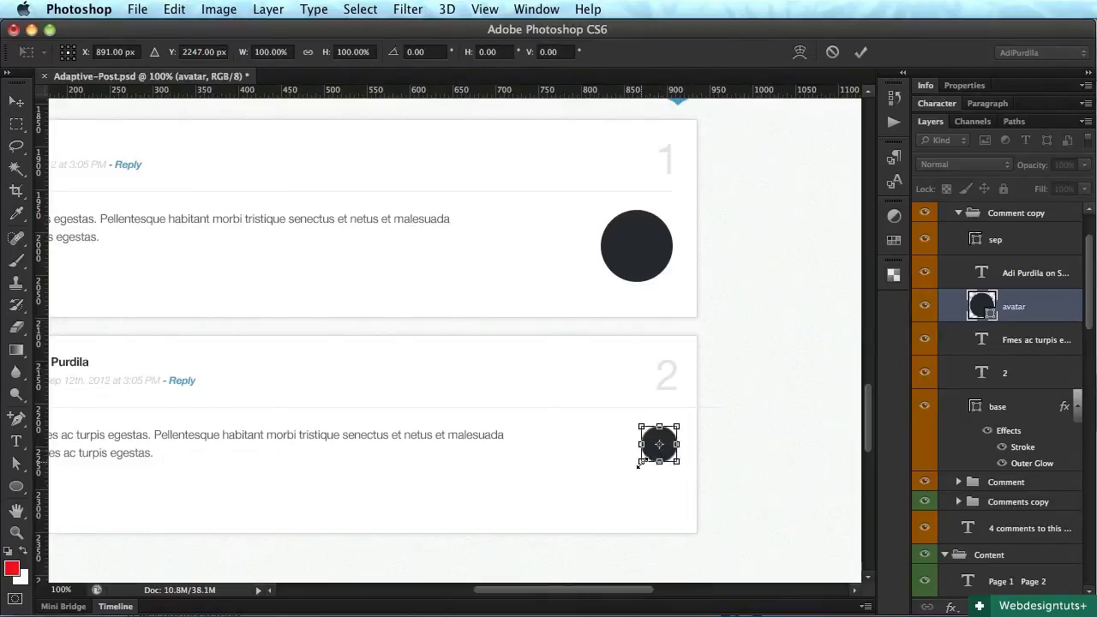
drag(638, 463, 619, 480)
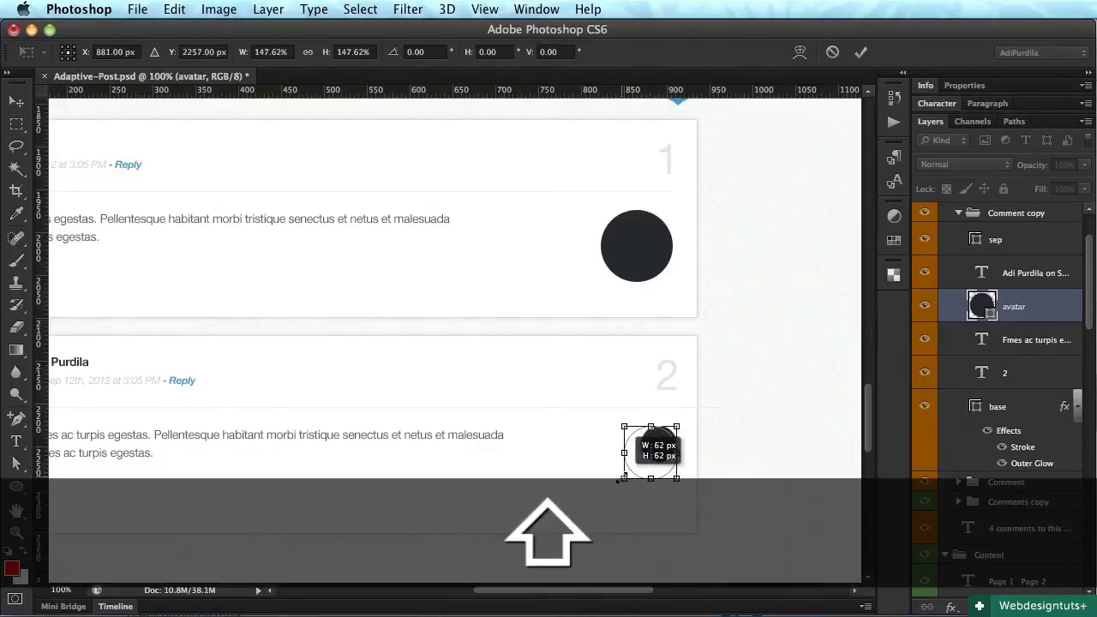
key(Return)
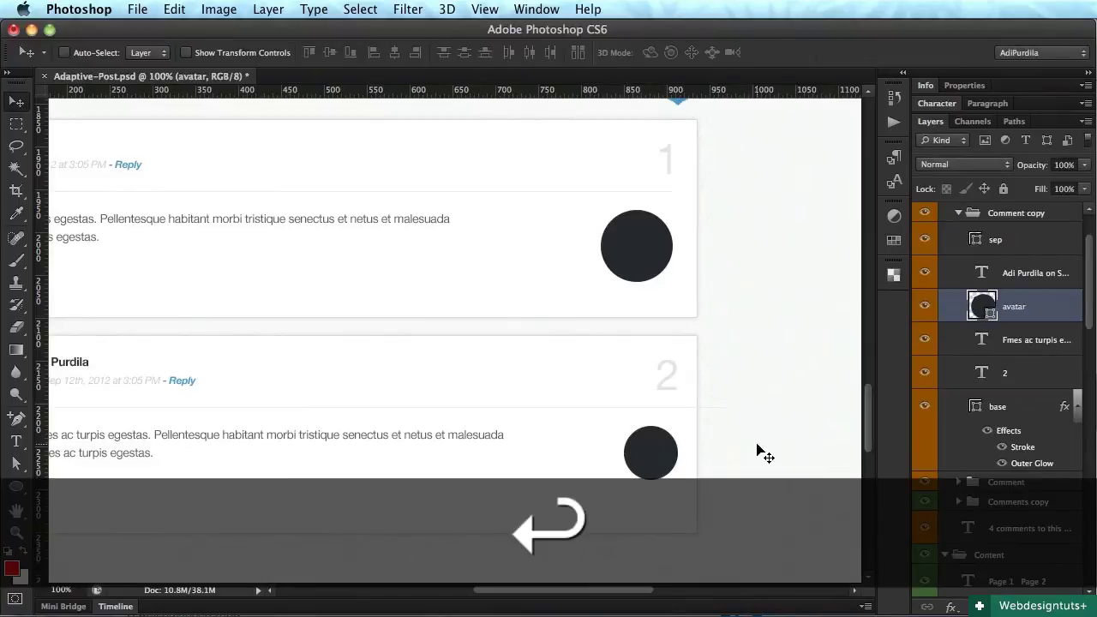
Shorten the second comment's sep line so it ends at the number's right edge, then save the document
super+click(720, 419)
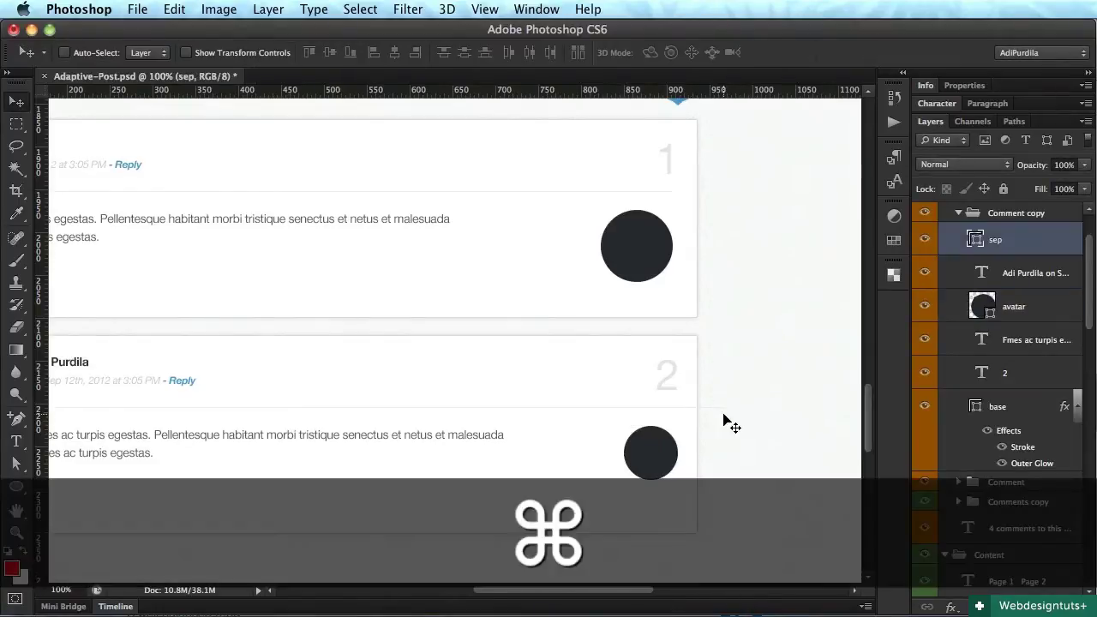
key(super+space)
drag(730, 416, 805, 465)
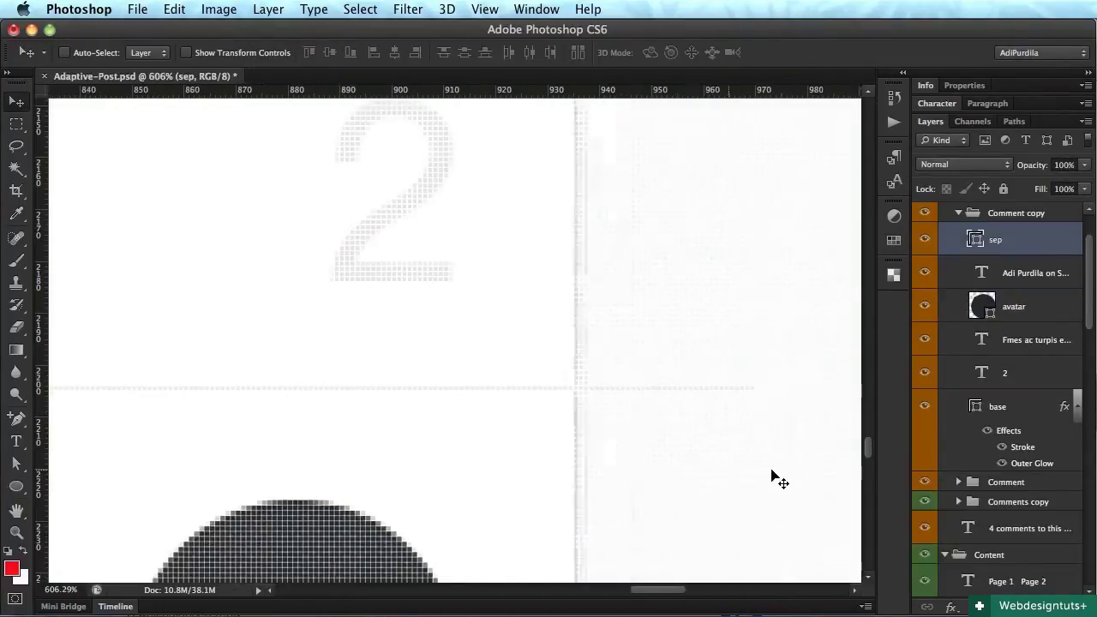
key(super+t)
drag(734, 388, 439, 410)
key(Return)
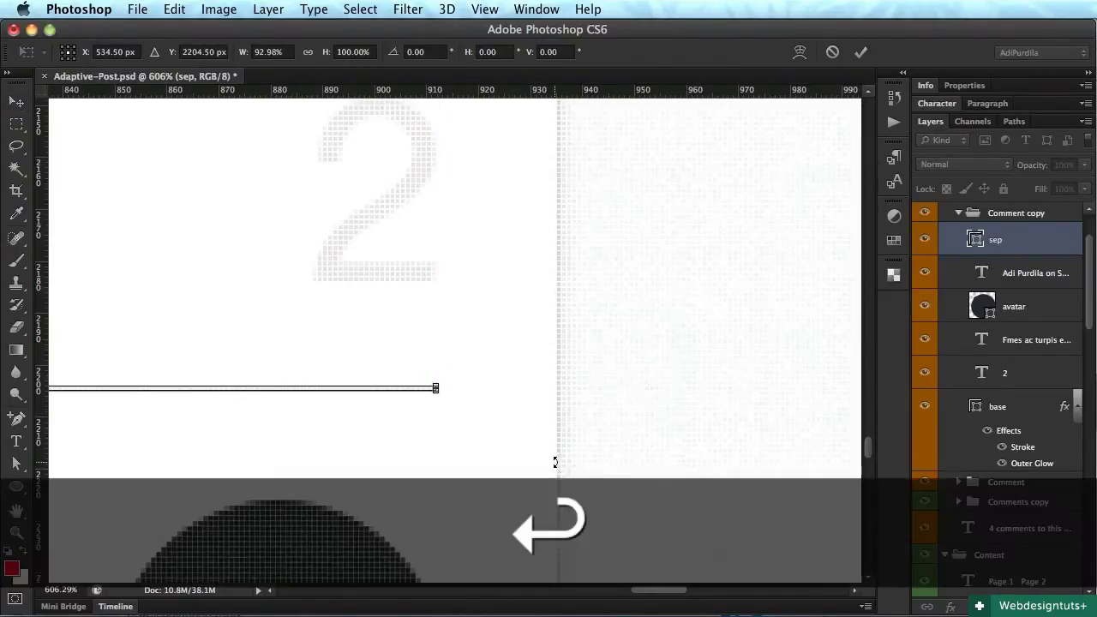
key(super+s)
key(super+1)
Replace the author name in the second comment with "admin" and save the document
scroll(649, 491, left, 6)
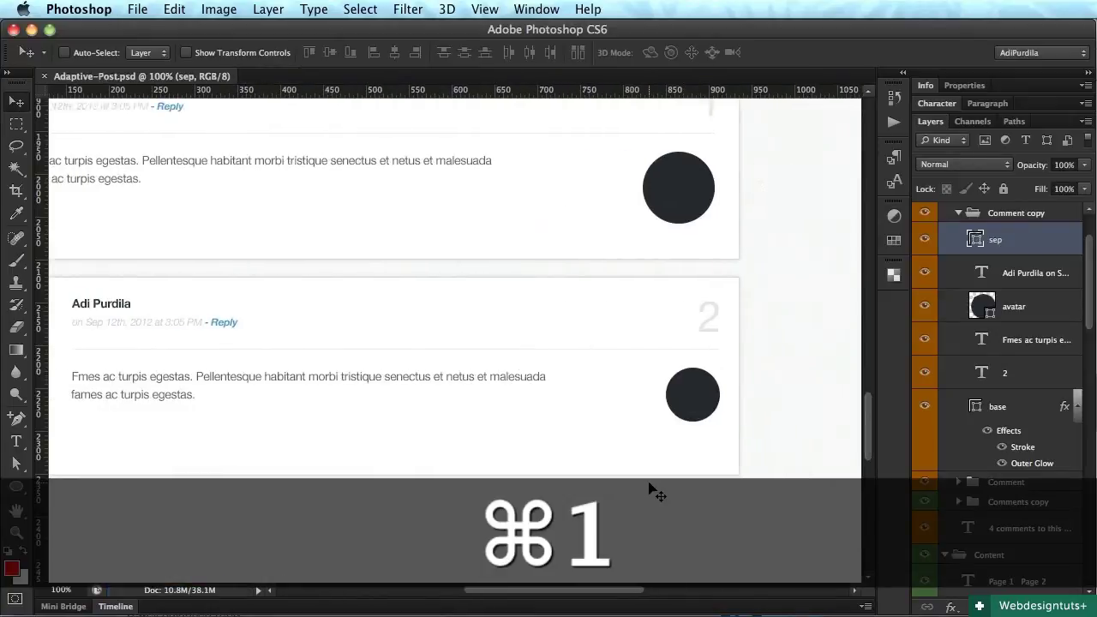
scroll(656, 491, left, 1)
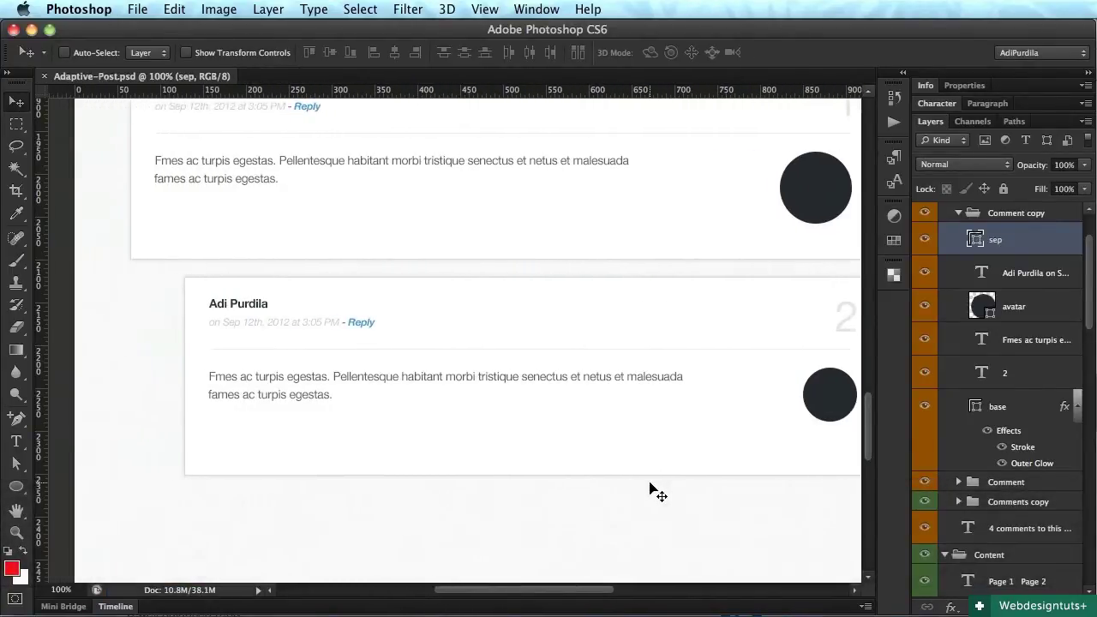
key(super+s)
key(t)
drag(208, 301, 280, 306)
text(admin)
key(super+Return)
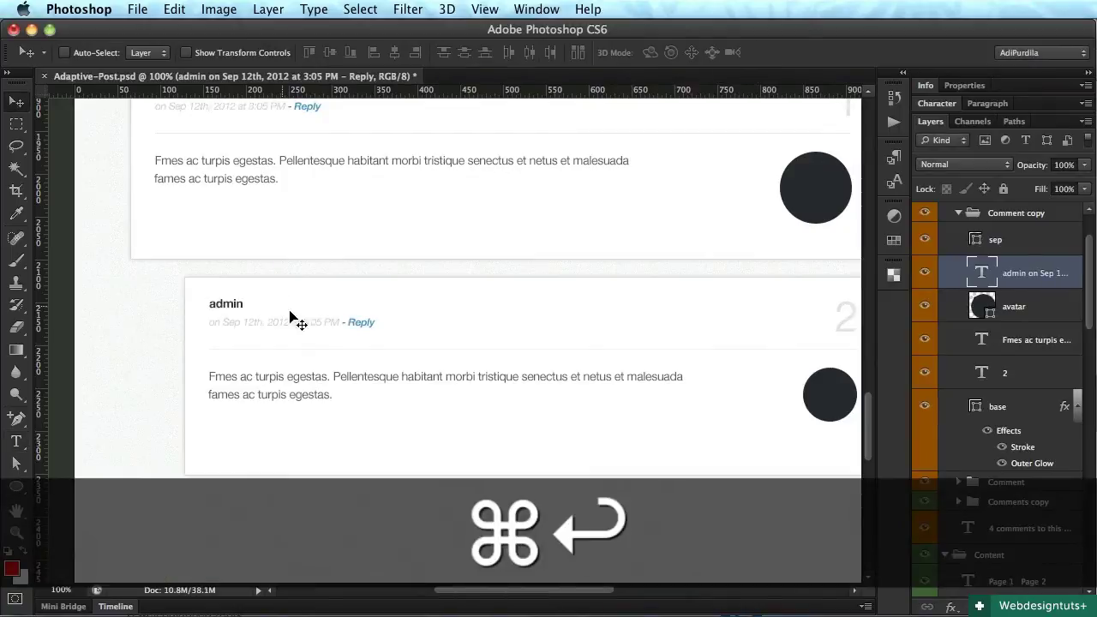
key(super+s)
Darken the Stroke effect colour on the second comment's base shape to the grey abaaaa
scroll(398, 377, up, 3)
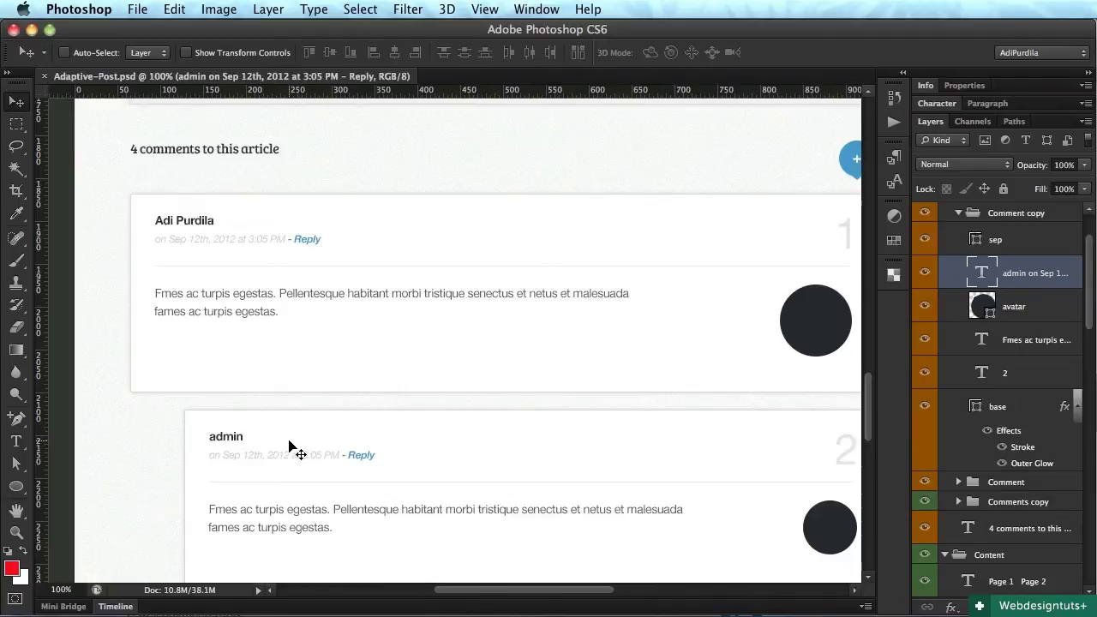
scroll(289, 444, down, 2)
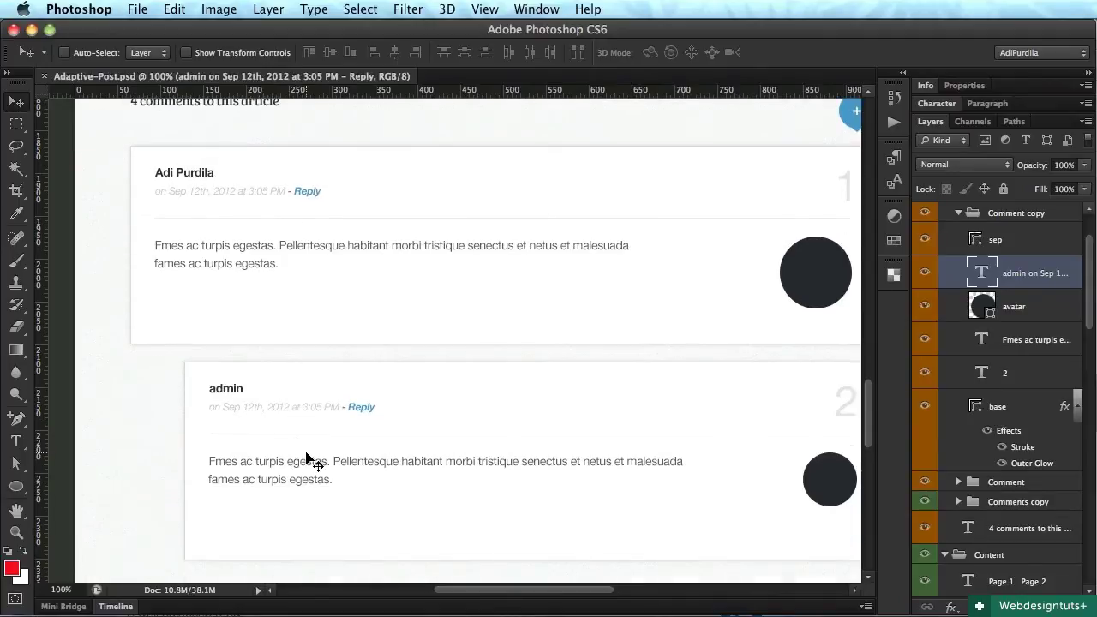
scroll(309, 463, right, 2)
super+click(609, 403)
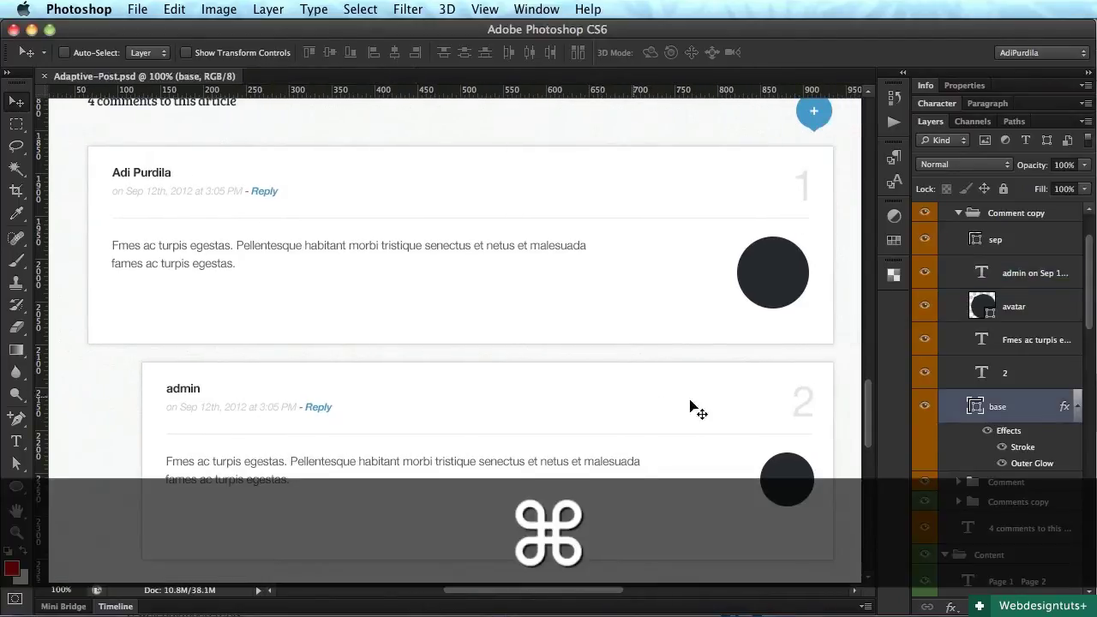
double_click(1023, 447)
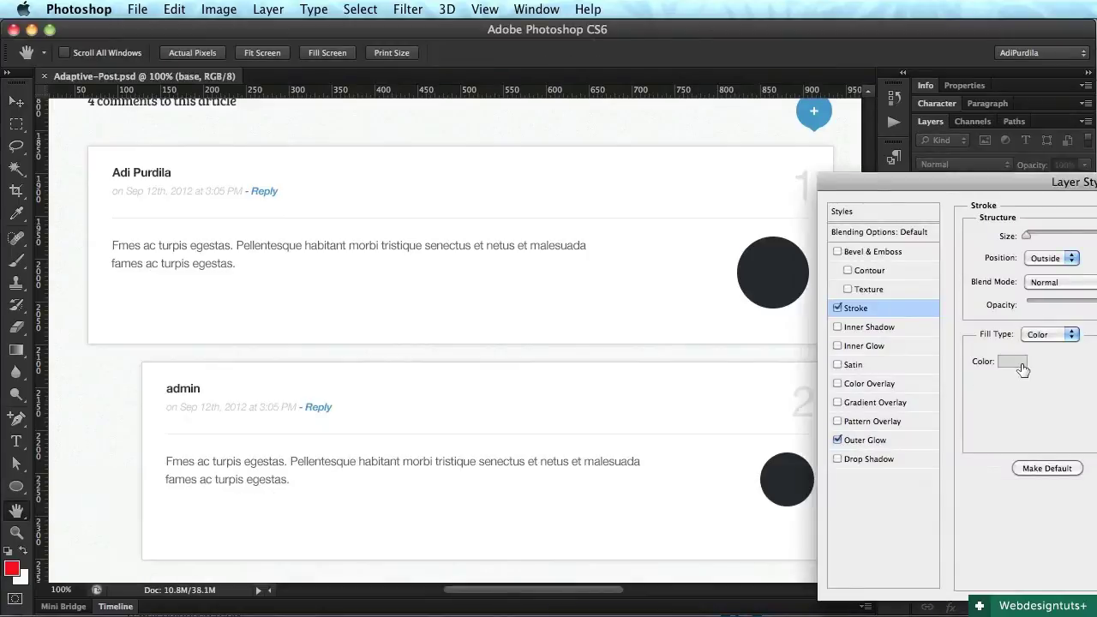
click(1020, 363)
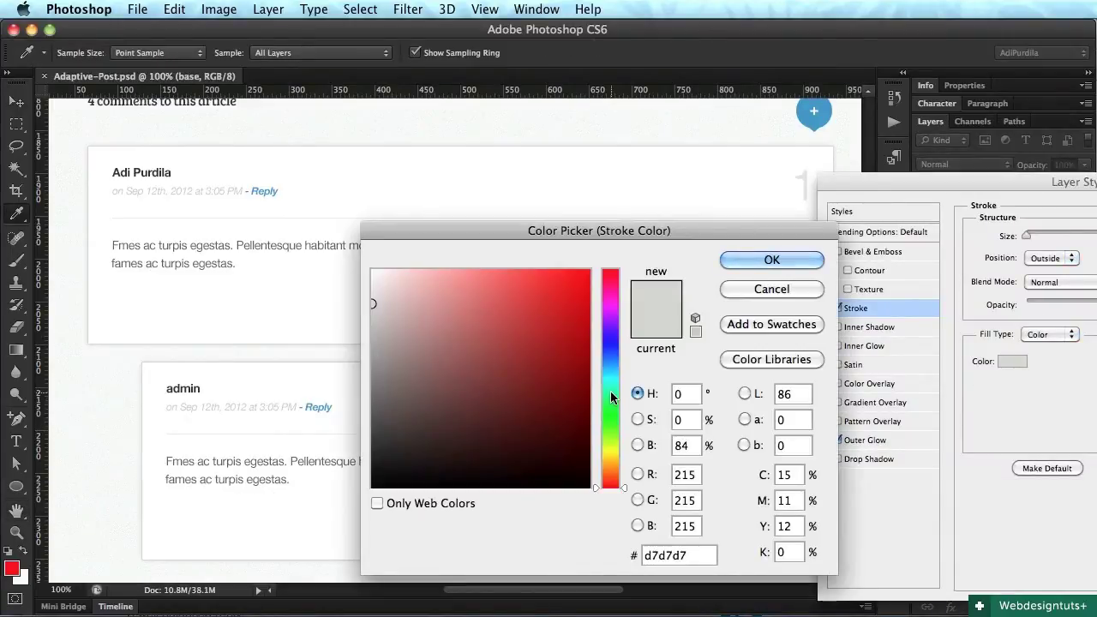
click(371, 378)
click(373, 351)
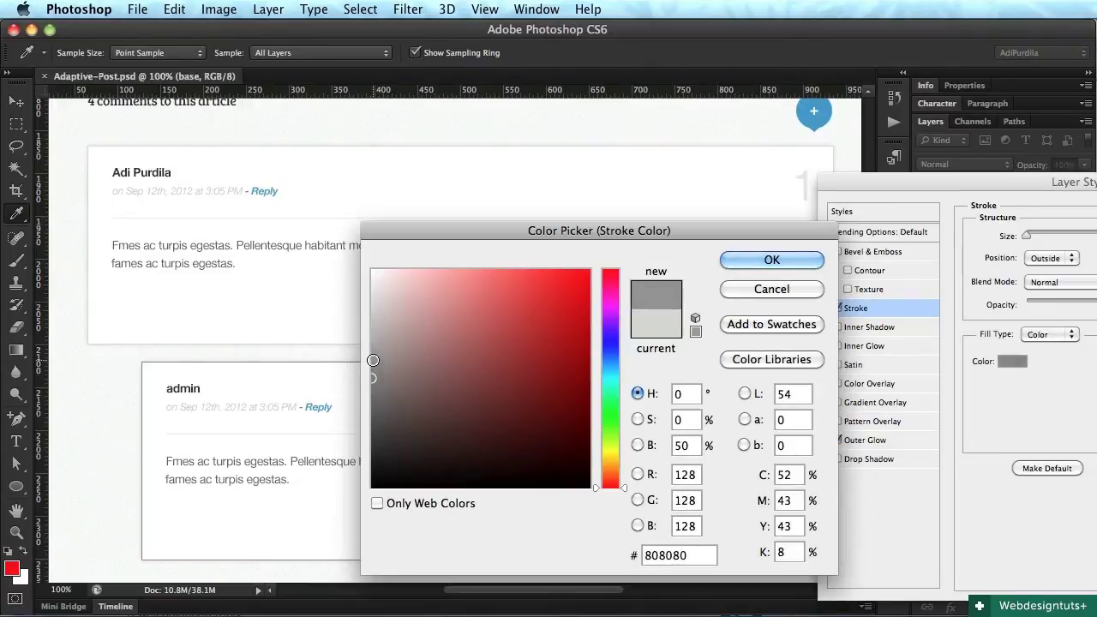
click(373, 341)
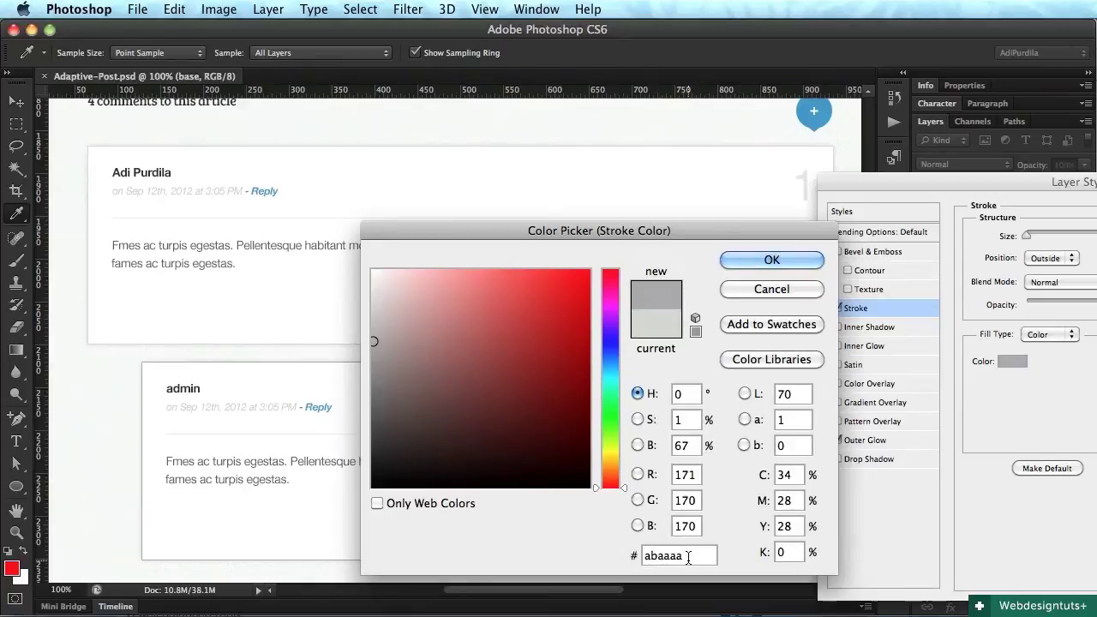
Apply the grey #abaaaa stroke colour to the second comment's base layer and save the document
click(761, 259)
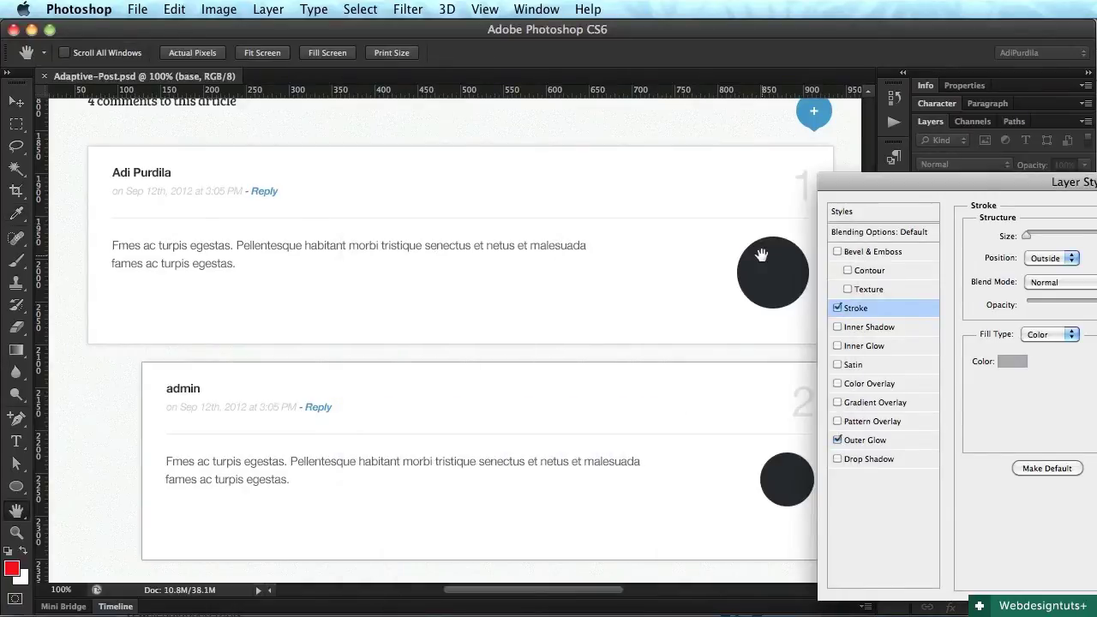
key(Return)
key(super+s)
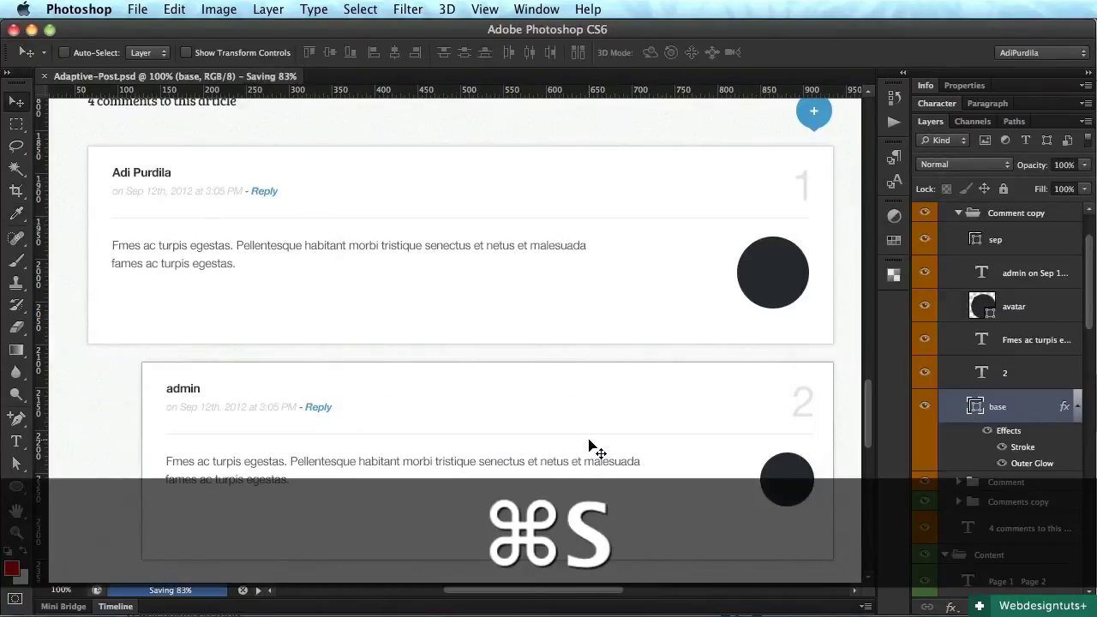
Insert spaces before the "admin" name in the second comment to make room for a badge
scroll(589, 446, left, 5)
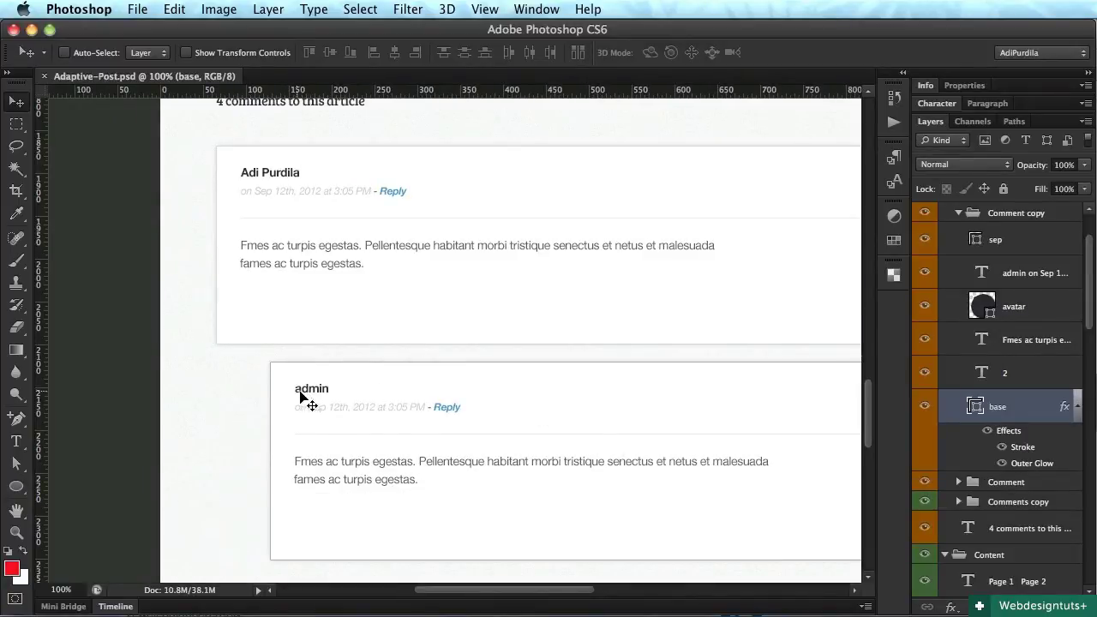
key(t)
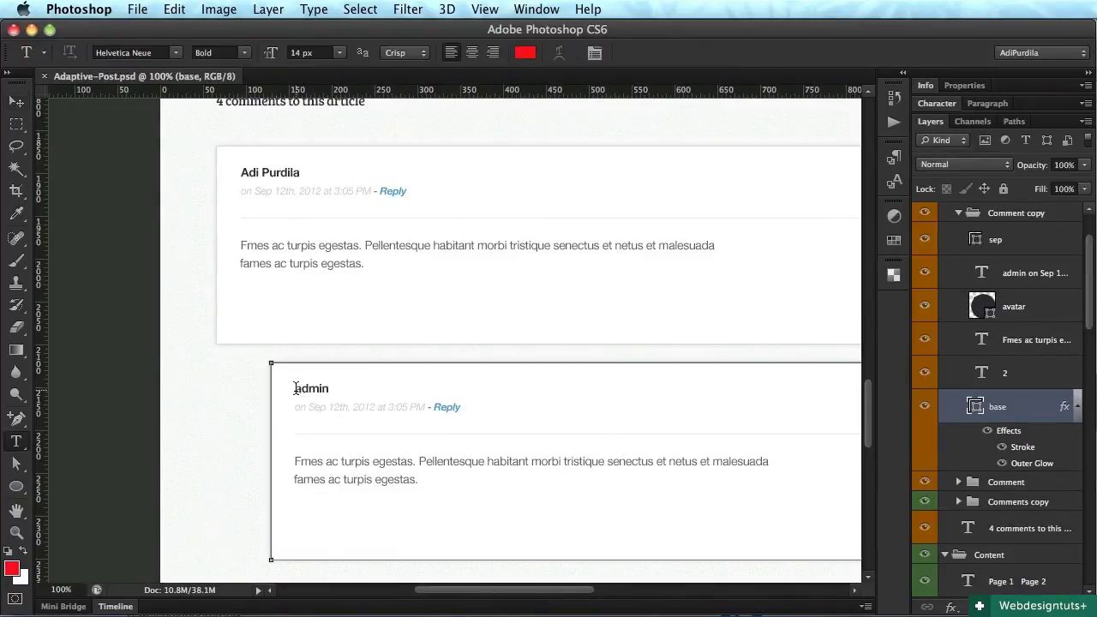
click(297, 390)
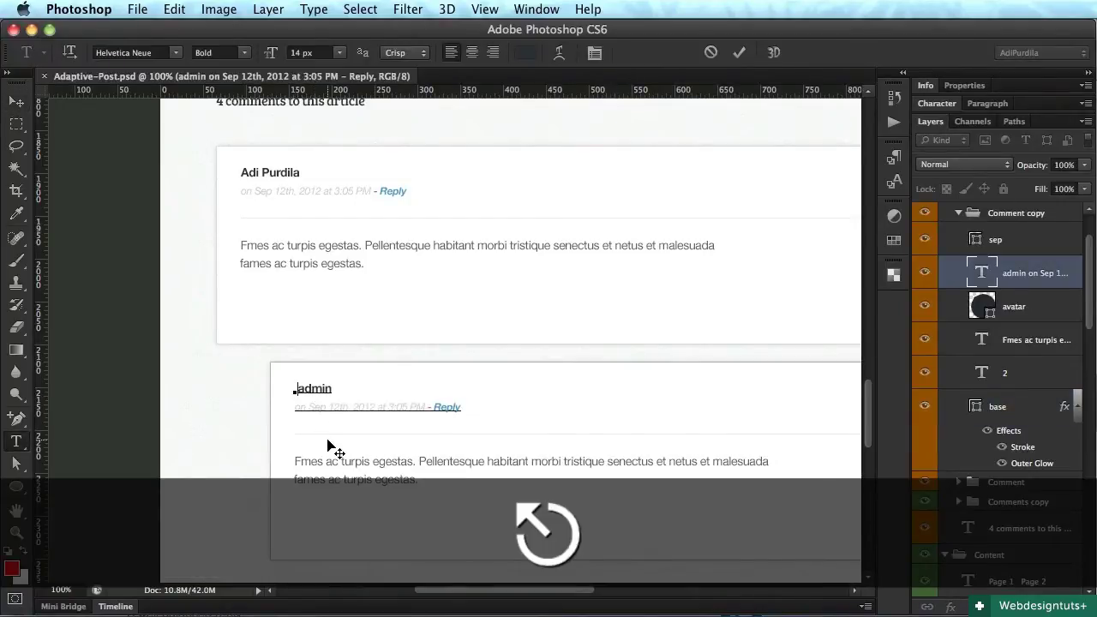
key(super+Return)
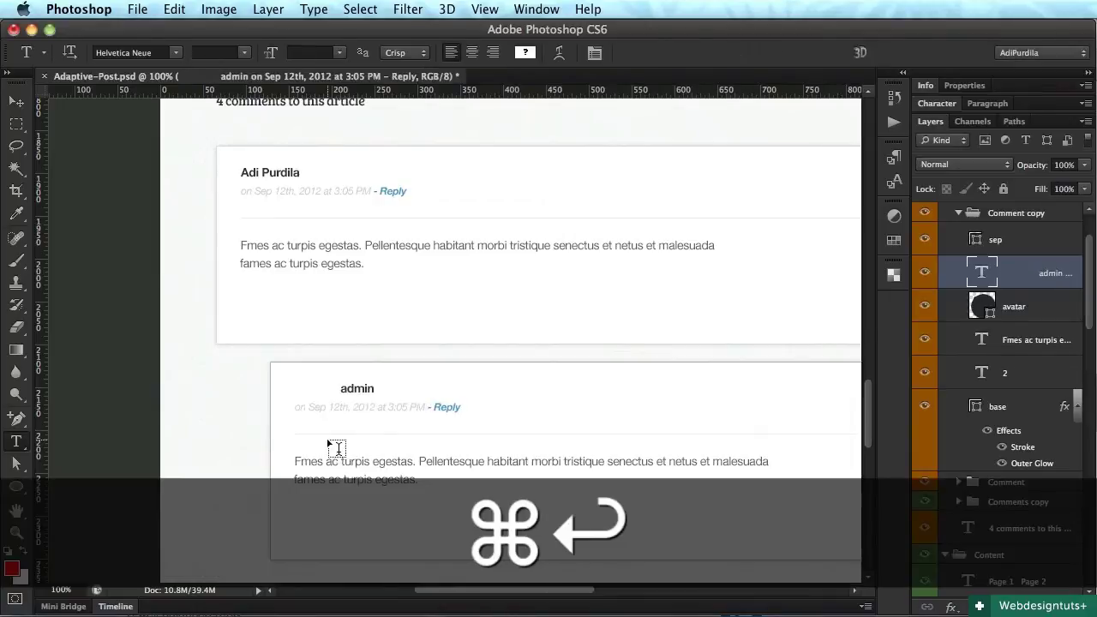
Draw a rounded rectangle with a 5 px radius, about 80 × 21 px, beside the "admin" name
click(15, 486)
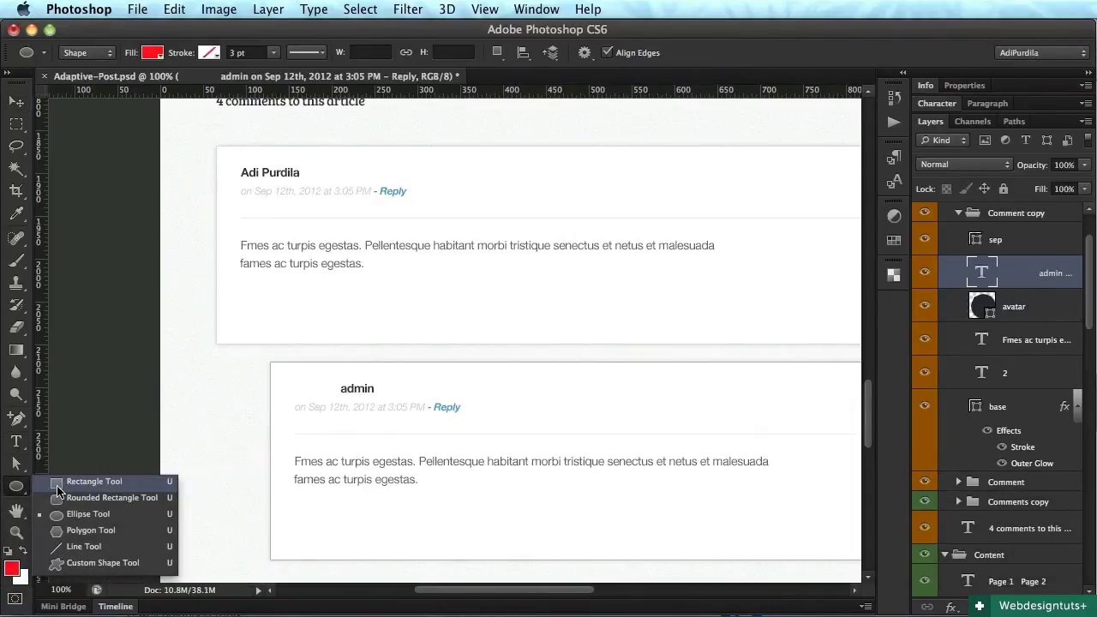
click(59, 482)
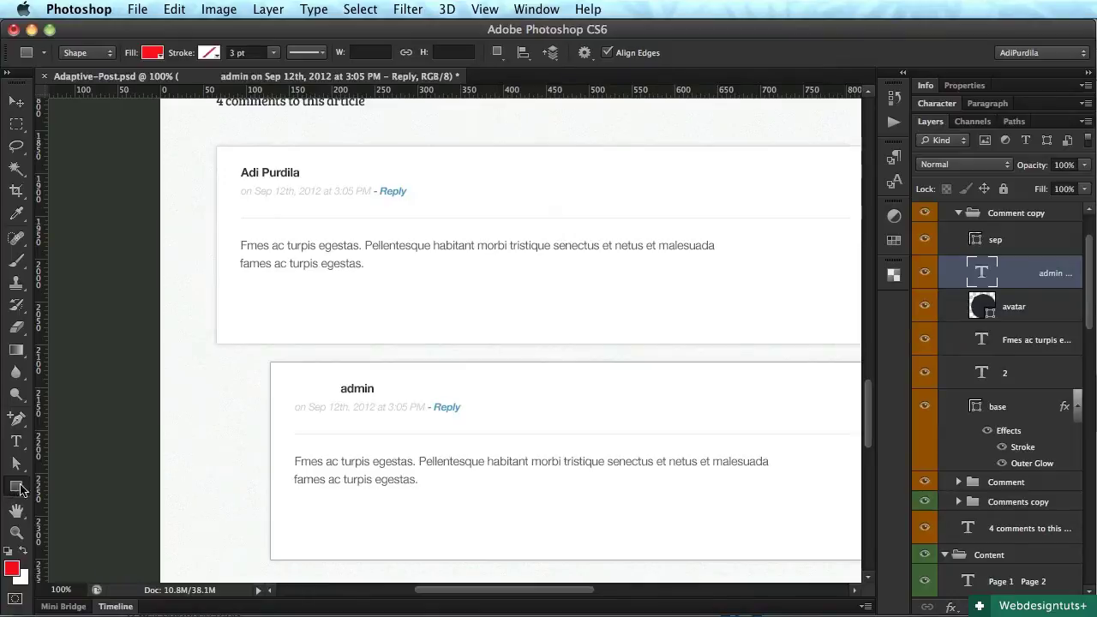
click(21, 490)
click(86, 498)
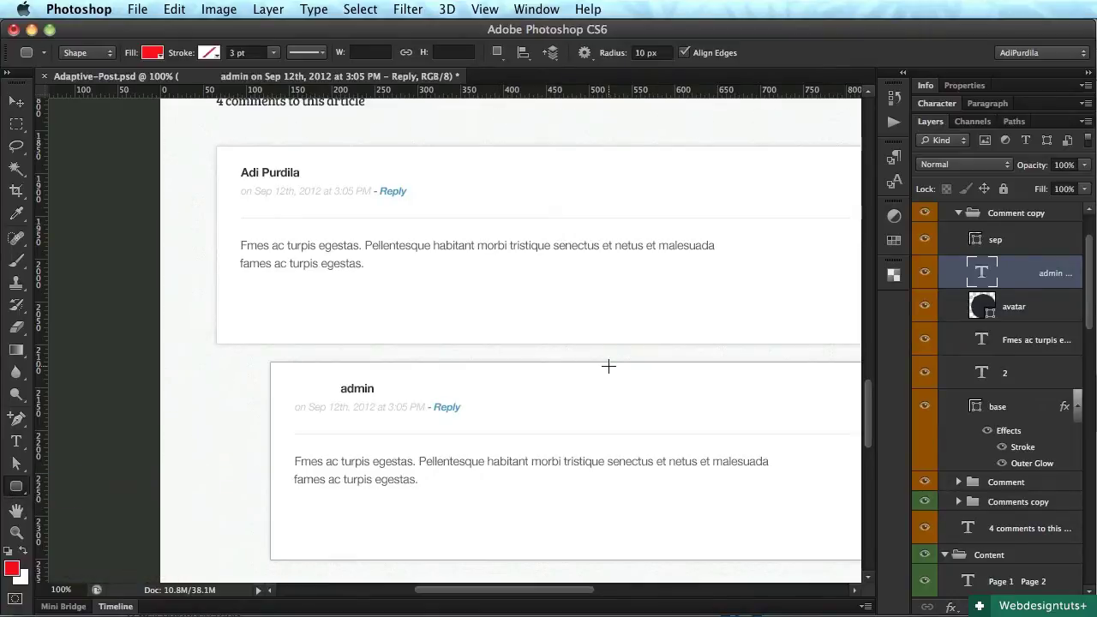
double_click(645, 52)
text(5)
key(Return)
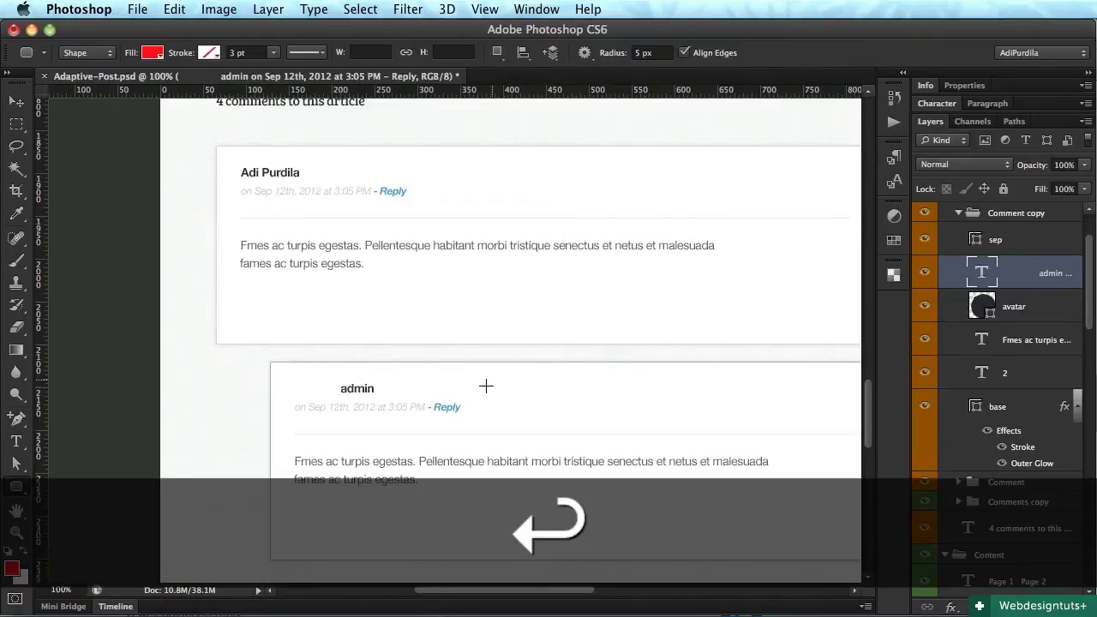
drag(456, 383, 526, 401)
key(Return)
key(v)
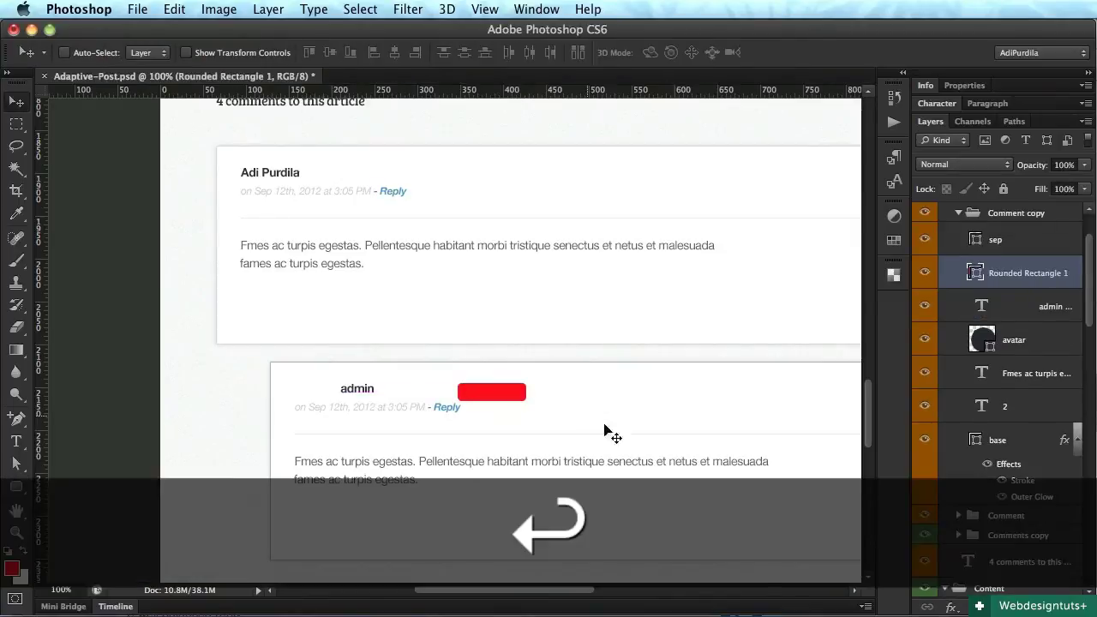
Set the rounded rectangle's fill colour to #2B3039
double_click(977, 273)
drag(588, 250, 646, 231)
key(super+alt+c)
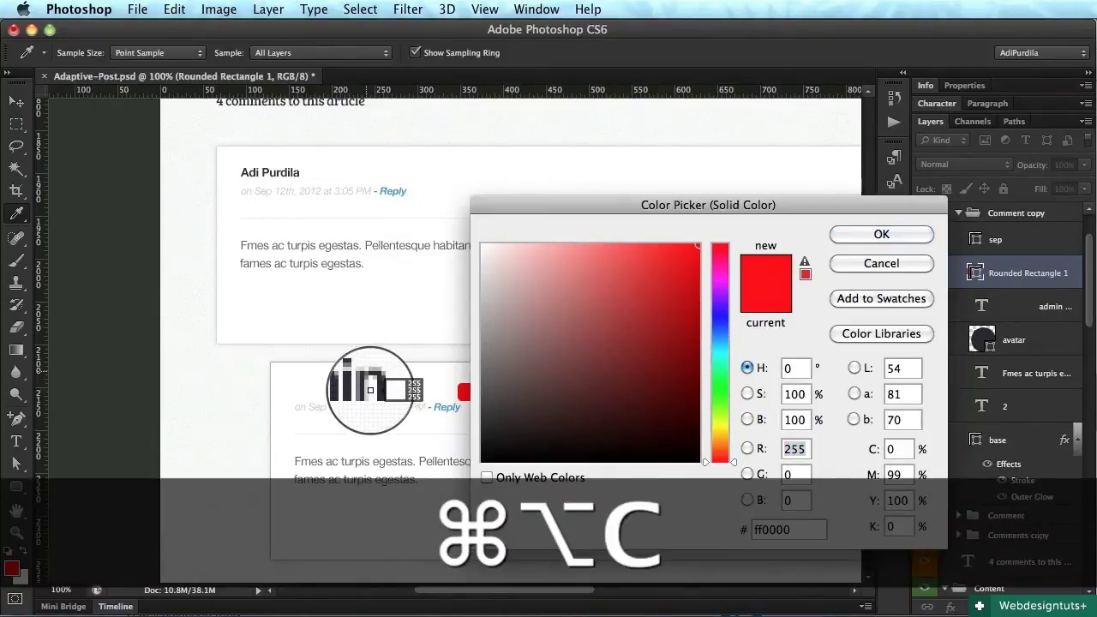
click(792, 529)
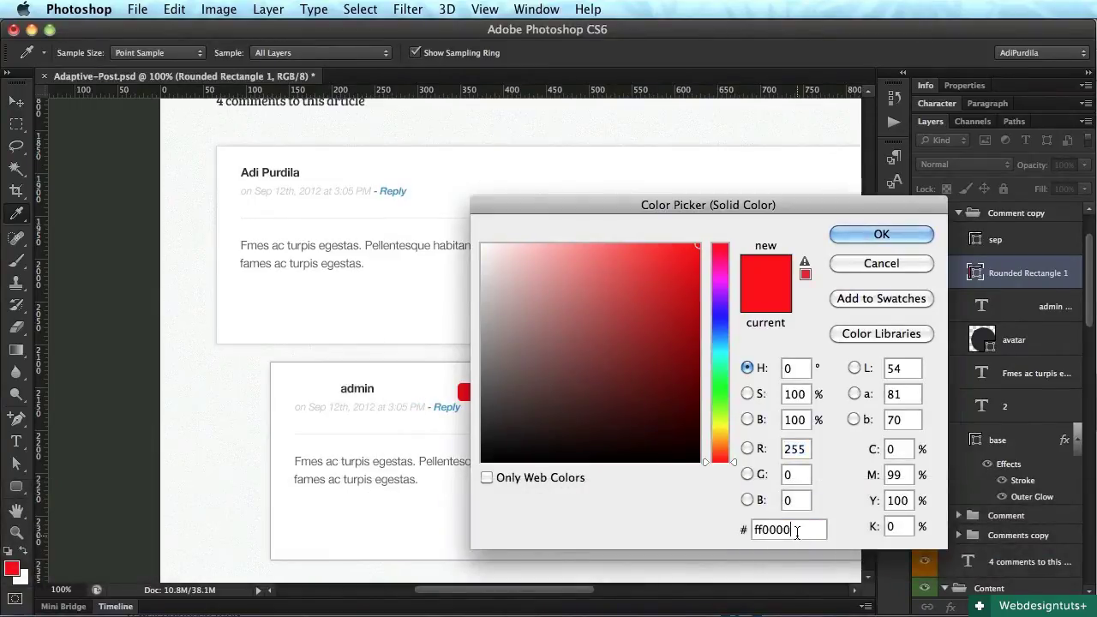
text(2B3039)
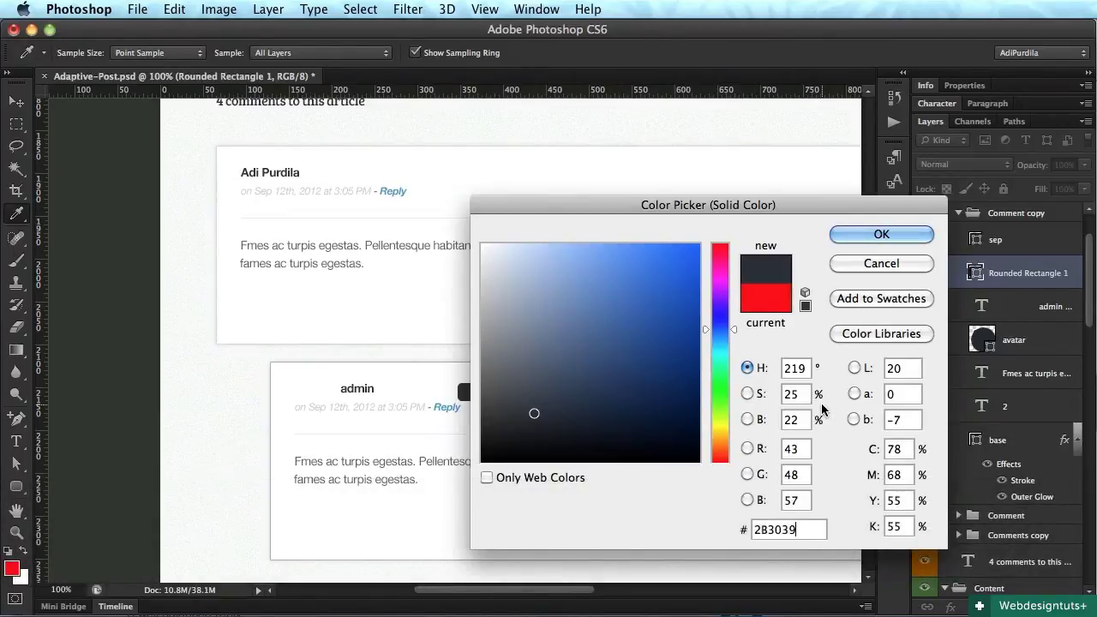
key(Return)
key(v)
Add the text "ADMIN" over the dark rounded rectangle and fill it with the white background colour
key(t)
click(486, 391)
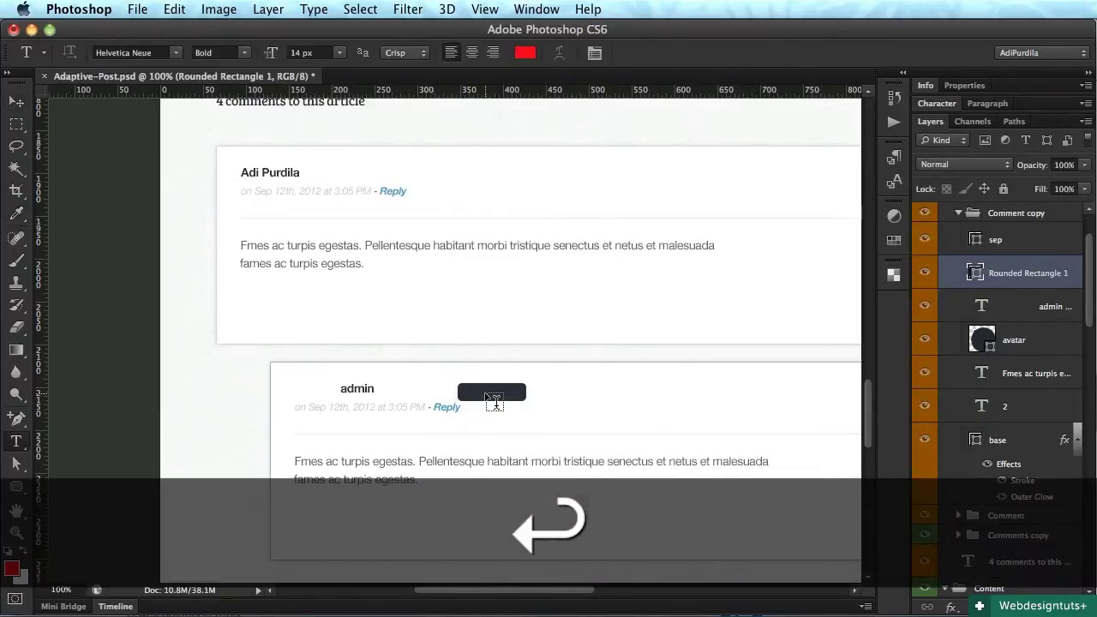
text(ADMIN)
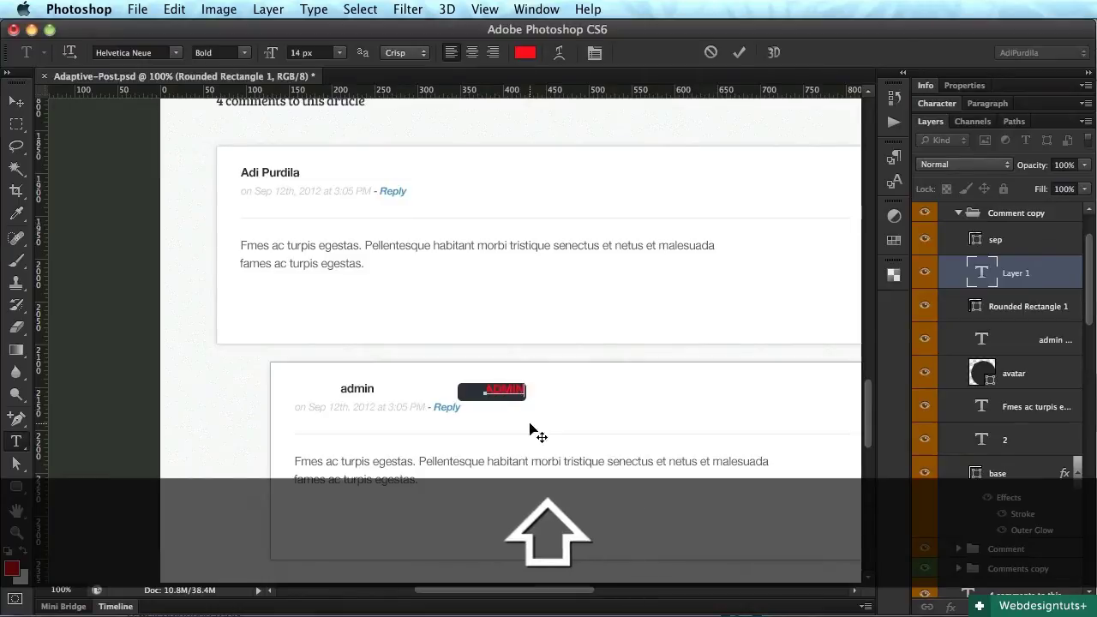
key(super+Return)
key(v)
key(super+BackSpace)
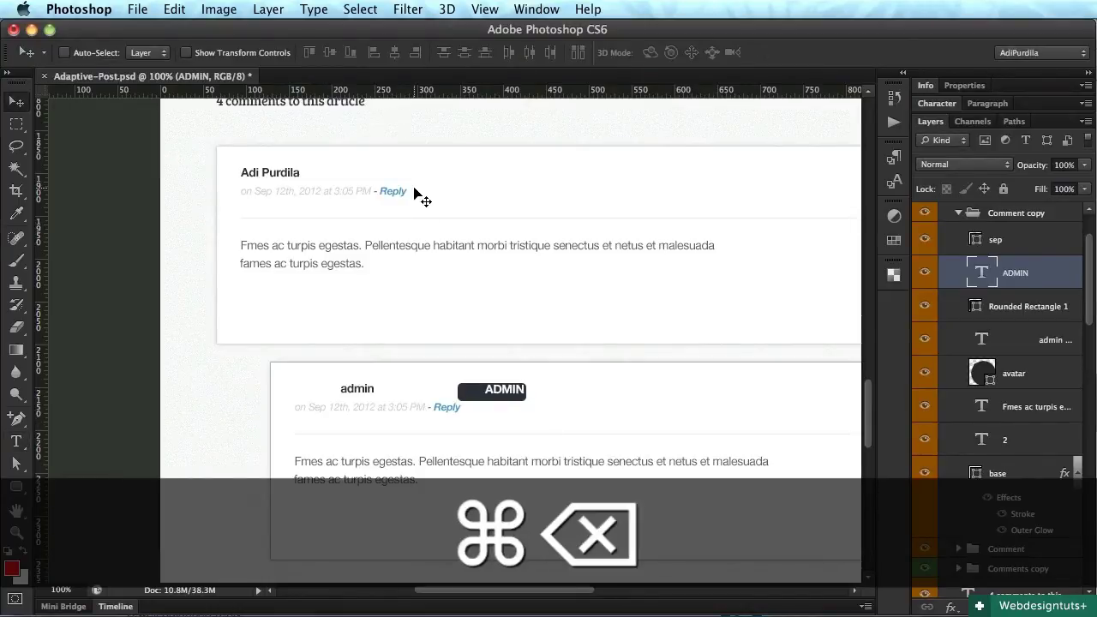
Reduce the white ADMIN label's text size to 8 px
key(t)
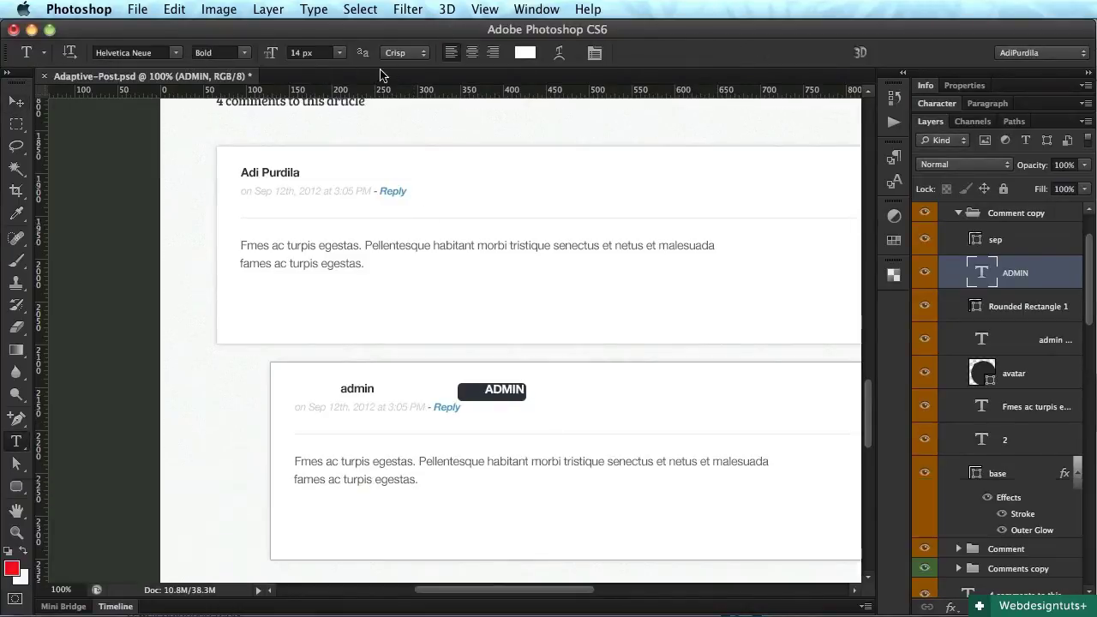
click(506, 390)
key(super+a)
key(super+shift+comma)
key(super+shift+comma)
key(super+shift+comma)
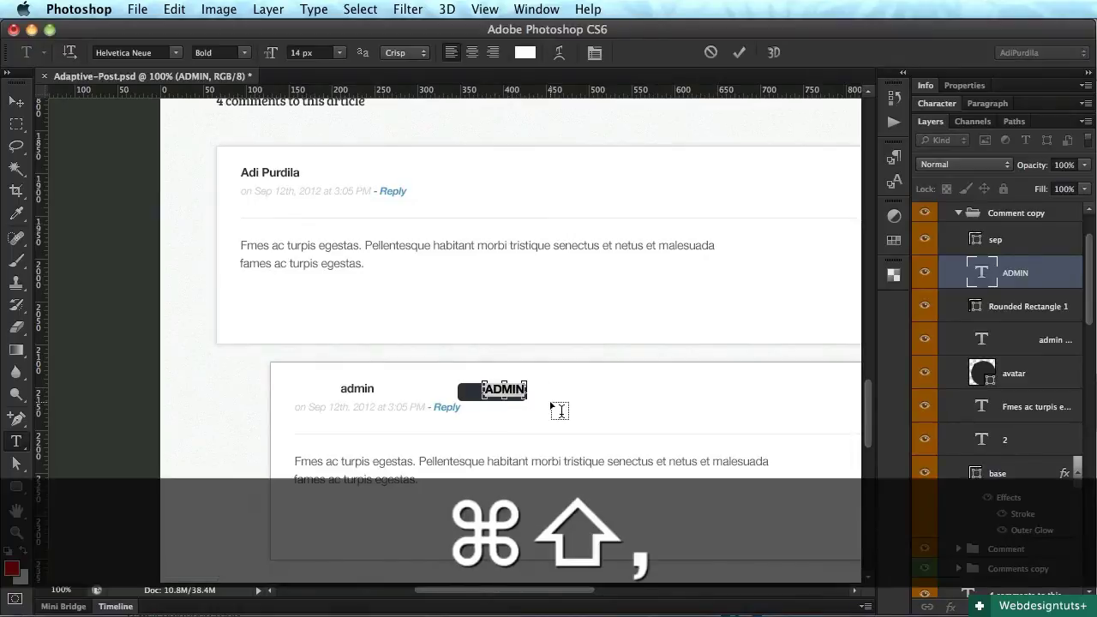
key(super+shift+comma)
key(super+Return)
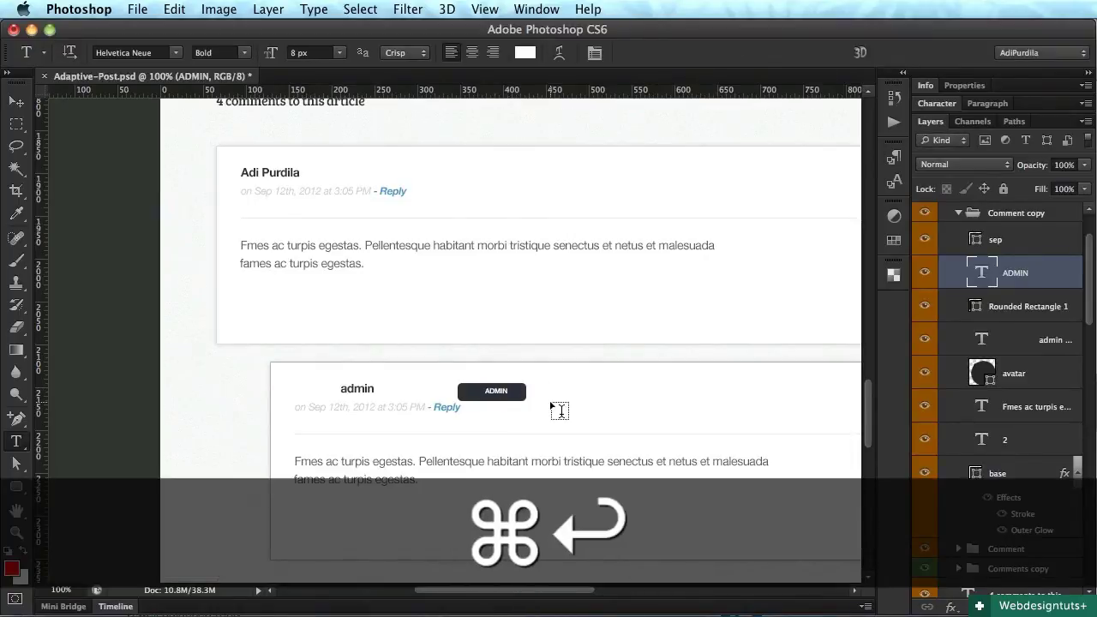
Change the ADMIN label's weight to Regular and increase its text size by one step
click(495, 390)
key(super+a)
key(super+shift+b)
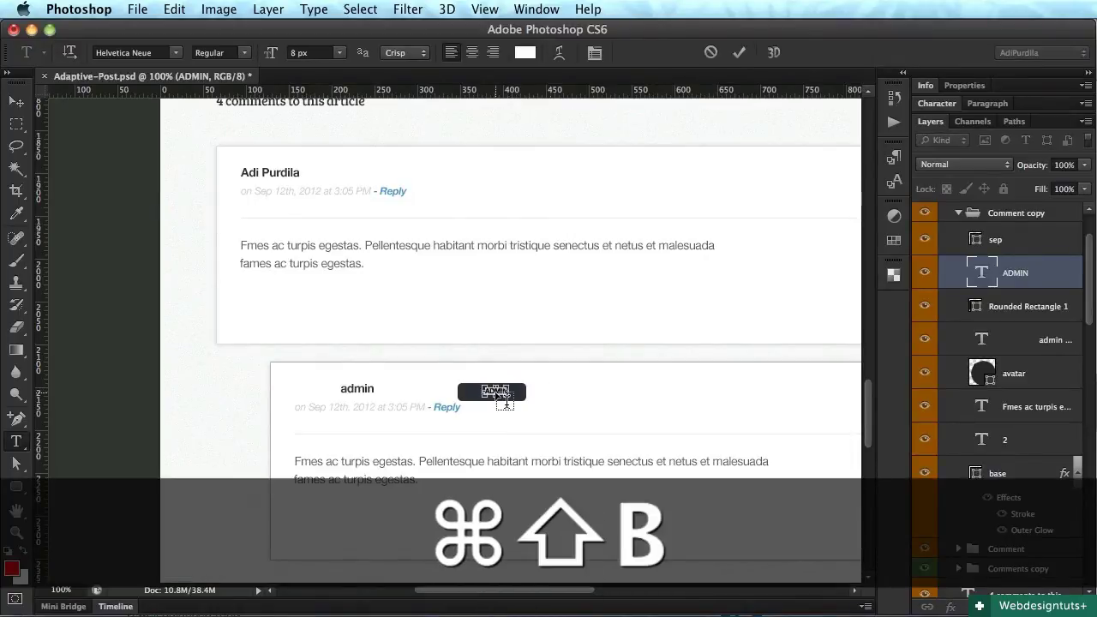
key(super+Return)
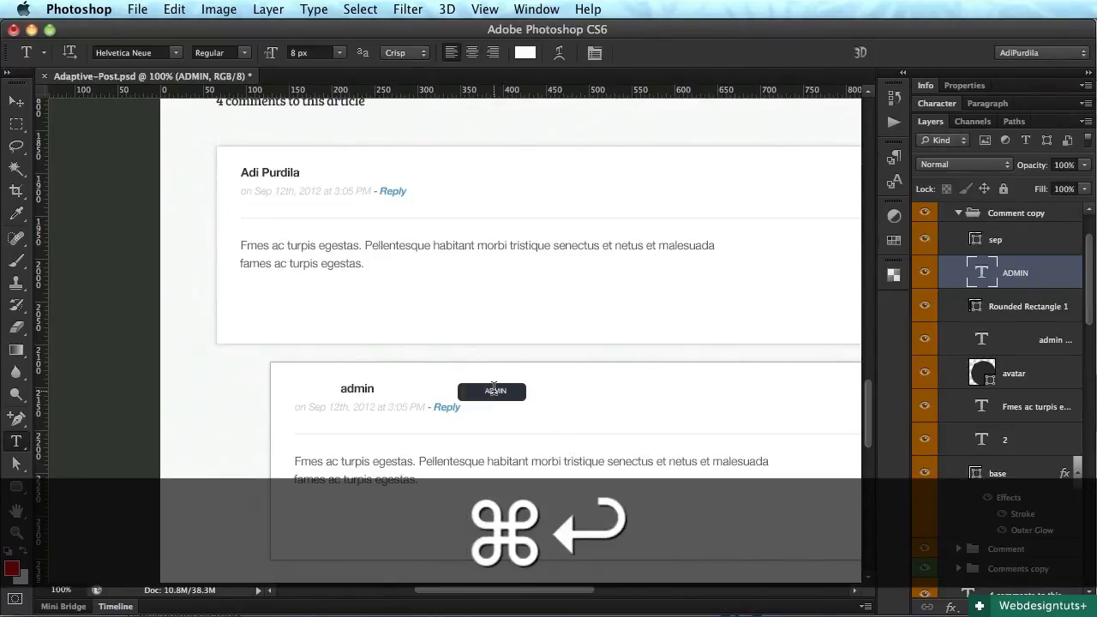
click(494, 388)
key(super+a)
key(super+shift+period)
key(super+Return)
Reposition the ADMIN label, centred vertically, near the left end of the dark badge
key(z)
drag(518, 377, 590, 458)
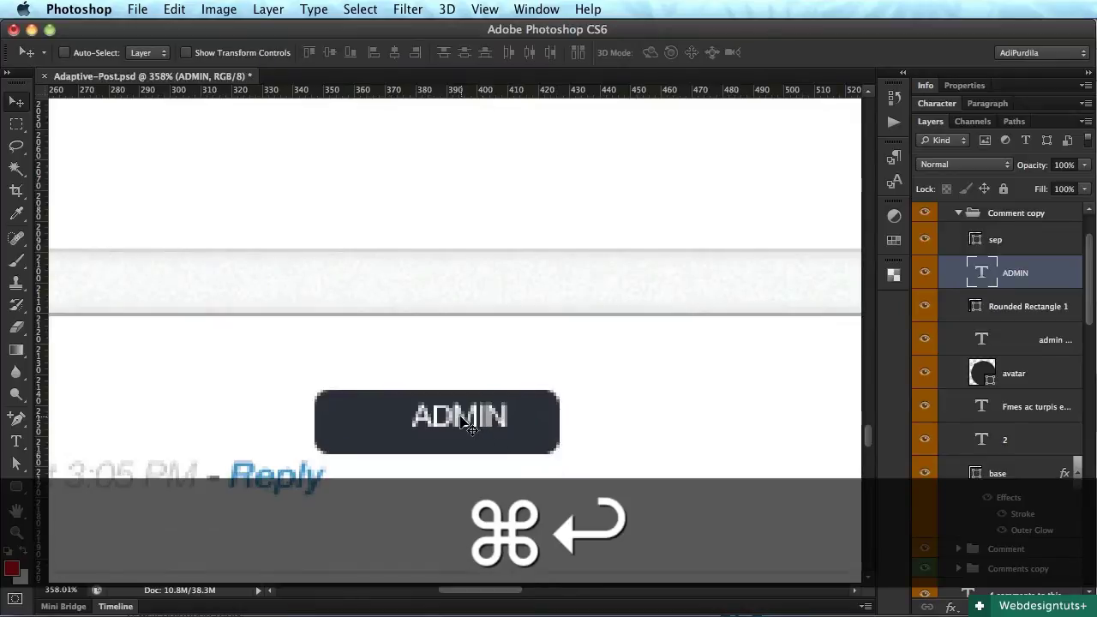
drag(461, 422, 445, 429)
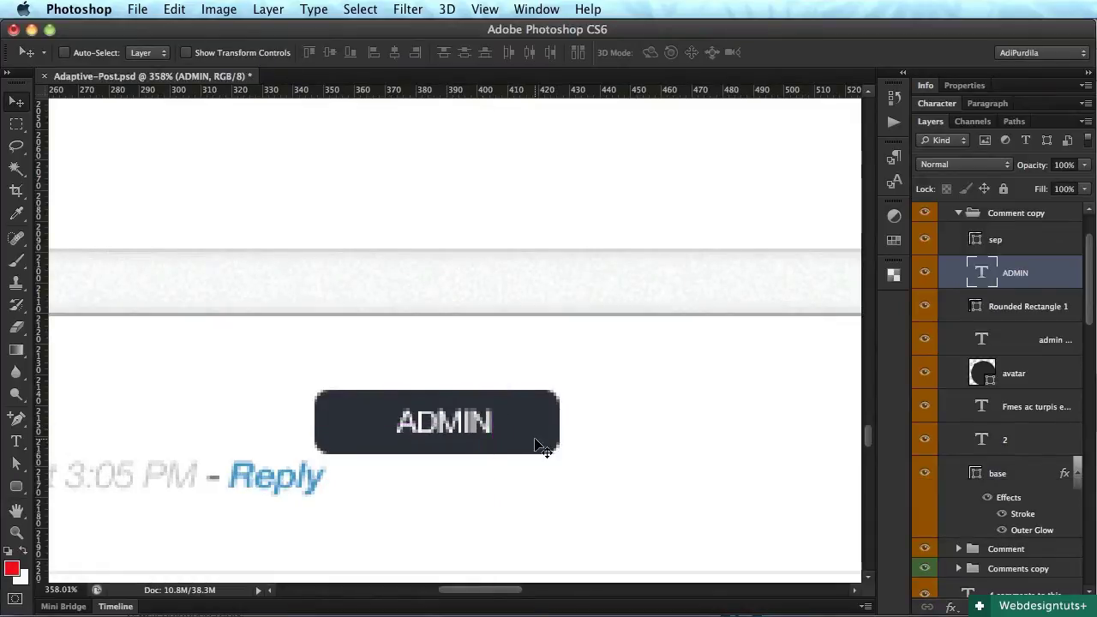
drag(543, 443, 463, 445)
Move the badge shape's right-end anchor points inward to about 45 px width, fitting the ADMIN label evenly, and save
key(a)
click(519, 439)
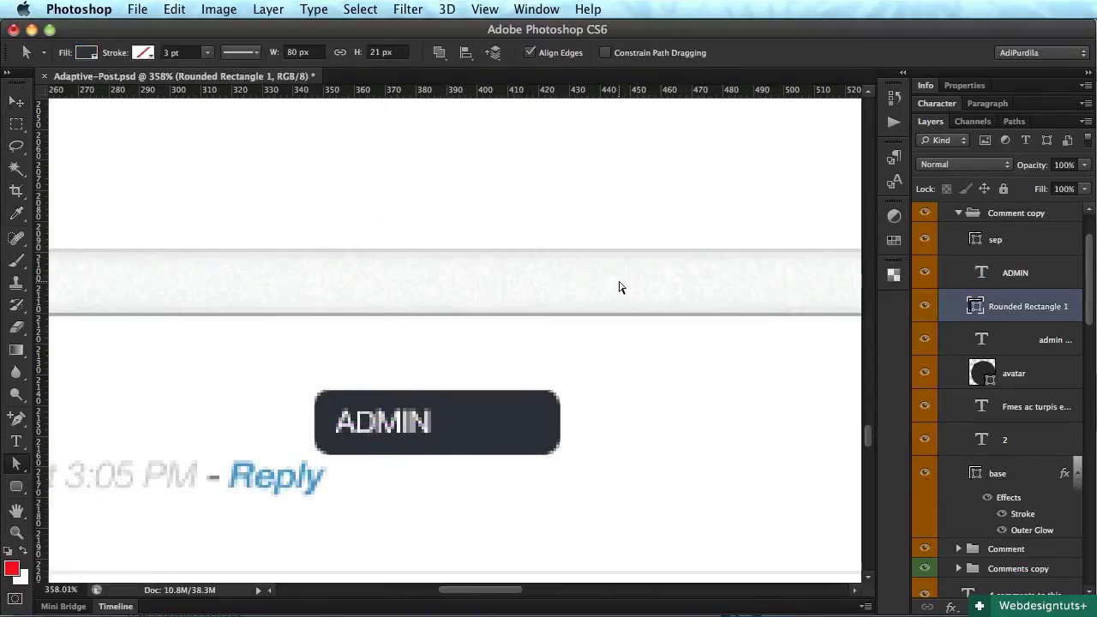
drag(618, 280, 532, 514)
drag(544, 460, 450, 445)
key(Return)
key(v)
key(super+s)
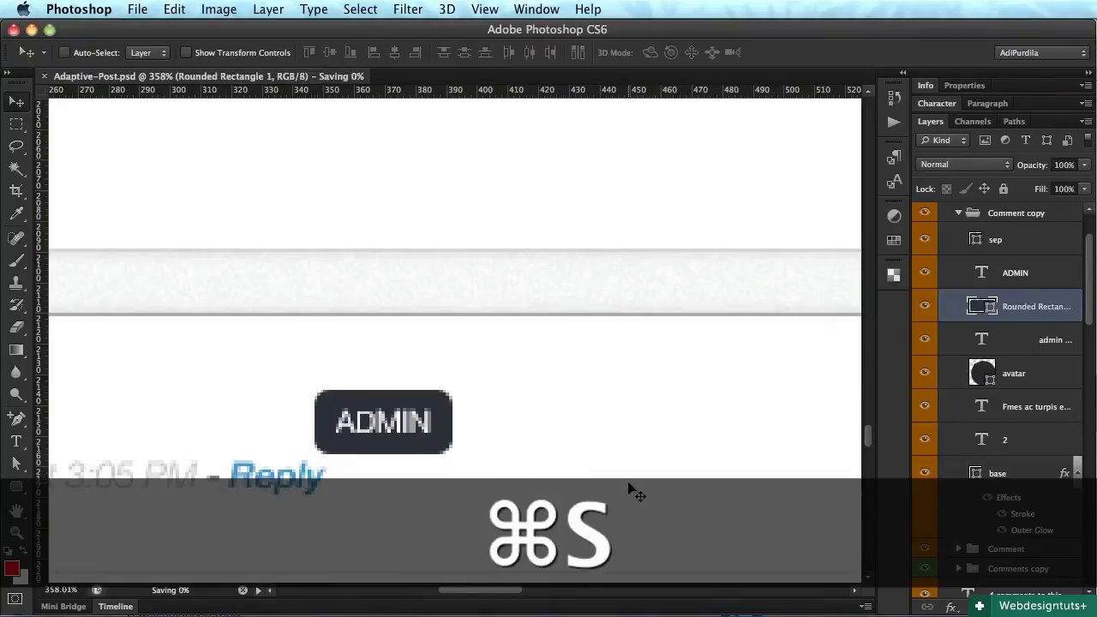
Group the ADMIN text and rounded rectangle layers and name the group "Admin"
shift+click(1031, 279)
scroll(668, 402, left, 10)
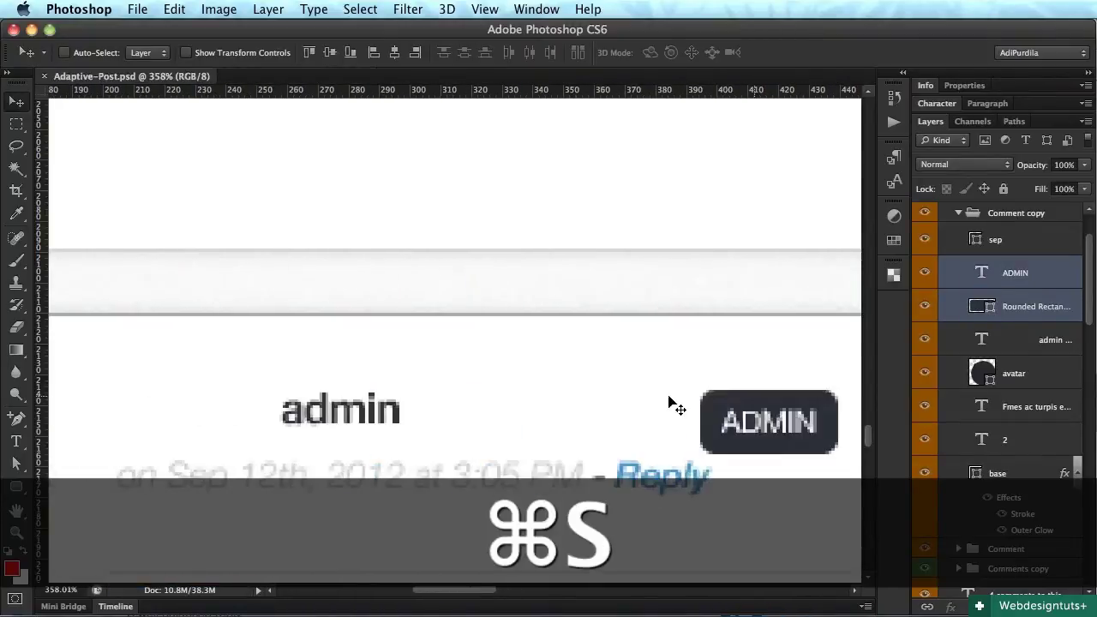
key(super+g)
double_click(1009, 266)
text(A)
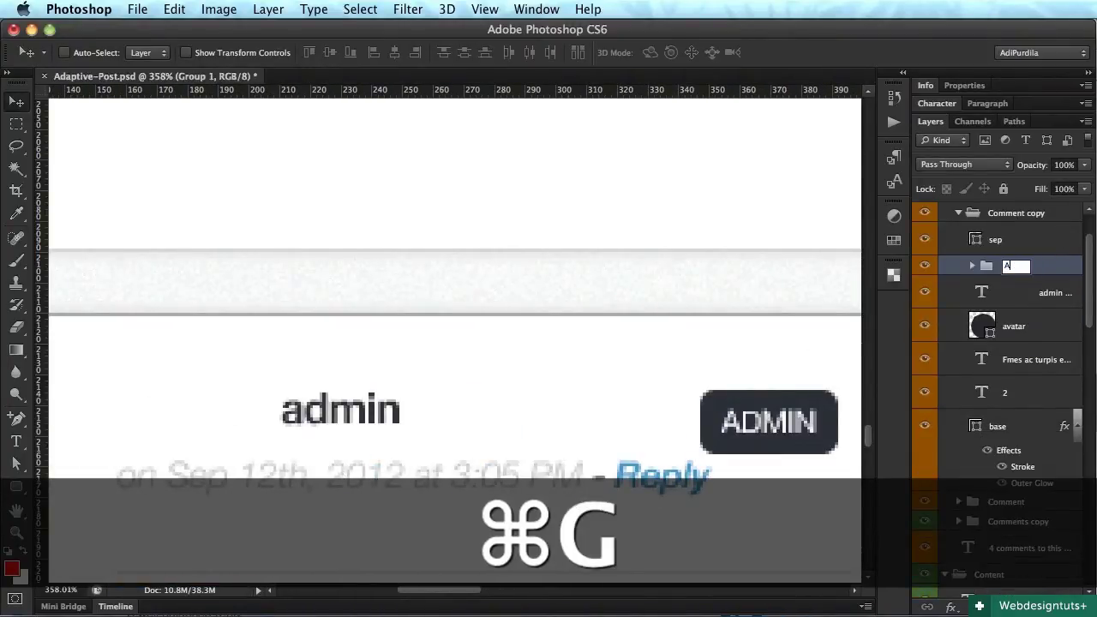
text(dmin)
key(Return)
Move the Admin group in front of the "admin" name, show the grid, and nudge the badge onto the column's left edge
drag(599, 383, 163, 366)
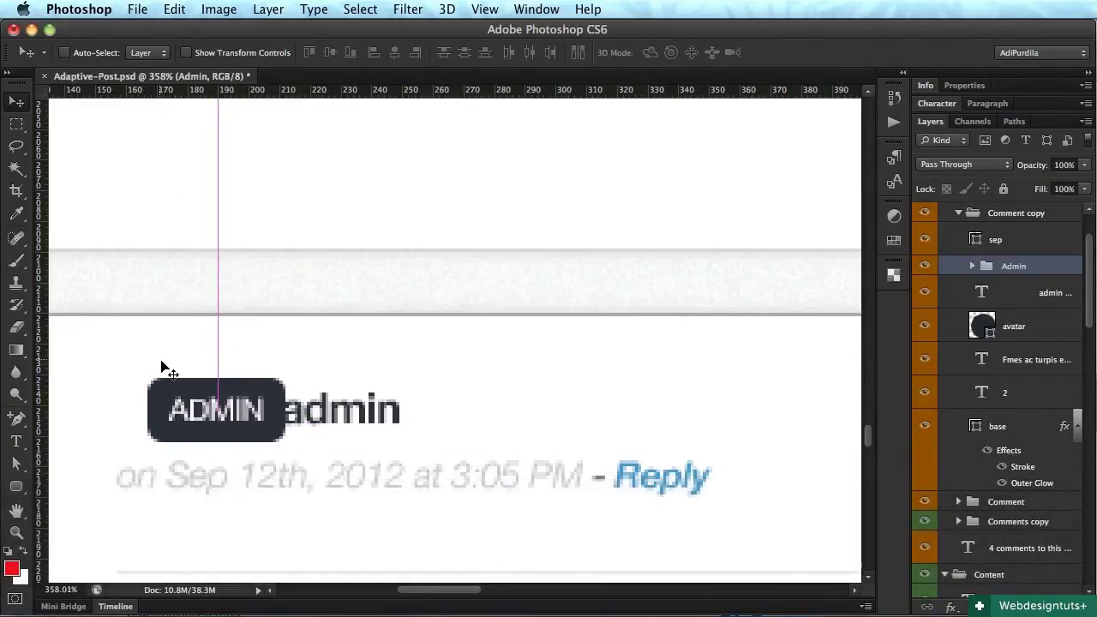
key(F1)
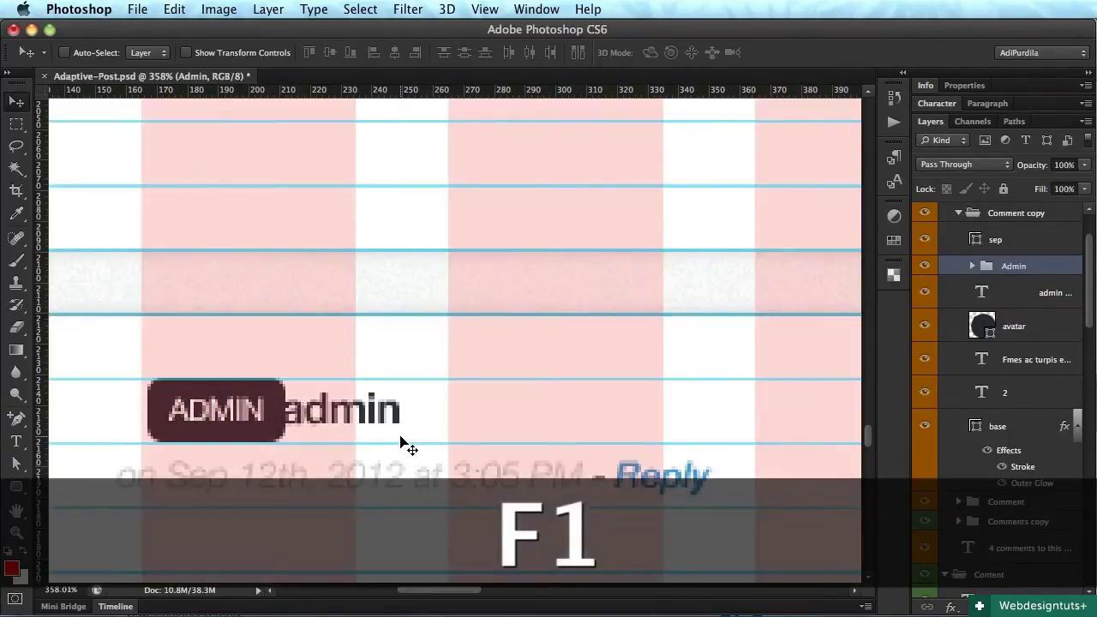
key(Left)
key(Left)
scroll(441, 469, left, 5)
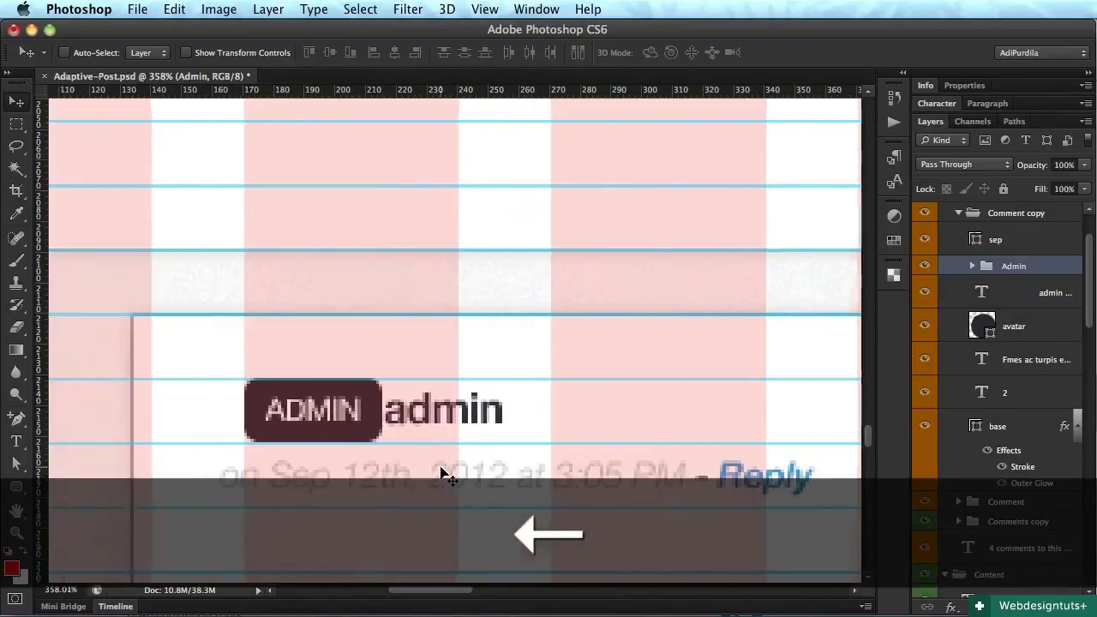
scroll(441, 469, right, 3)
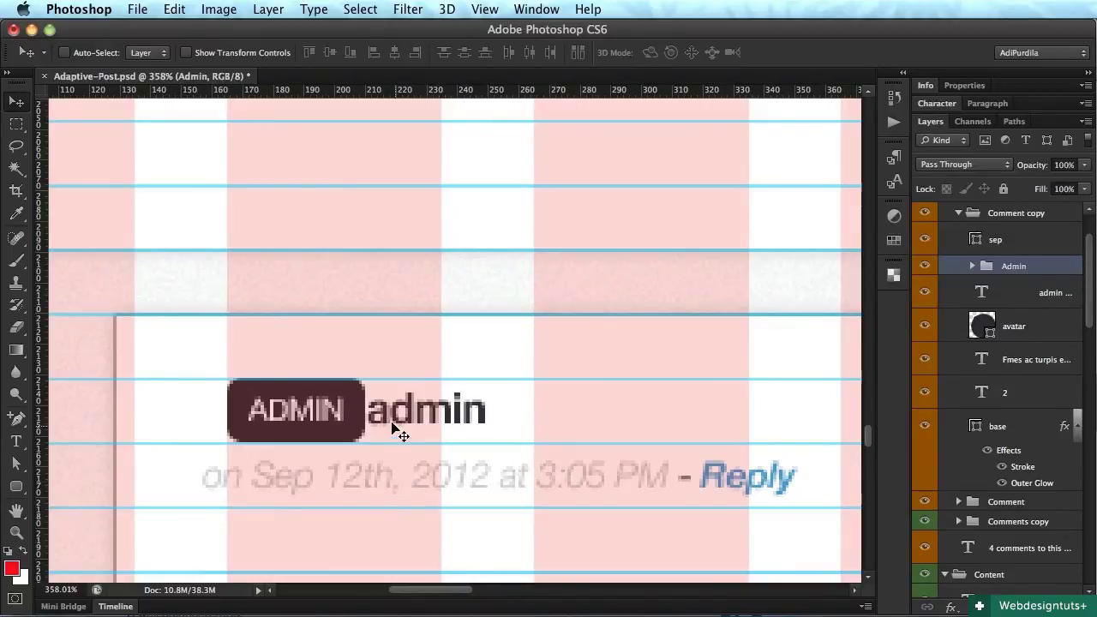
Increase the kerning in front of the "admin" name so it shifts clear of the ADMIN badge
double_click(409, 445)
key(shift+Right)
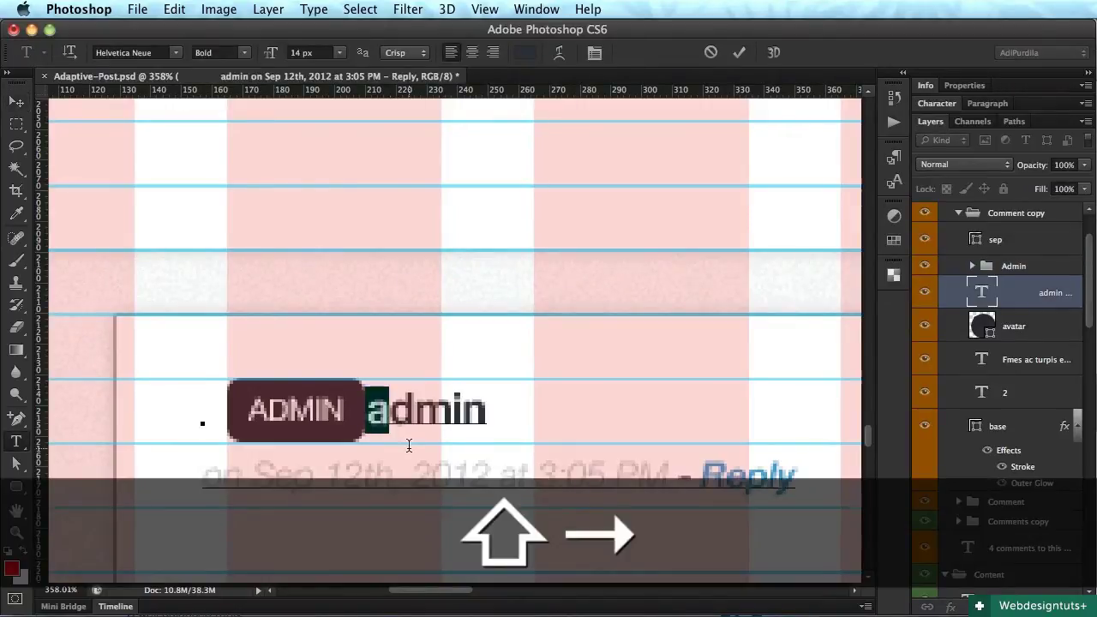
key(Left)
key(alt+Right)
key(alt+Right)
key(alt+Right)
key(alt+Right)
key(alt+Right)
key(alt+Right)
key(super+Return)
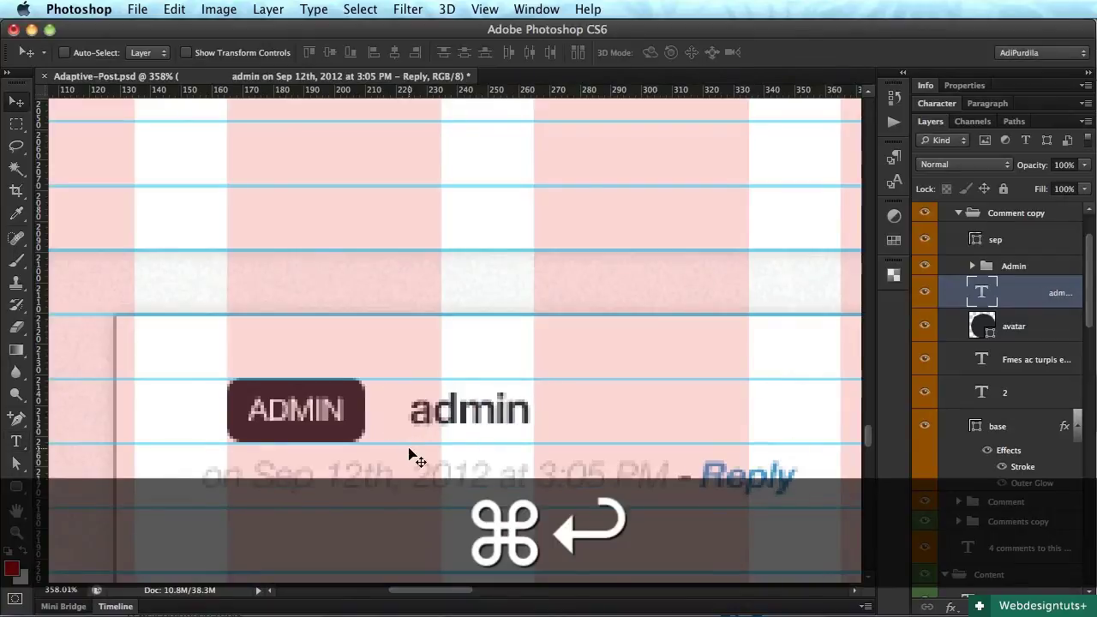
Reduce the kerning before the "admin" name slightly to tighten its gap to the badge
double_click(438, 443)
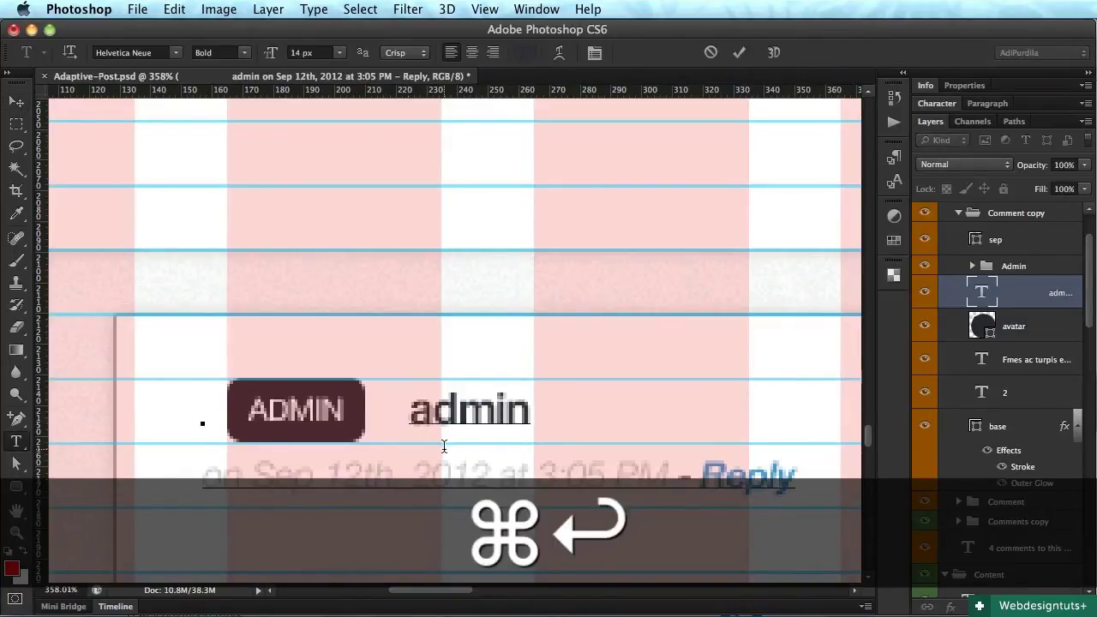
key(alt+Left)
key(alt+Left)
key(alt+Left)
key(alt+Left)
key(super+Return)
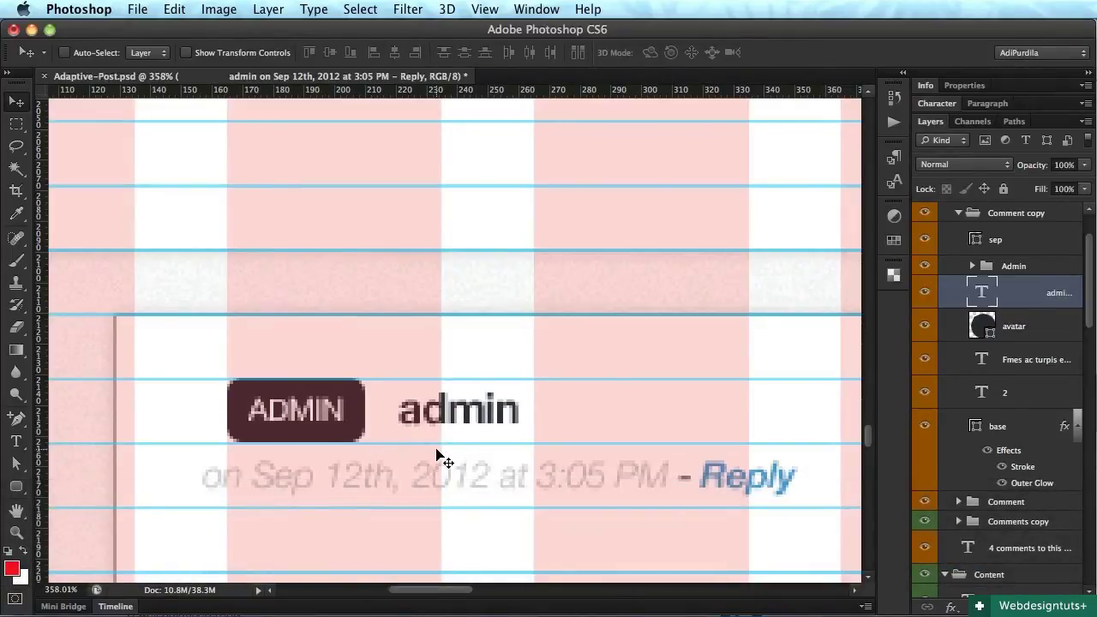
Hide the grid and guides and view the comments at 100% zoom
key(F2)
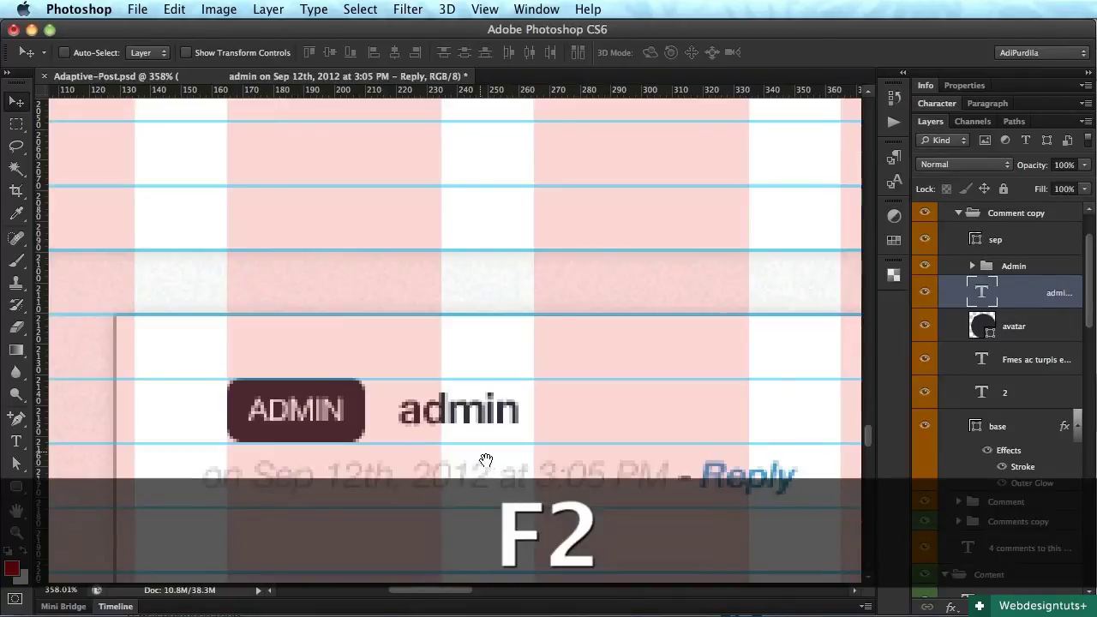
key(Escape)
key(F1)
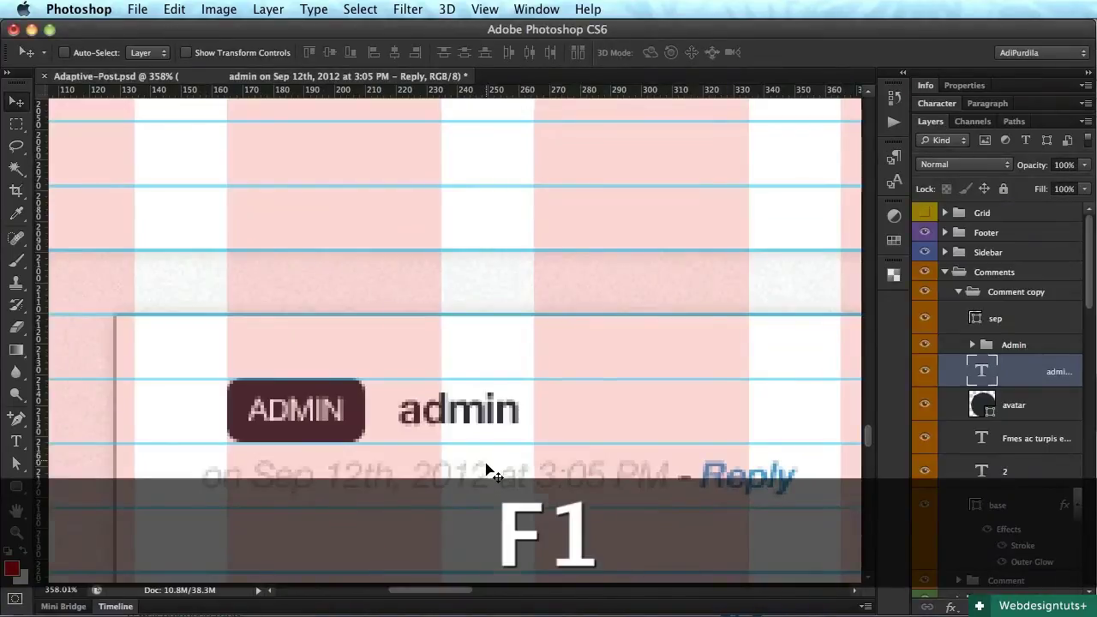
key(super+1)
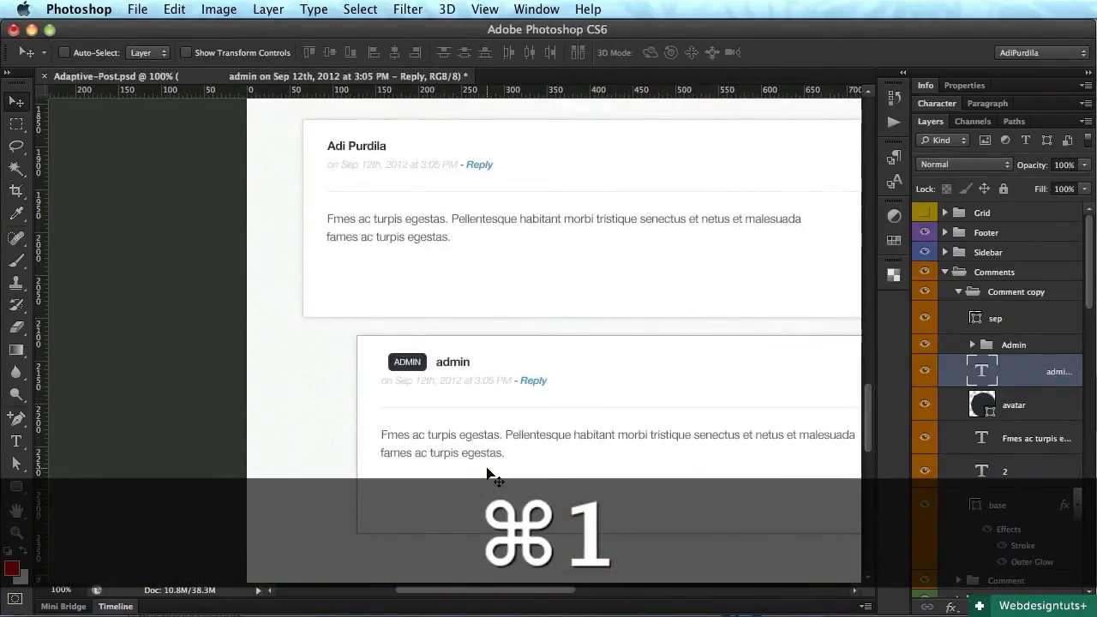
Save, and move the whole Admin badge group about 8 px left, level with the start of the date line
key(z)
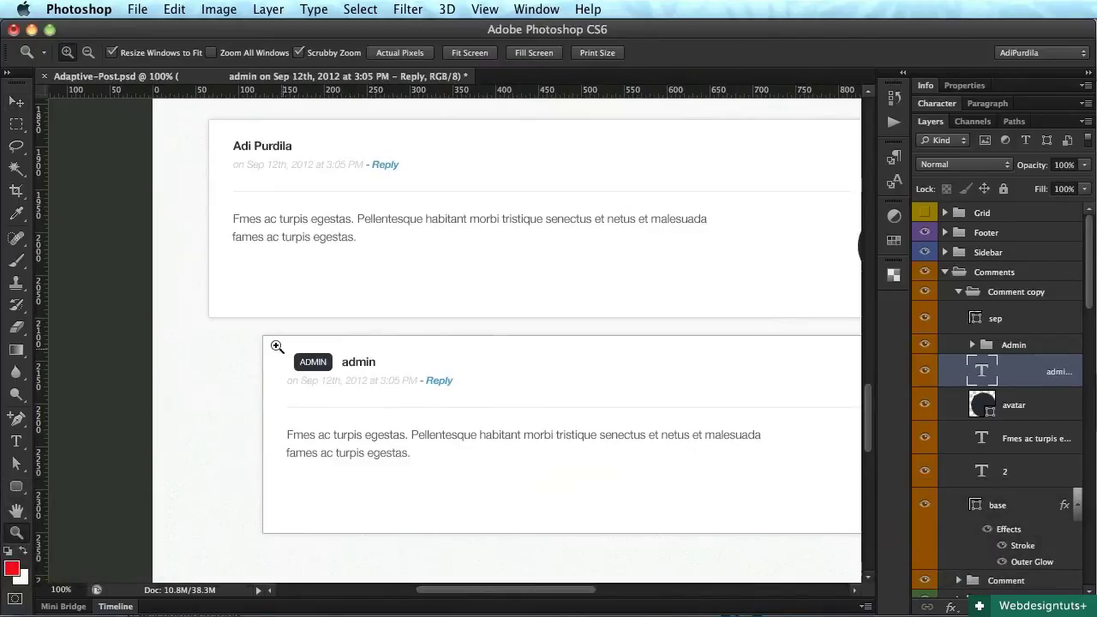
drag(277, 346, 366, 447)
key(v)
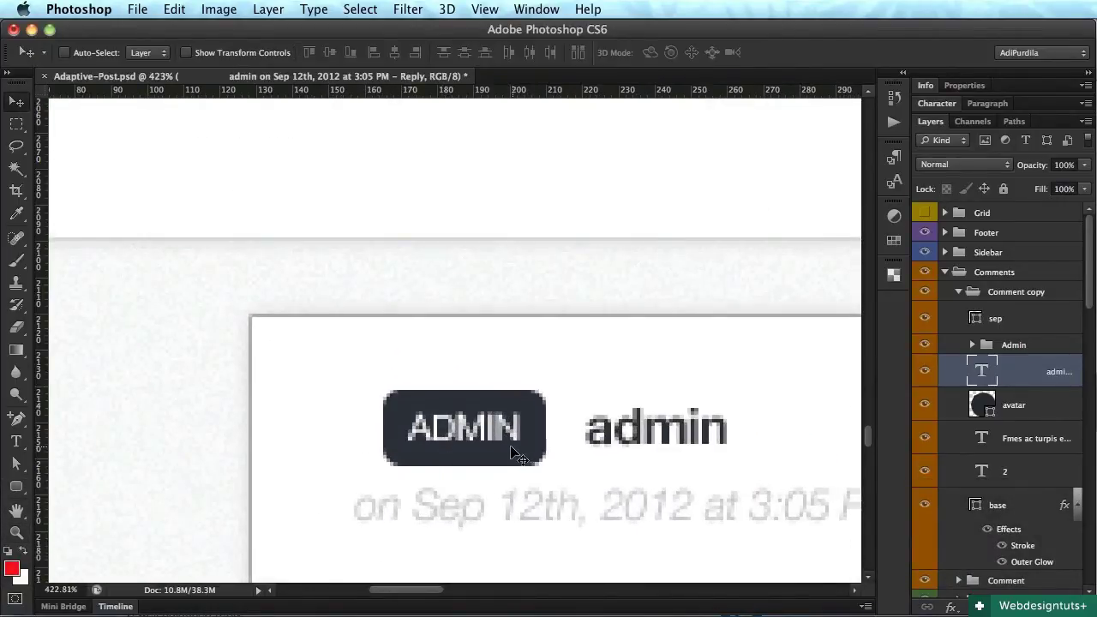
double_click(463, 433)
key(Escape)
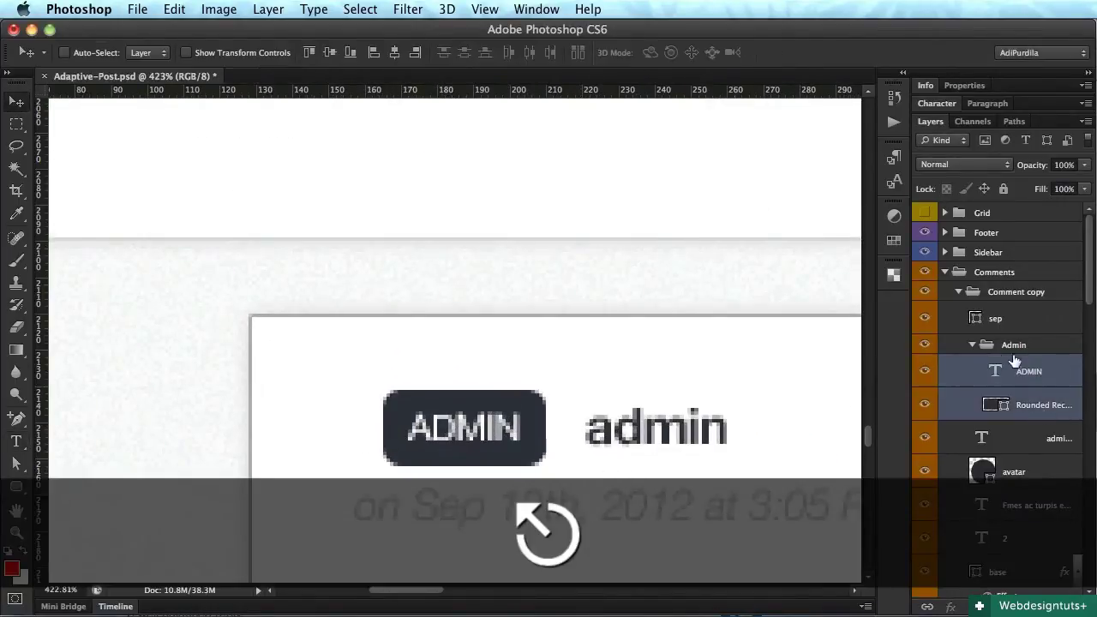
click(1013, 344)
click(972, 345)
key(super+s)
drag(498, 414, 457, 428)
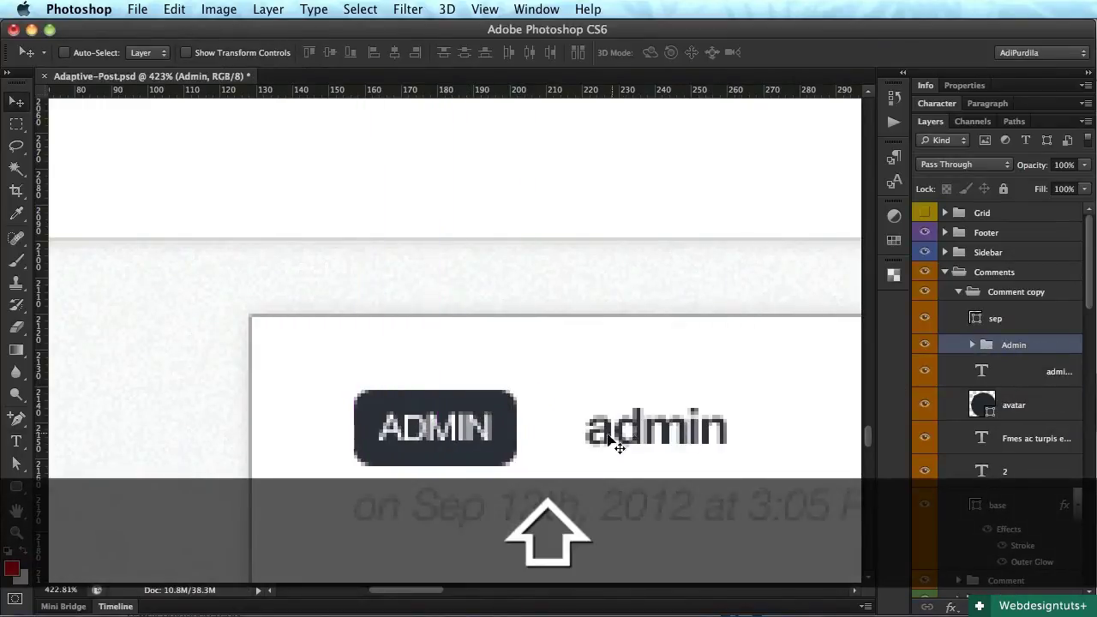
Delete two spaces before the "admin" name to bring it closer to the badge, and save the document
key(t)
click(588, 428)
key(BackSpace)
key(BackSpace)
key(super+Return)
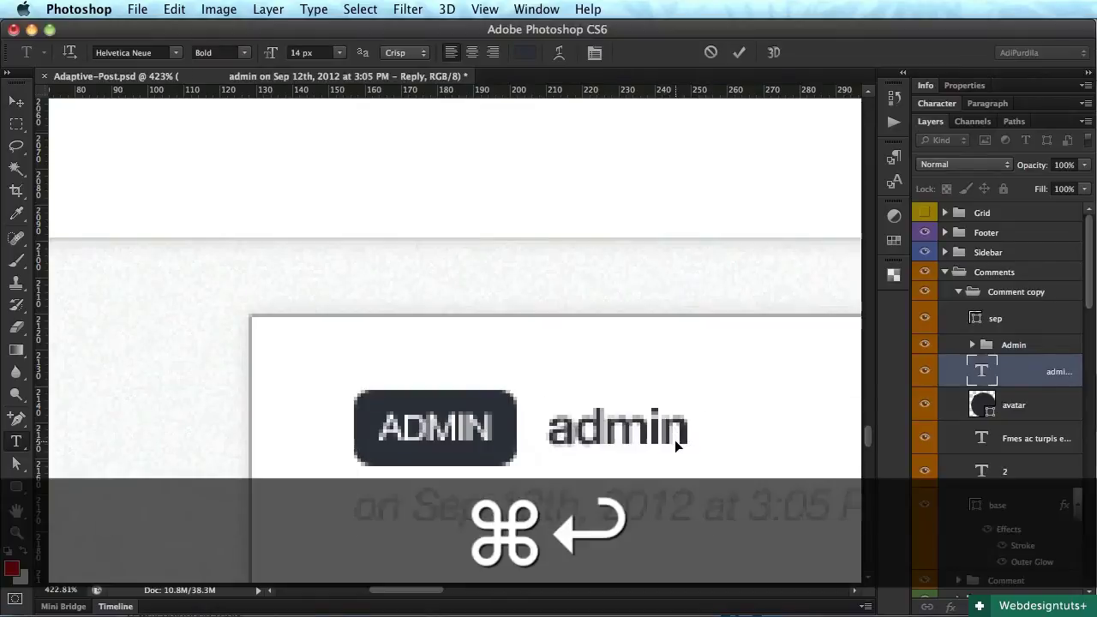
key(super+1)
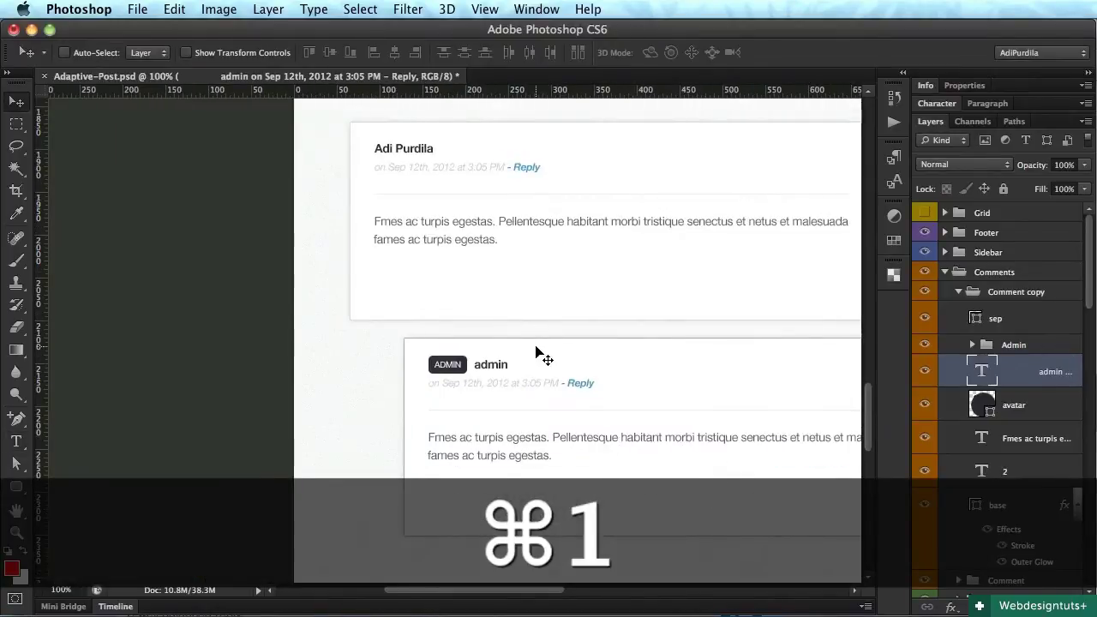
scroll(537, 330, right, 10)
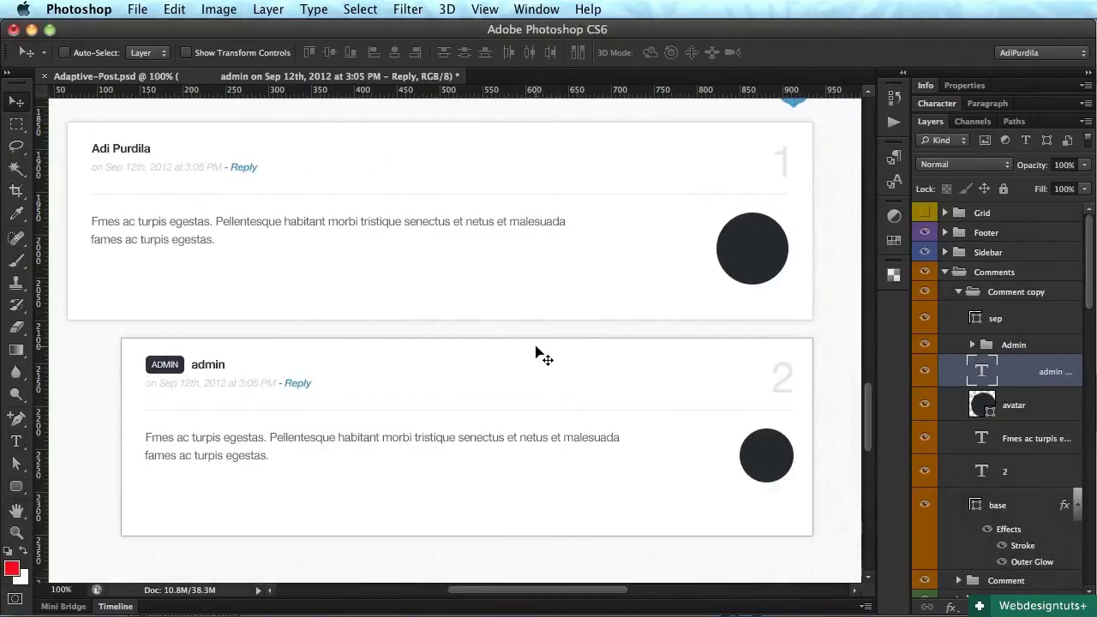
scroll(539, 353, left, 1)
key(super+s)
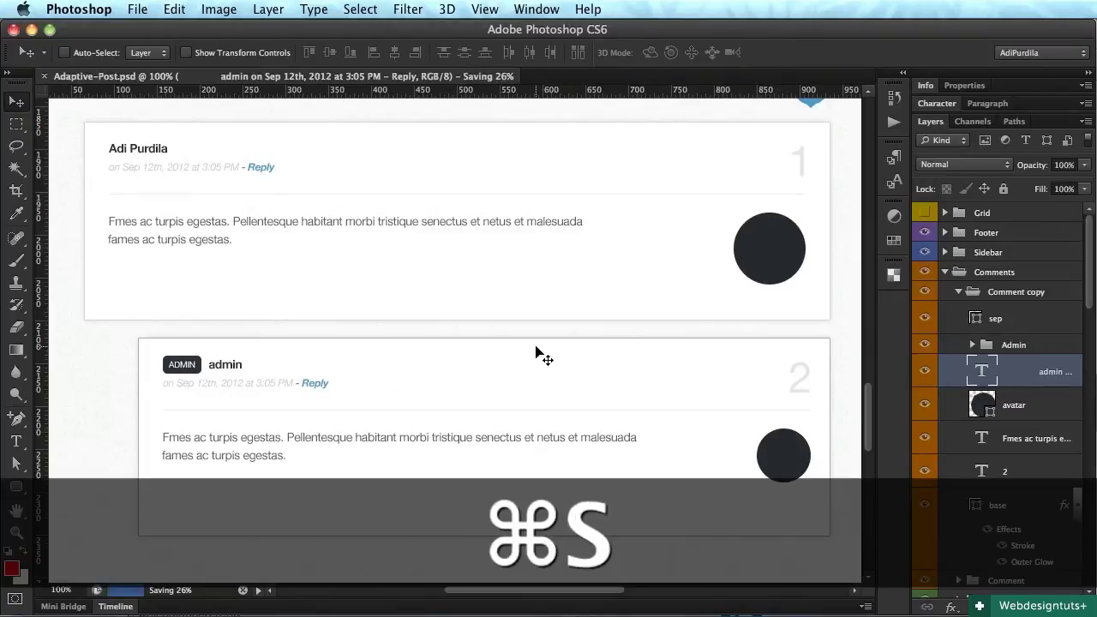
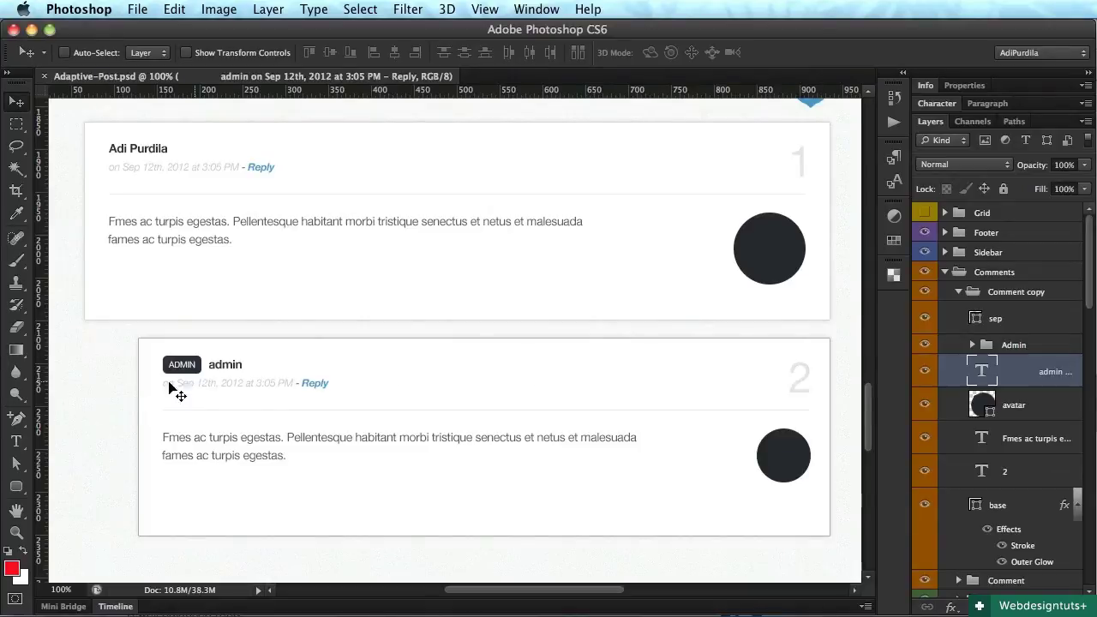
Draw a 1 px vertical line about 231 px tall above the sep layer and place it in line with the first comment's left edge
scroll(189, 411, left, 3)
key(z)
drag(214, 406, 322, 413)
scroll(323, 413, down, 3)
key(v)
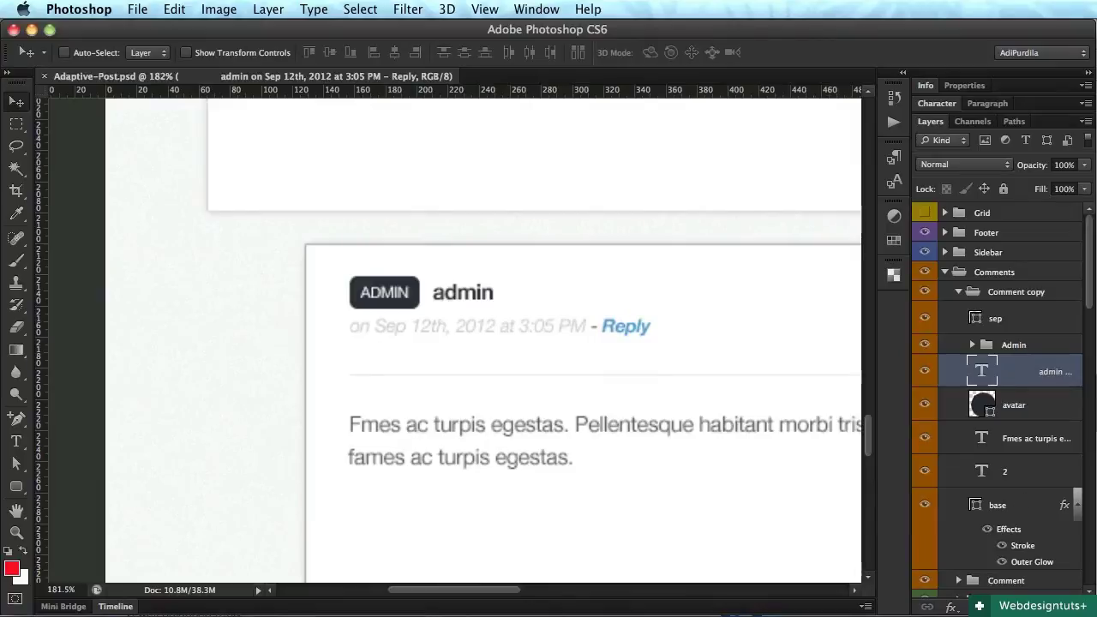
click(1015, 321)
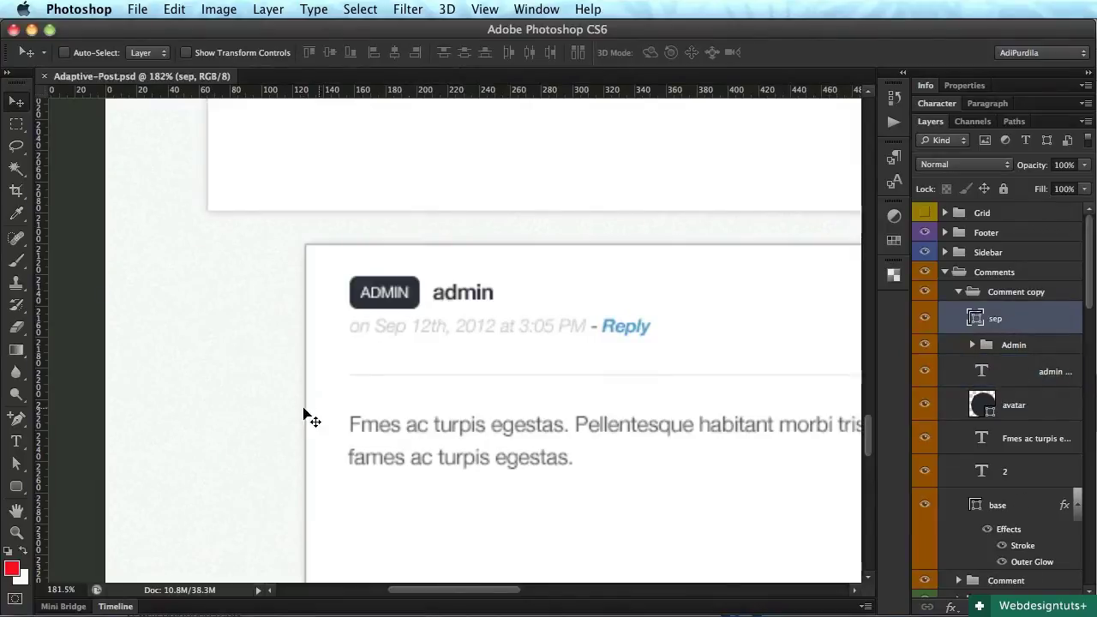
drag(15, 486, 94, 553)
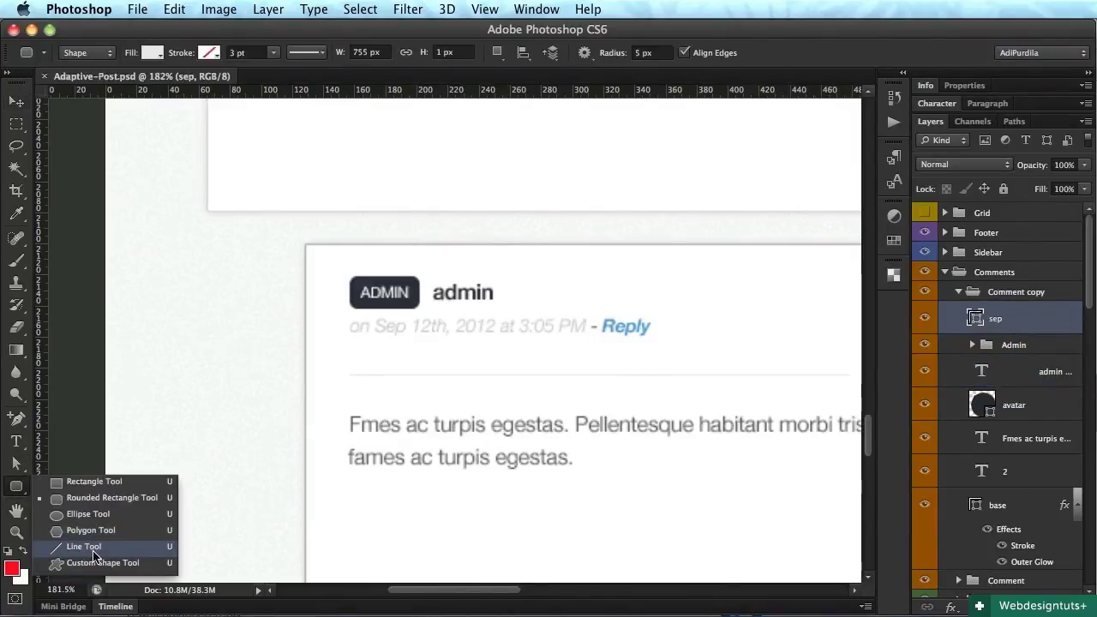
click(94, 547)
scroll(325, 248, down, 5)
scroll(321, 245, up, 1)
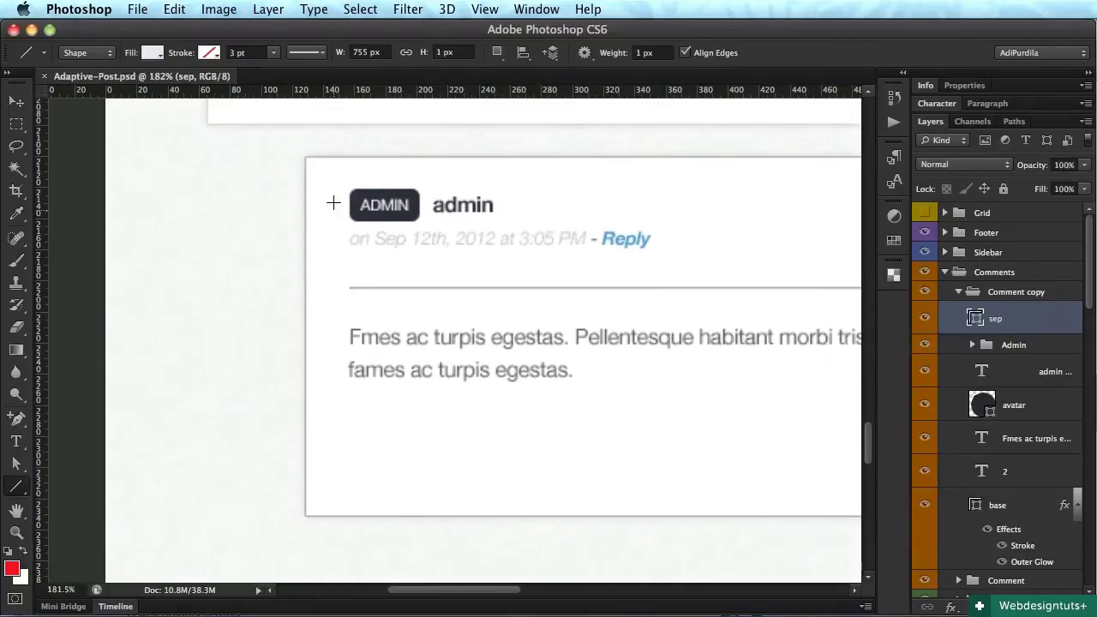
drag(333, 156, 380, 514)
key(Return)
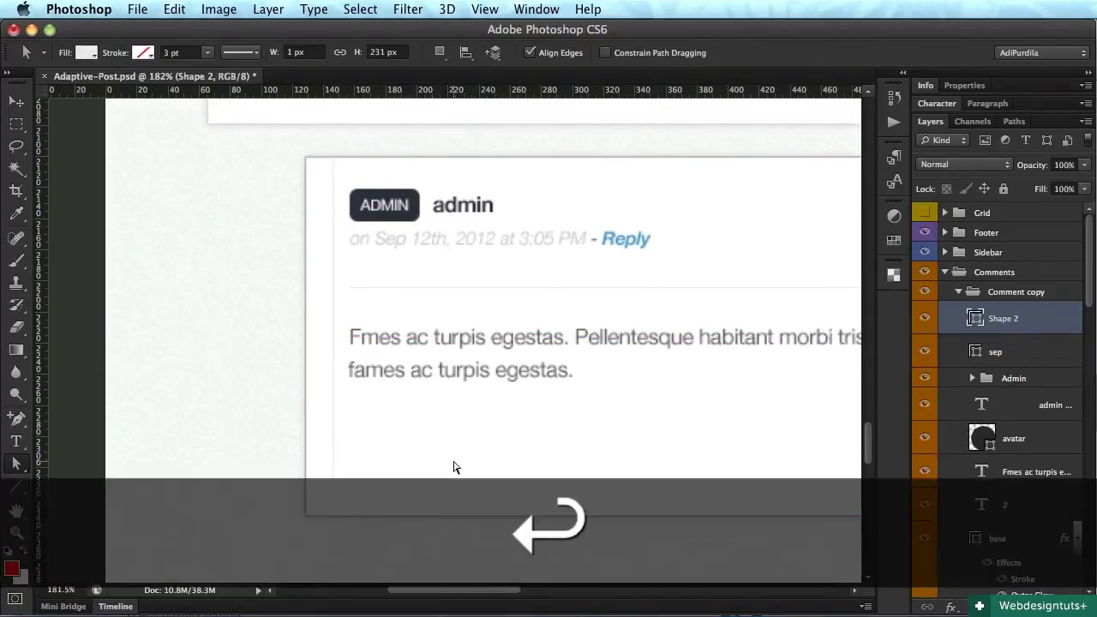
drag(437, 424, 322, 418)
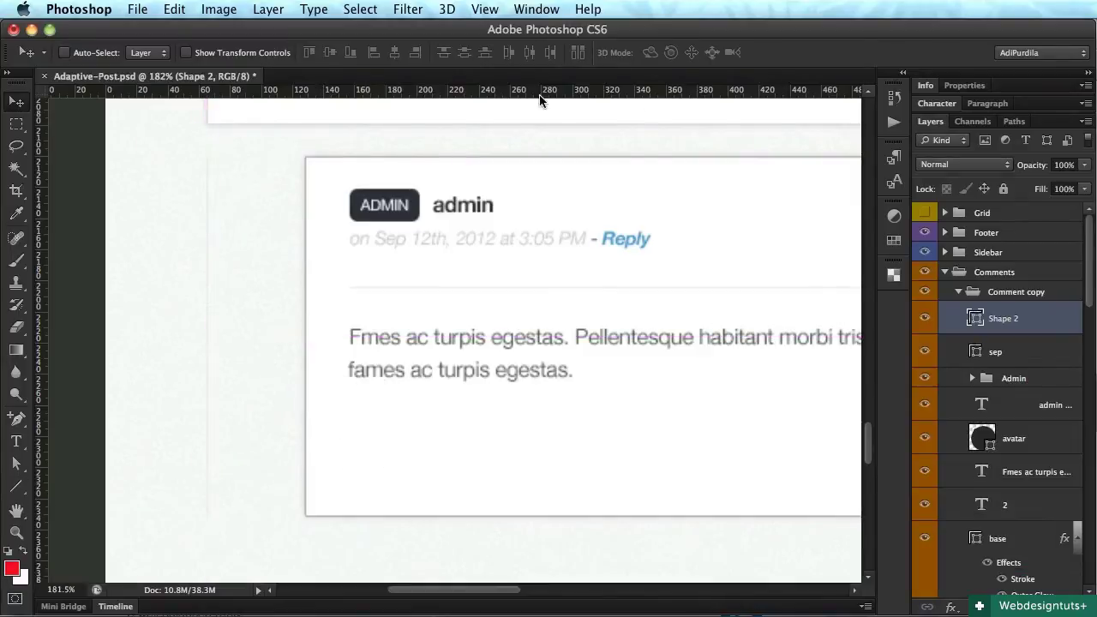
Set the vertical line's fill colour to #d7d7d7
key(t)
key(v)
key(t)
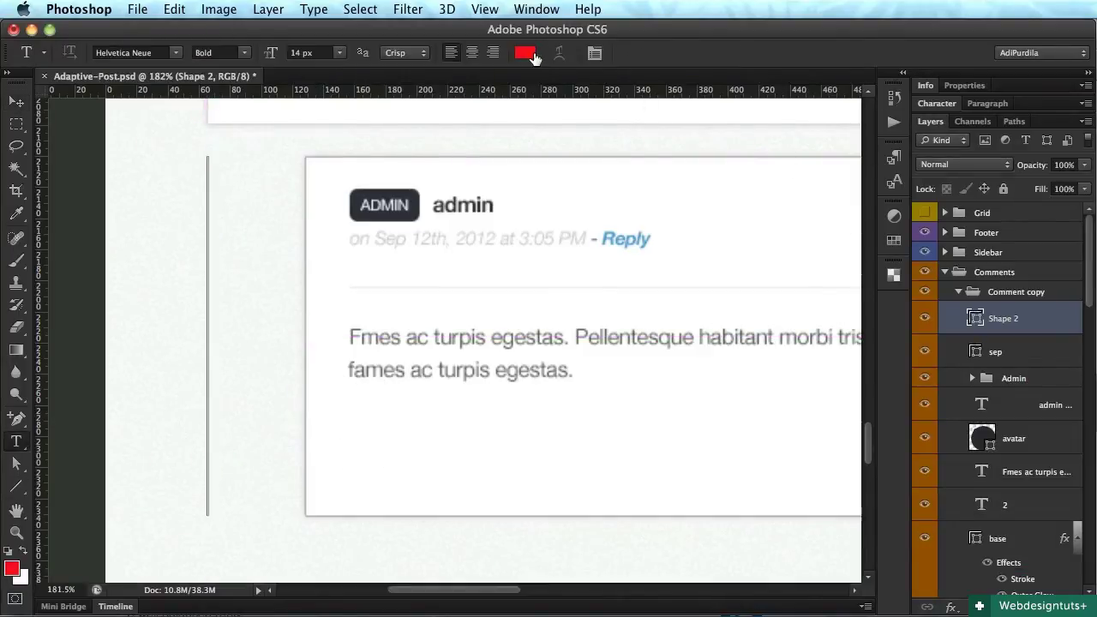
key(v)
double_click(975, 318)
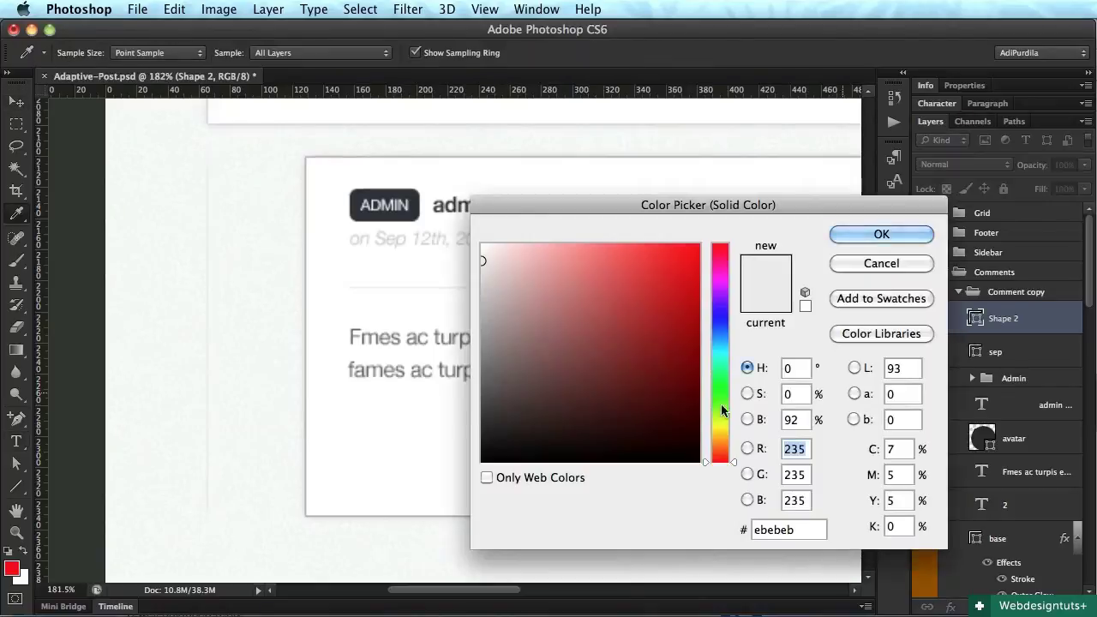
key(super+alt+c)
drag(338, 360, 781, 532)
key(Escape)
double_click(782, 532)
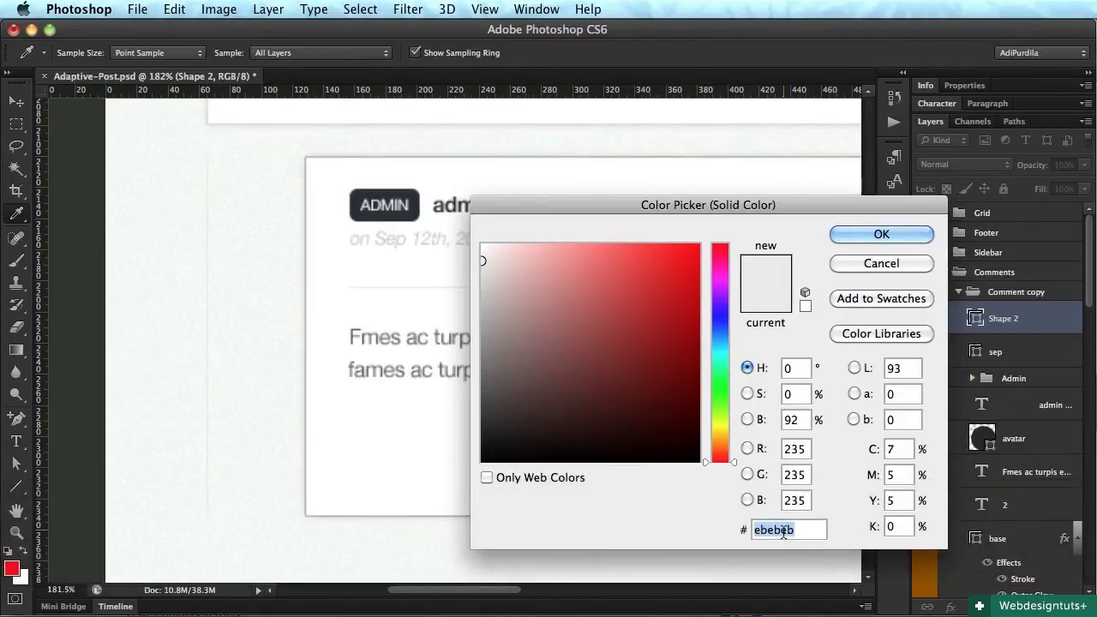
text(d7d7dd)
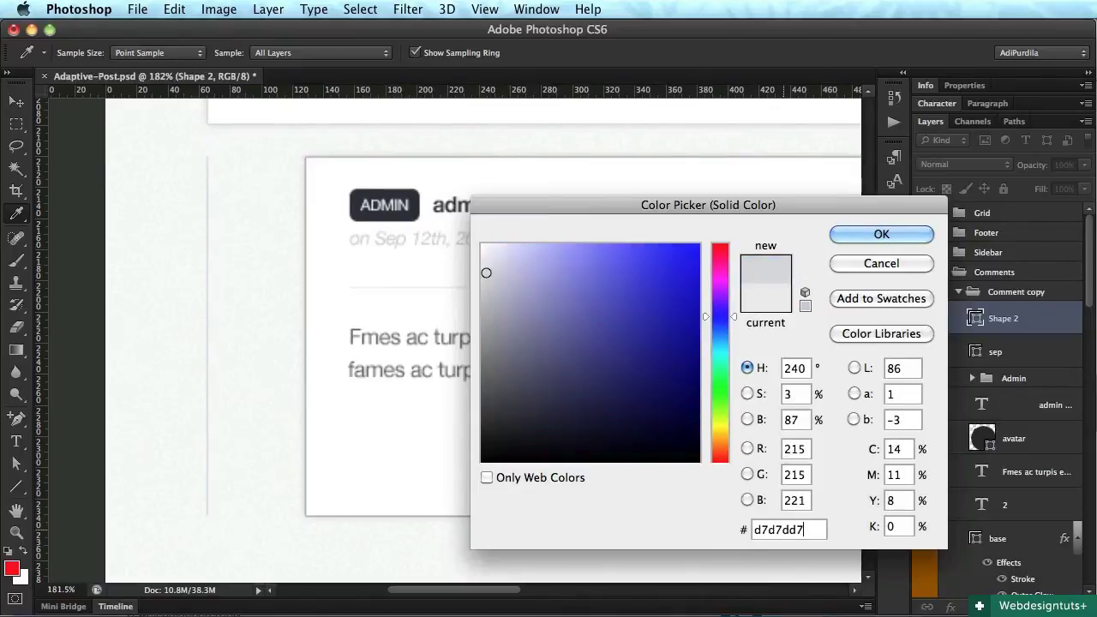
key(BackSpace)
text(7)
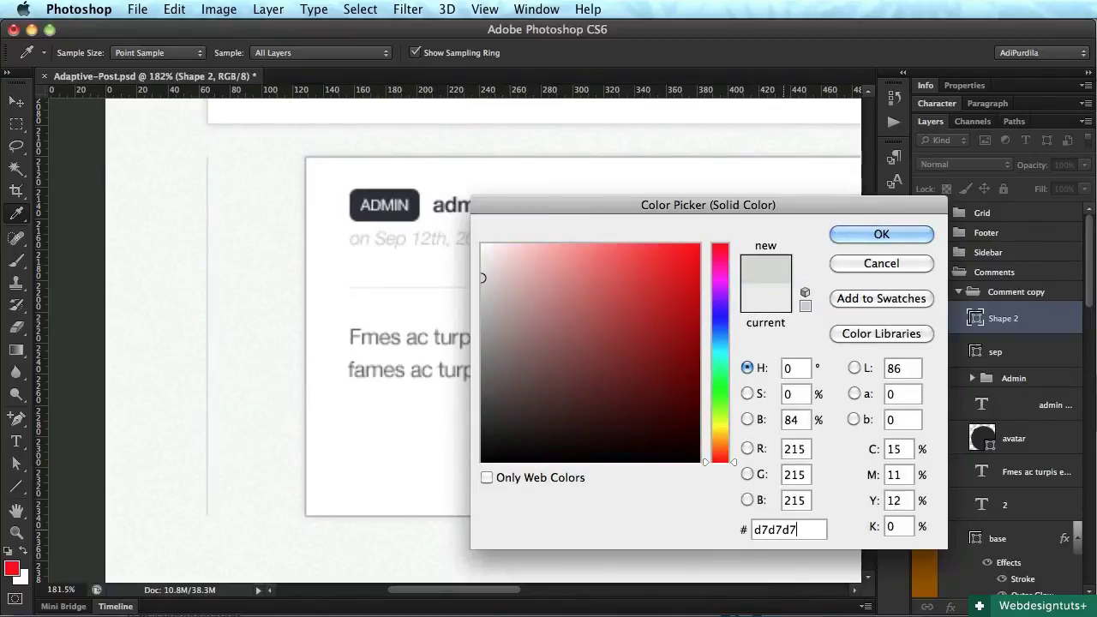
key(Return)
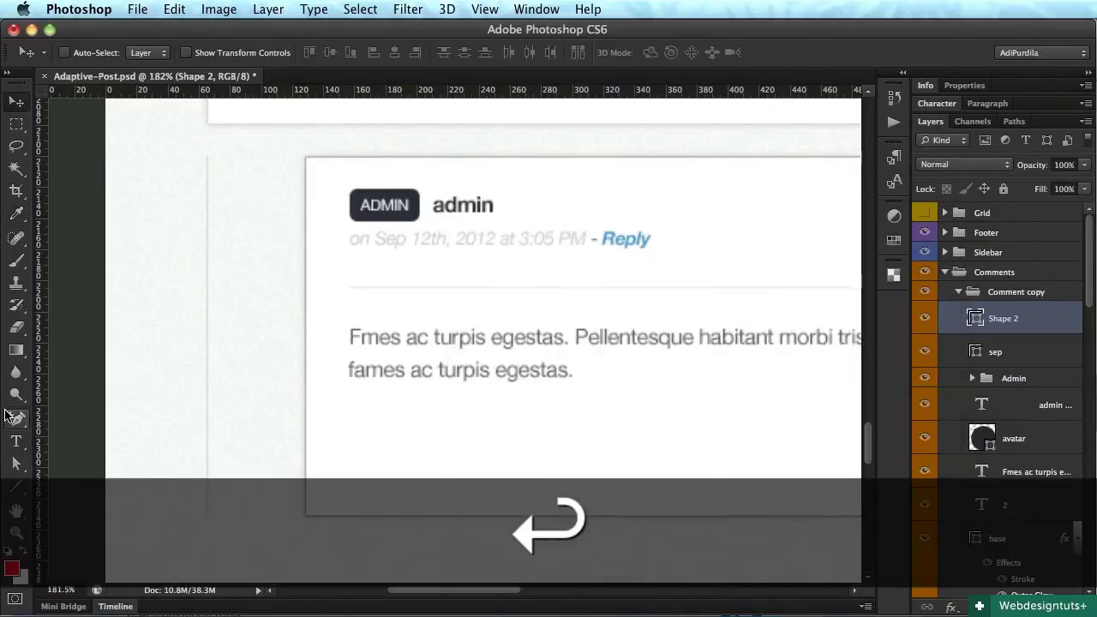
Draw a short 1 px horizontal line about 32 px long beside the admin reply at badge height, nudge it down 1 px, and save
key(u)
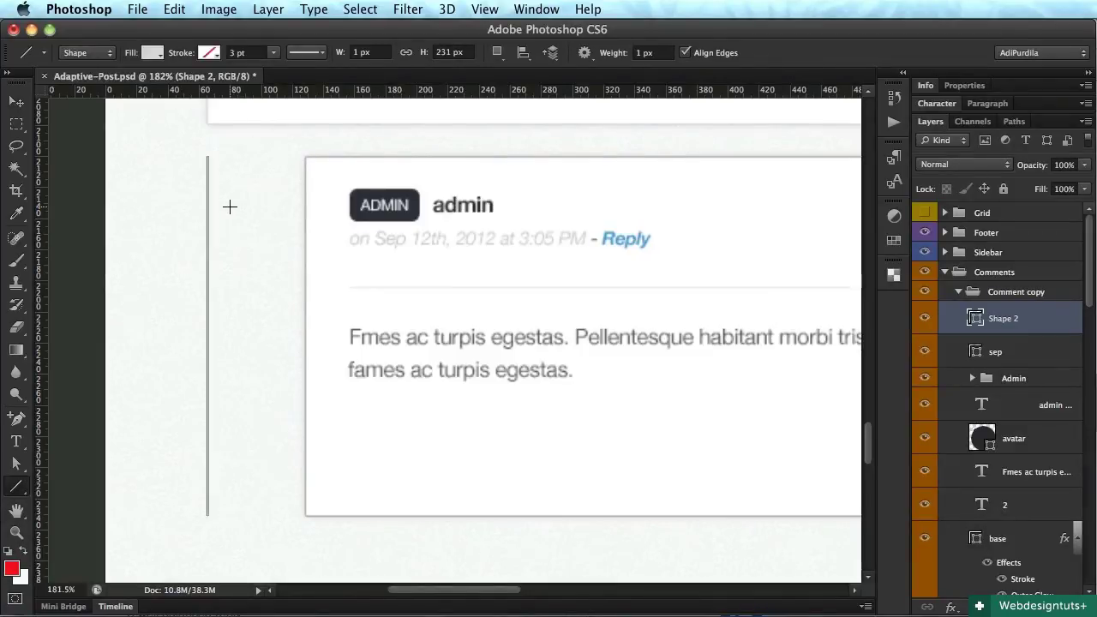
key(shift)
drag(230, 206, 281, 220)
key(Return)
key(v)
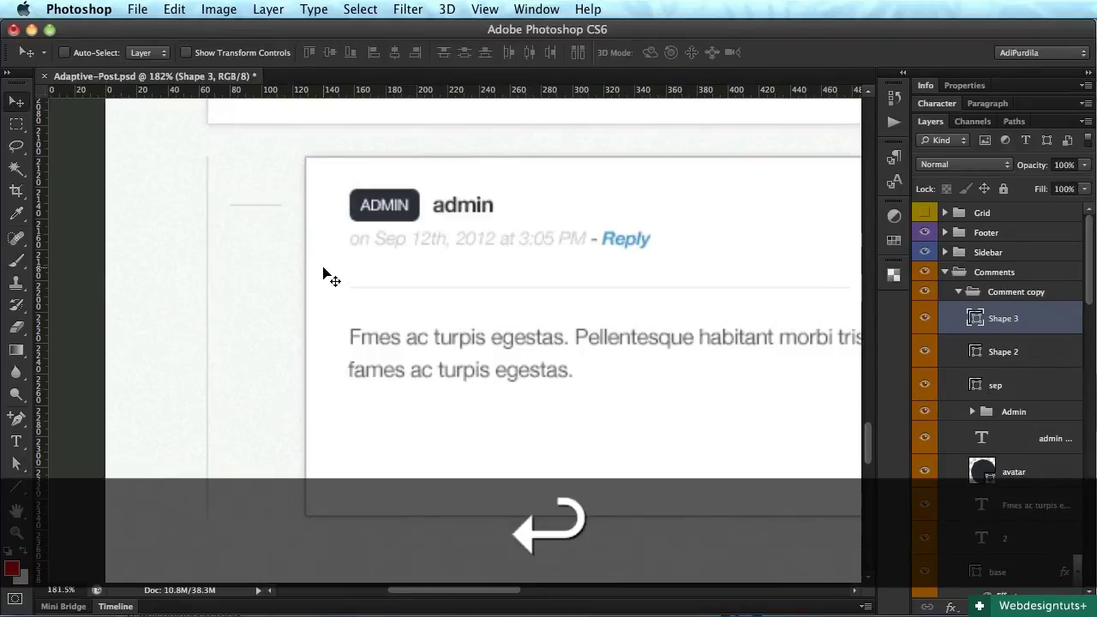
key(Down)
key(super+s)
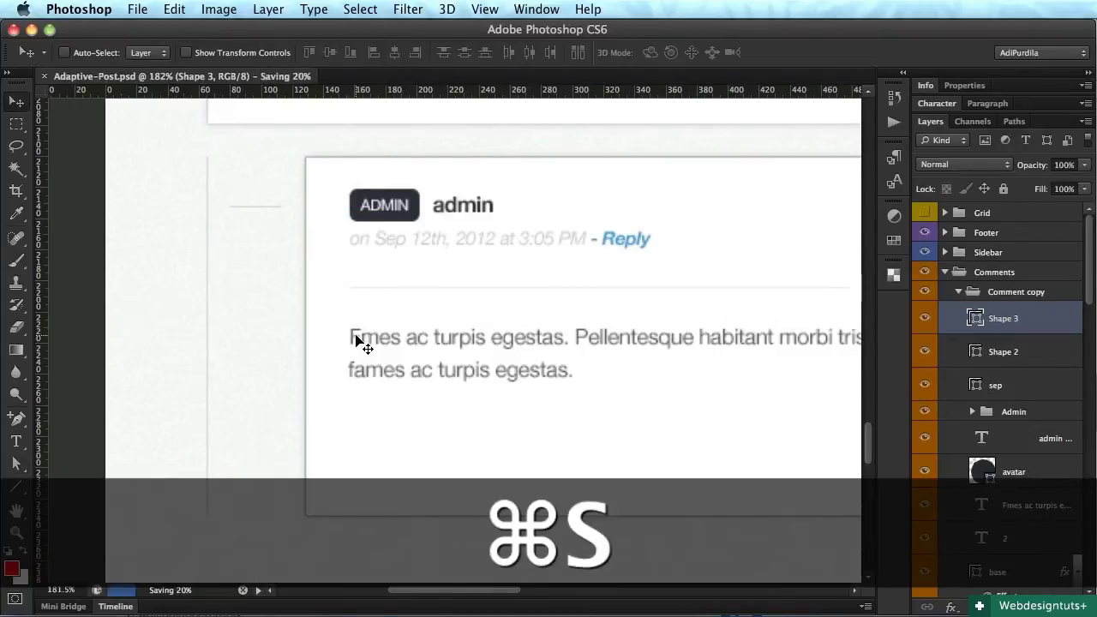
Move the vertical connector line right by about 28 px, in line with the first comment's text
key(super+1)
scroll(427, 345, right, 5)
scroll(427, 345, up, 2)
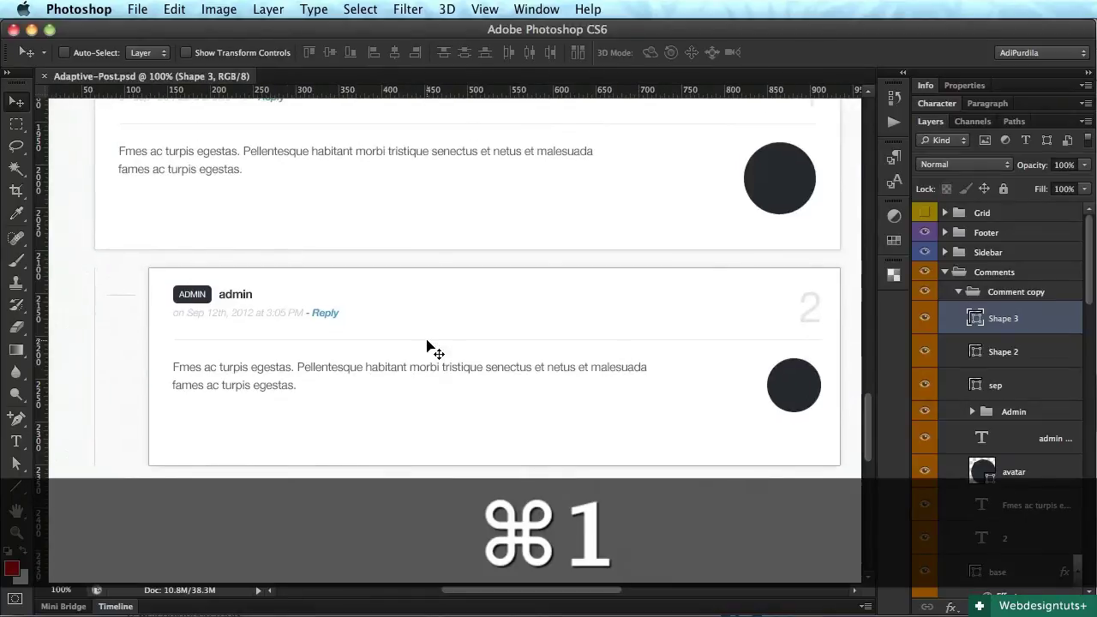
scroll(427, 344, left, 2)
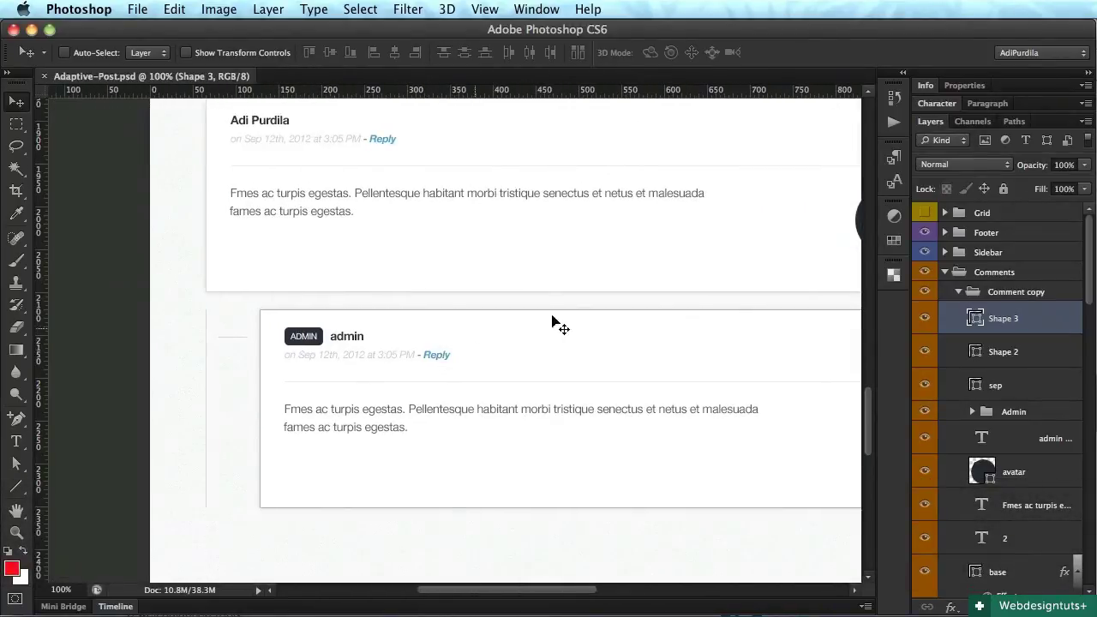
click(1045, 352)
drag(215, 396, 289, 397)
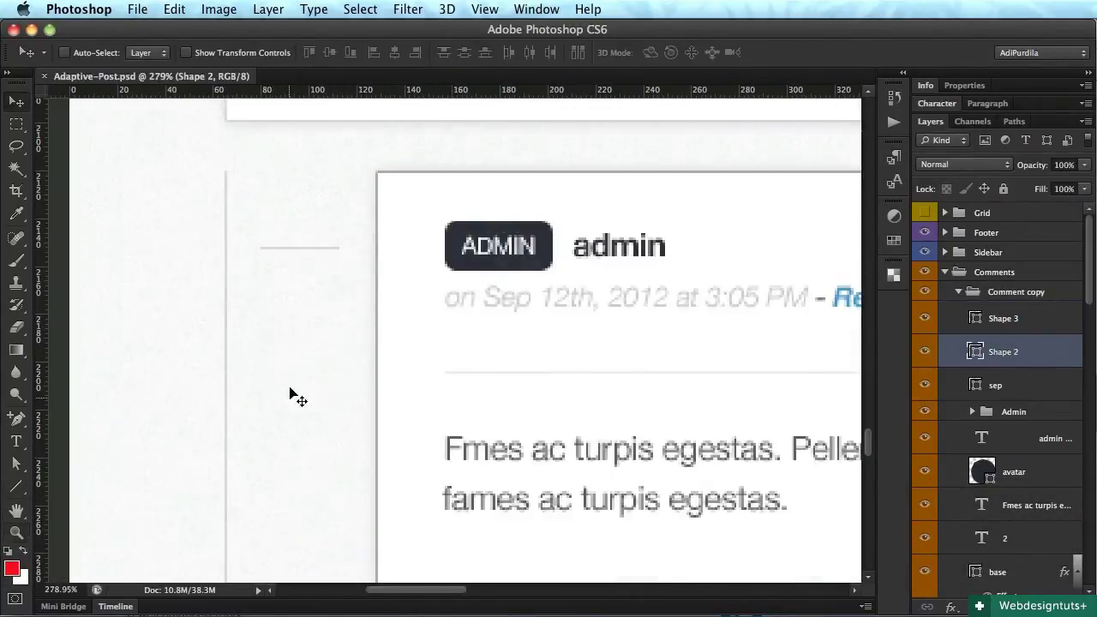
key(shift+Right)
drag(307, 311, 316, 311)
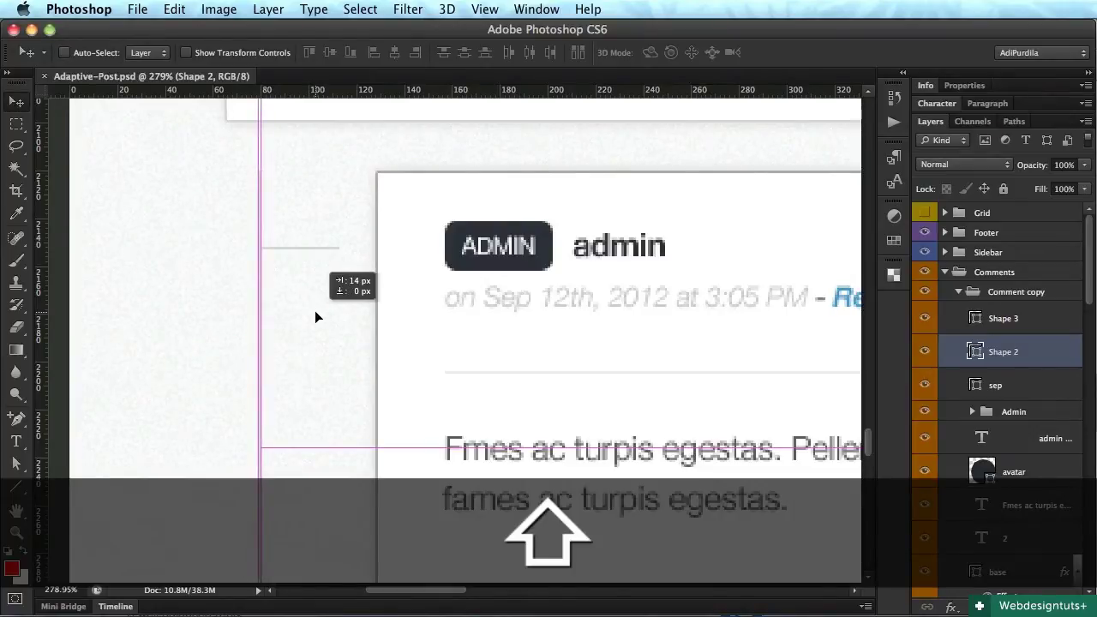
drag(316, 311, 350, 318)
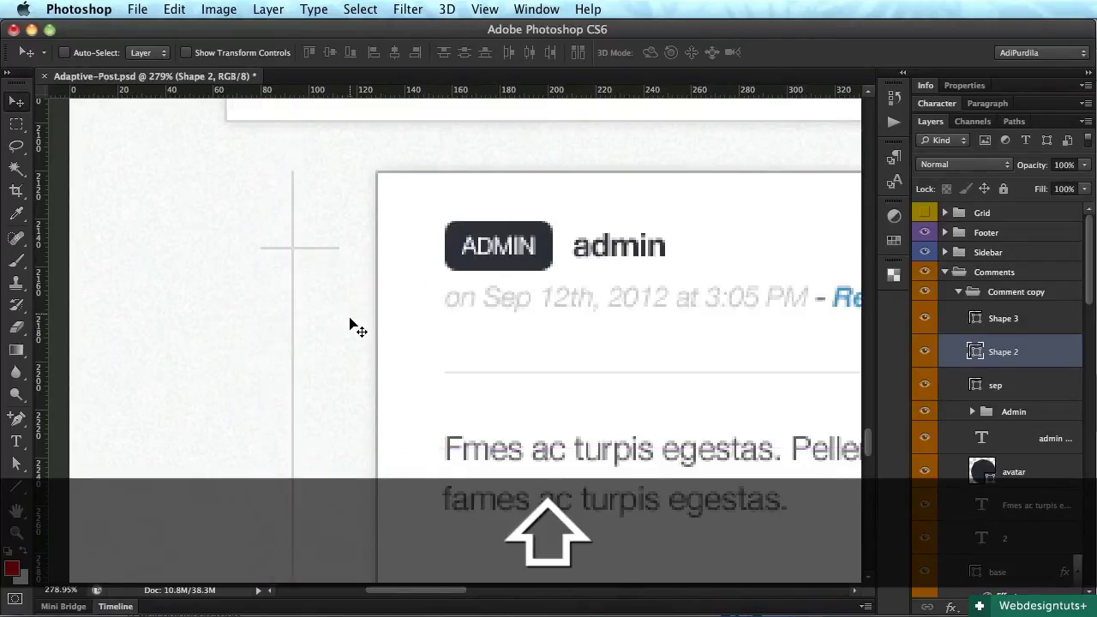
Move the short horizontal connector line between the vertical line and the reply box, and scale its width to 63.64%
key(super)
super+click(324, 256)
mouse_move(326, 267)
mouse_down()
mouse_move(342, 267)
mouse_move(313, 267)
mouse_move(332, 270)
mouse_up()
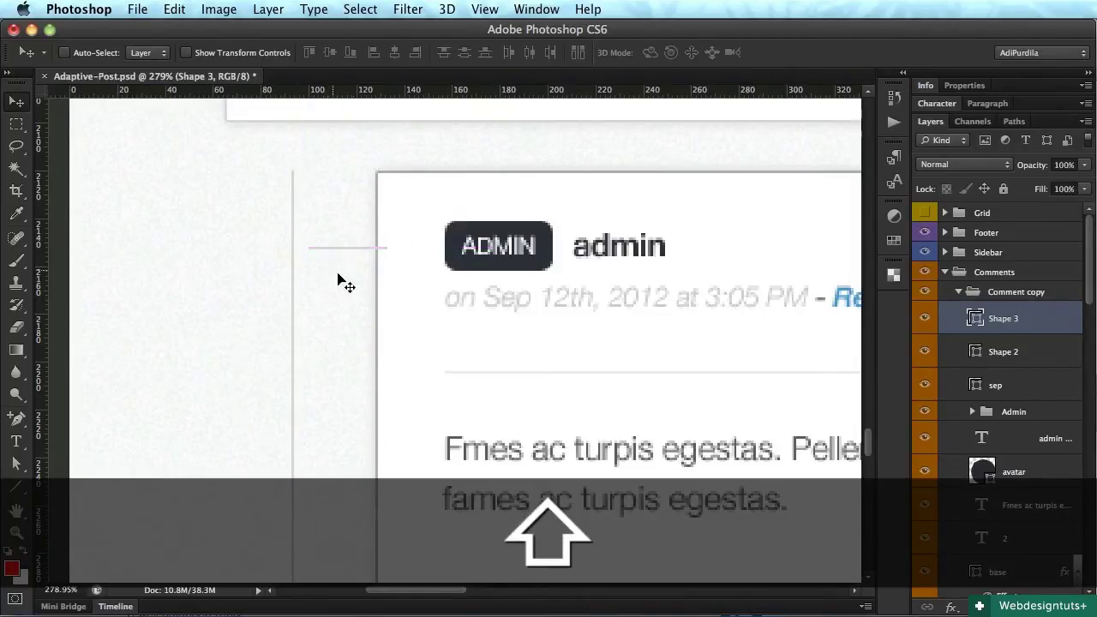
key(z)
drag(372, 232, 306, 328)
key(super+t)
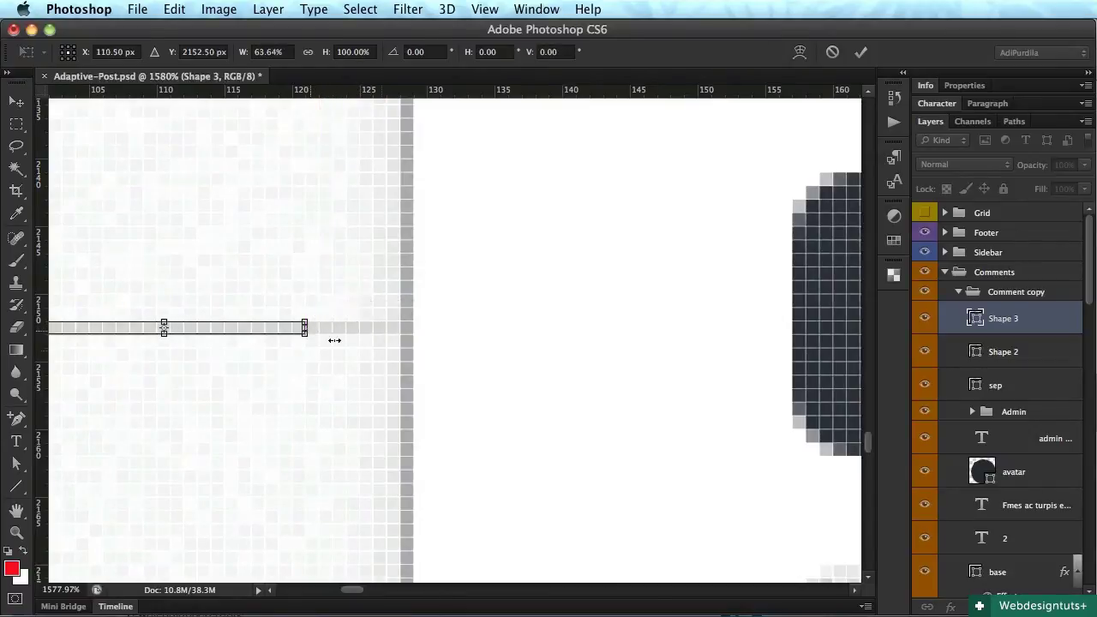
key(Return)
key(super+1)
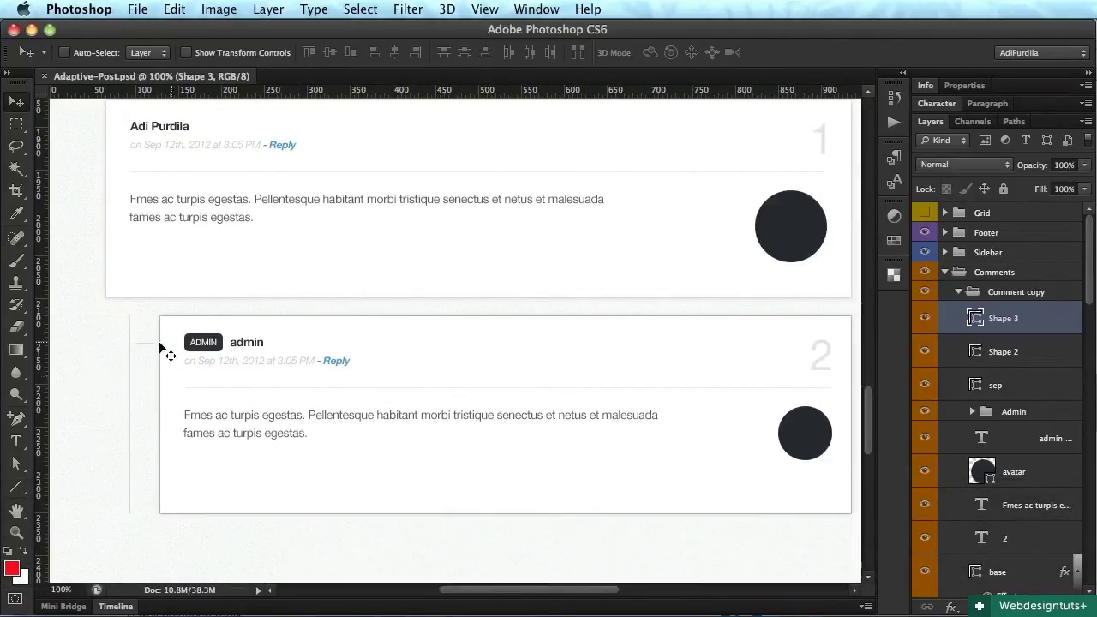
Collapse the Comment copy group, create a group named "Comment Form" above it, and save the document
scroll(351, 398, right, 2)
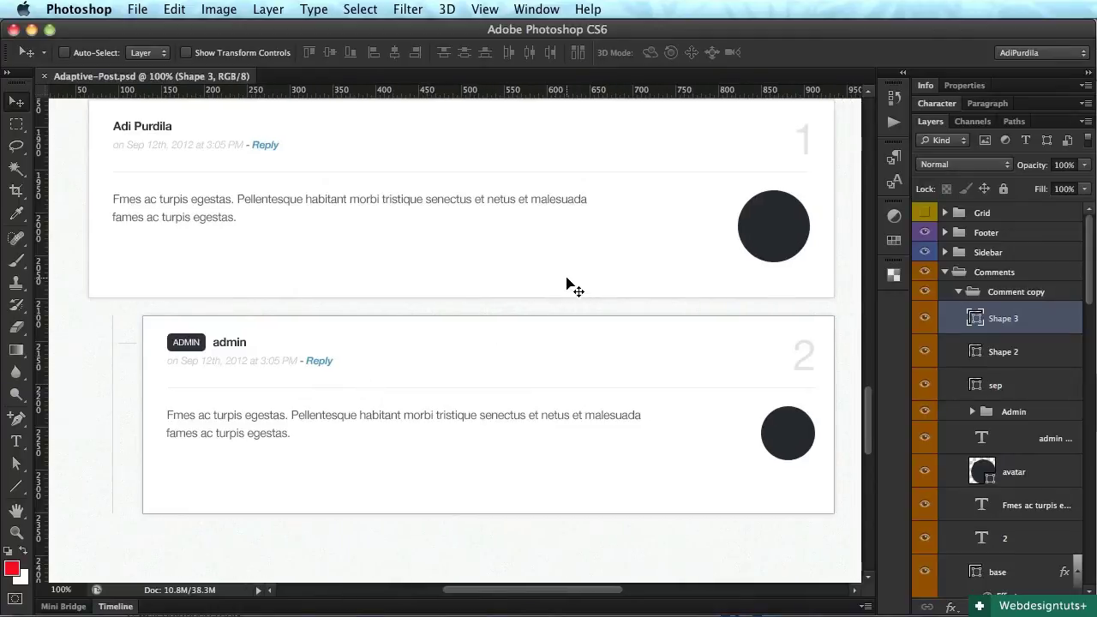
scroll(568, 285, up, 3)
scroll(568, 285, down, 4)
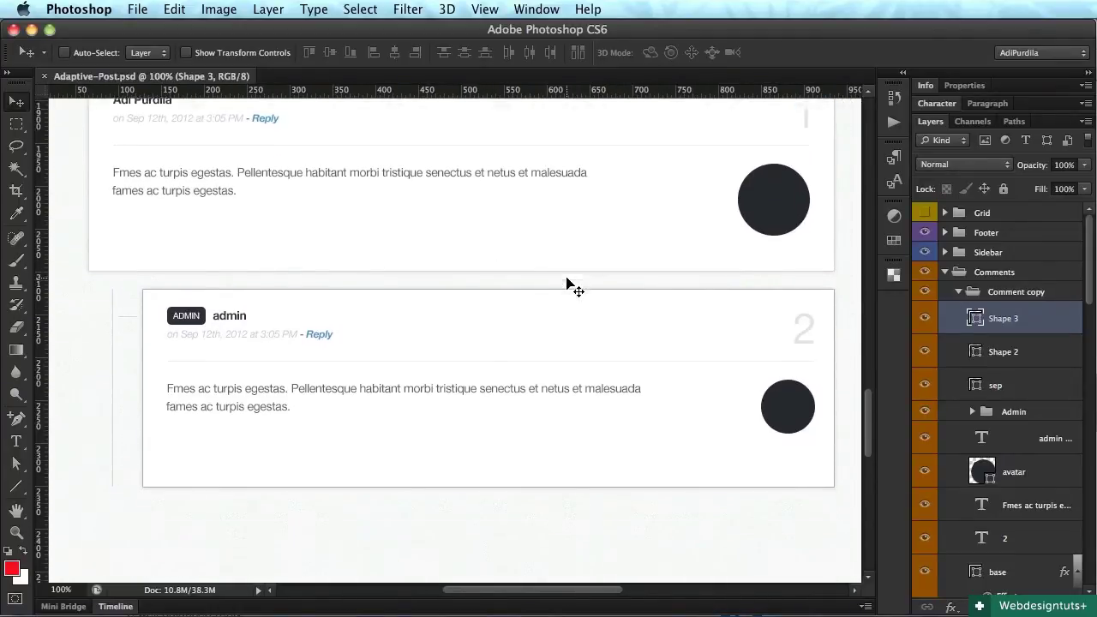
scroll(572, 289, down, 4)
scroll(568, 285, down, 3)
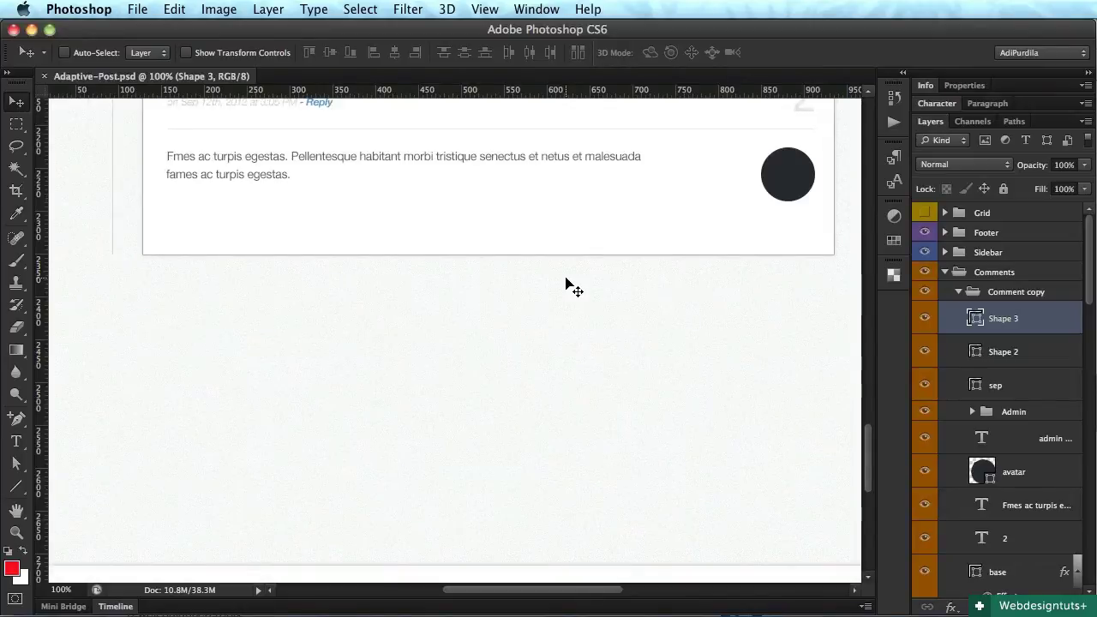
click(958, 291)
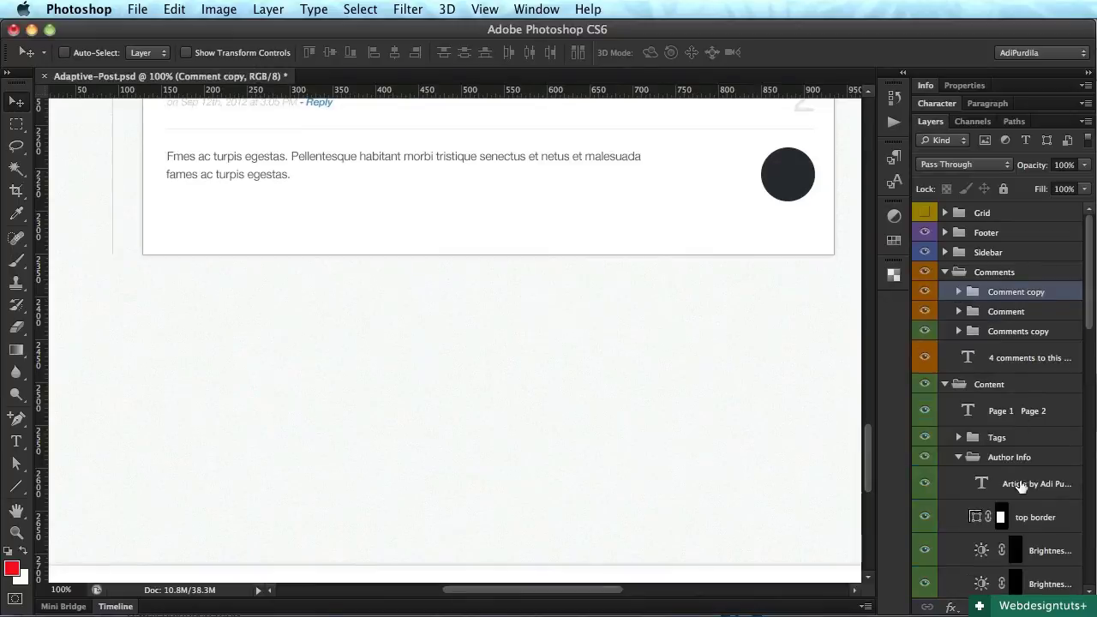
click(1022, 605)
double_click(1001, 292)
text(C)
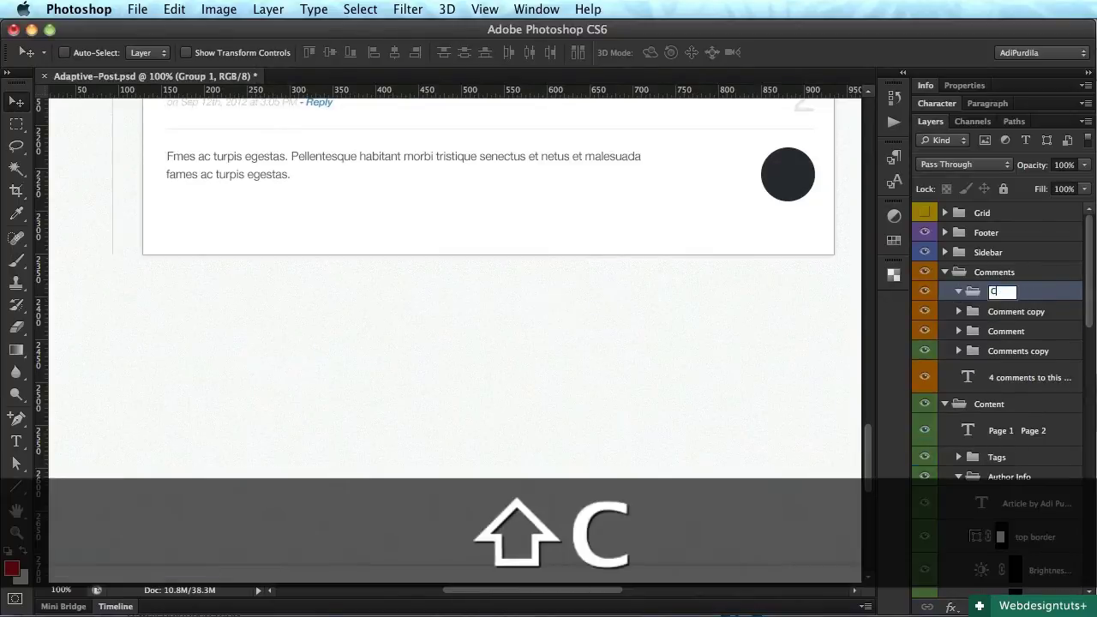
text(omment Form)
key(Return)
key(super+s)
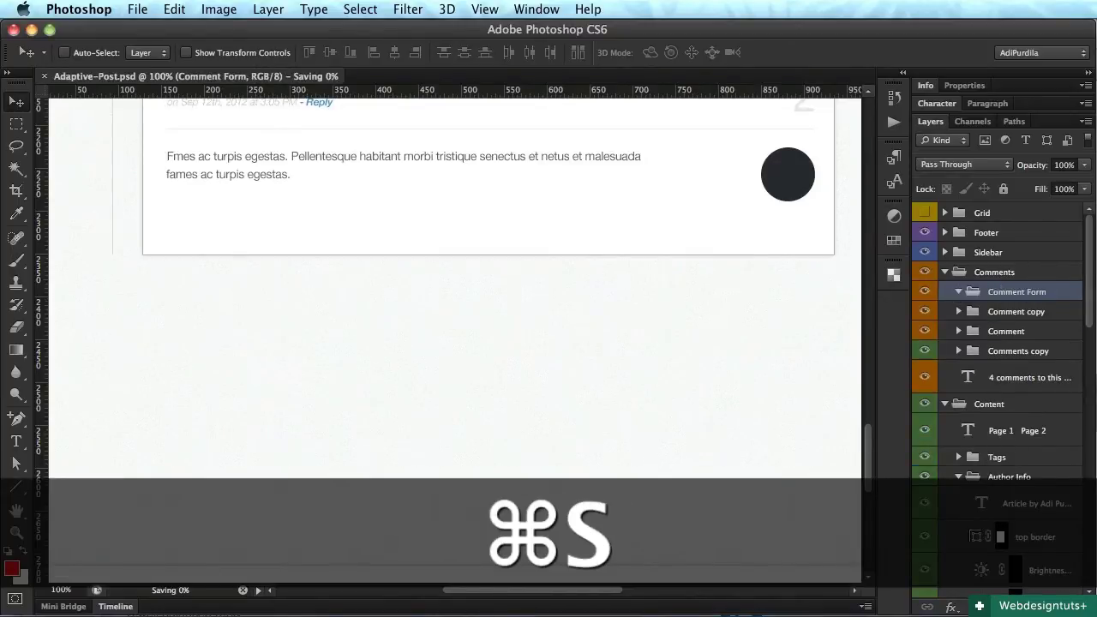
Copy the layer style of the sidebar search box's base shape
scroll(769, 257, right, 5)
scroll(769, 257, up, 10)
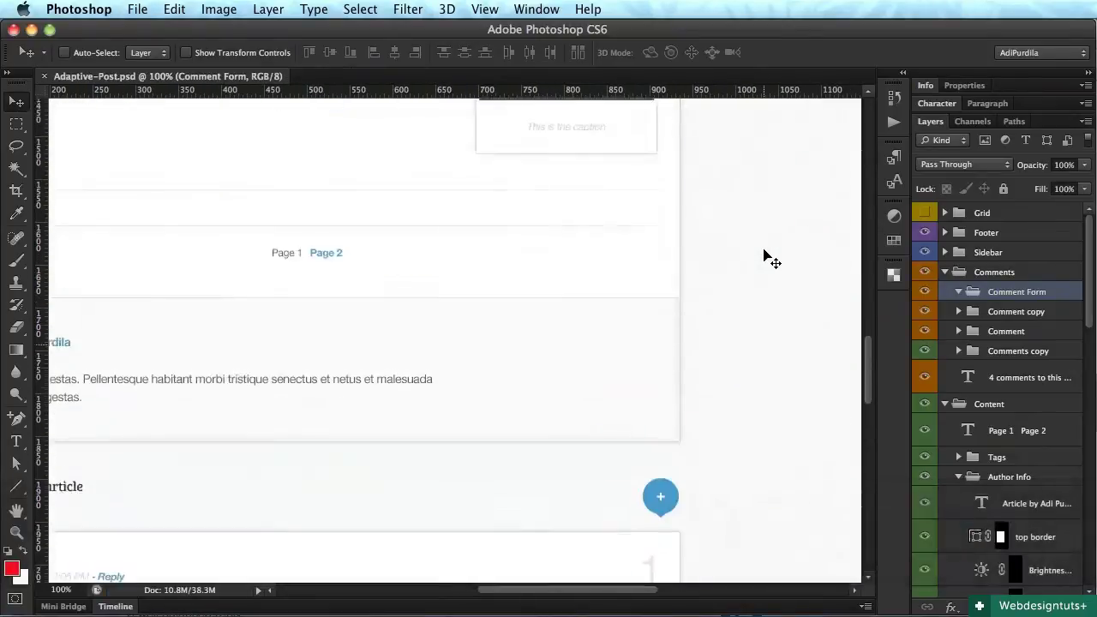
scroll(769, 257, up, 5)
scroll(770, 261, up, 10)
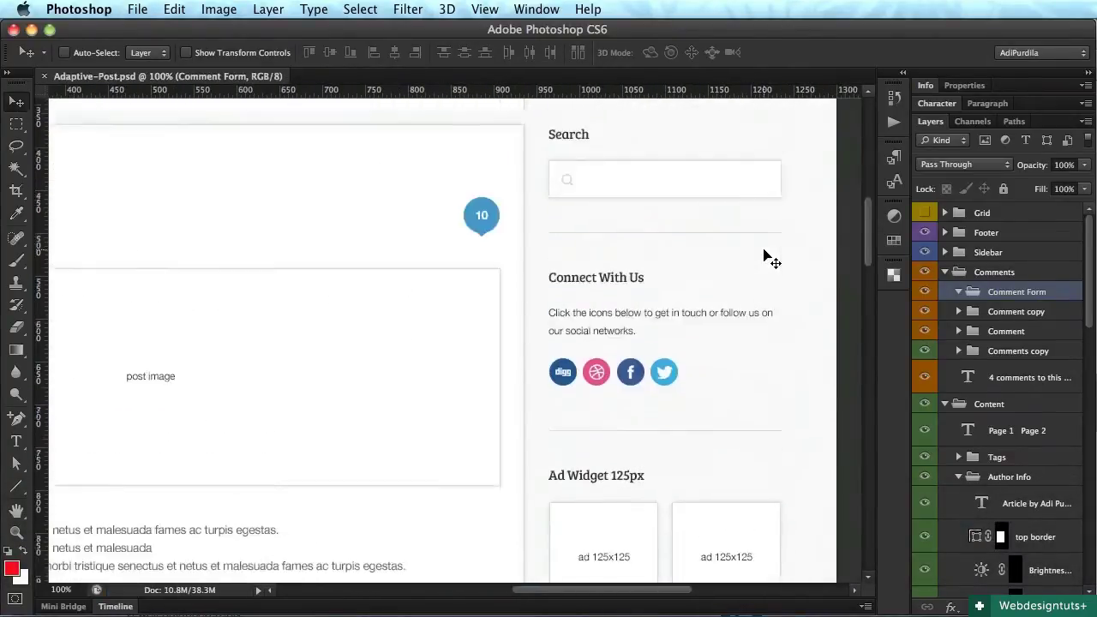
super+click(687, 273)
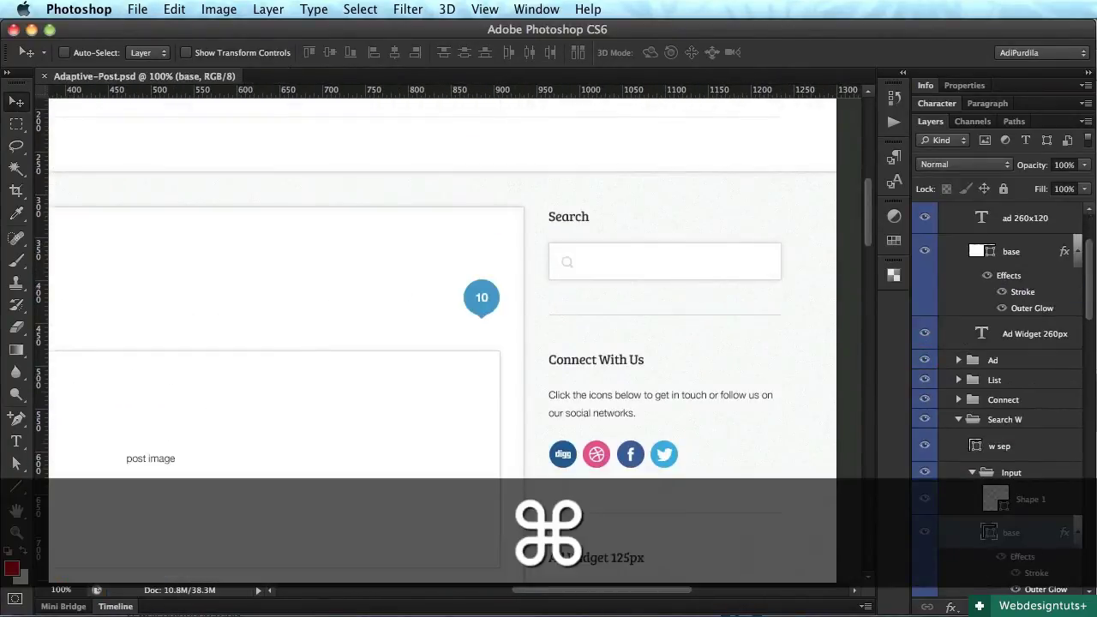
right_click(1025, 540)
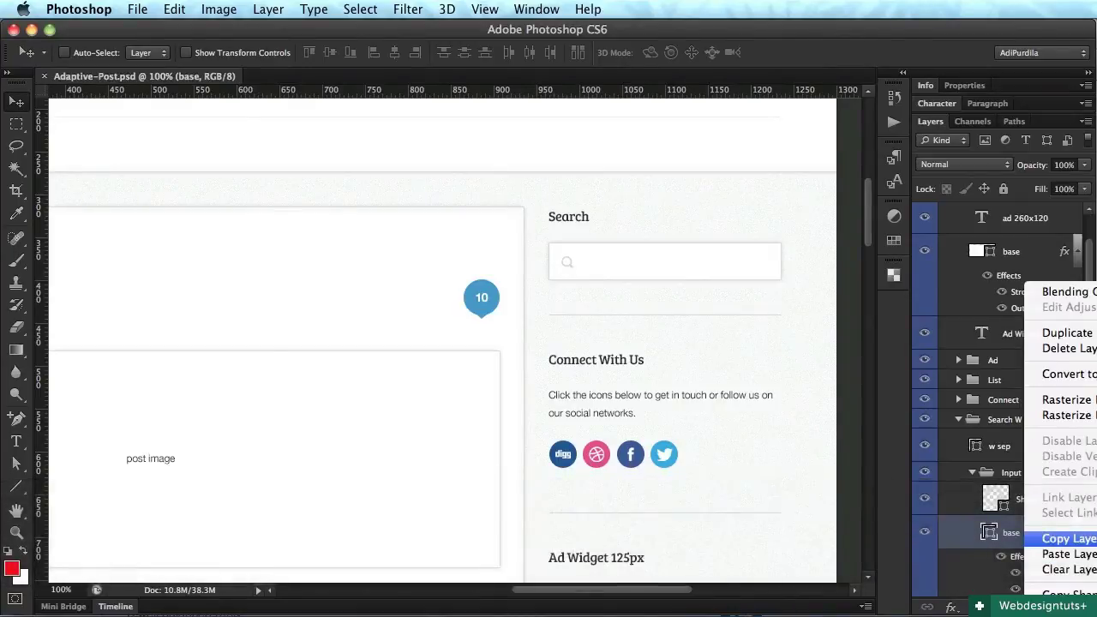
click(1062, 538)
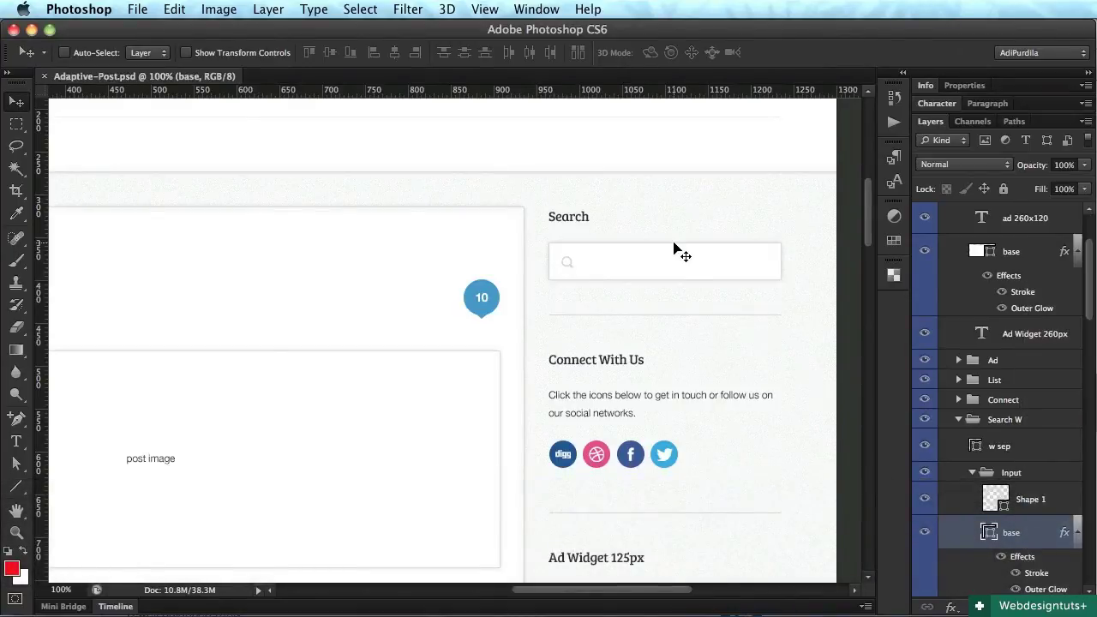
Create a 300 x 42 px rectangle in the Comment Form group, in the empty area below the admin reply
scroll(632, 385, left, 10)
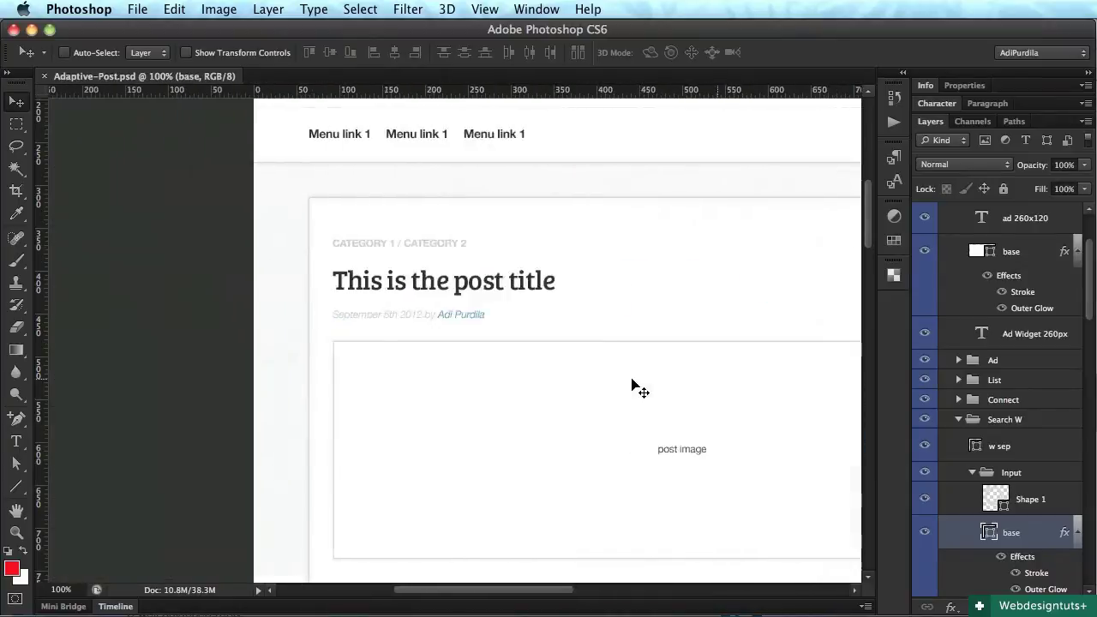
scroll(628, 386, down, 15)
scroll(632, 385, down, 20)
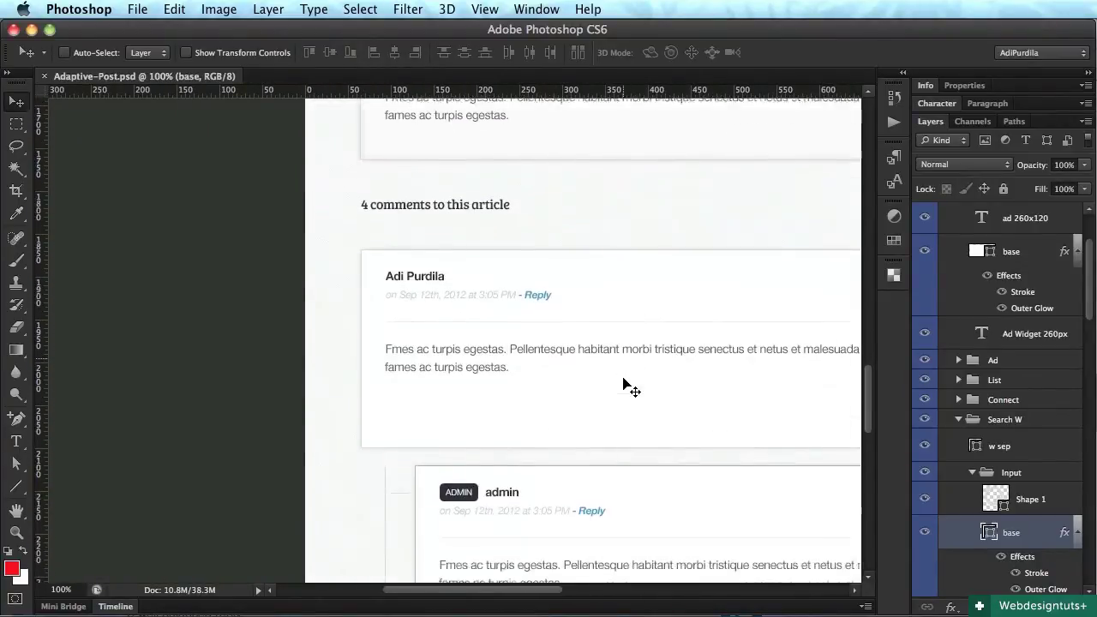
scroll(628, 385, right, 5)
scroll(625, 387, right, 5)
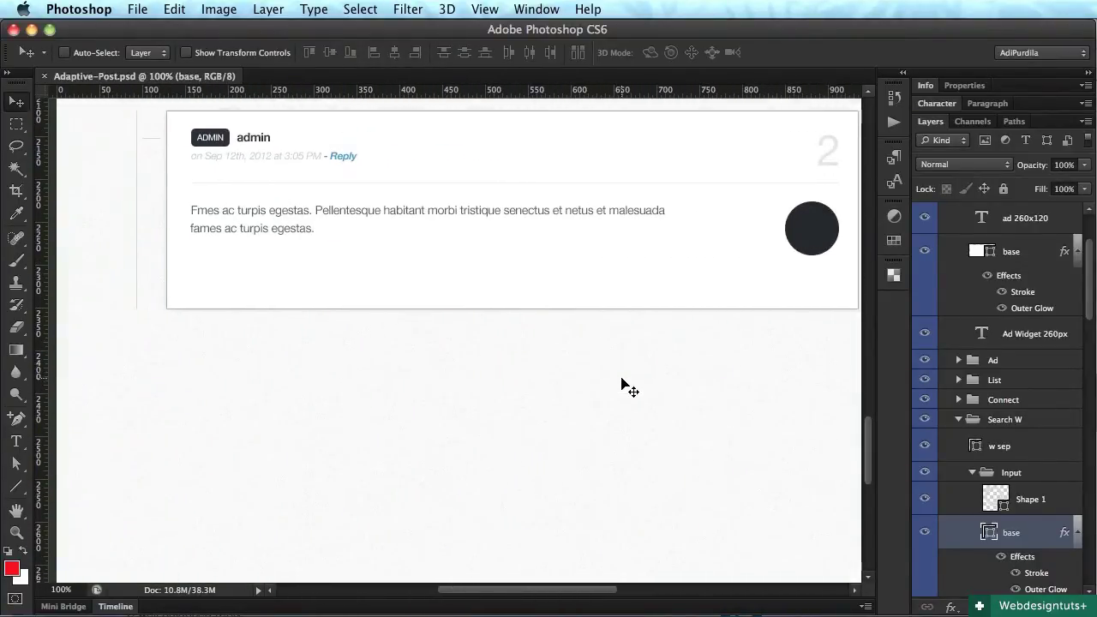
scroll(624, 386, down, 2)
click(1014, 478)
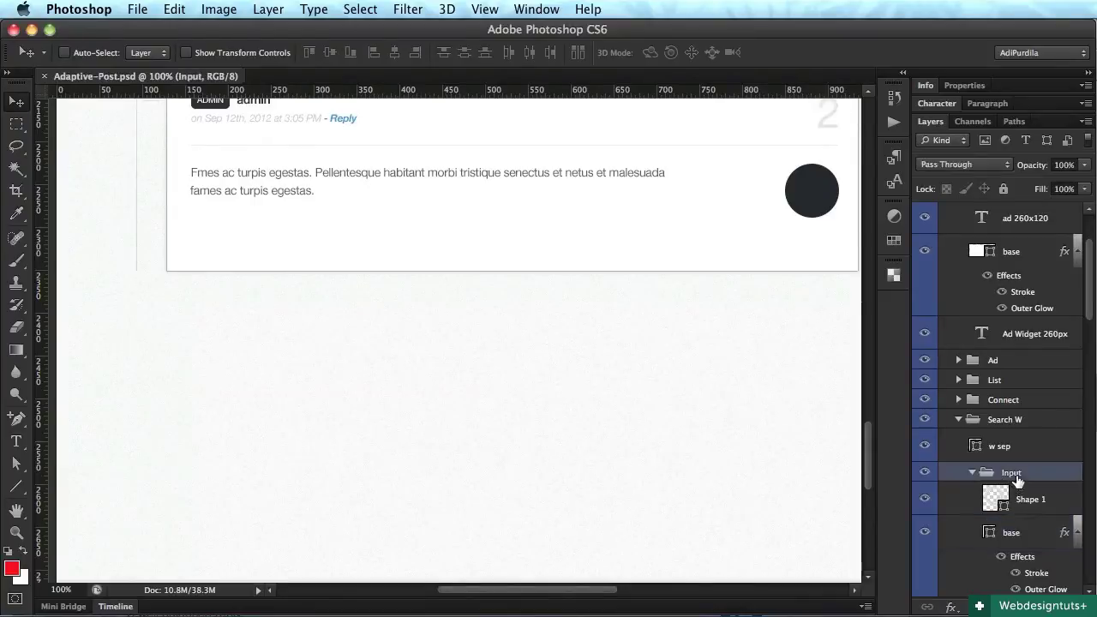
super+click(482, 250)
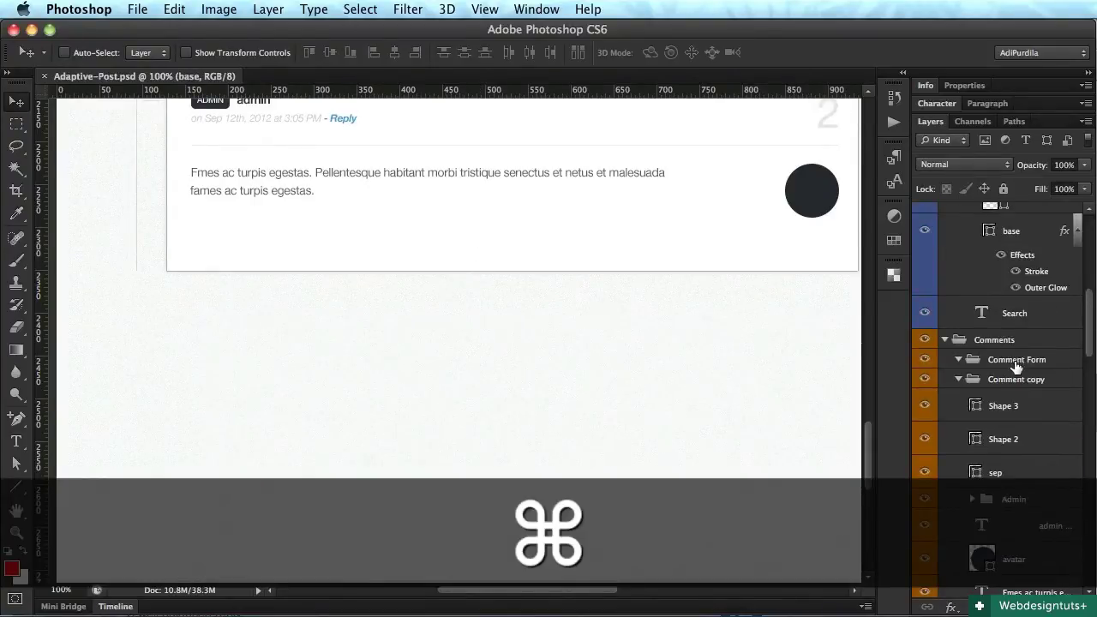
click(1016, 361)
click(16, 486)
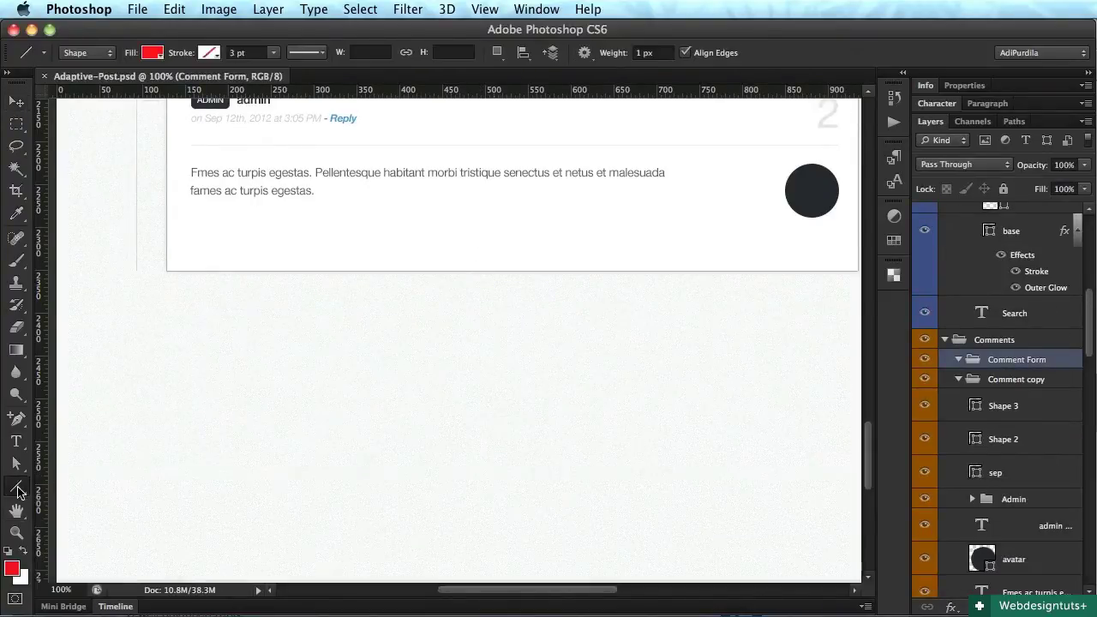
click(86, 480)
click(349, 354)
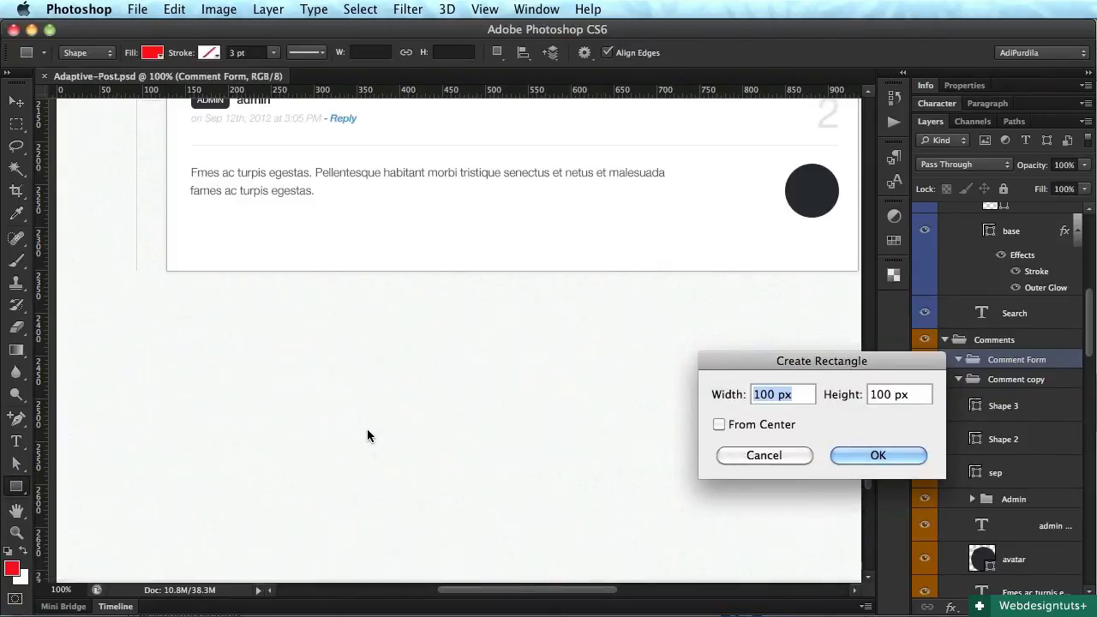
text(300)
key(Tab)
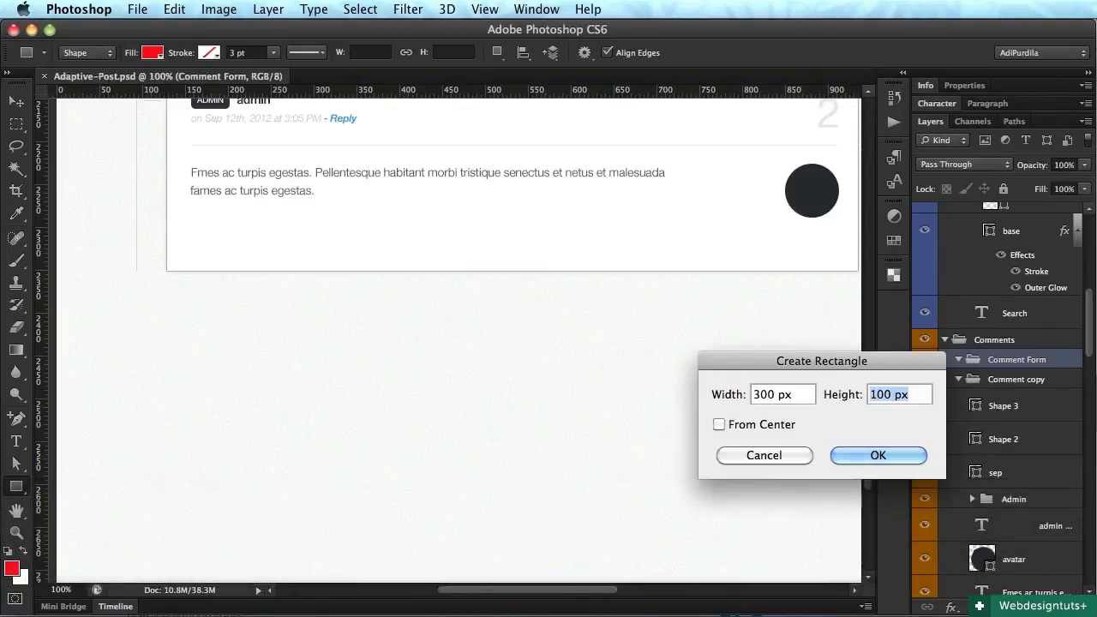
text(21)
key(BackSpace)
key(BackSpace)
text(42)
key(Return)
key(v)
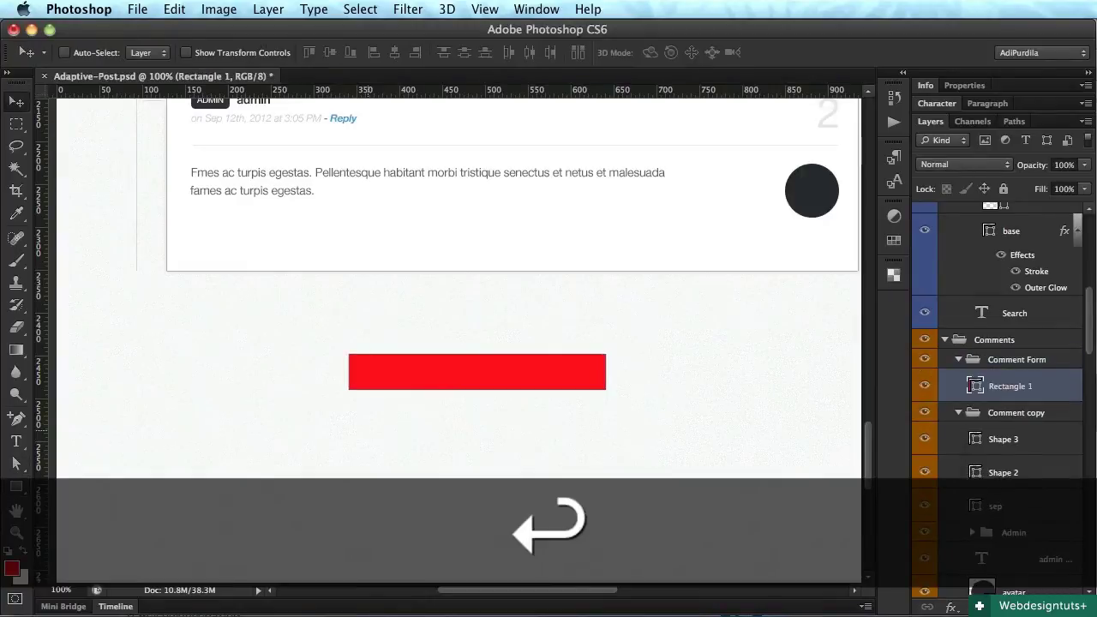
Paste the copied layer style onto the new rectangle, save, and fill the rectangle with the white background colour
right_click(1008, 390)
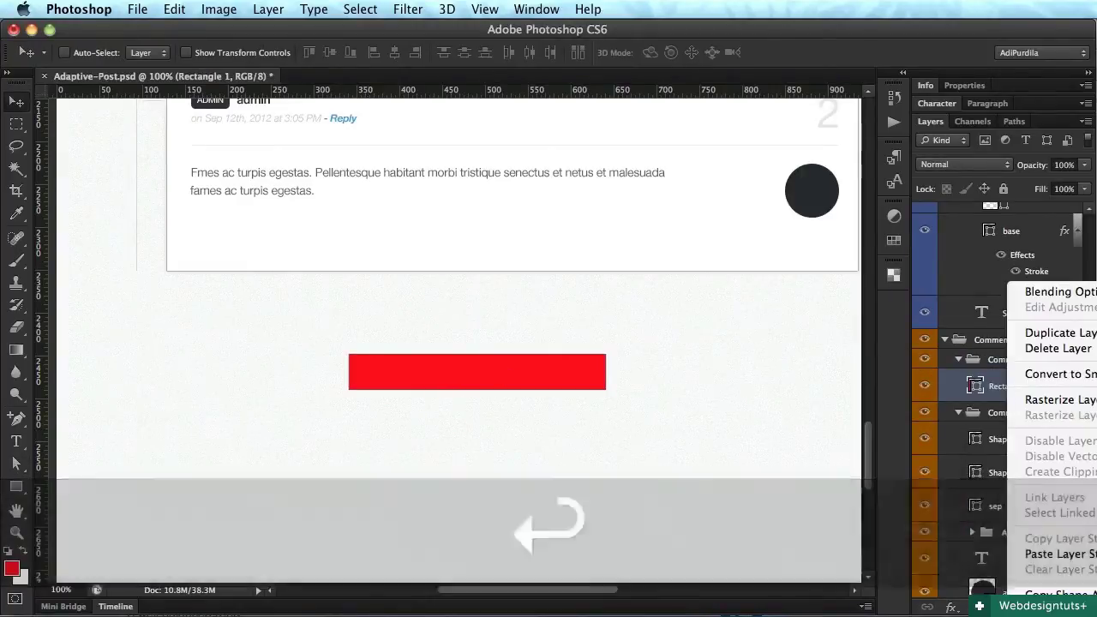
click(1033, 553)
key(super+s)
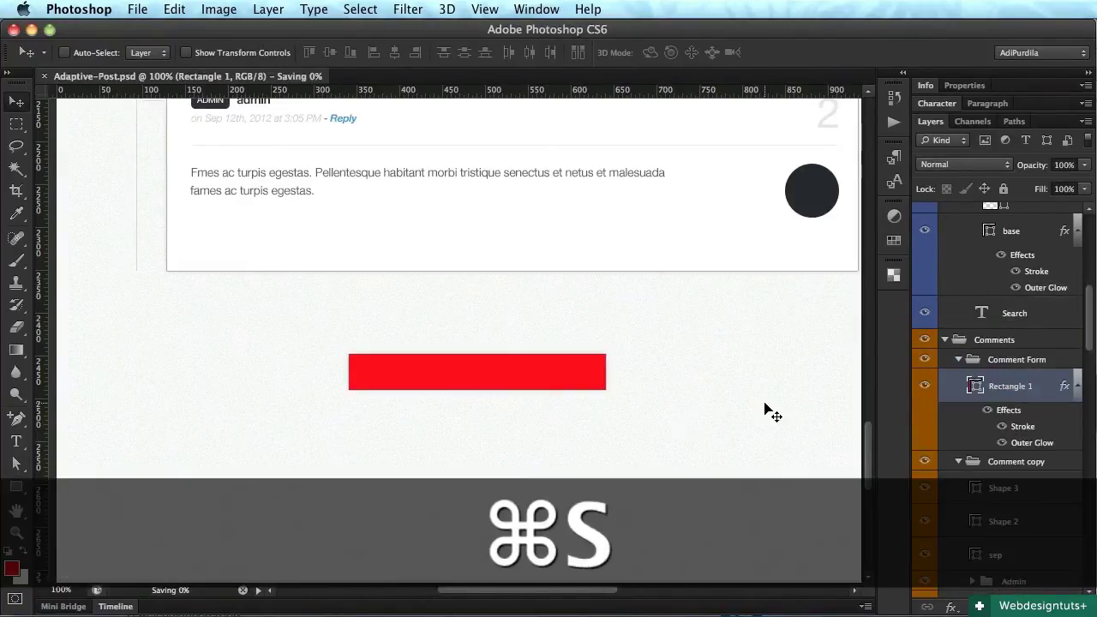
key(super+BackSpace)
Rename the rectangle's layer to "input" and save the document
double_click(1011, 387)
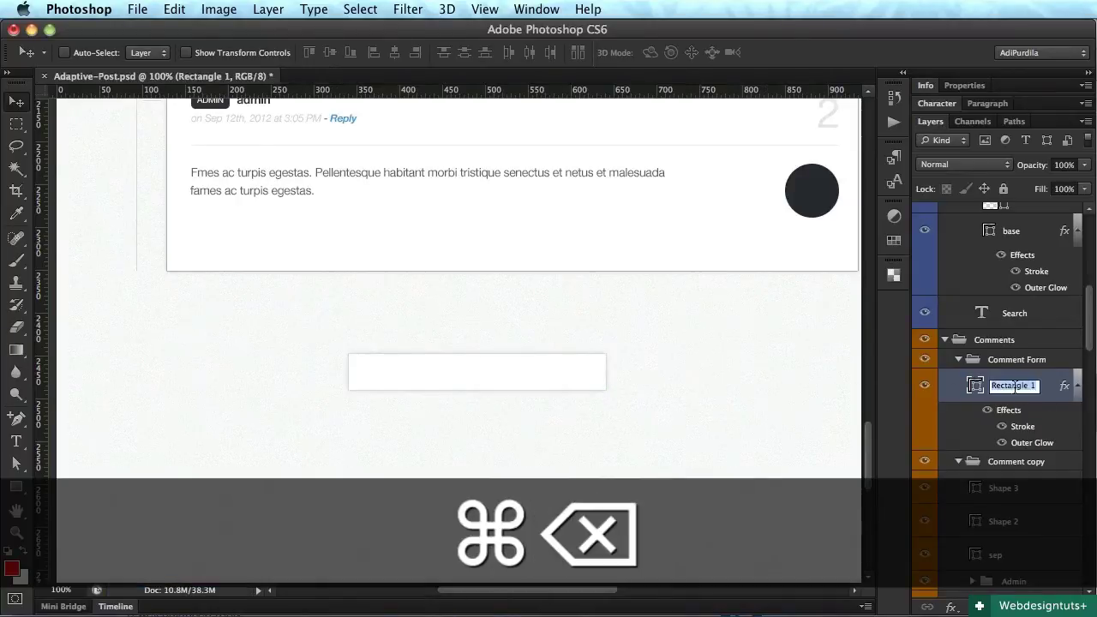
text(input)
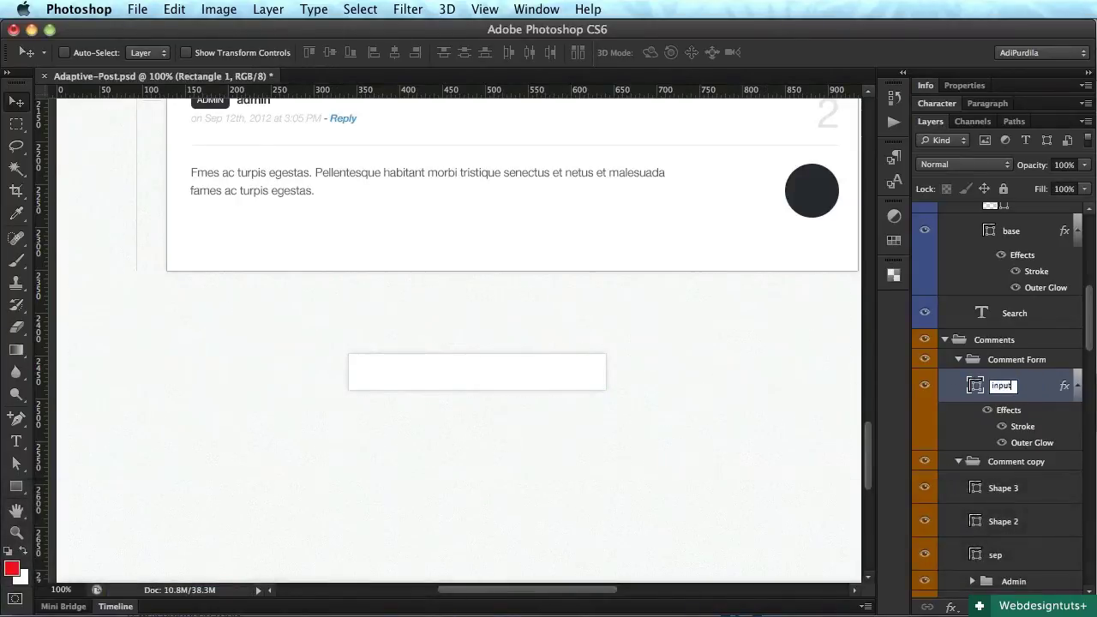
key(Return)
key(super+s)
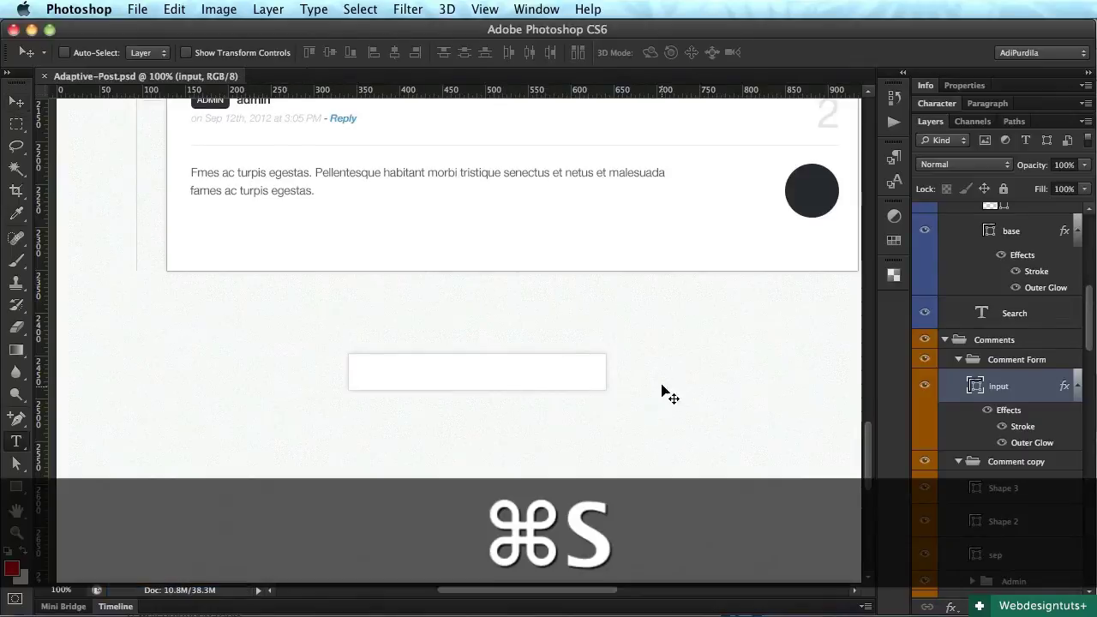
Add the text label "Name (required):" in the empty area to the right of the white input field
click(661, 375)
text(Nam)
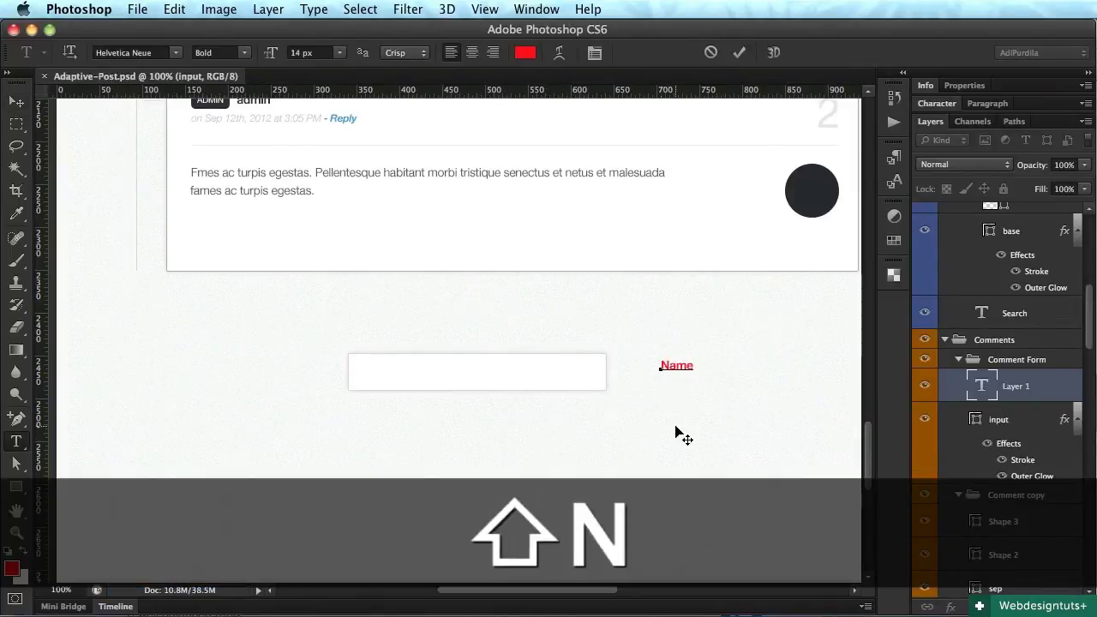
text(e ())
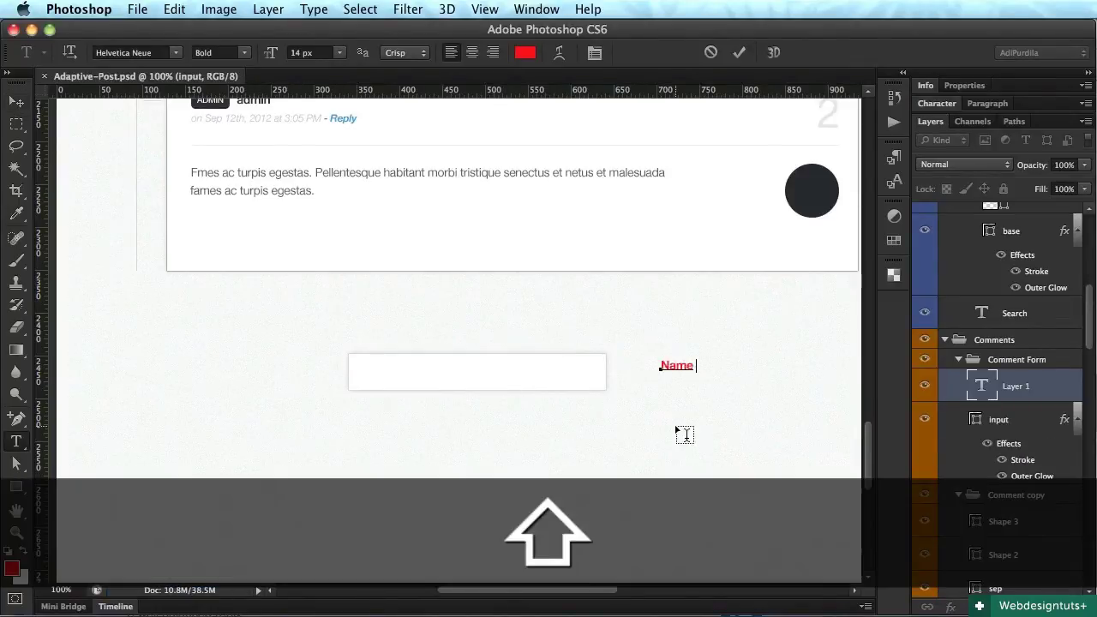
key(Left)
text(required)
key(Right)
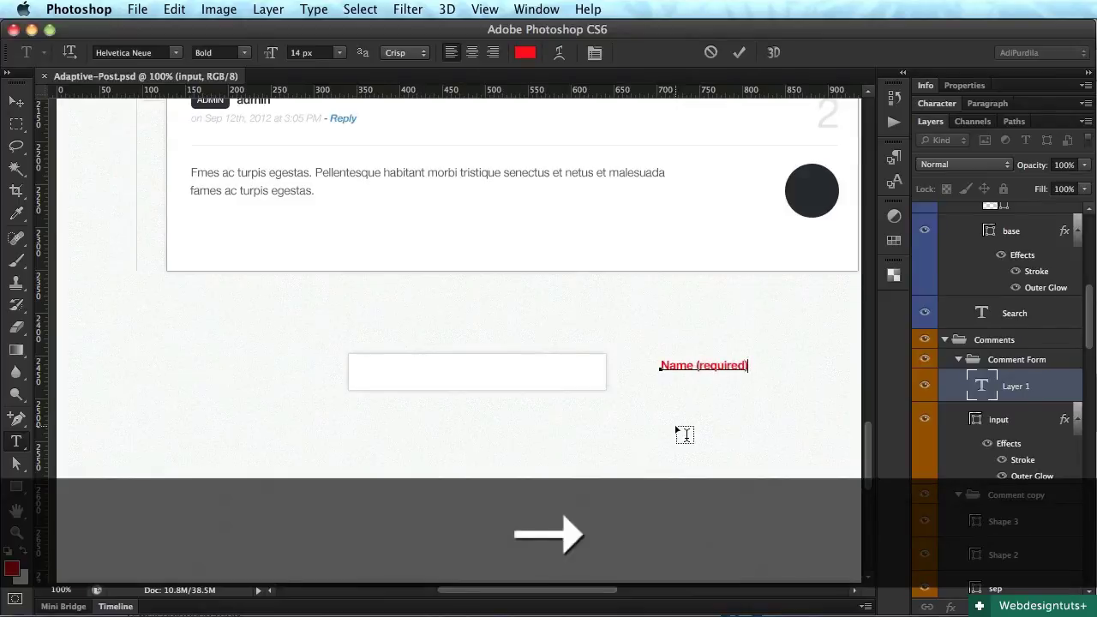
key(super+Return)
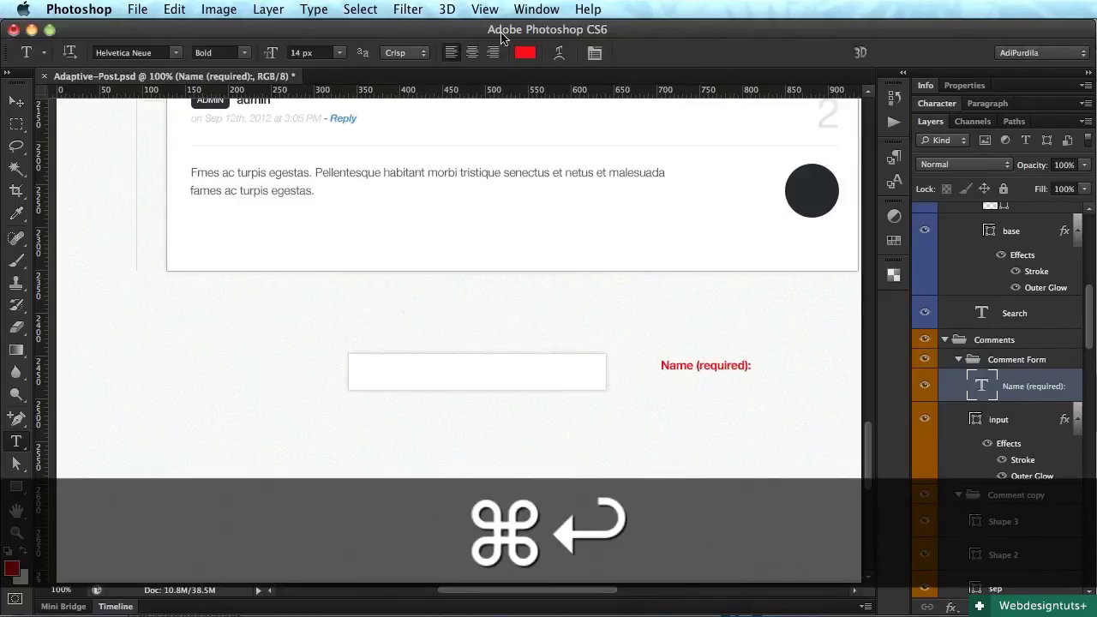
Set the label's text colour to #5b5b5b
click(525, 54)
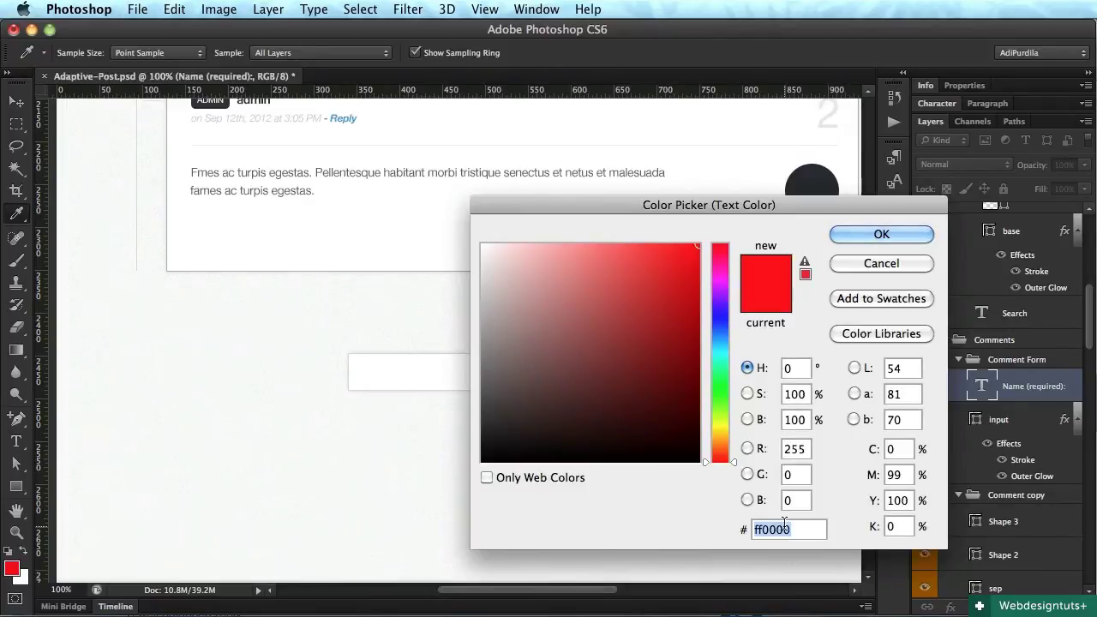
text(5b5b5b)
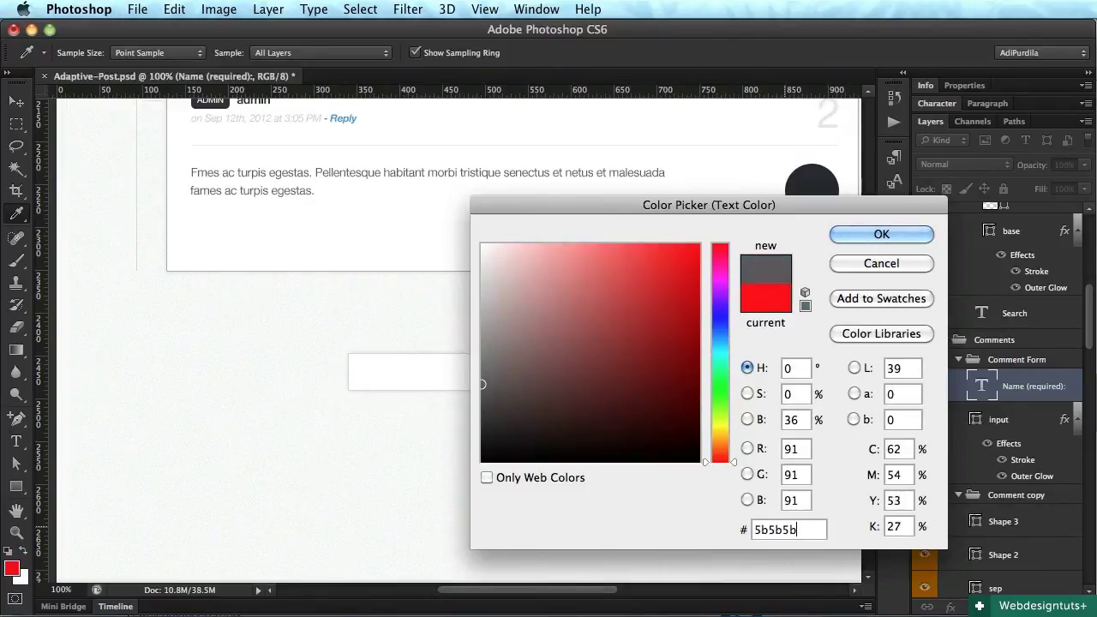
key(Return)
Set the name label to Regular weight at 12 px, place it just right of the input field, and save
click(701, 375)
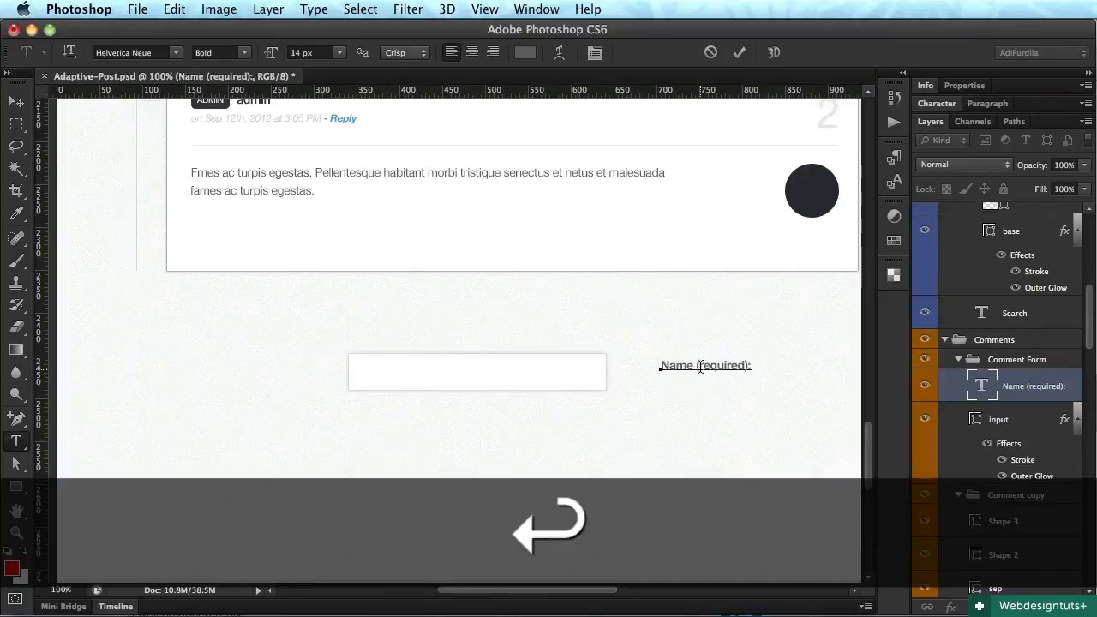
key(super+a)
key(super+shift+b)
key(super+shift+comma)
key(super+Return)
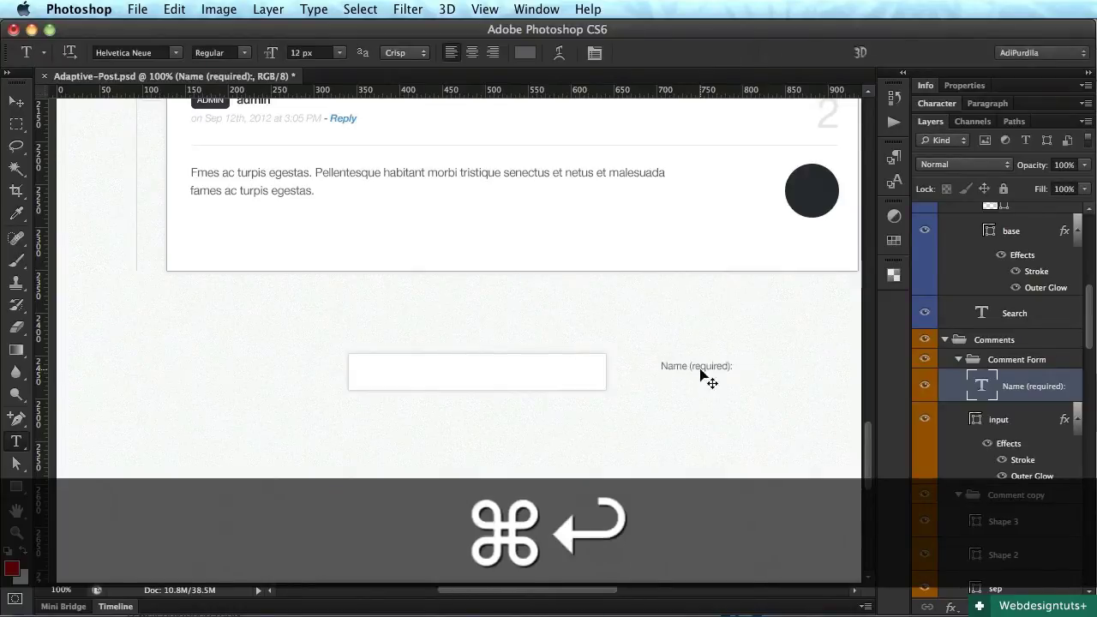
drag(708, 387, 676, 397)
key(super+s)
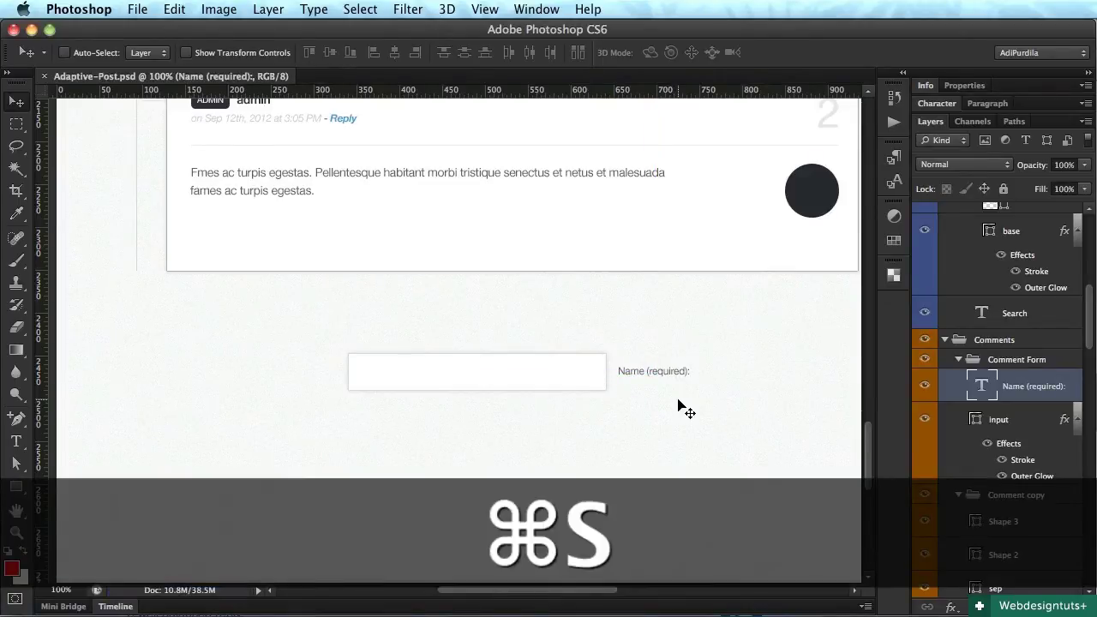
Move the input field and its label together to the left edge of the first grid column
super+click(1019, 413)
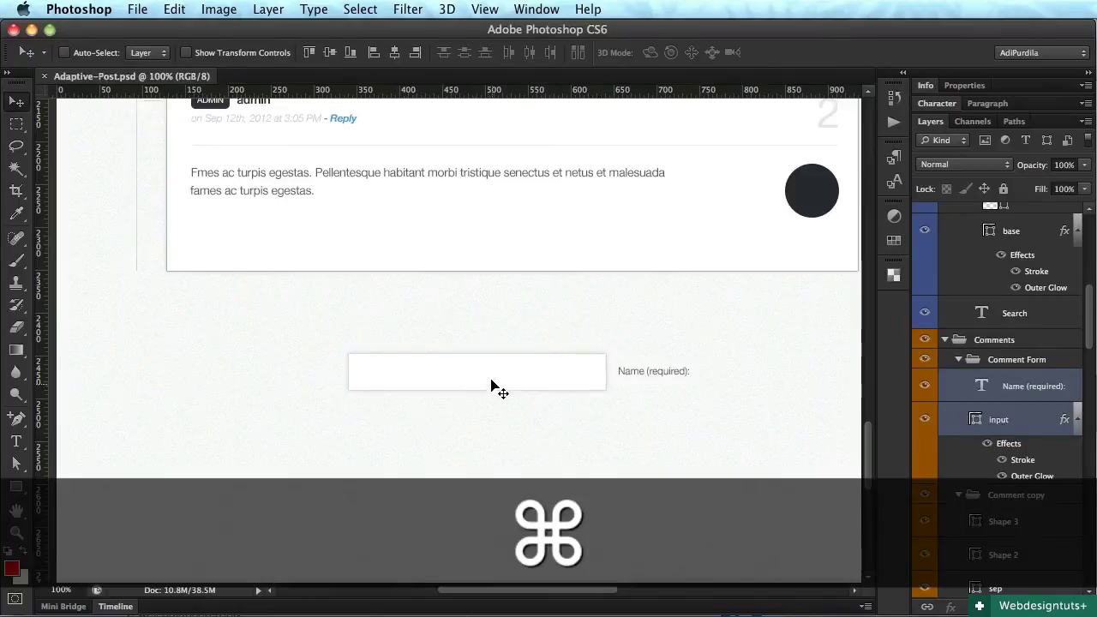
drag(492, 382, 292, 388)
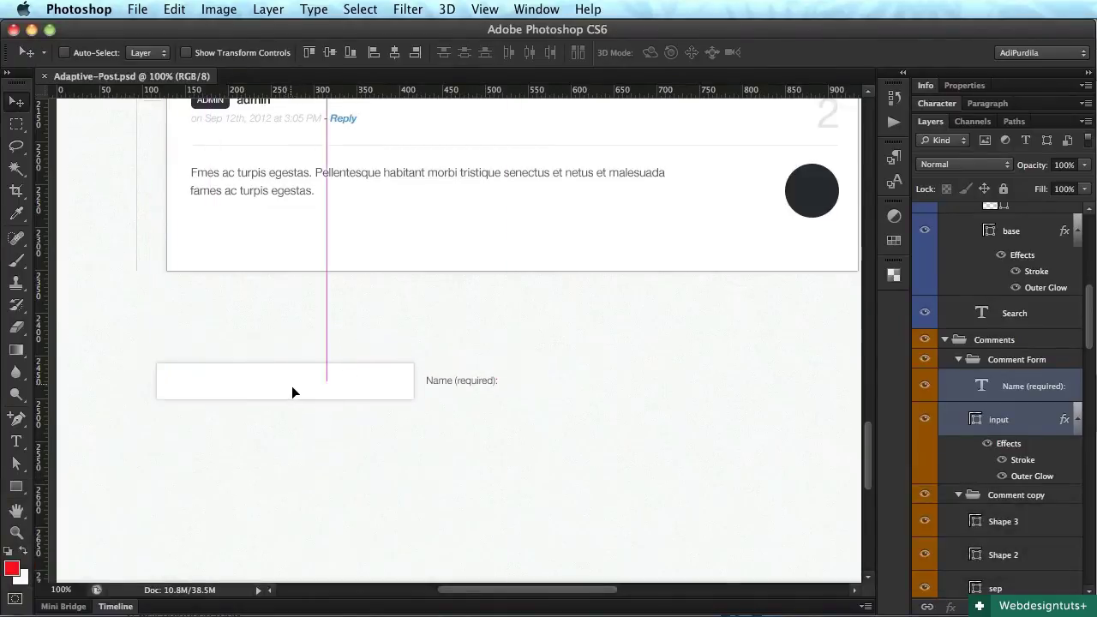
scroll(292, 392, up, 3)
key(F1)
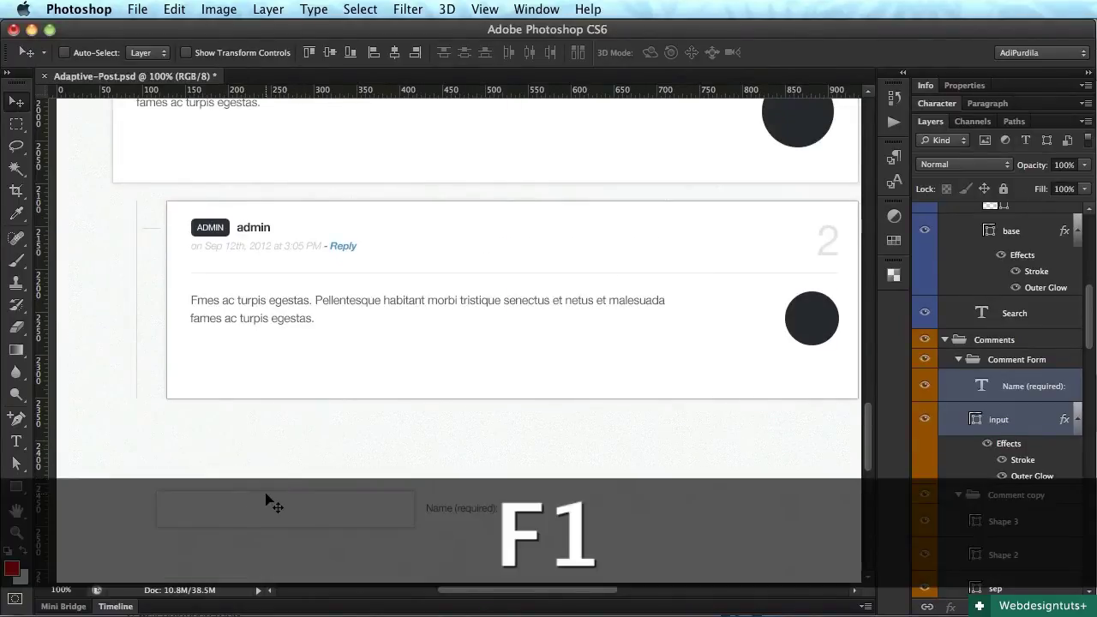
drag(246, 517, 203, 511)
key(F1)
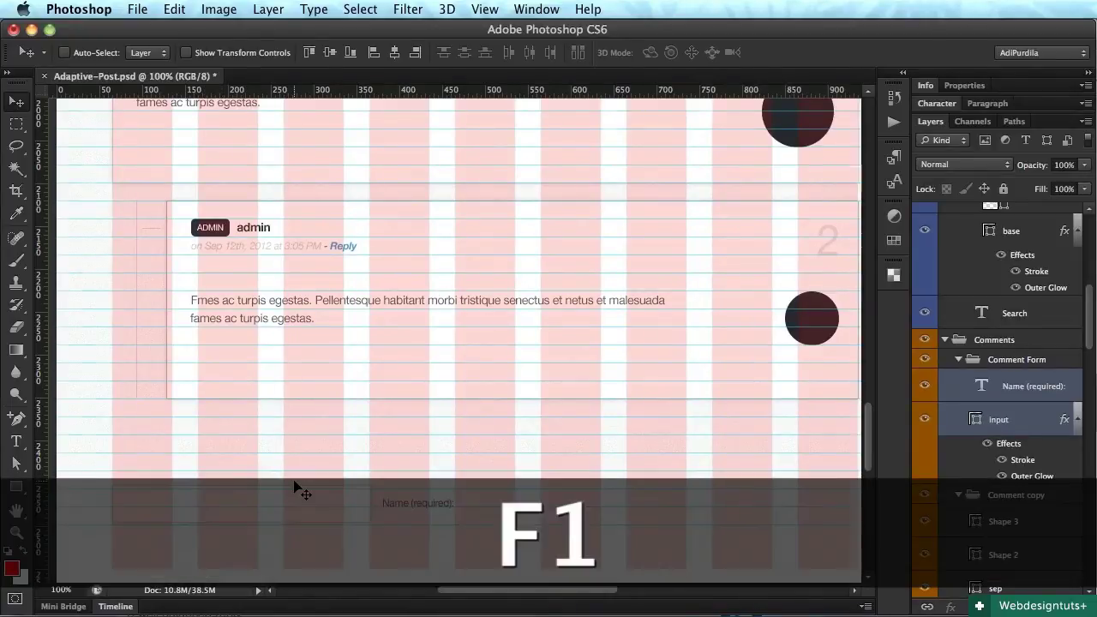
Duplicate the "4 comments to this article" heading above the input field, aligned with the first grid column and the baseline grid
scroll(351, 455, up, 8)
double_click(186, 271)
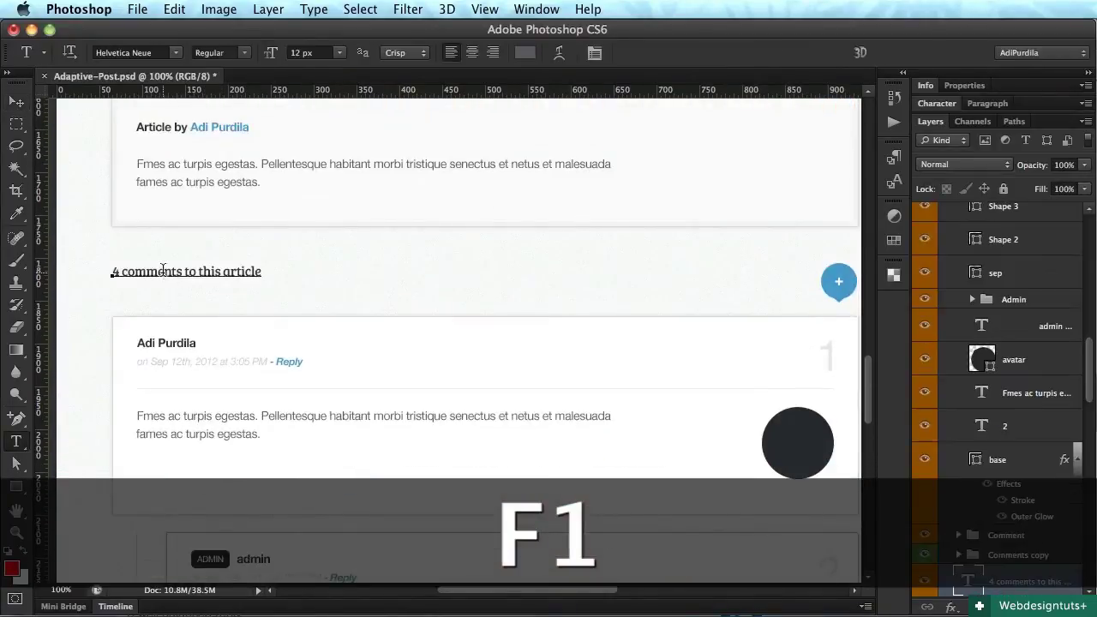
key(Escape)
scroll(229, 345, down, 5)
drag(230, 344, 214, 367)
key(F1)
key(super+space)
drag(118, 325, 211, 416)
key(Down)
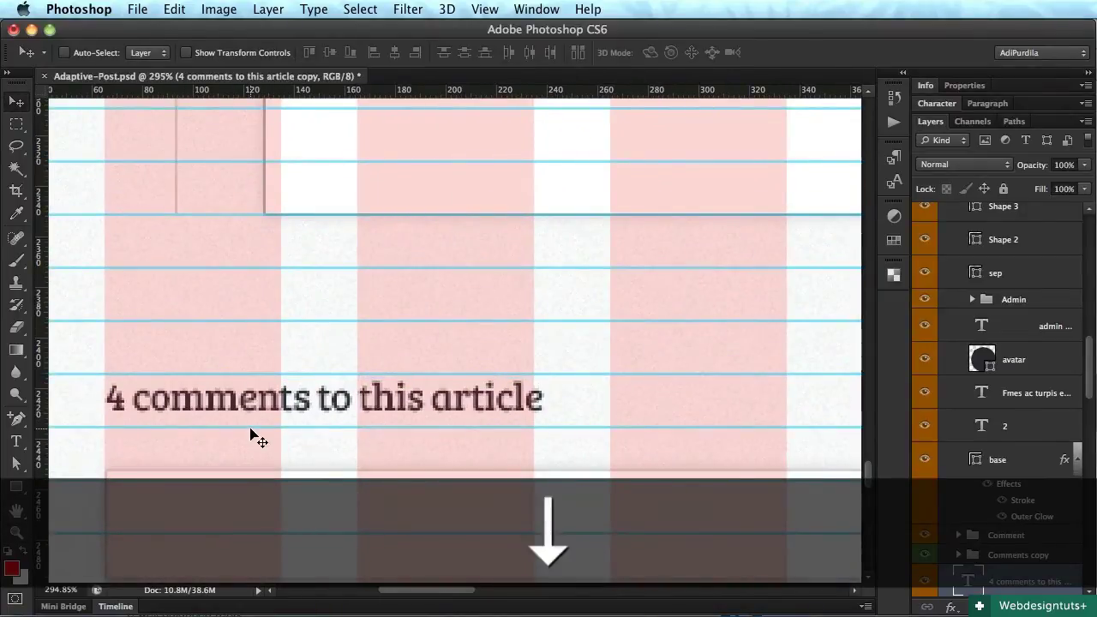
key(Up)
key(Down)
Replace the duplicated heading's text with "Leave a reply"
key(t)
click(260, 432)
key(super+a)
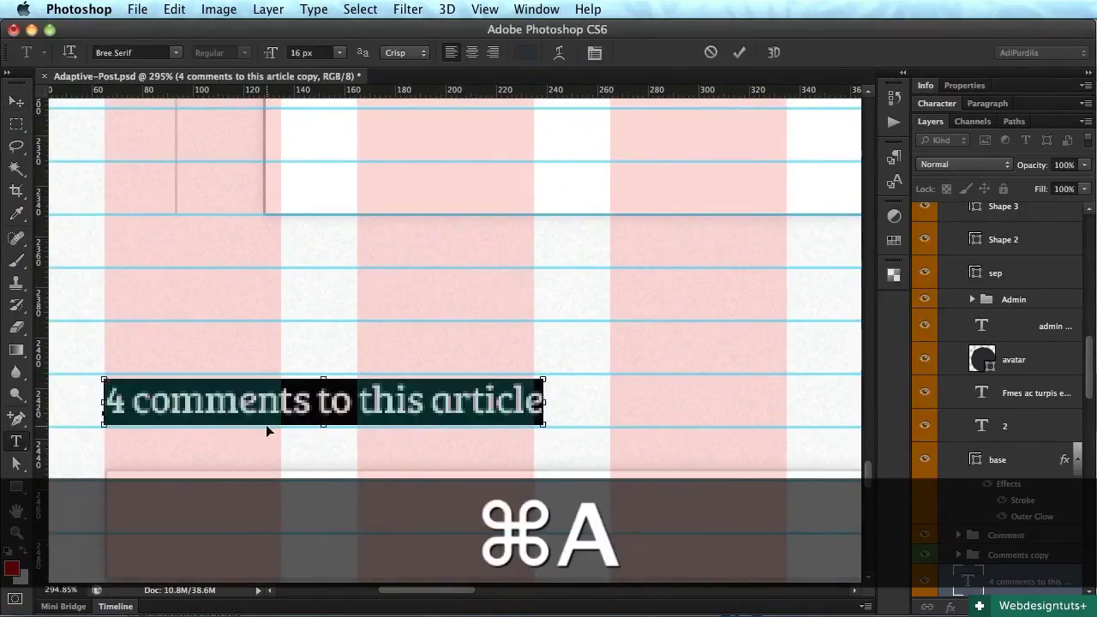
key(BackSpace)
text(Leave )
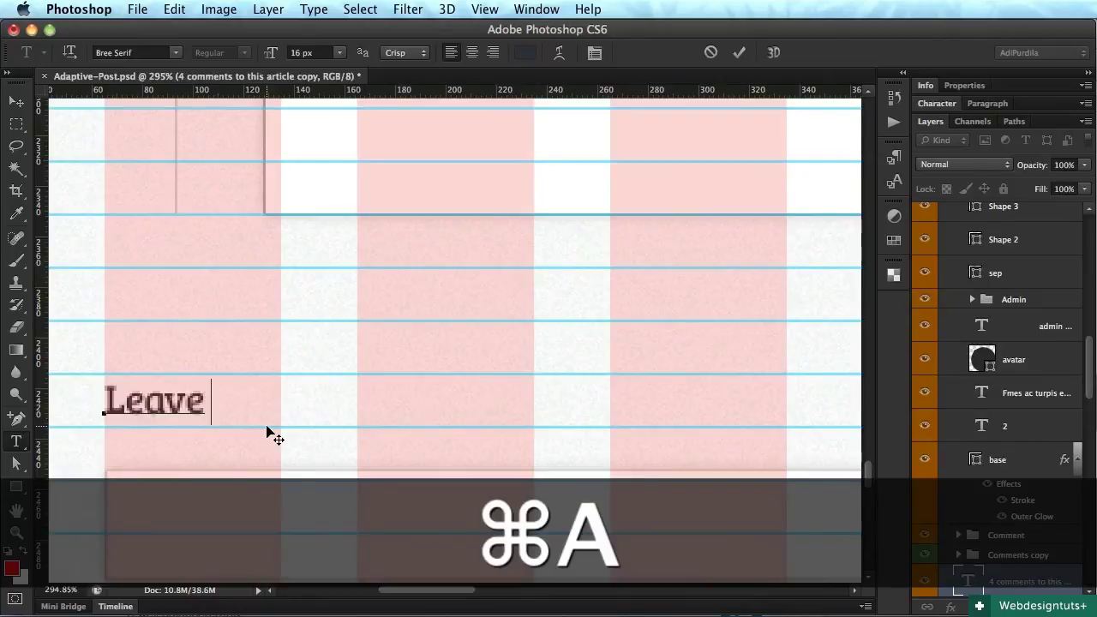
text(a reply)
key(super+Return)
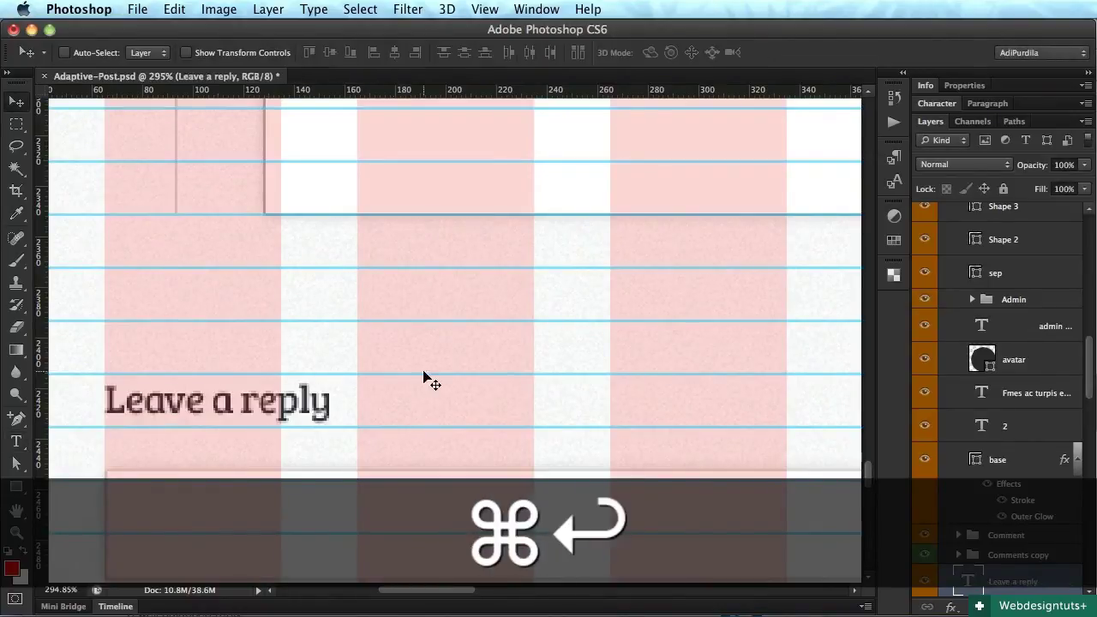
Move the "Leave a reply" layer to the top of the Comment Form group
scroll(428, 373, down, 3)
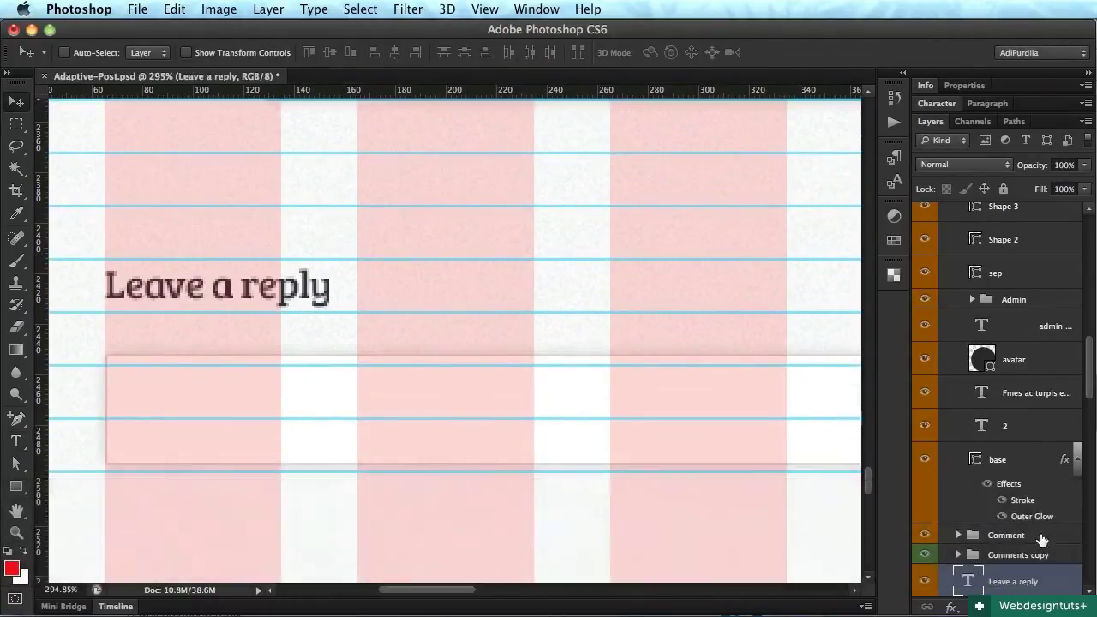
drag(1022, 584, 1026, 353)
scroll(1026, 353, up, 3)
drag(1025, 570, 1028, 353)
Nudge the input field and its name label down 3 px onto the baseline grid and save
click(1016, 439)
shift+click(1026, 414)
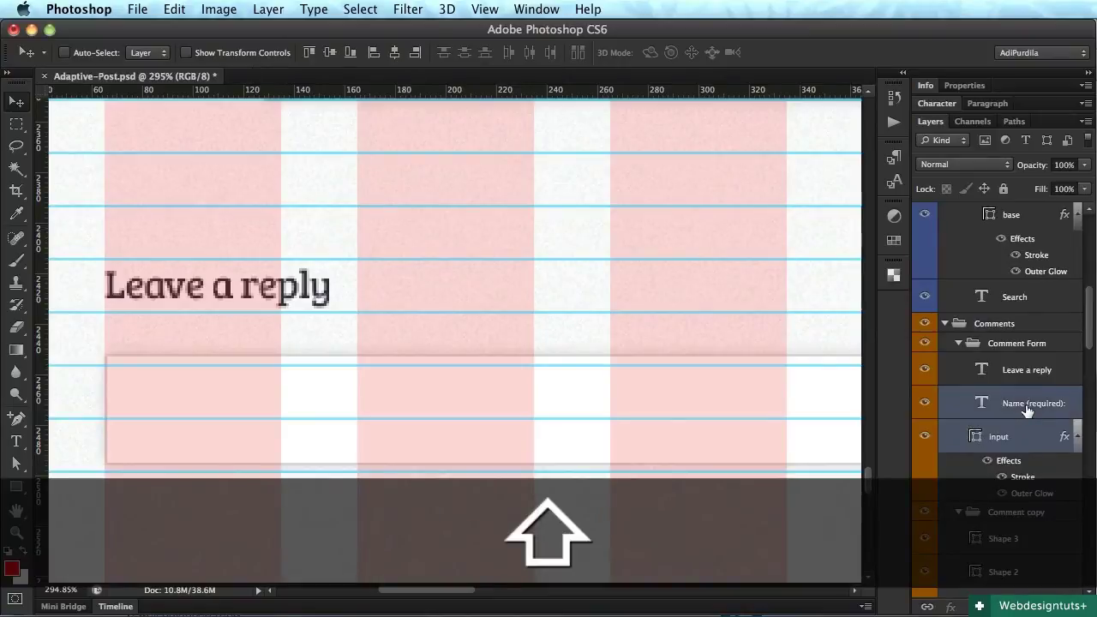
key(Down)
key(Down)
key(Down)
key(super+s)
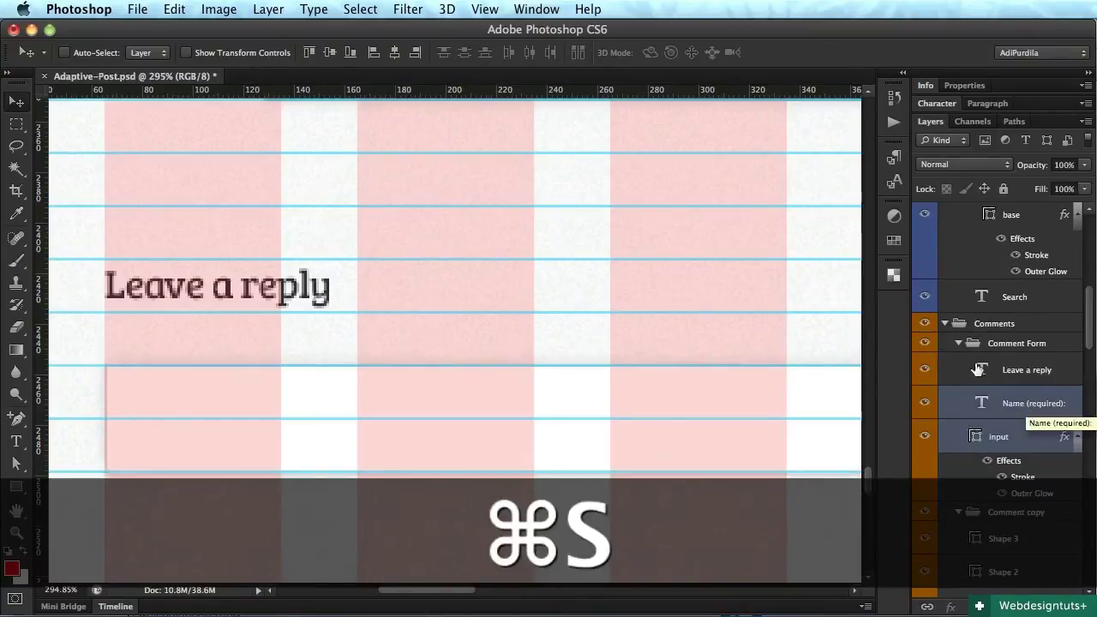
Duplicate the input field and its label directly below the originals so that the two fields' borders meet
key(super+1)
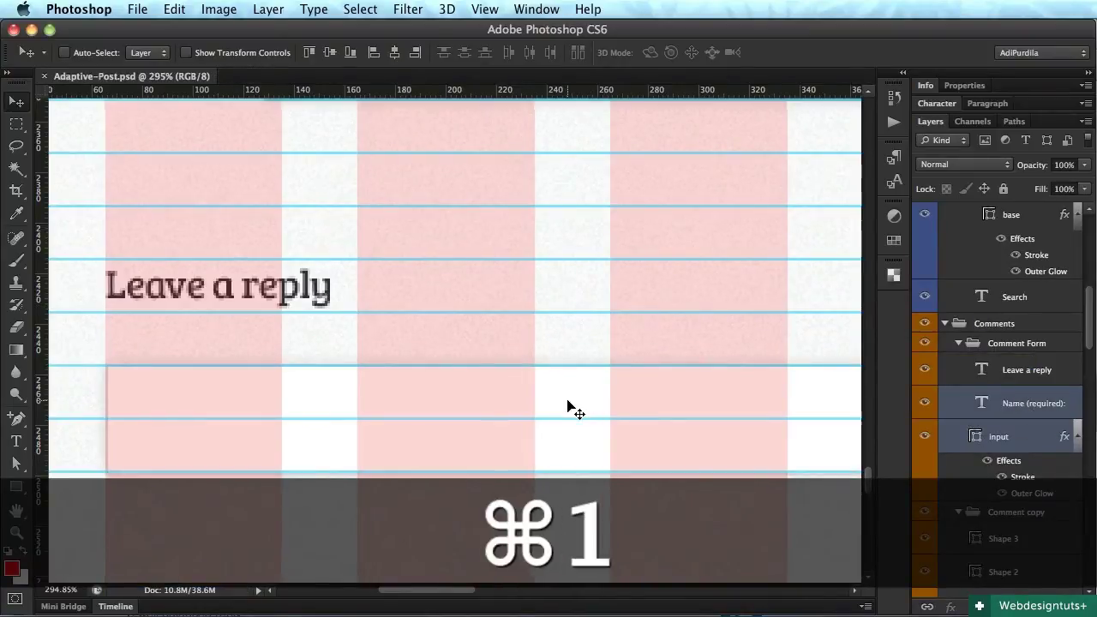
key(F1)
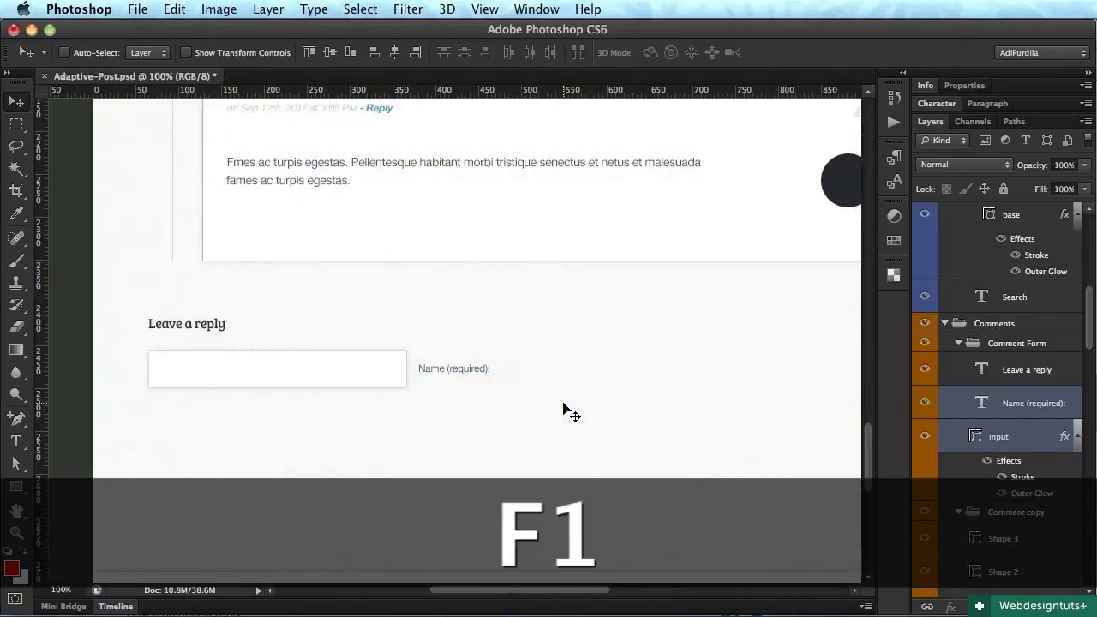
drag(327, 391, 312, 431)
key(shift+Up)
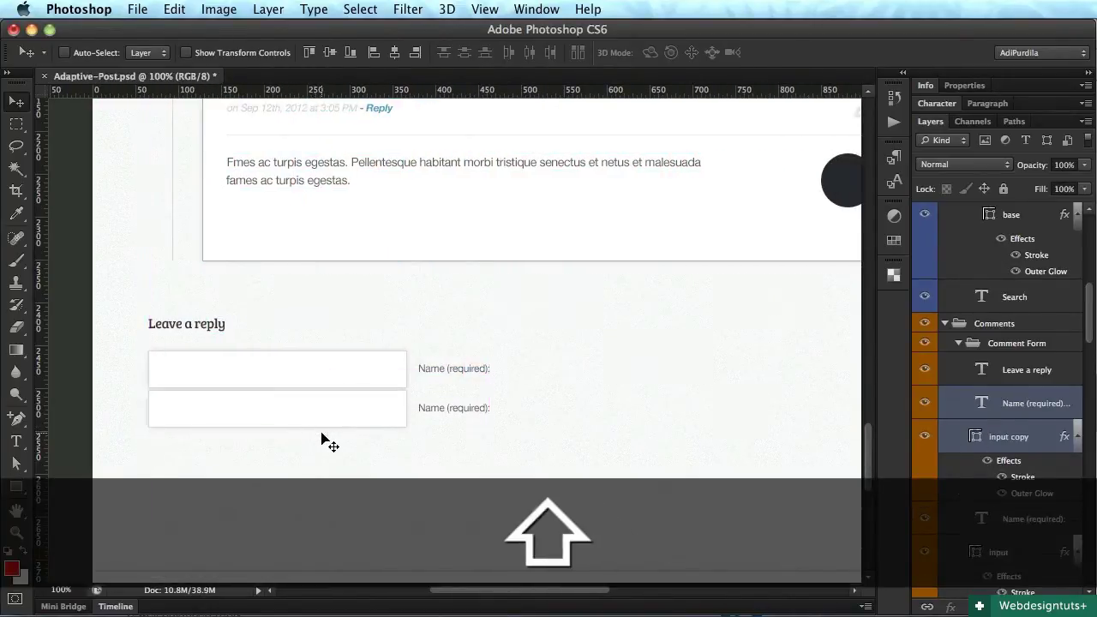
key(Up)
key(Up)
key(Up)
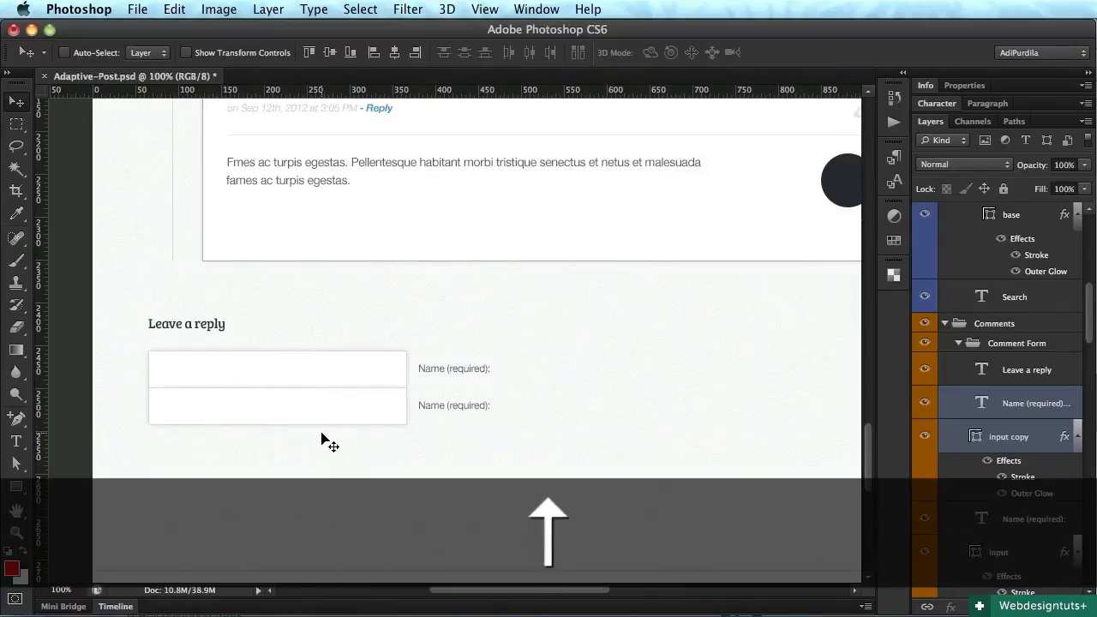
Change the duplicated label's text to "Email (will not be published) (required):" and save the document
key(t)
click(419, 404)
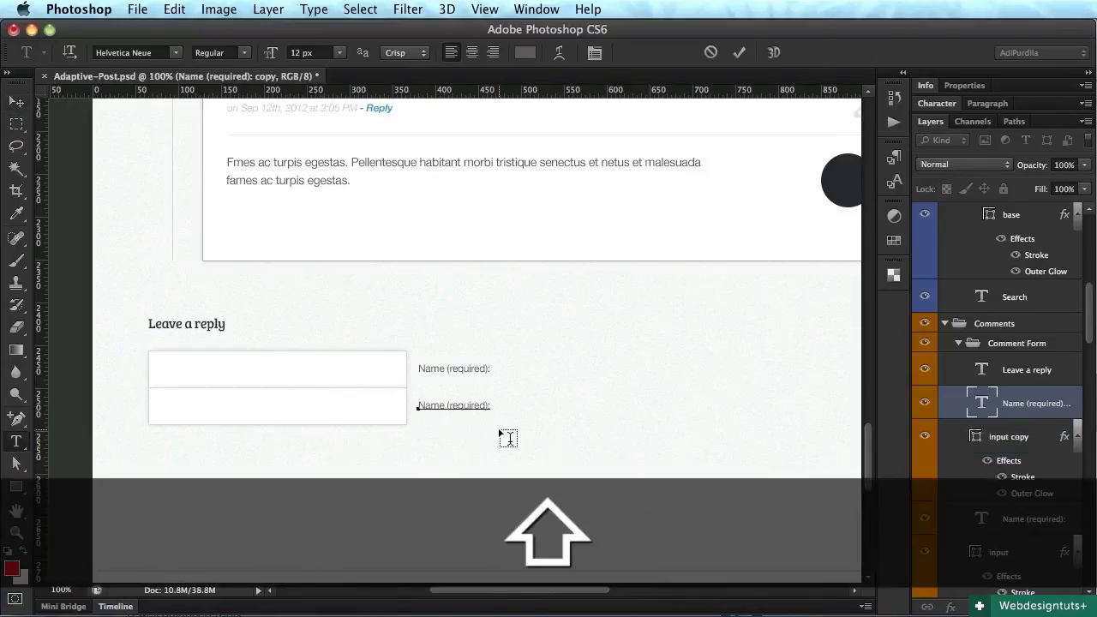
key(shift+Right)
text(Ema)
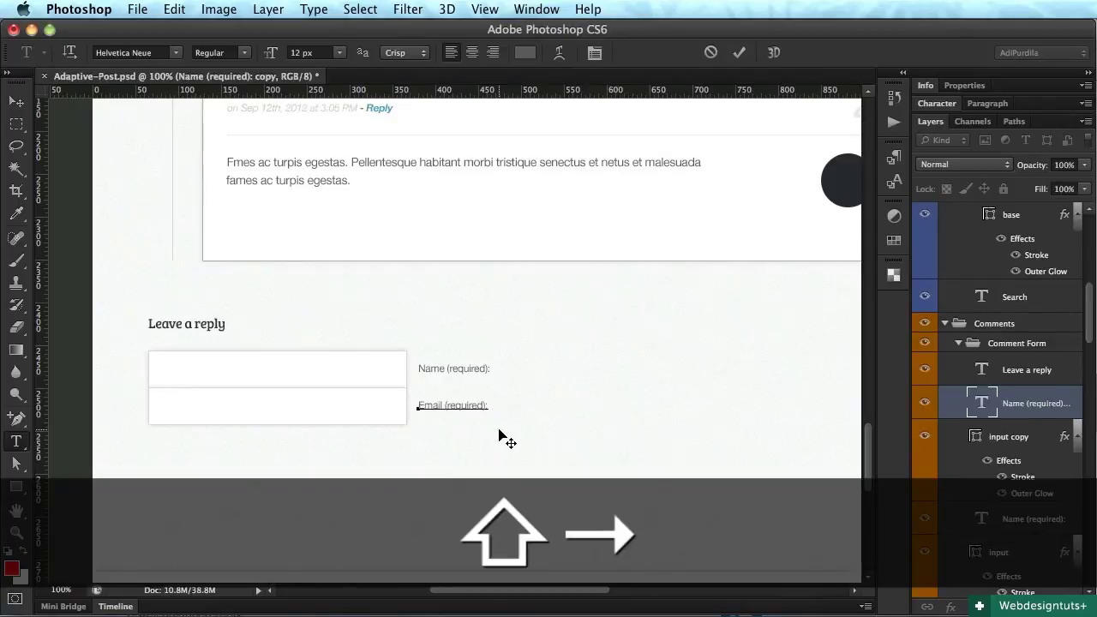
text(il)
key(Left)
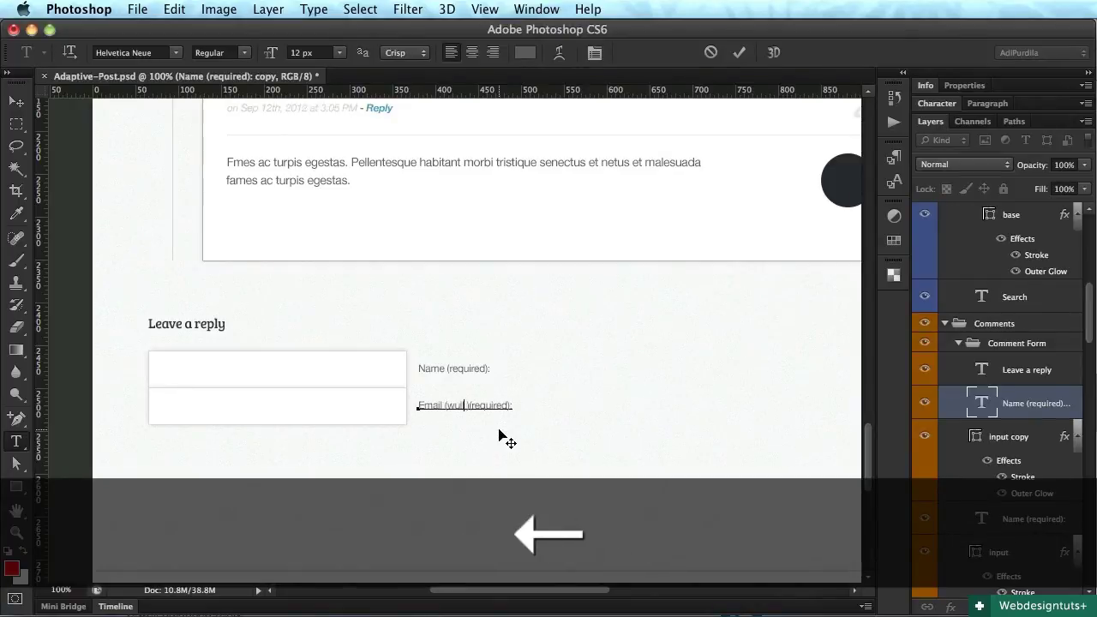
text(will)
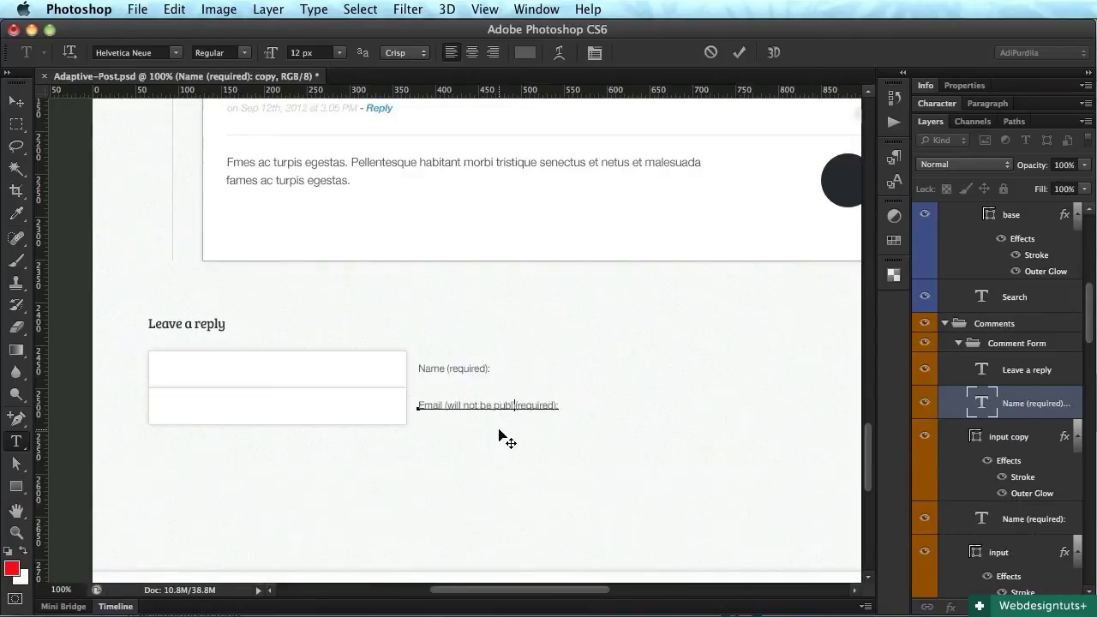
text(d))
key(Right)
key(cmd+Return)
key(cmd+s)
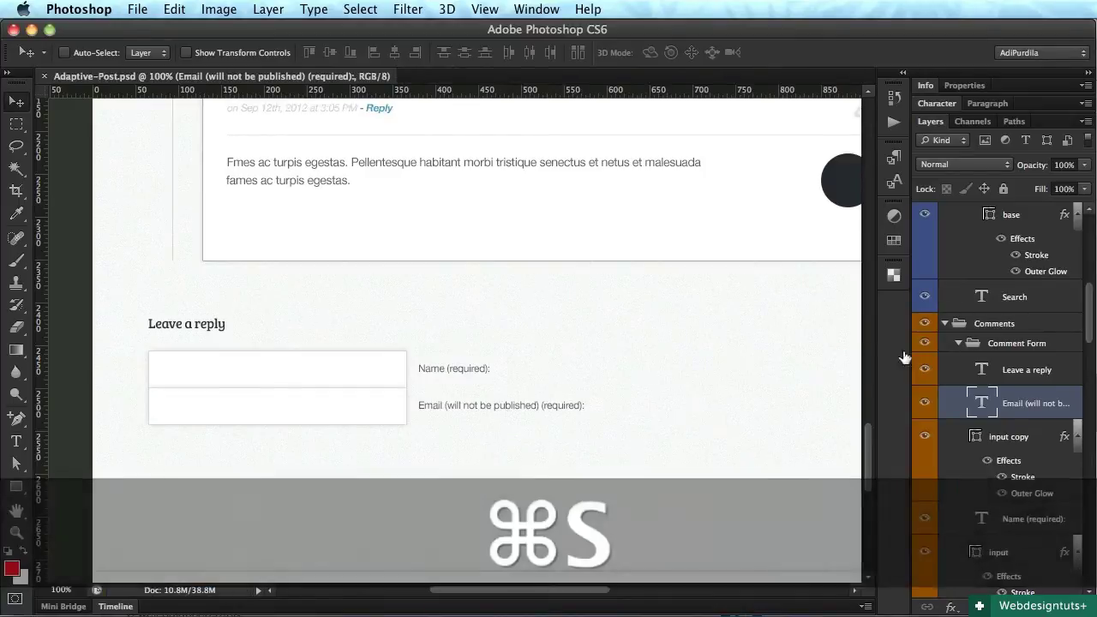
Extend the 21px baseline grid by filling its layer across the whole canvas
key(F1)
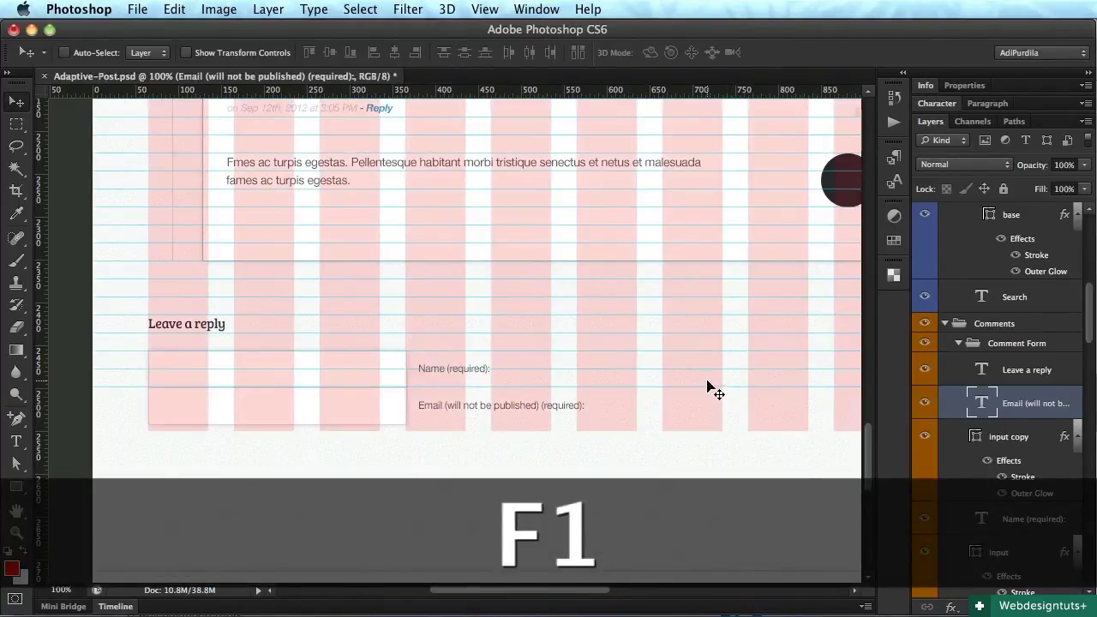
key(cmd+a)
key(cmd+BackSpace)
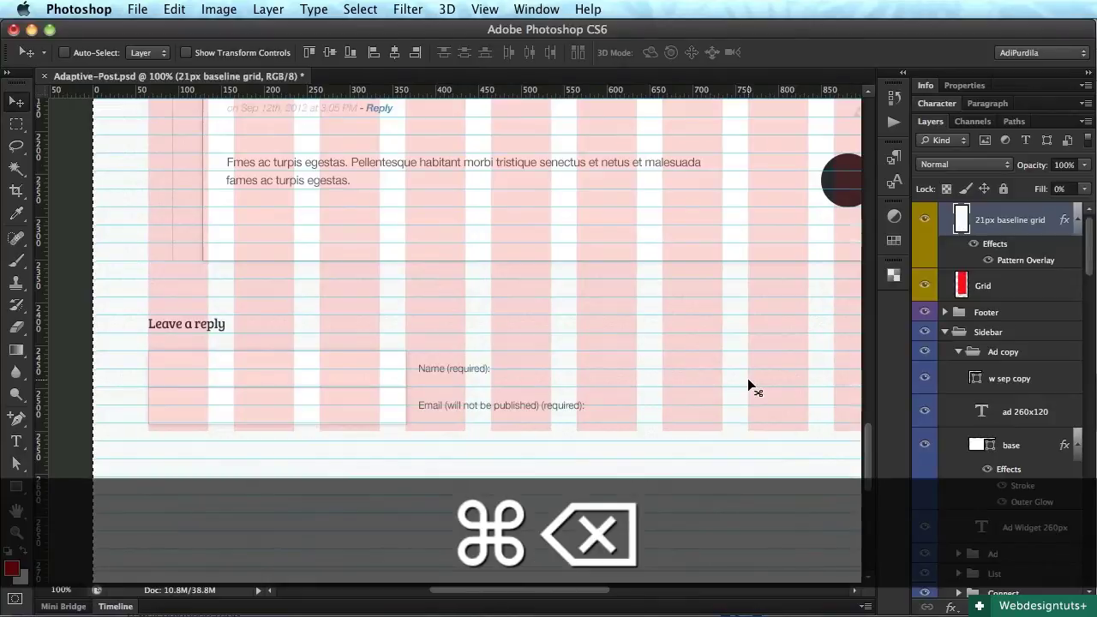
key(cmd+d)
Stretch the red column Grid layer down to the bottom edge of the canvas
click(1008, 286)
key(cmd+t)
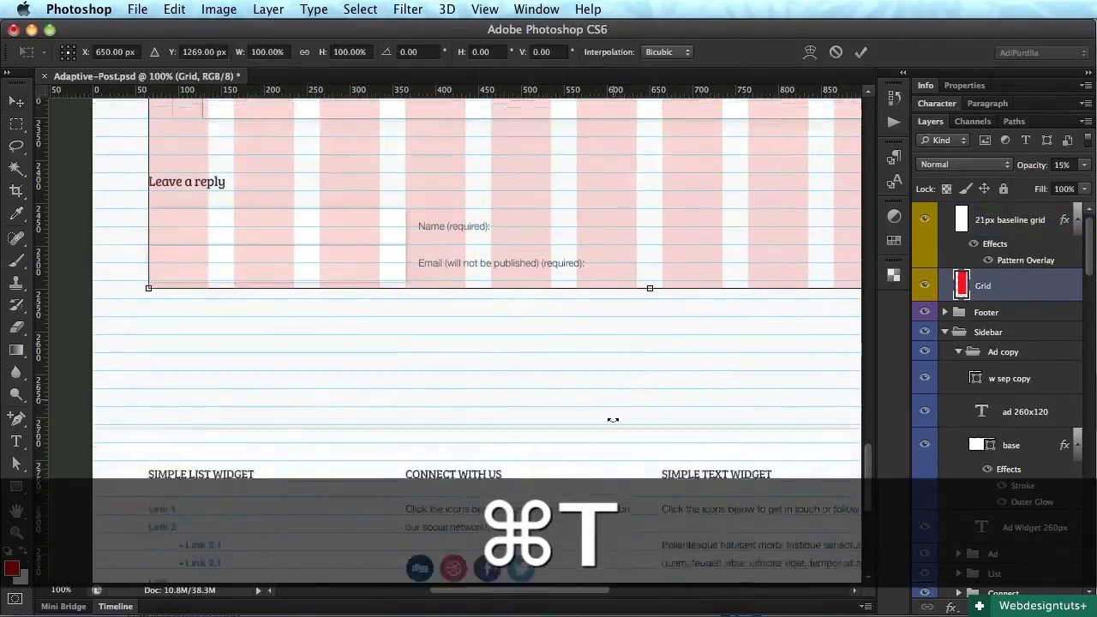
scroll(612, 420, down, 2)
drag(650, 245, 648, 529)
key(Return)
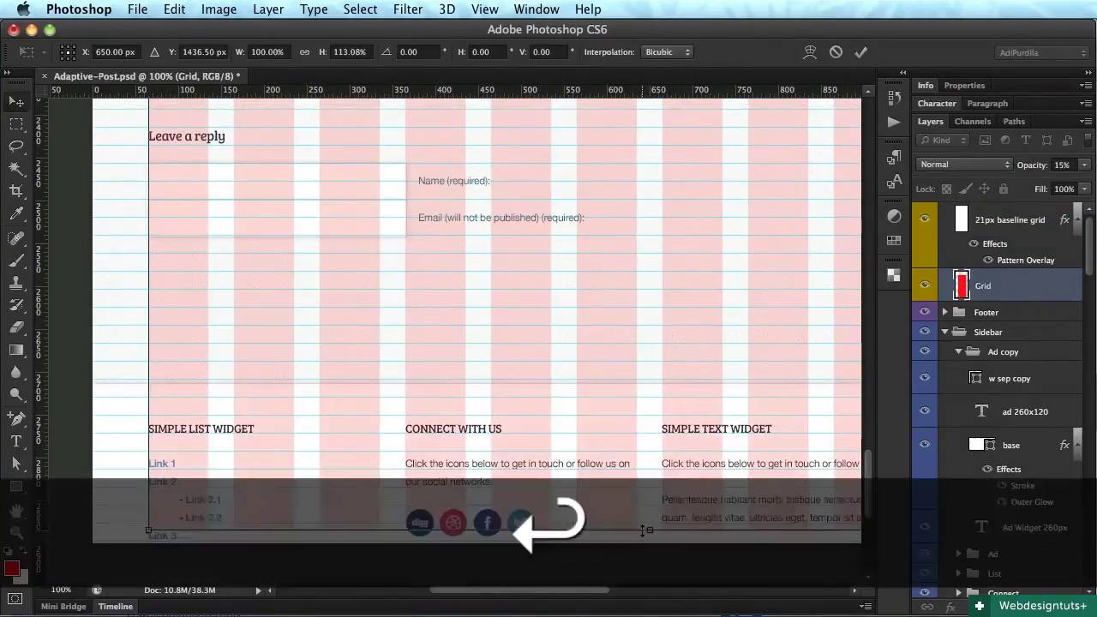
key(cmd+t)
scroll(668, 467, down, 3)
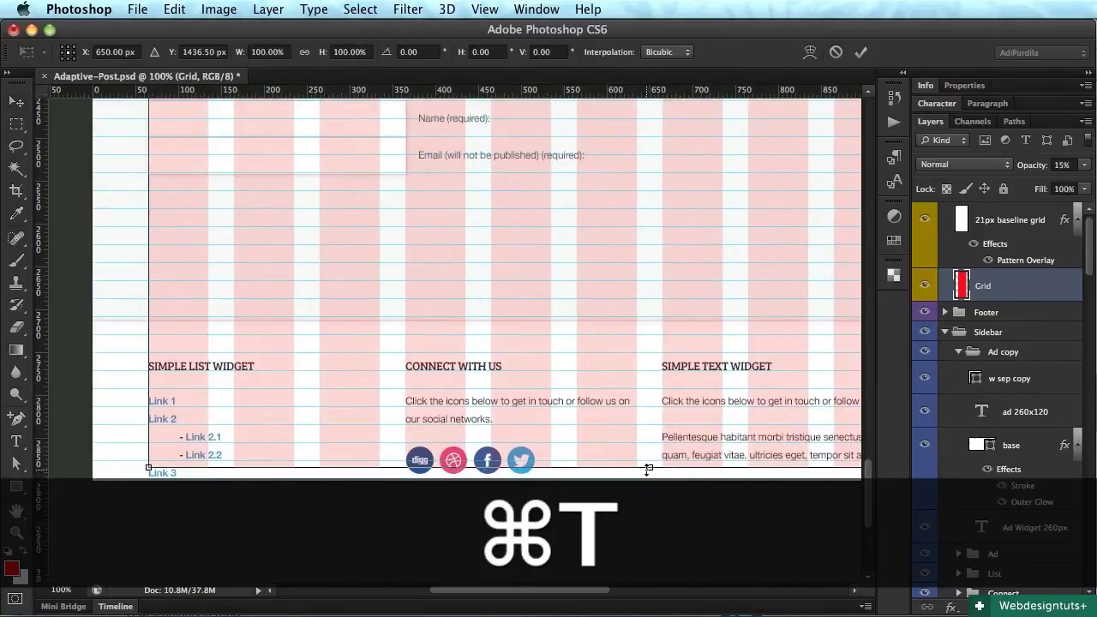
drag(649, 469, 651, 547)
key(Return)
Move the Email input field and its label down one baseline row to leave a gap below the Name field
scroll(634, 346, up, 5)
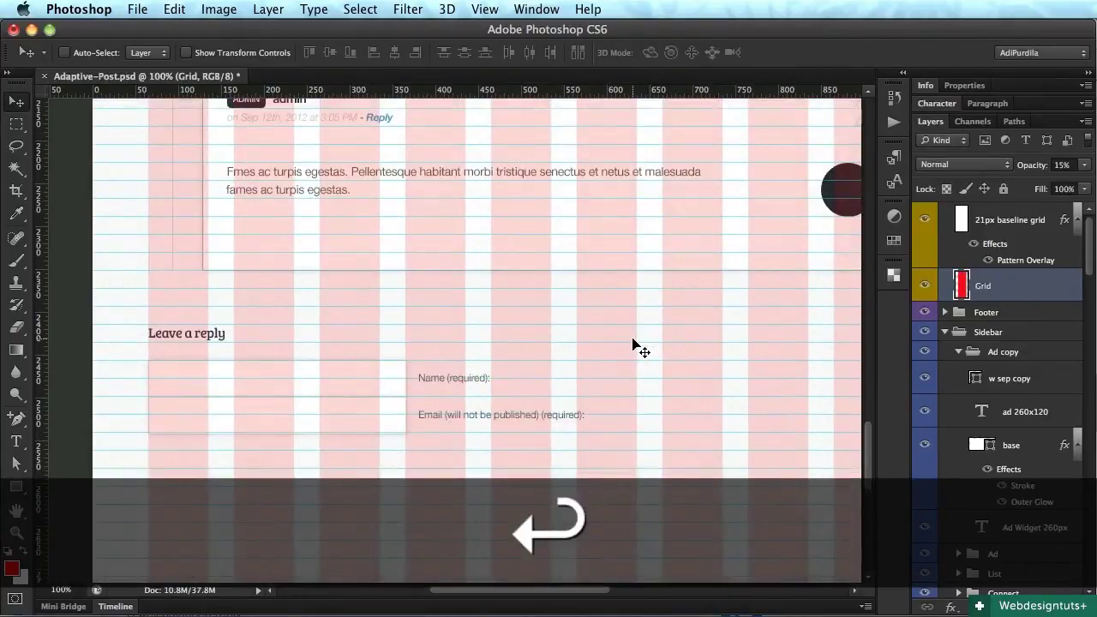
super+click(467, 420)
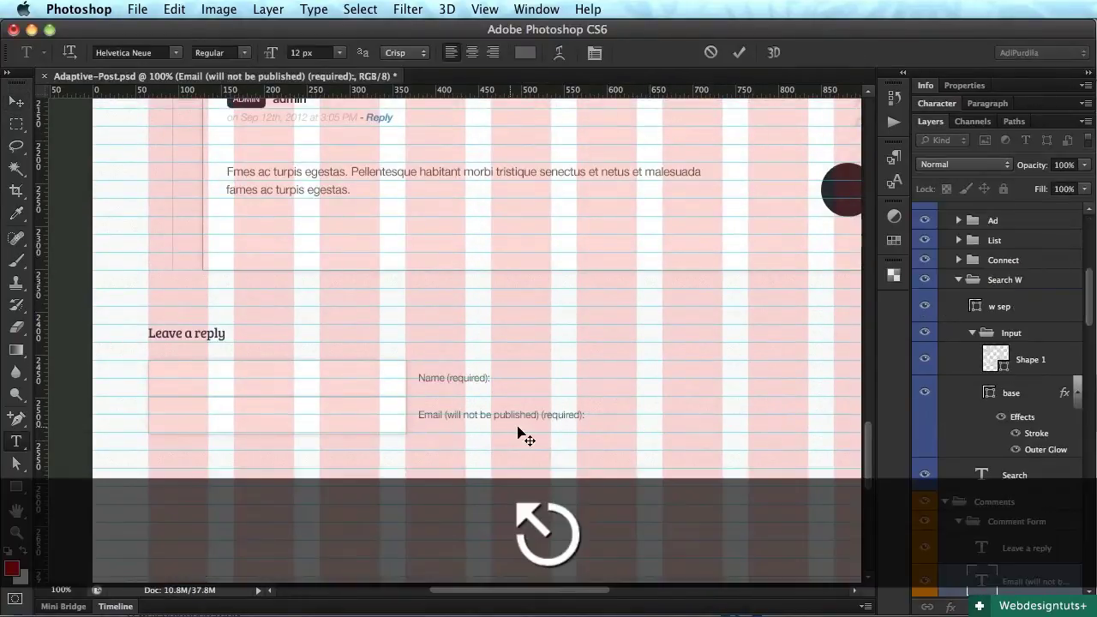
scroll(1031, 558, down, 1)
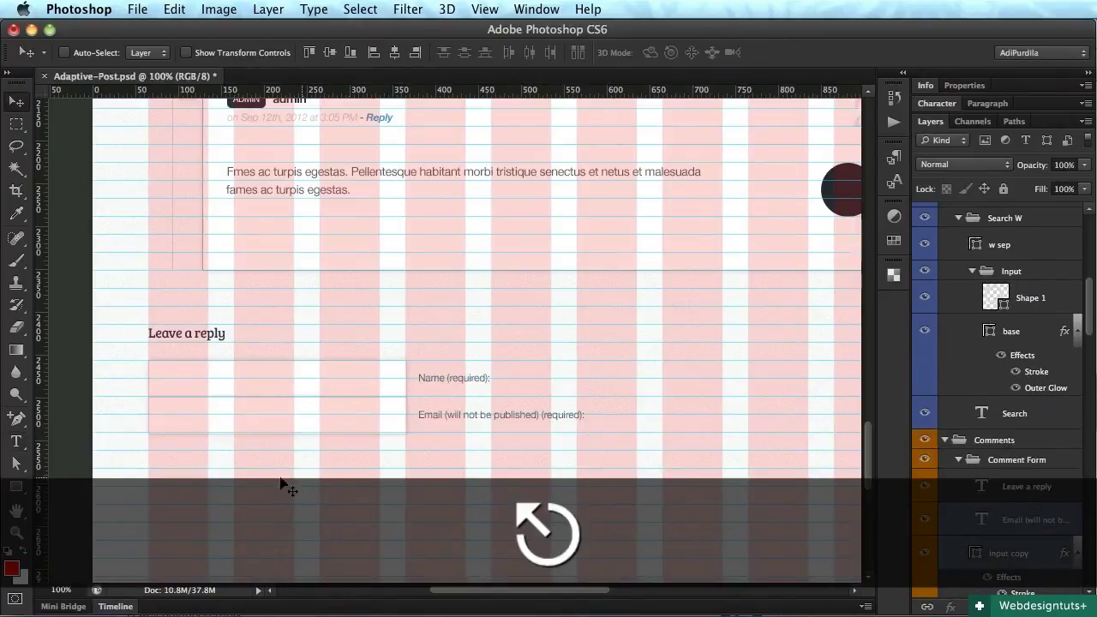
key(super+space)
drag(140, 429, 237, 502)
drag(299, 429, 297, 460)
key(super+s)
key(F1)
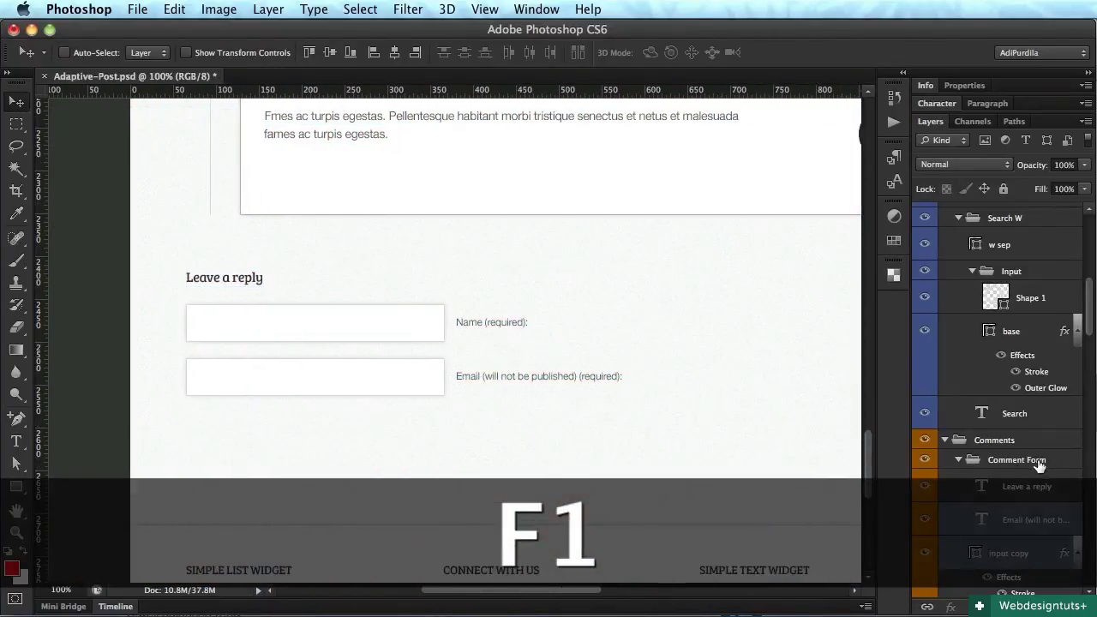
Duplicate the Email input field directly below, keeping the same gap, and check it against the layout grids
scroll(1039, 463, down, 5)
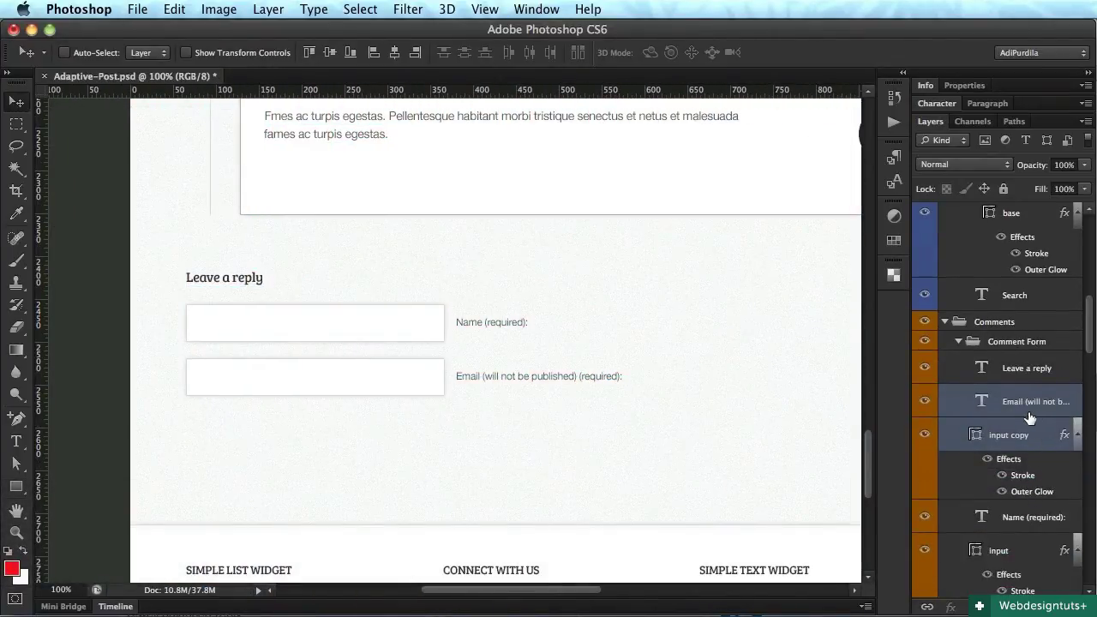
scroll(752, 422, down, 3)
click(1026, 437)
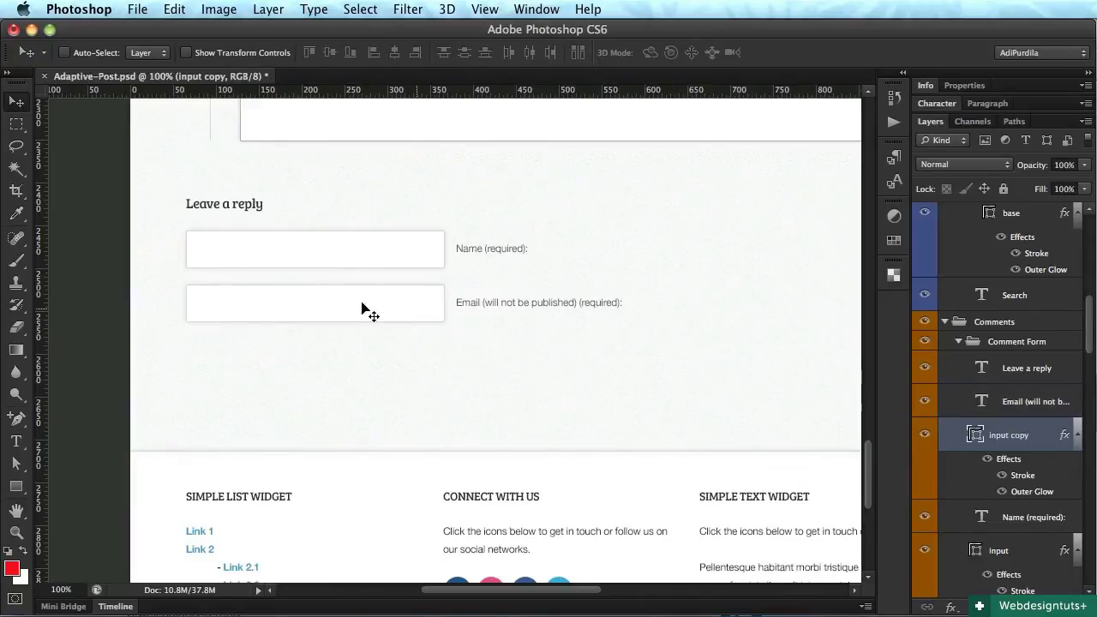
drag(362, 309, 372, 362)
key(F1)
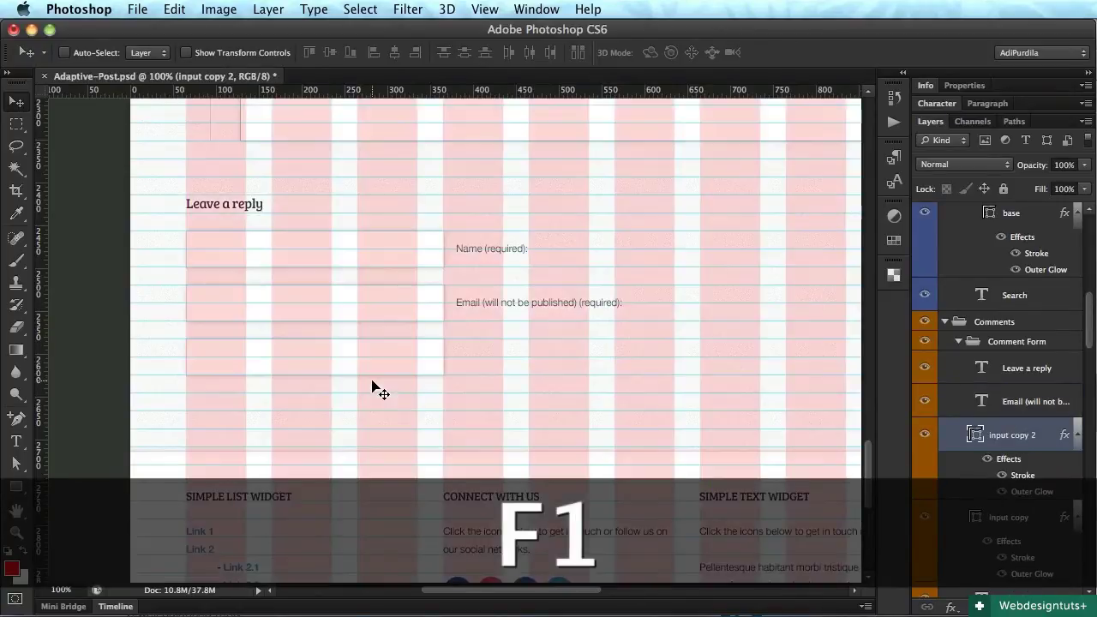
key(F1)
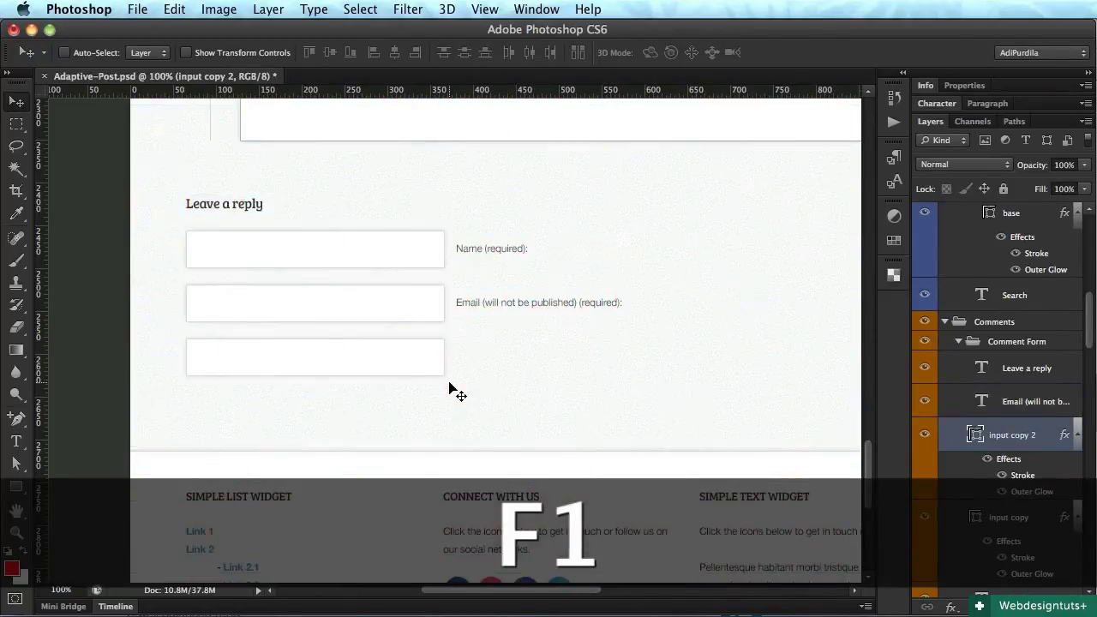
Widen the third input field's shape to about 640 px by moving its right edge
scroll(360, 377, right, 3)
key(a)
click(350, 364)
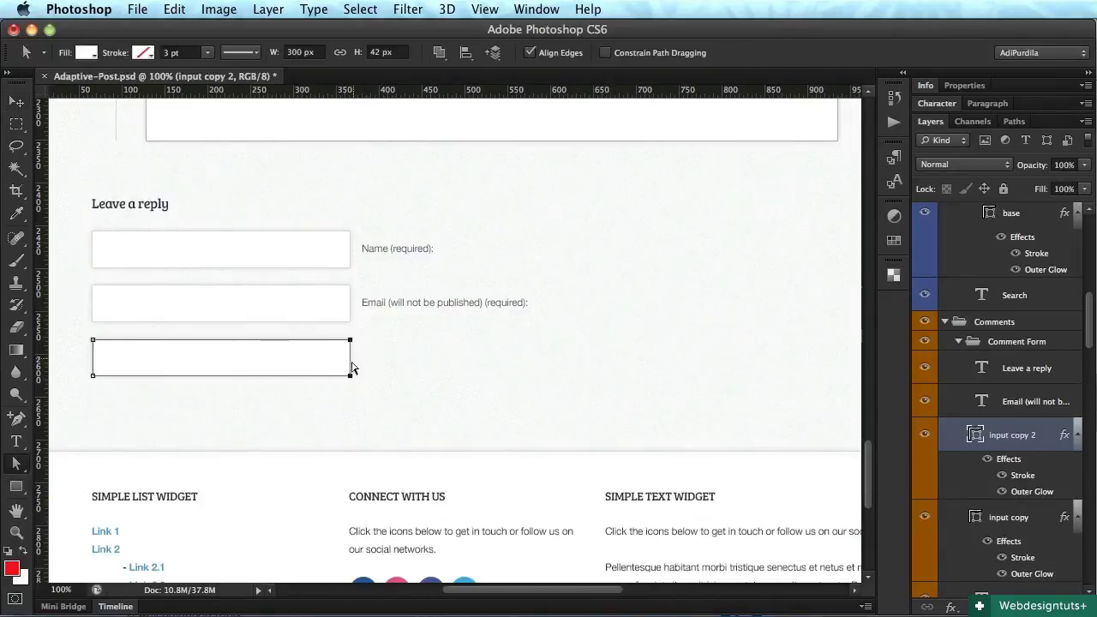
drag(350, 381, 642, 392)
Extend the third field's bottom edge to make a comment box about 147 px tall on the baseline grid, and save
scroll(656, 409, down, 2)
mouse_move(695, 349)
mouse_down()
mouse_move(83, 330)
mouse_move(90, 428)
mouse_up()
key(F1)
key(Return)
key(v)
key(F1)
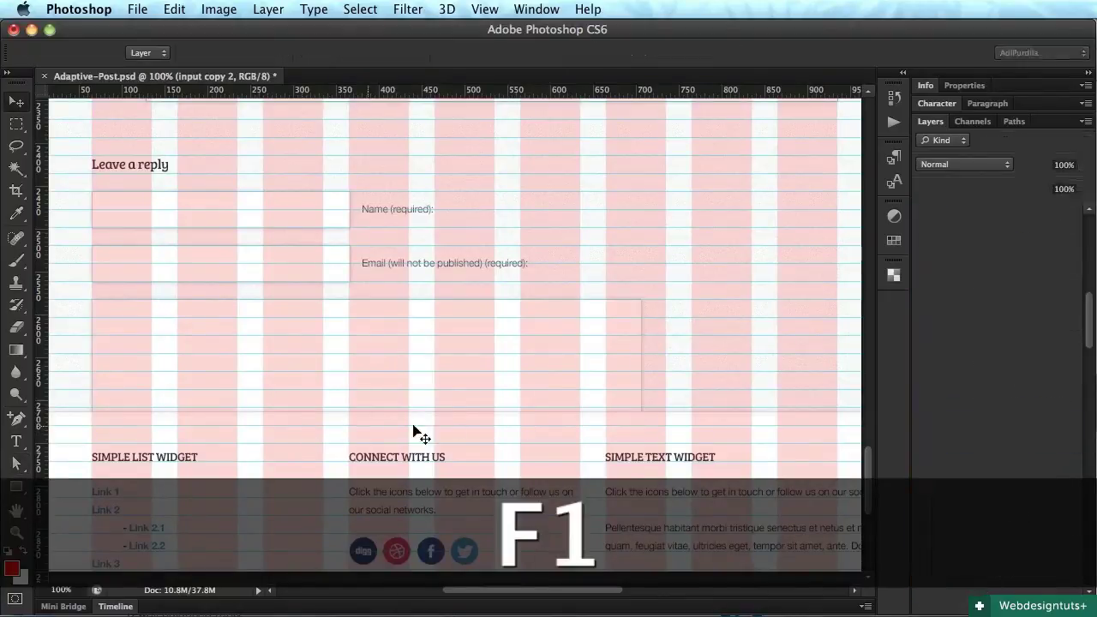
scroll(649, 317, up, 3)
scroll(648, 317, down, 4)
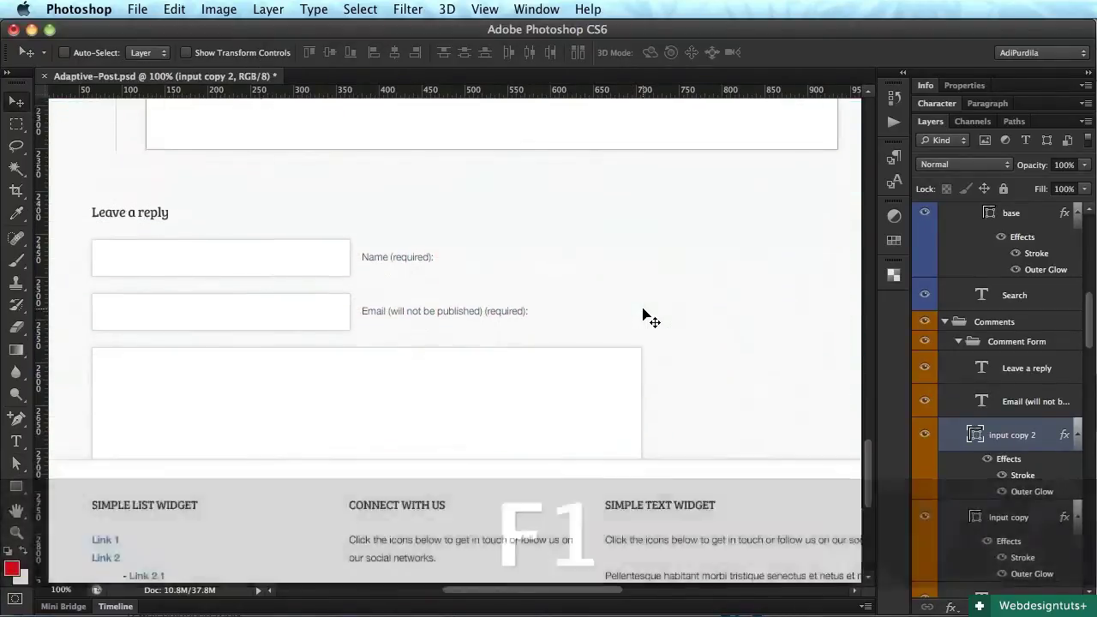
scroll(649, 317, up, 1)
key(super+s)
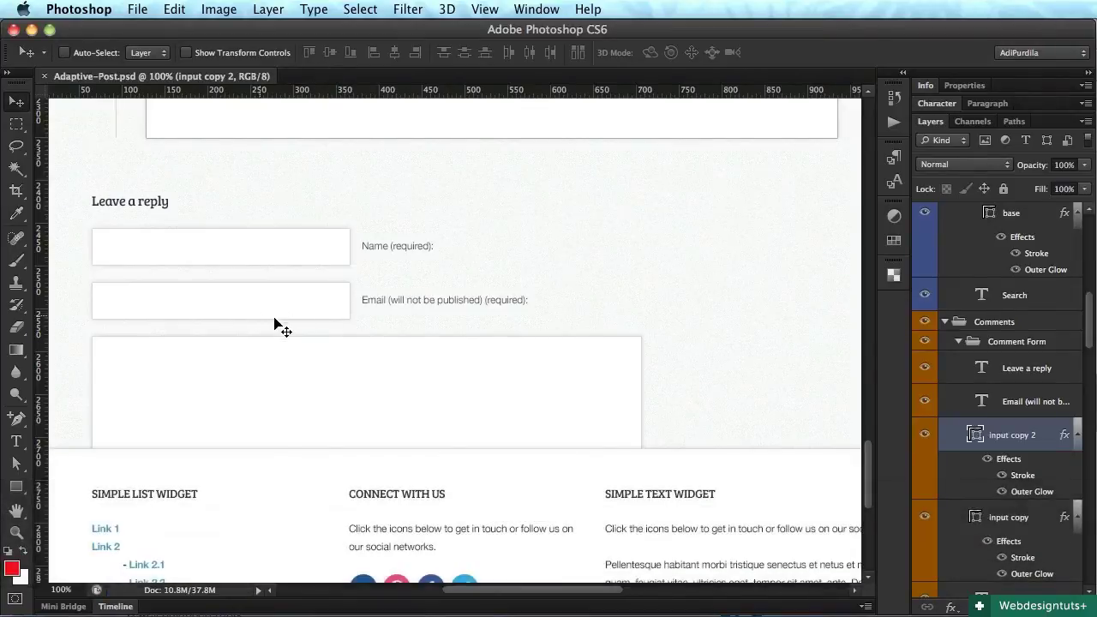
Increase the canvas height to 3100 pixels, anchored at the top so the extra space is added at the bottom
scroll(364, 343, down, 5)
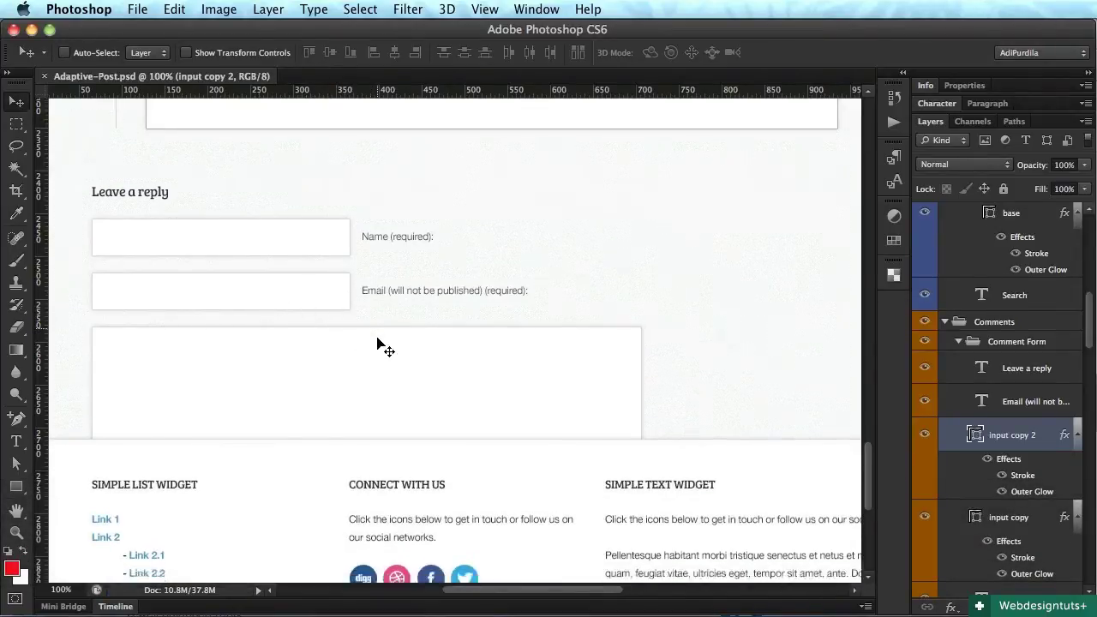
click(218, 10)
click(255, 176)
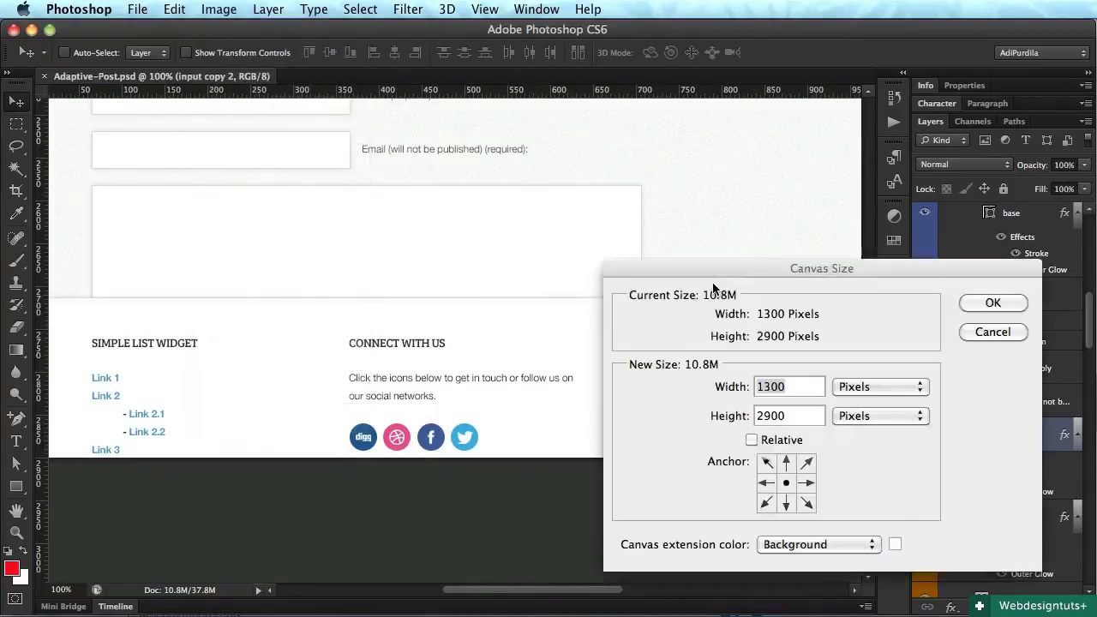
click(786, 462)
key(Tab)
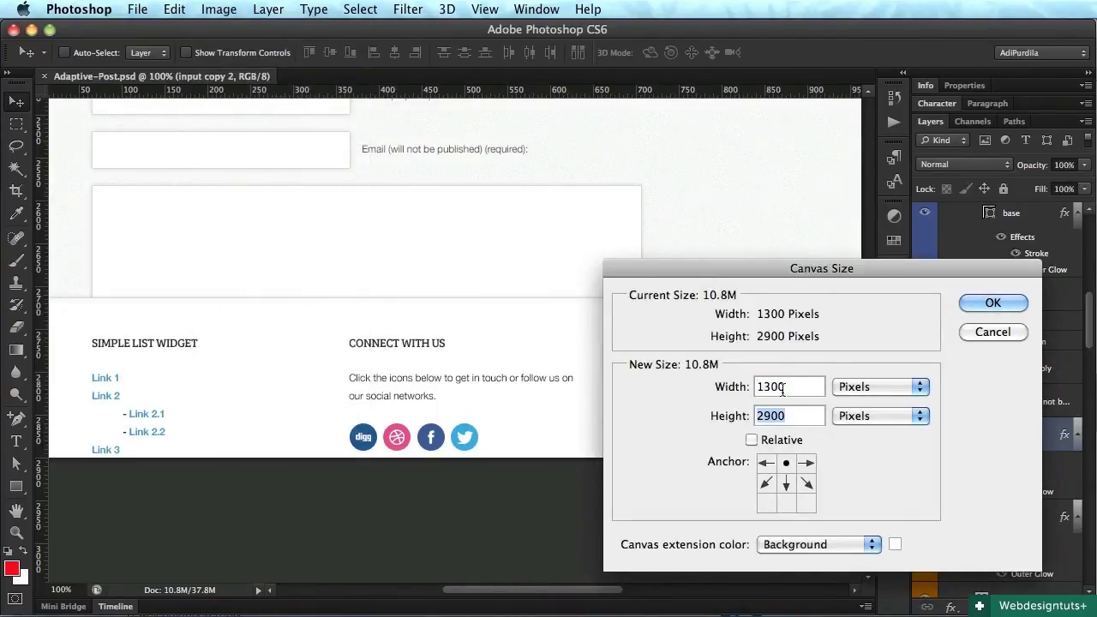
text(3100)
key(Return)
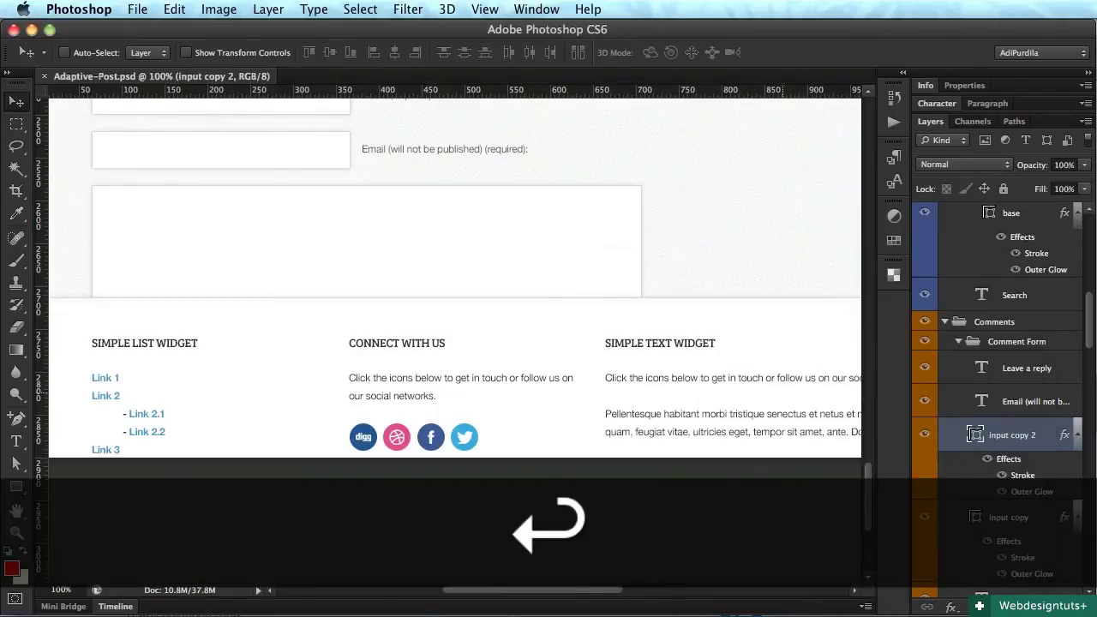
Move the Footer group down about 147 px to clear the comment box, and save the document
scroll(697, 388, down, 3)
scroll(696, 392, up, 2)
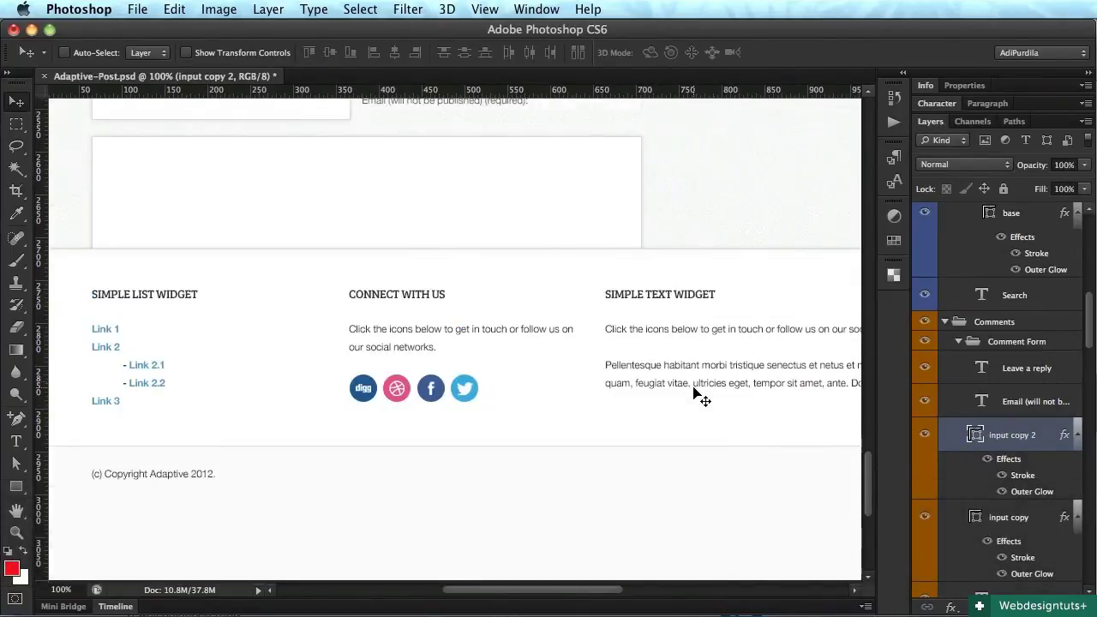
scroll(996, 331, up, 5)
click(994, 334)
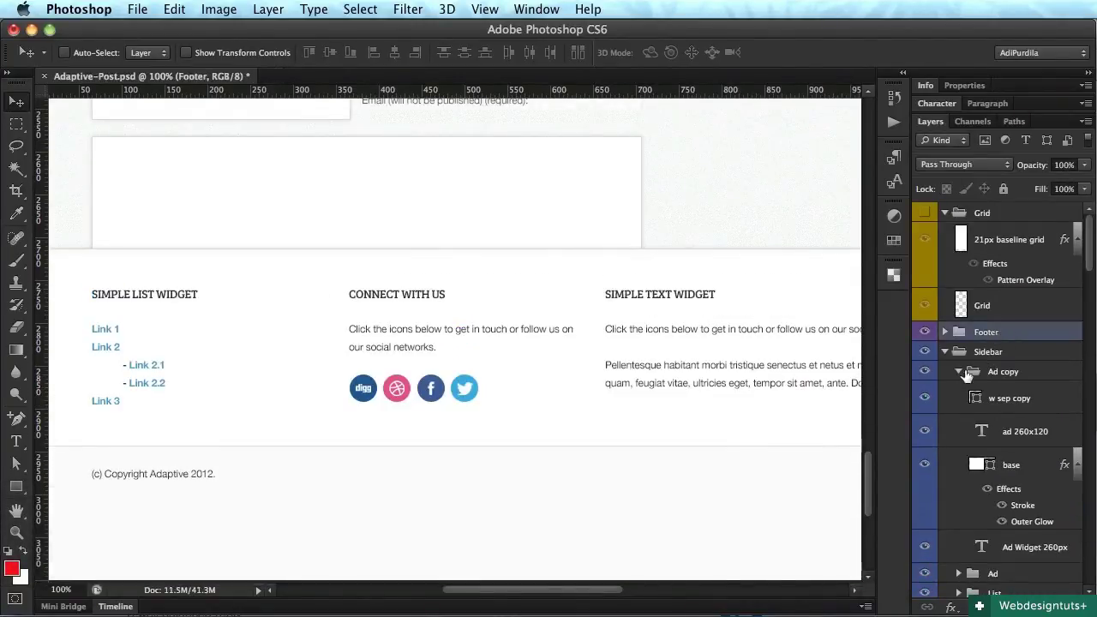
mouse_move(499, 409)
mouse_down()
mouse_move(497, 480)
mouse_move(503, 424)
mouse_move(515, 456)
mouse_move(510, 417)
mouse_up()
drag(511, 411, 512, 448)
scroll(517, 391, up, 5)
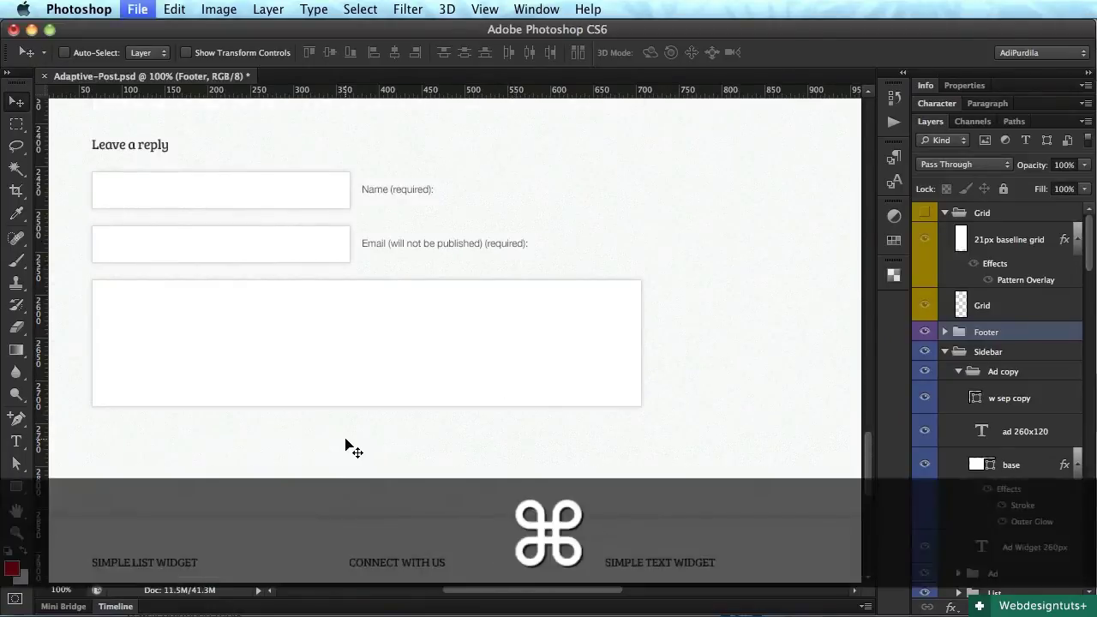
key(super+s)
Select the "Leave a reply" text layer in the Comment Form group
super+click(343, 367)
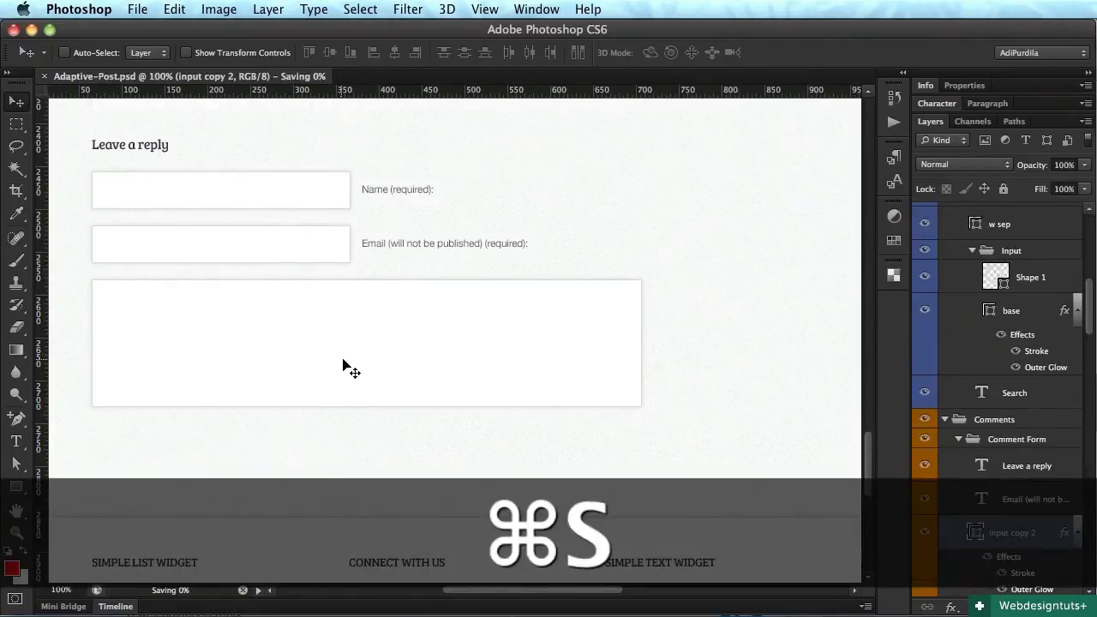
click(1038, 463)
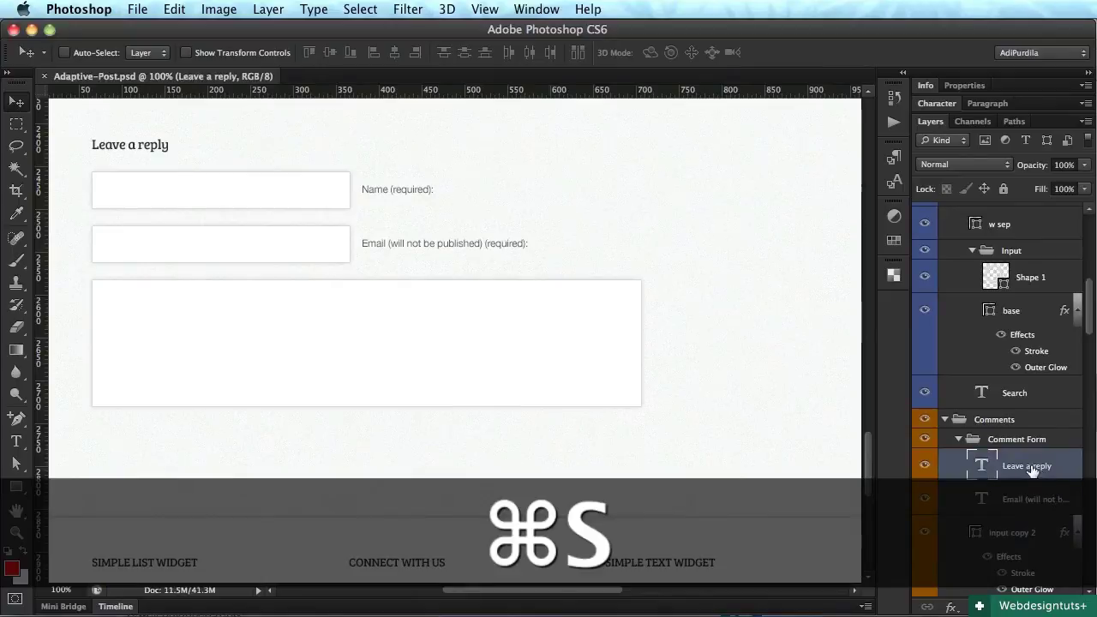
key(t)
click(358, 472)
key(Escape)
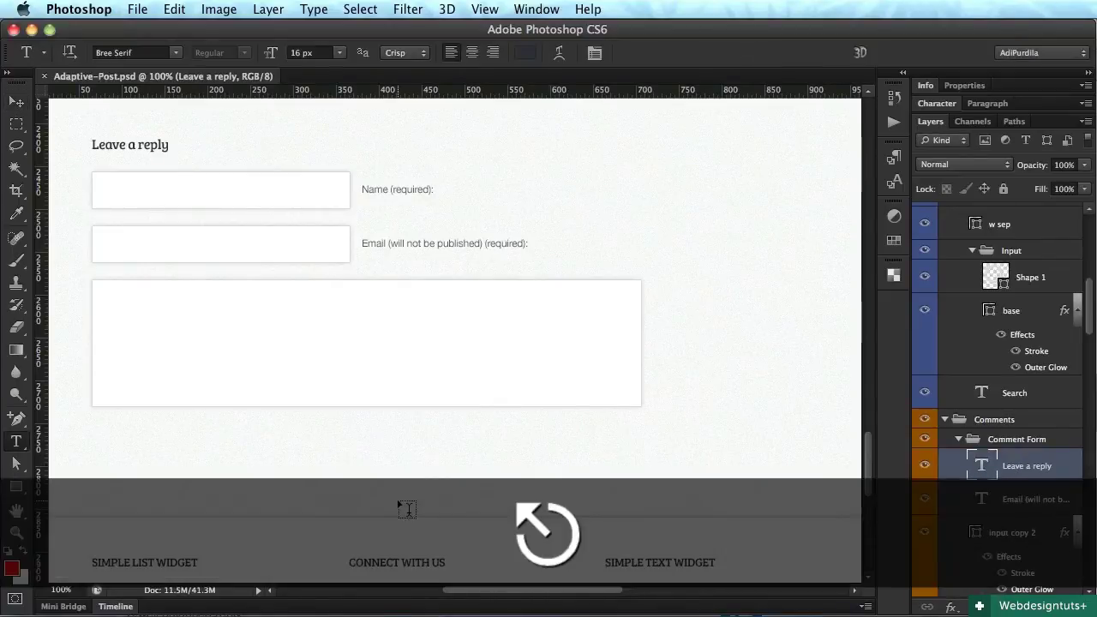
key(v)
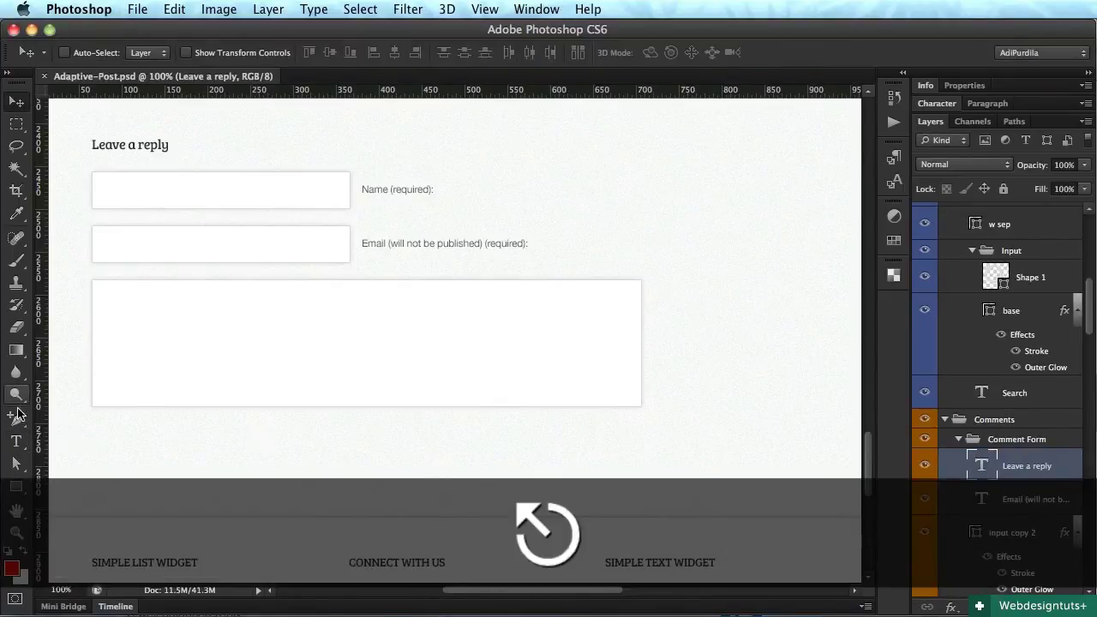
Draw a red rounded rectangle with 5 px radius, about 158 by 42 px, below the comment box, and save
drag(15, 486, 159, 499)
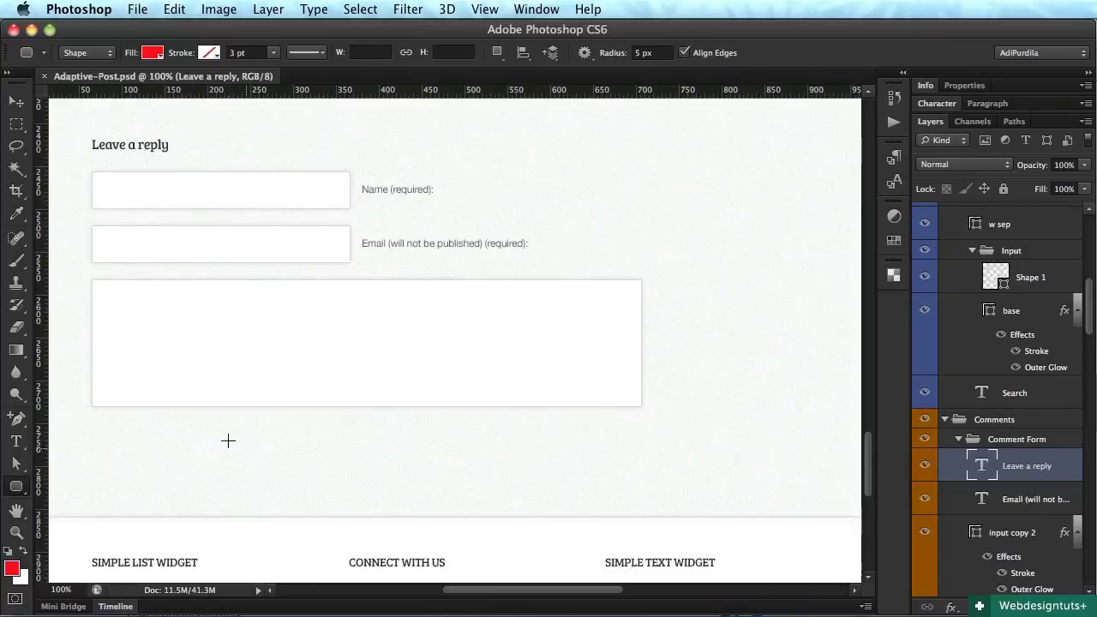
drag(228, 440, 363, 476)
key(v)
key(Return)
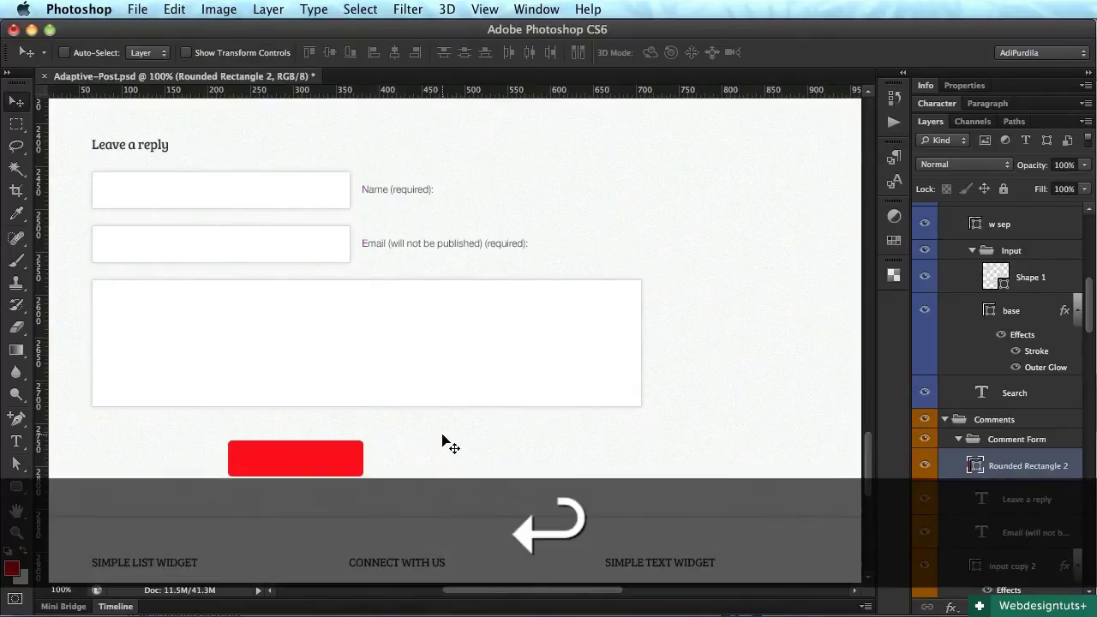
key(super+s)
Change the rounded rectangle's fill color to #3d99ca
double_click(975, 465)
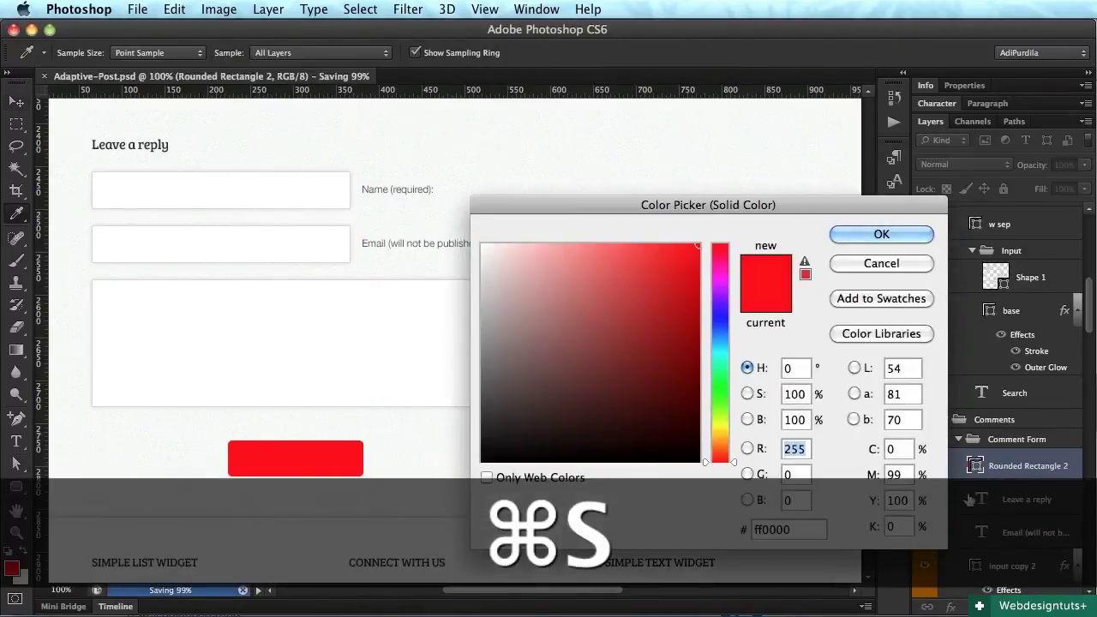
double_click(785, 529)
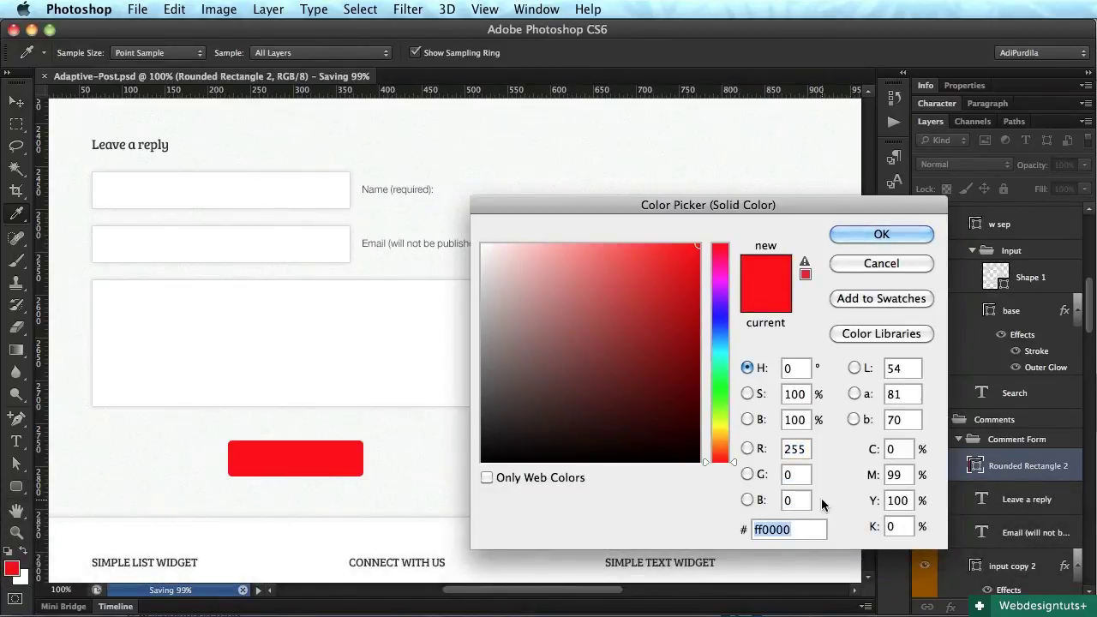
text(3d)
text(98ca)
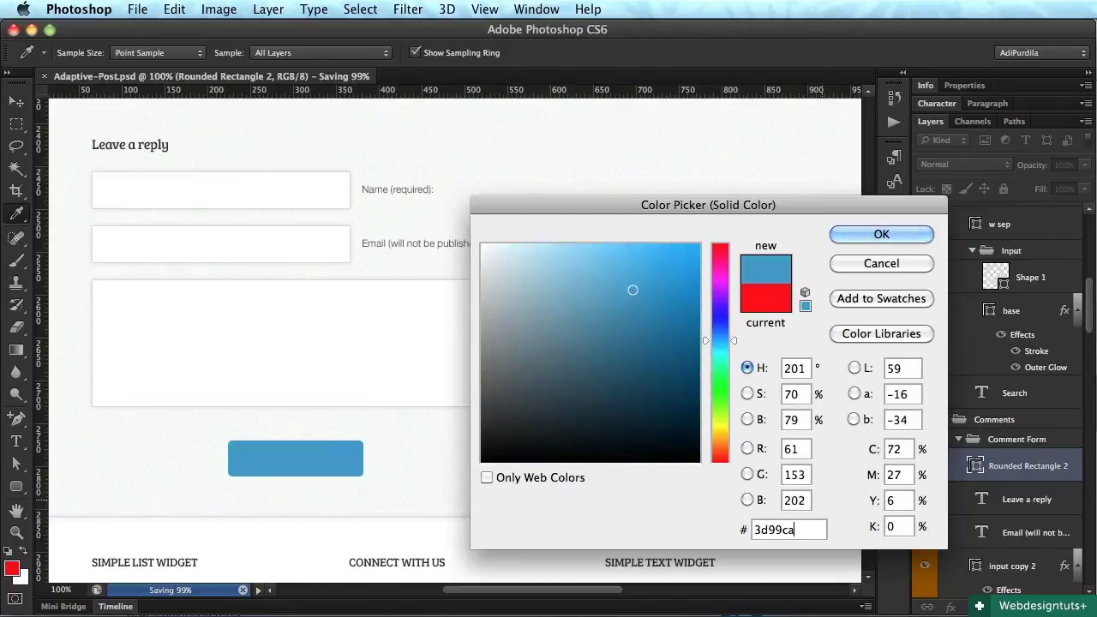
key(Return)
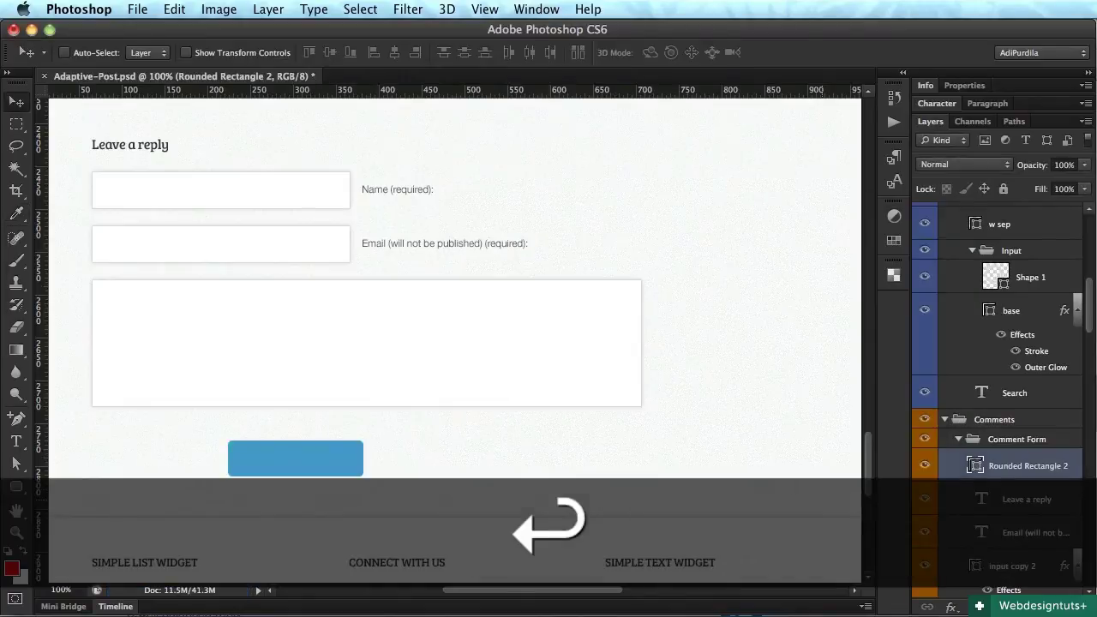
Rename the rounded rectangle layer as "base"
double_click(1027, 467)
text(base)
key(Return)
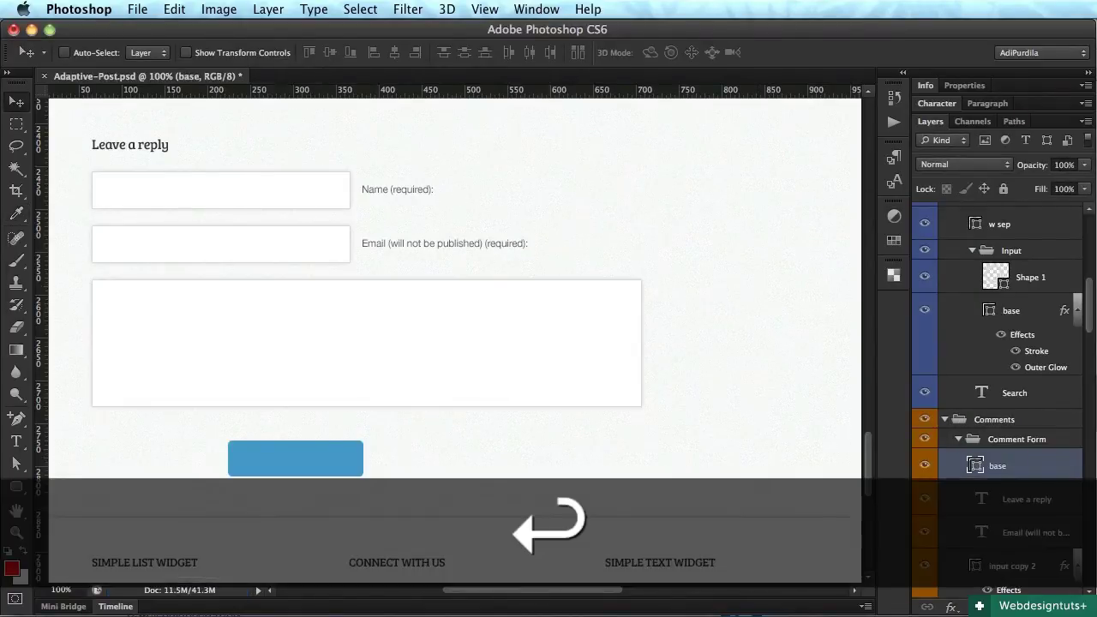
Put the button's base layer in a new group named "Button", save, and select the base layer inside it
key(super+g)
double_click(1016, 459)
text(Butto)
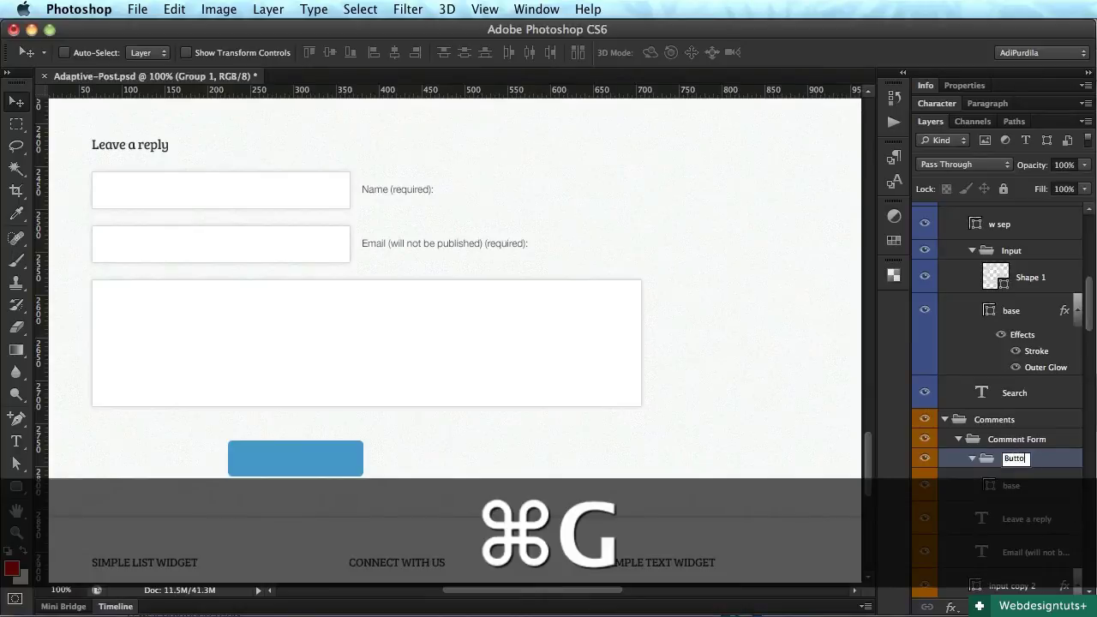
text(n)
key(Return)
key(super+s)
click(1046, 489)
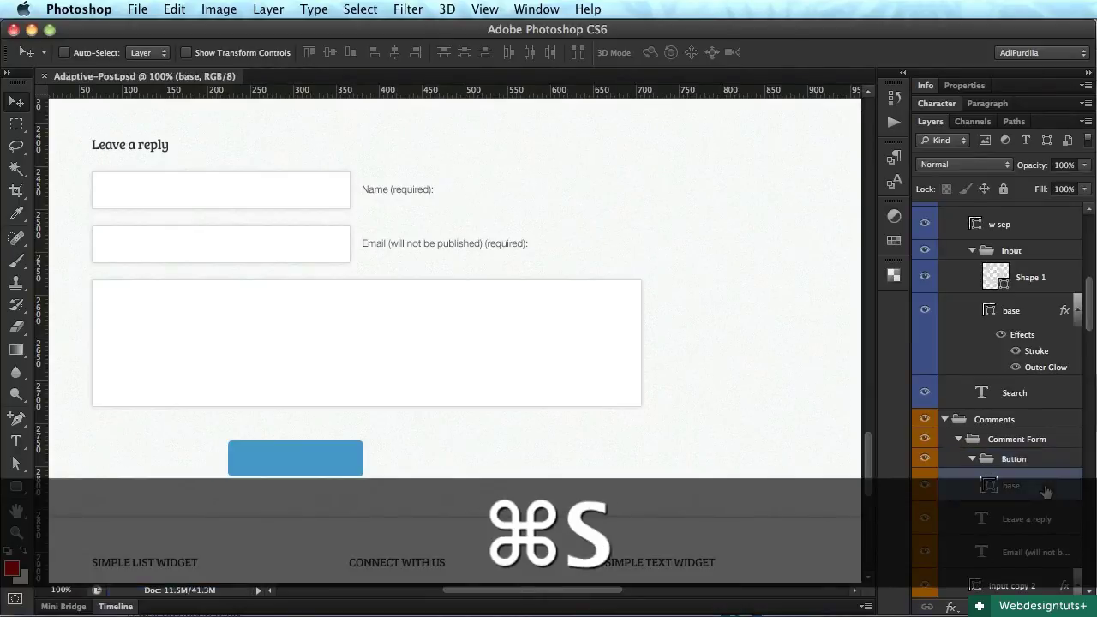
Add a Gradient Overlay to the button's base layer with Multiply blend mode and 10% opacity
double_click(1047, 490)
drag(1048, 184, 942, 185)
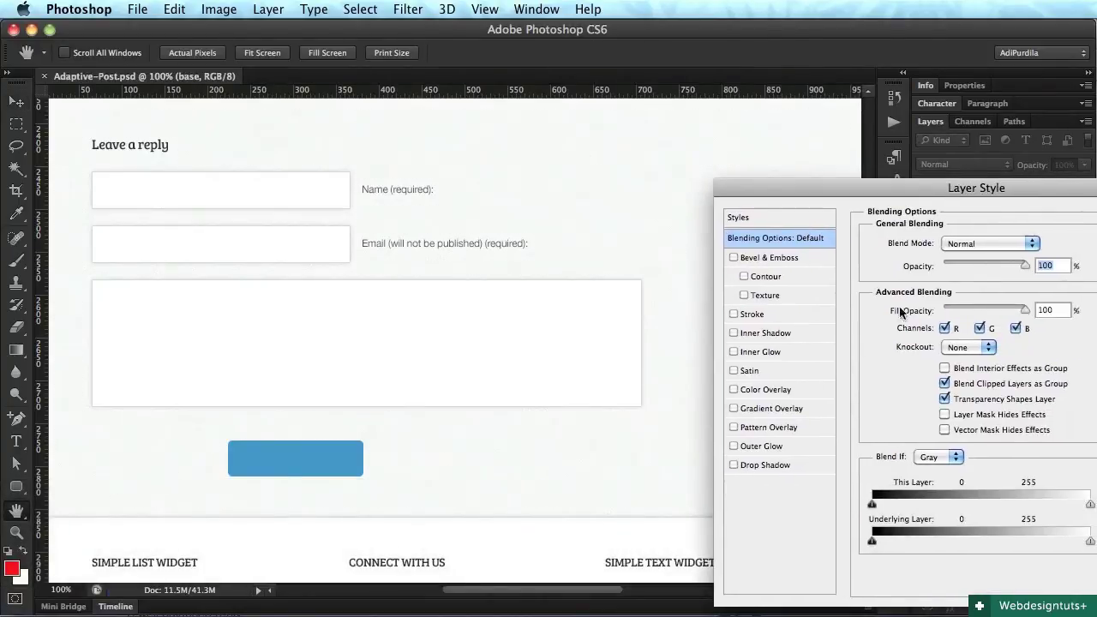
click(785, 408)
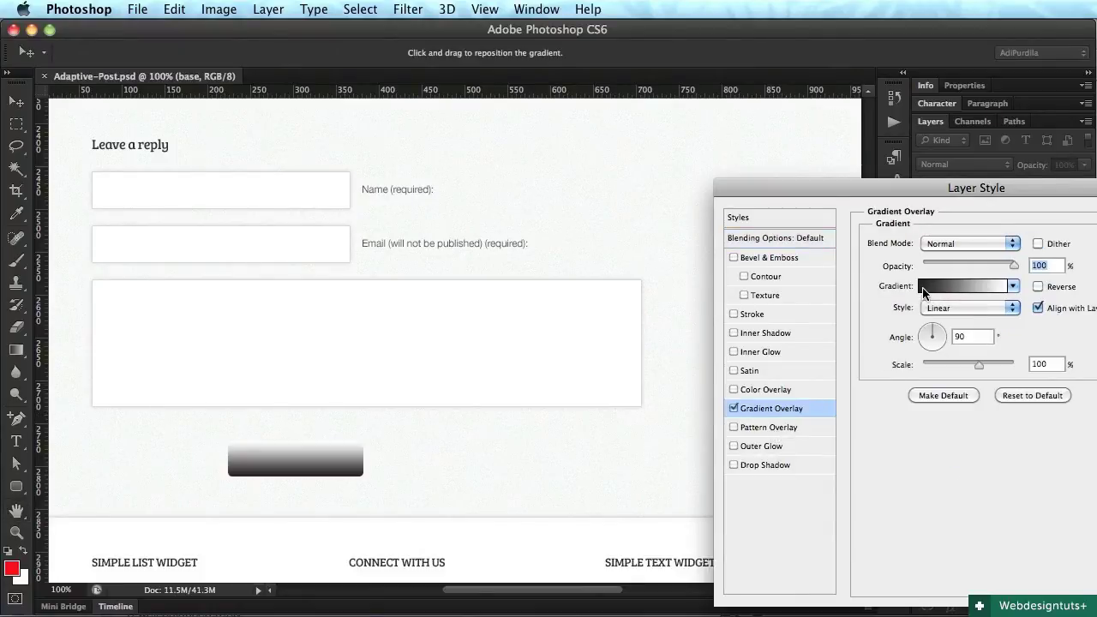
click(993, 245)
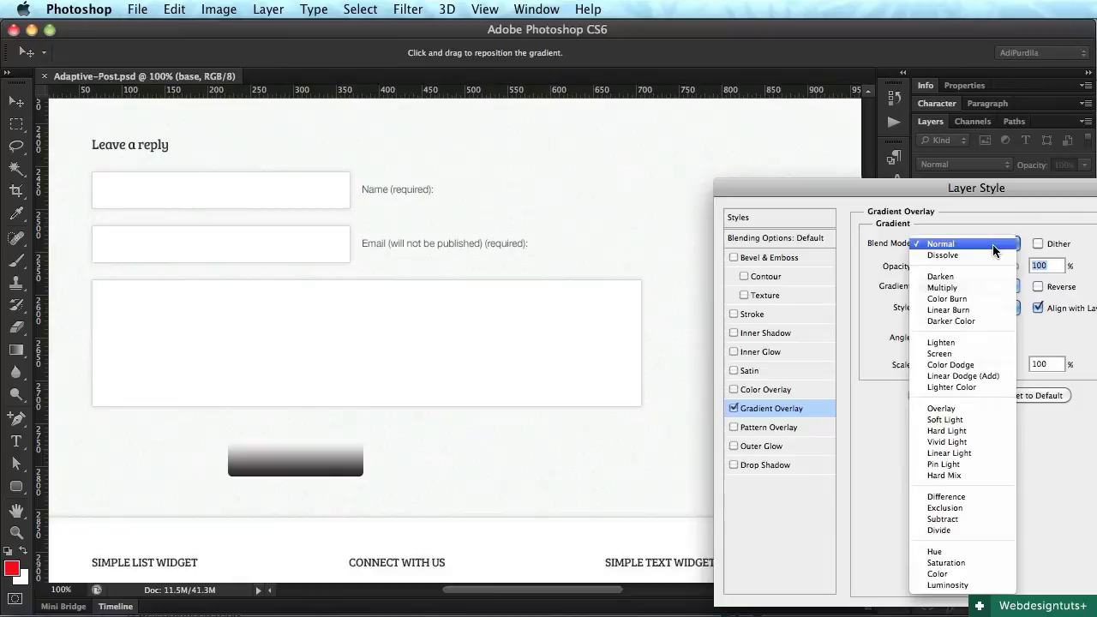
click(985, 287)
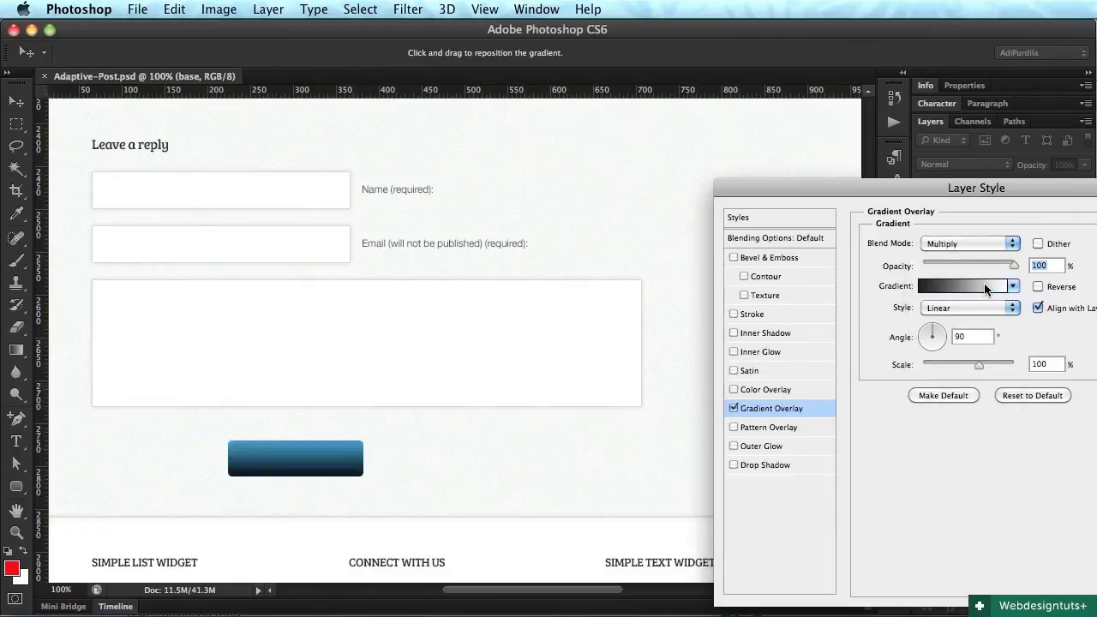
drag(960, 268, 931, 260)
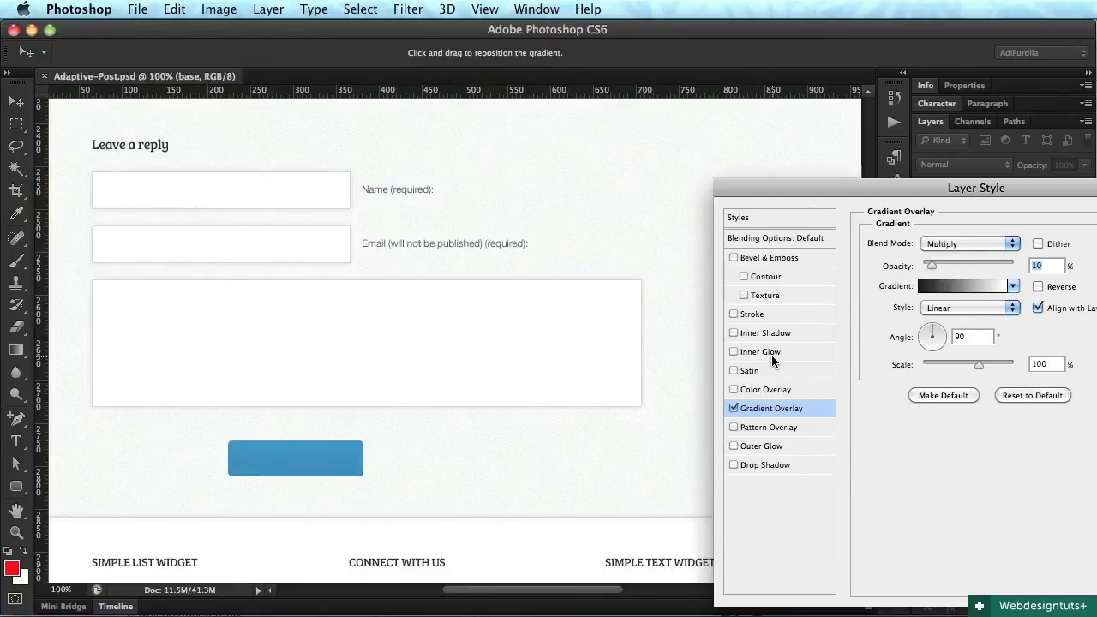
Add a 1 px outside stroke to the button's base in a slightly darker blue, #3a83ad
click(769, 314)
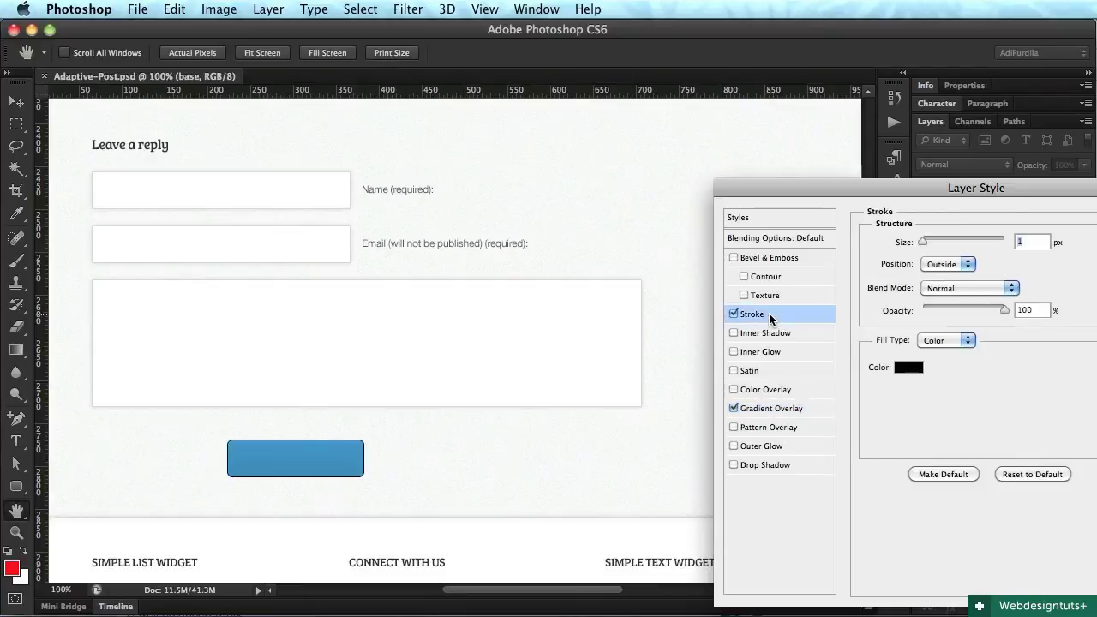
click(915, 370)
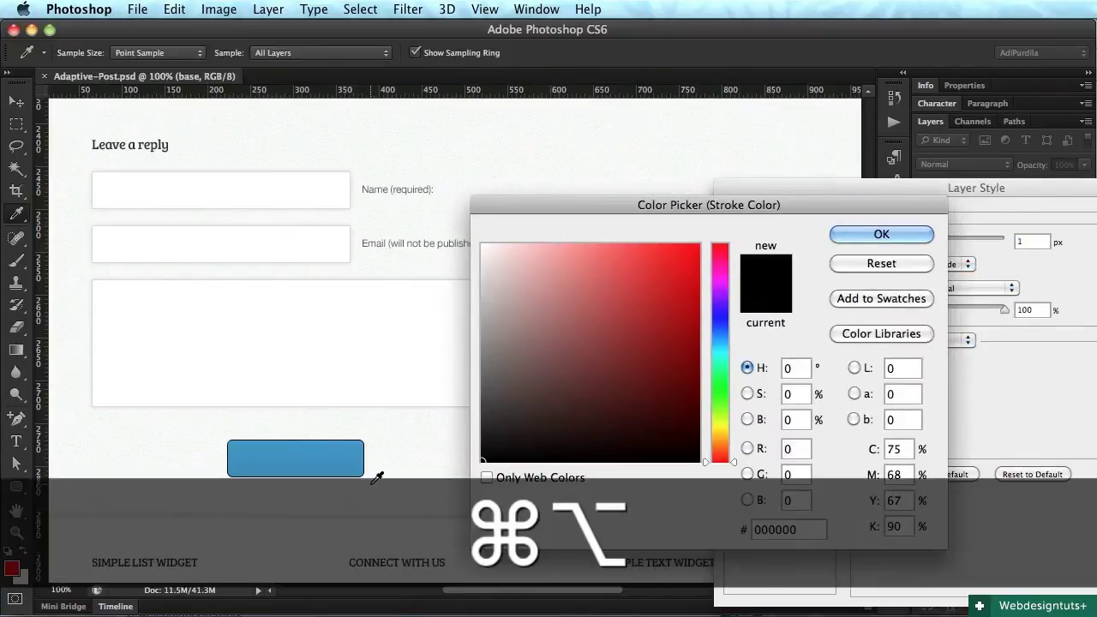
key(super+alt+c)
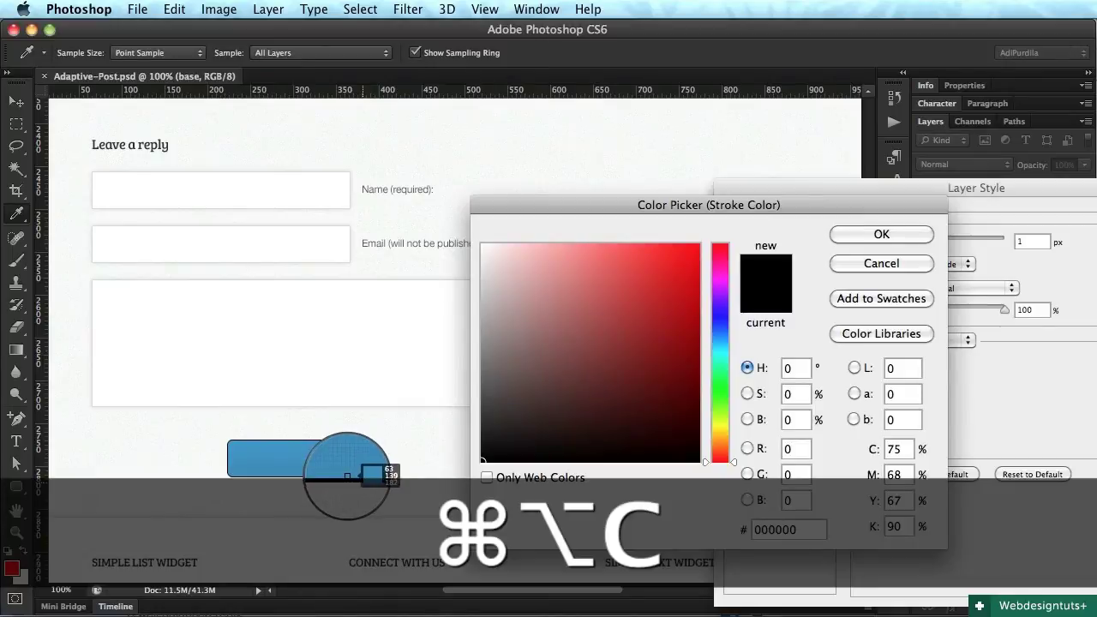
click(350, 474)
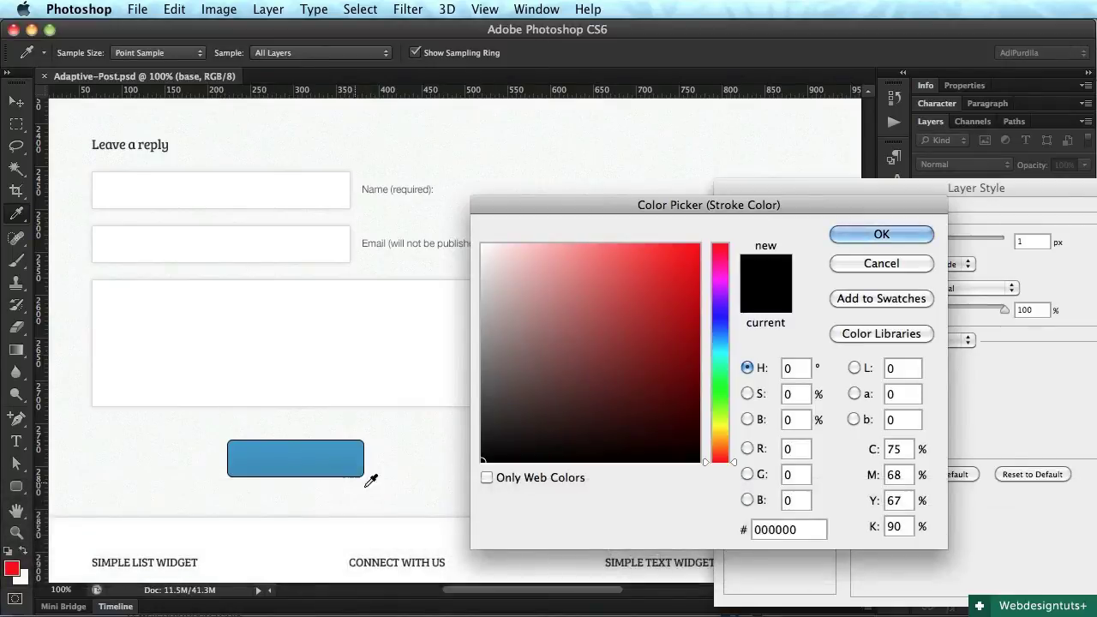
double_click(795, 526)
text(3F8BB6)
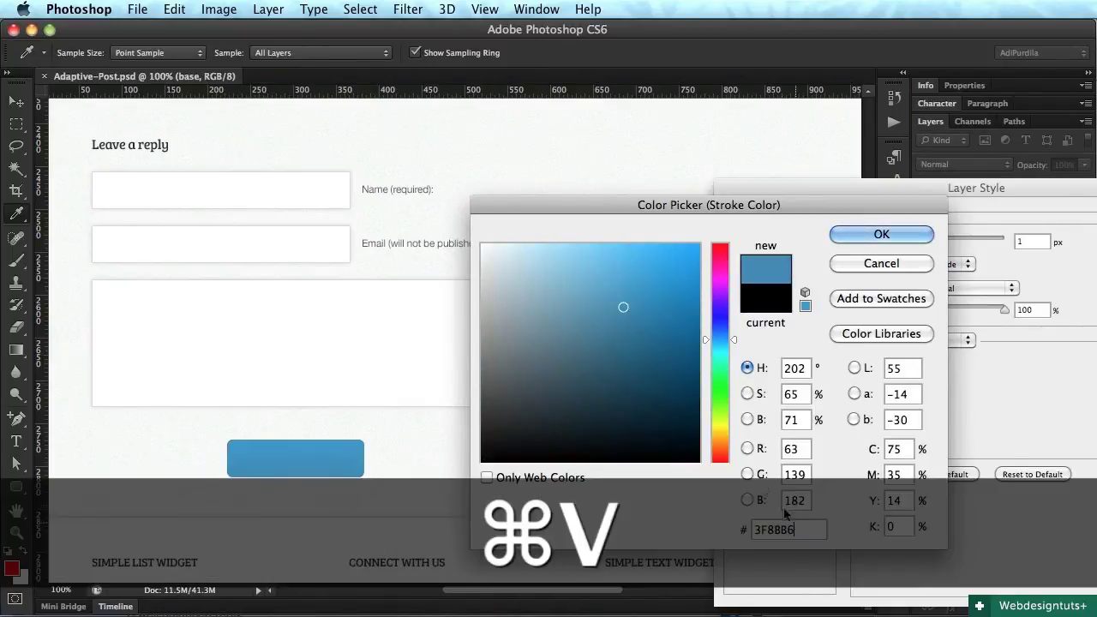
click(626, 314)
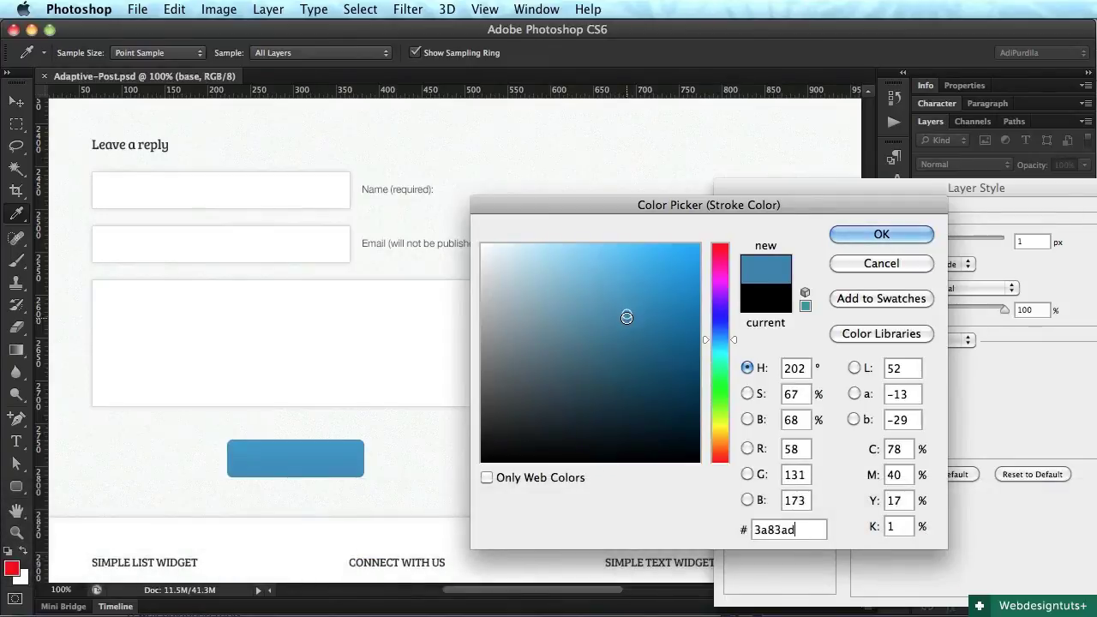
click(885, 235)
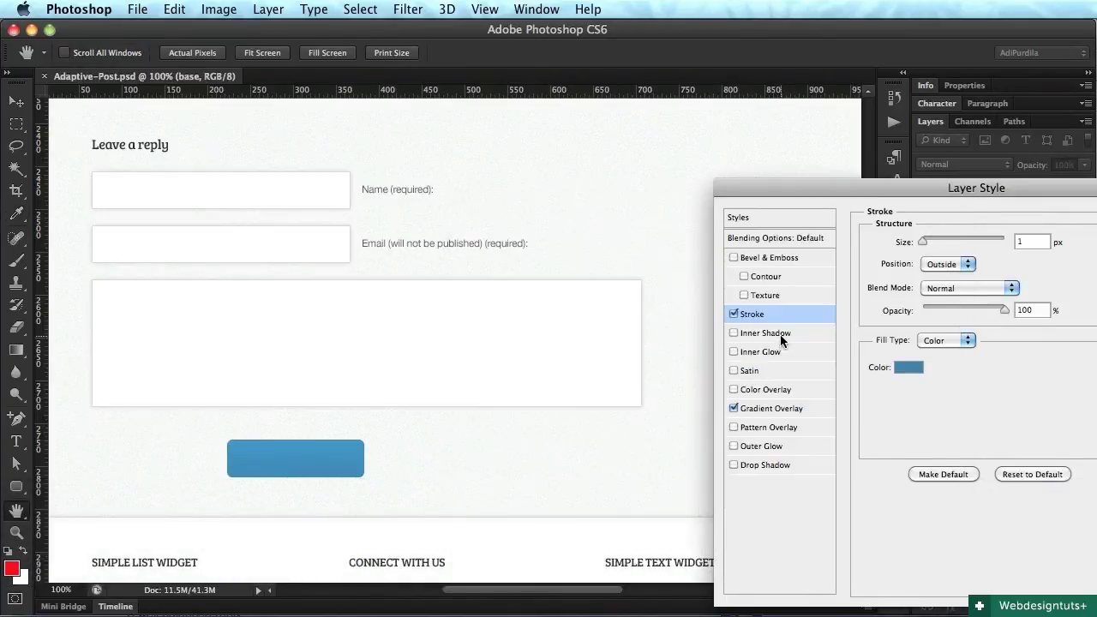
Add a white Inner Shadow to the button's base in Screen mode, at a 90° angle with global light off
click(778, 333)
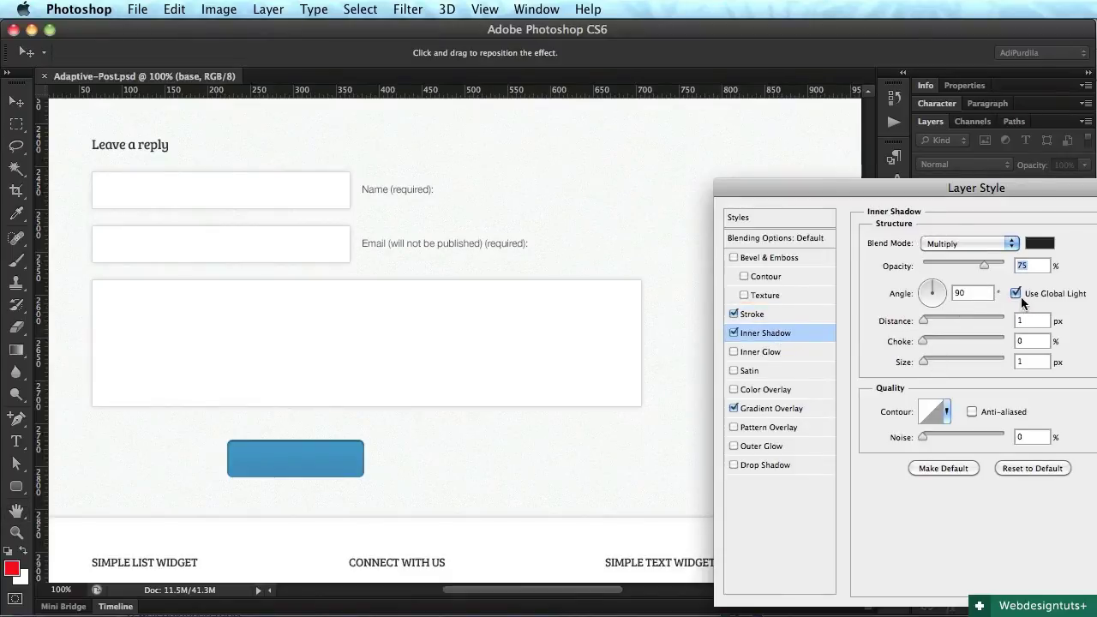
double_click(962, 293)
text(90)
key(Tab)
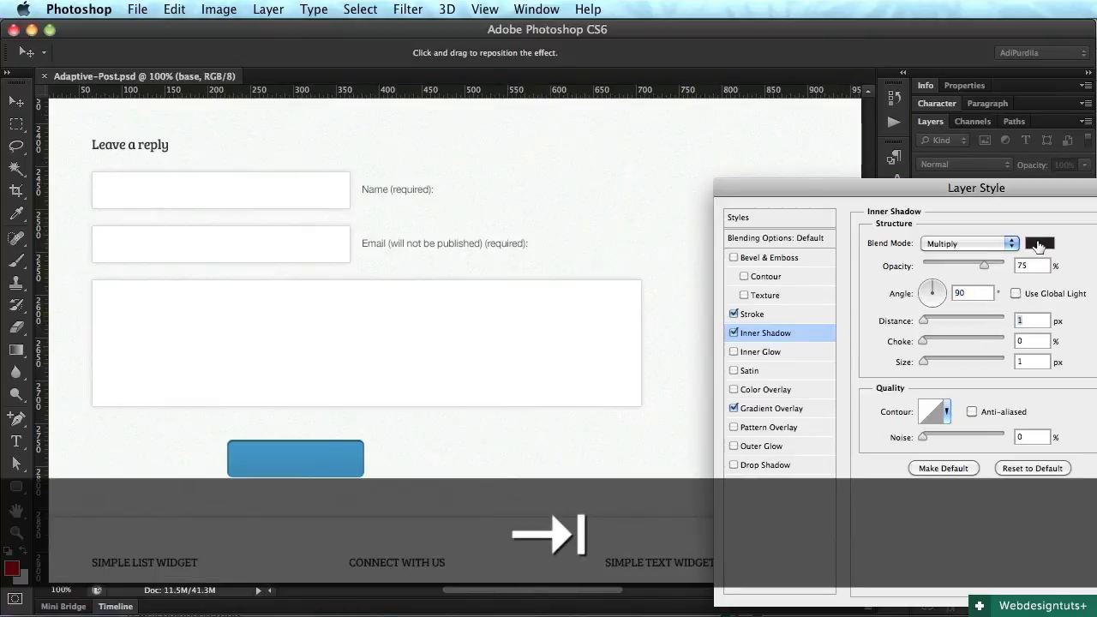
click(959, 243)
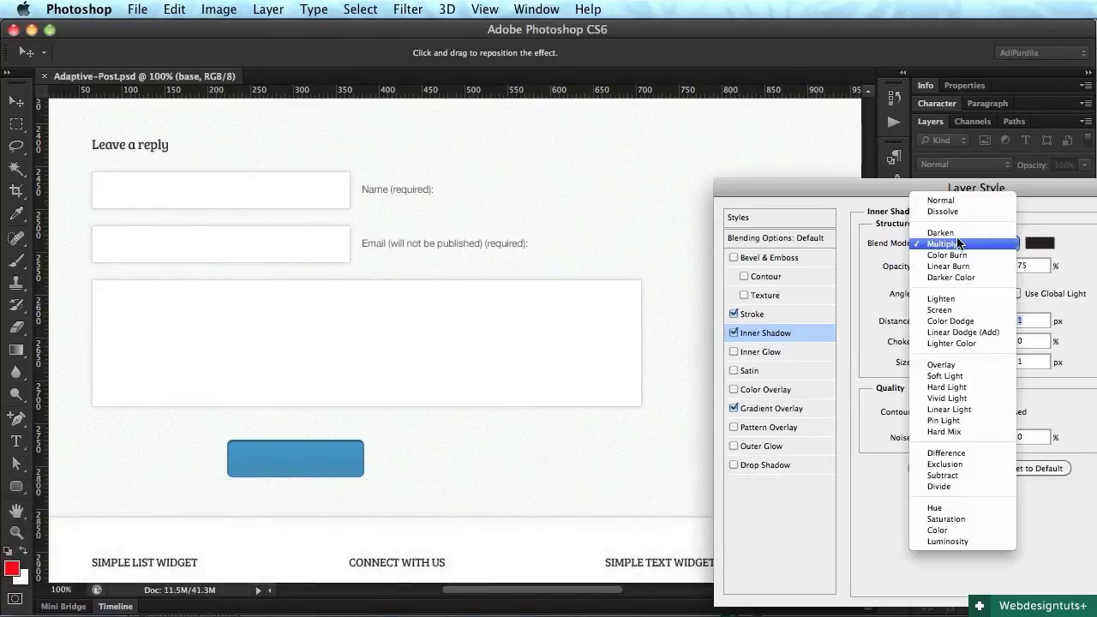
click(939, 309)
click(1040, 243)
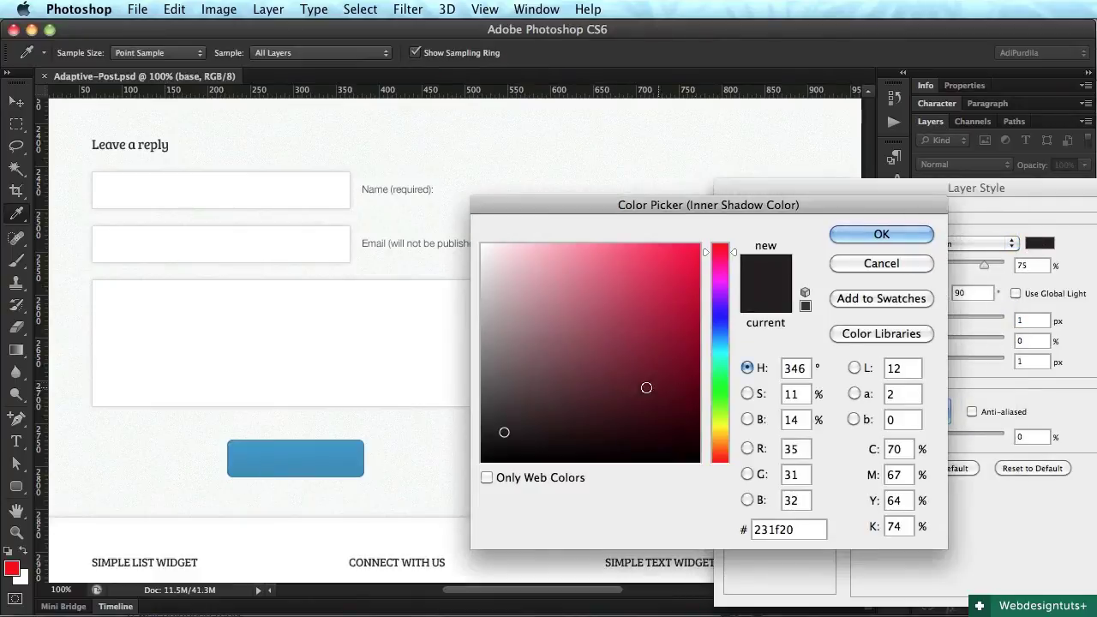
click(418, 210)
key(Return)
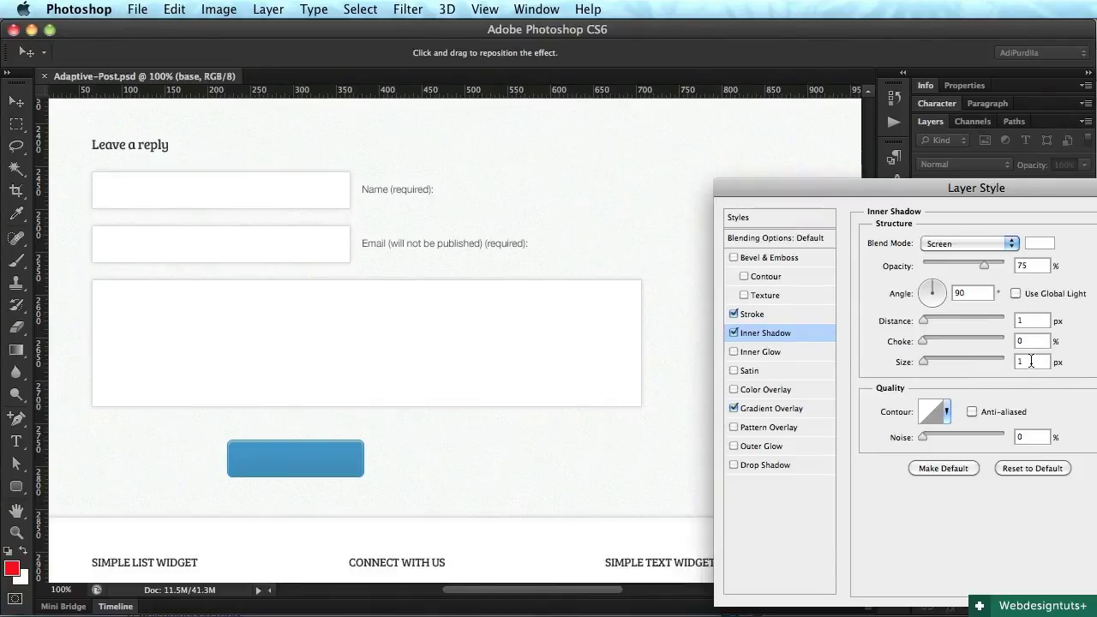
Set the inner shadow's size to 0 px and lower its opacity, apply the layer style and save
text(0)
drag(984, 265, 949, 265)
key(Return)
key(super+s)
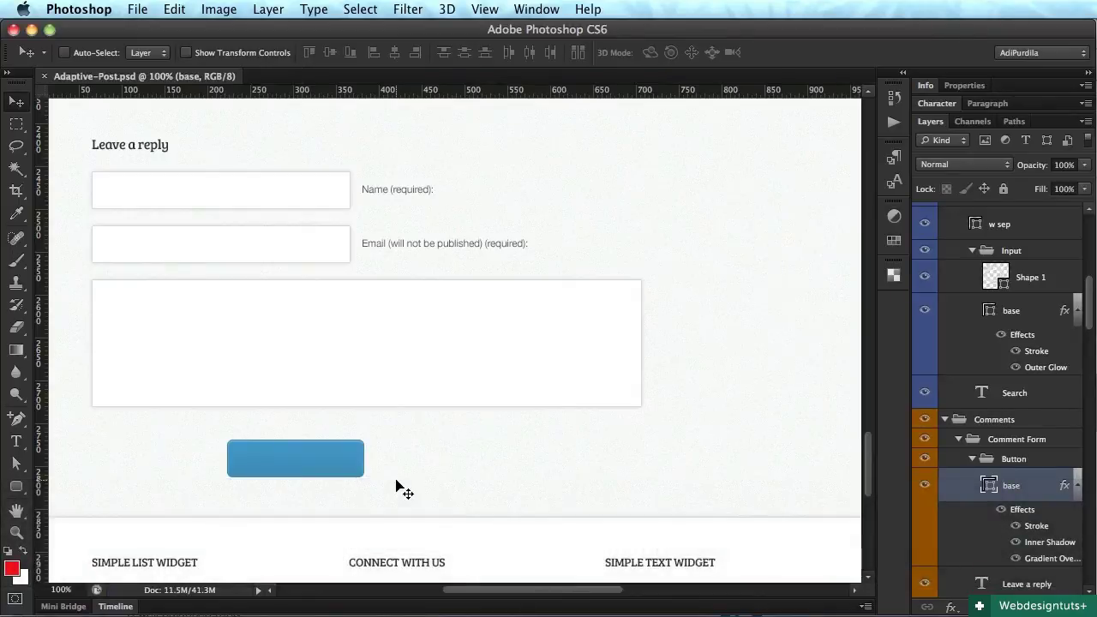
Add a text layer reading "Submit Comment" beside the blue button
key(t)
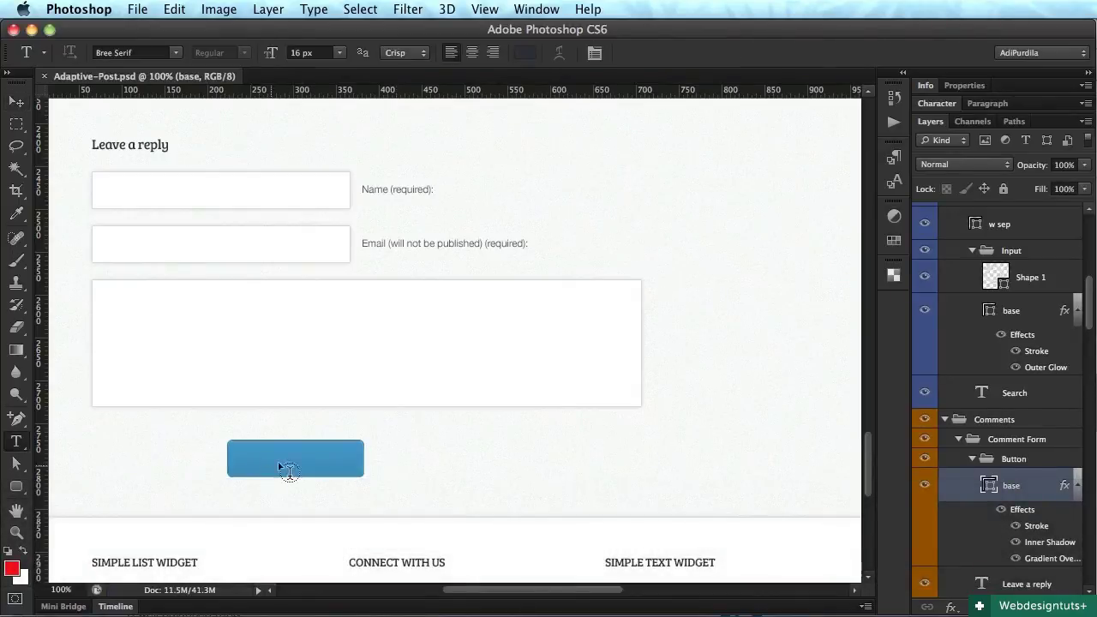
click(398, 470)
text(Submi)
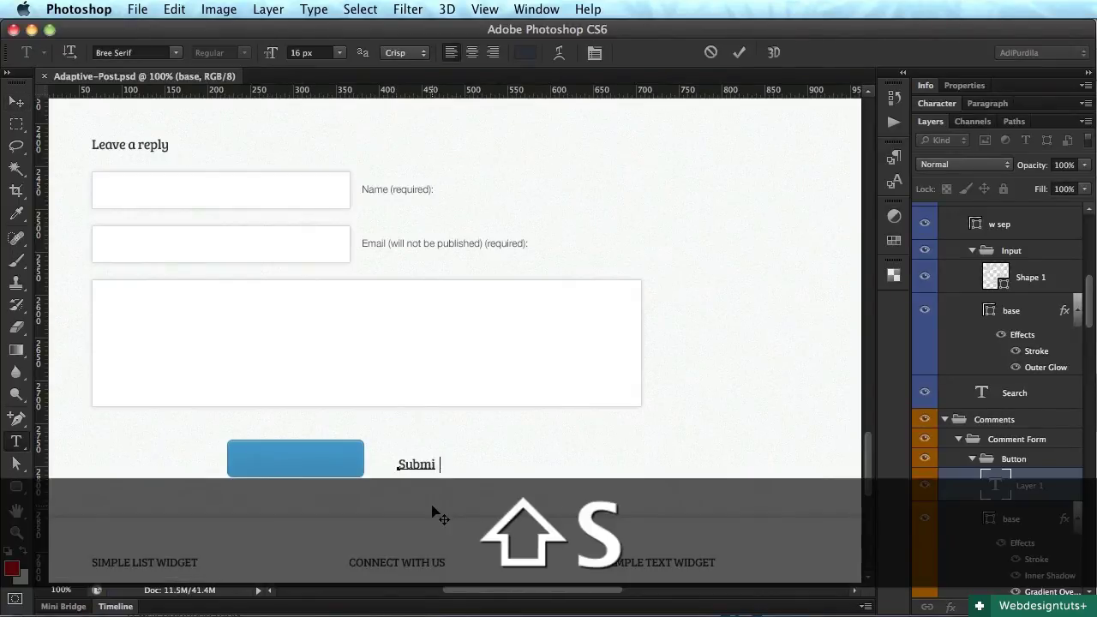
text(t Comment)
key(super+Return)
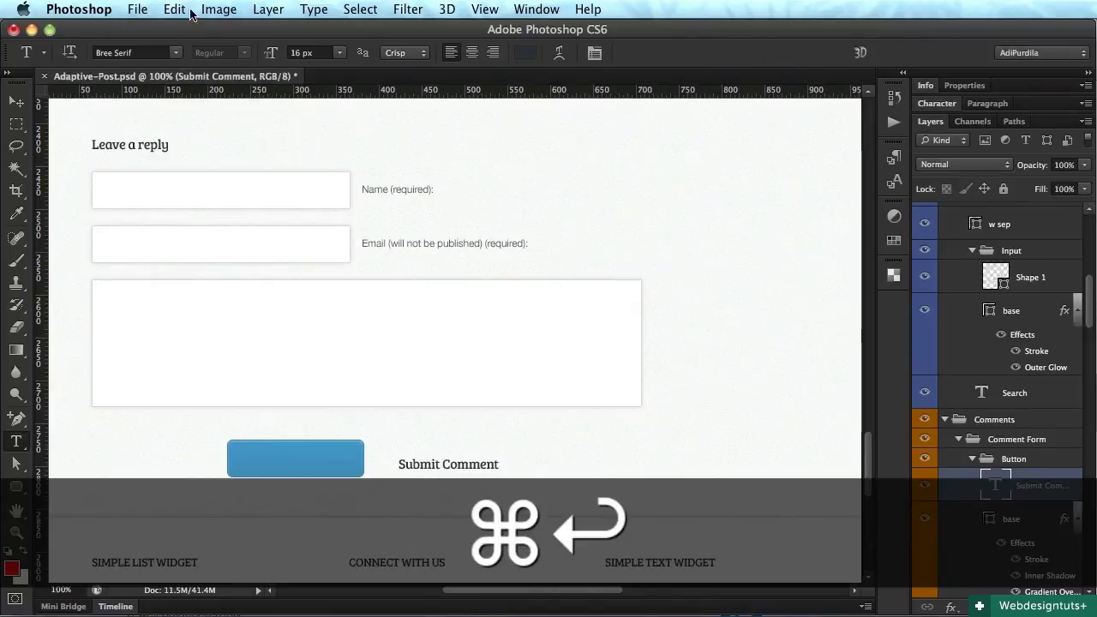
Set the "Submit Comment" text to Helvetica Neue at 14 px
click(138, 54)
text(Helvetica)
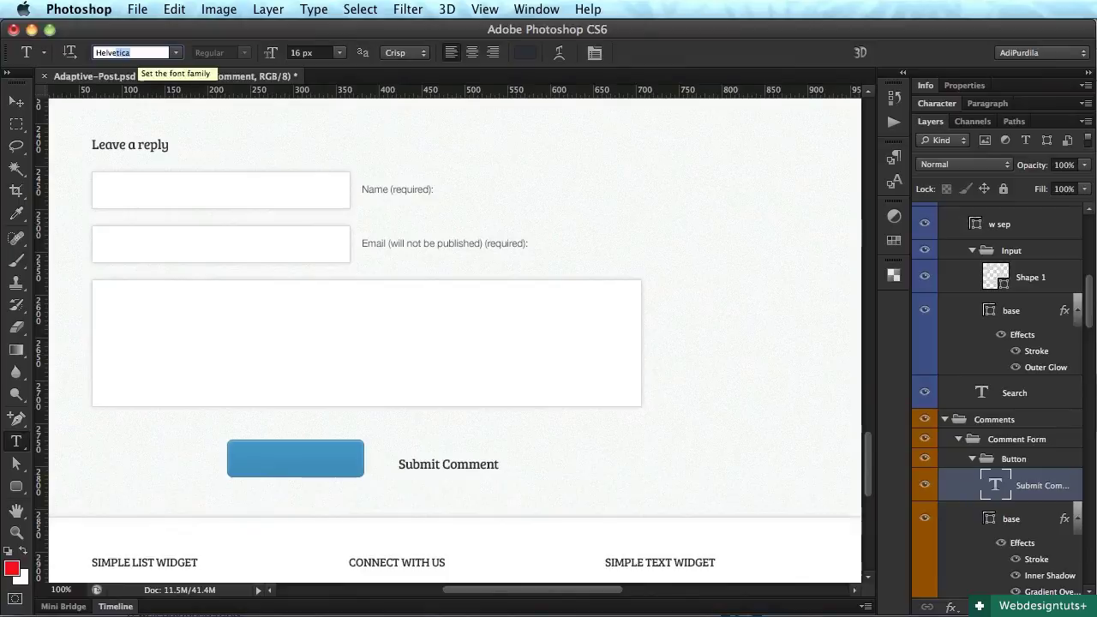
text( N)
key(Return)
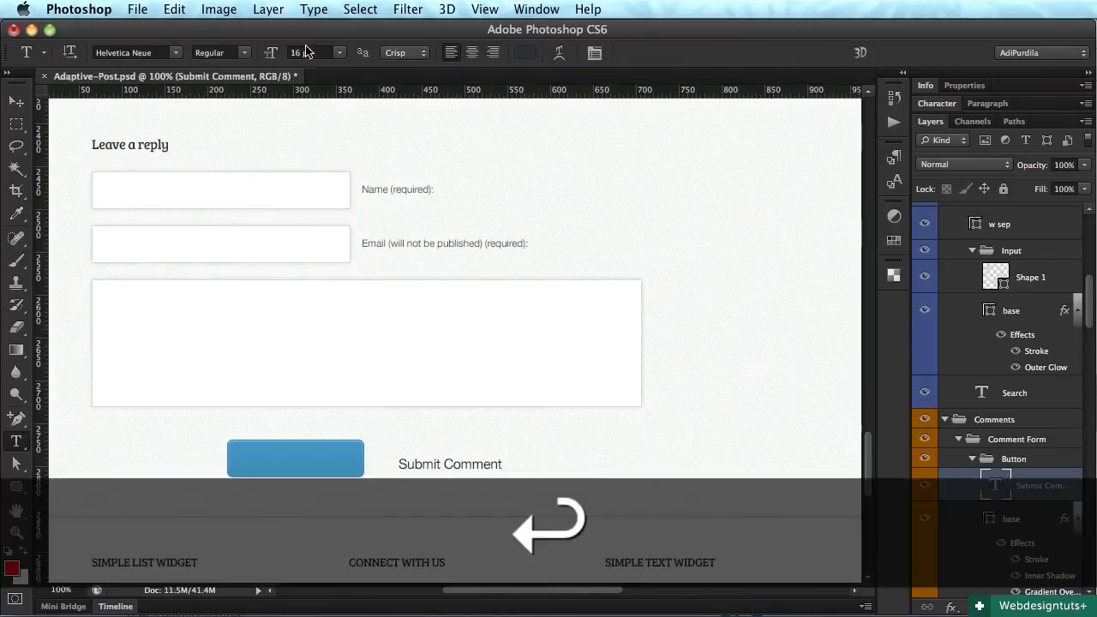
click(340, 53)
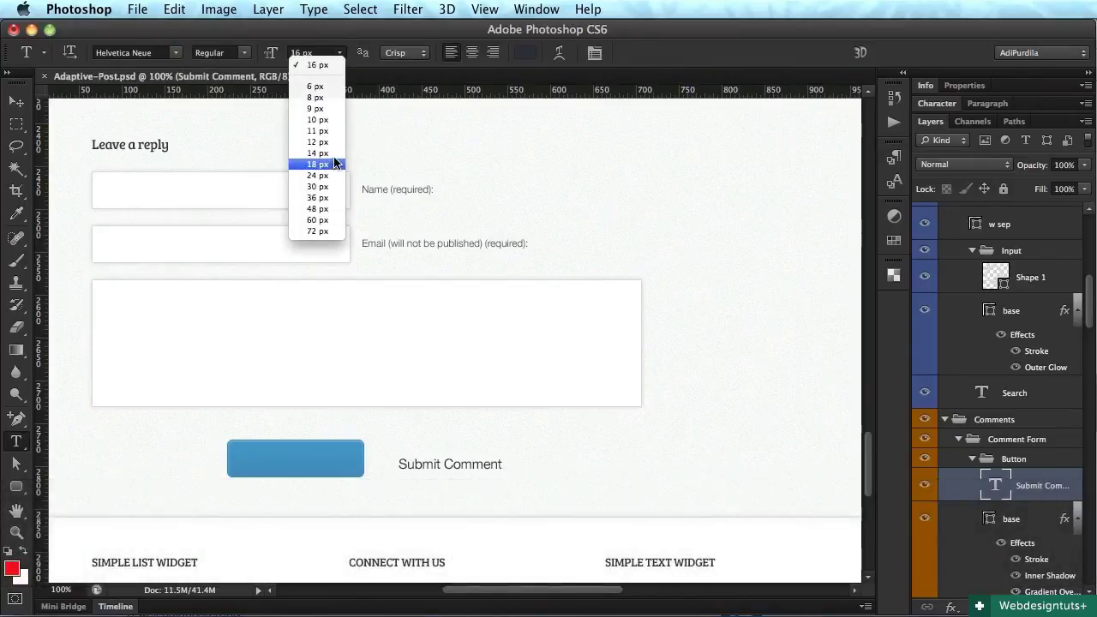
click(330, 152)
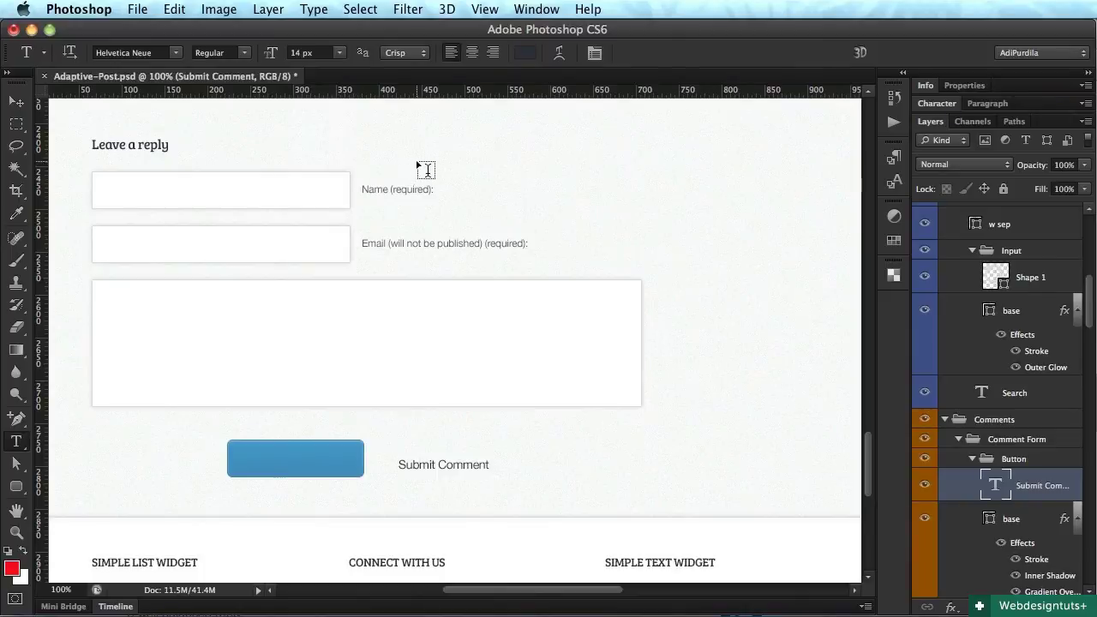
Reduce the "Submit Comment" text to 12 px, keeping the Regular weight after trying Bold
click(443, 463)
key(super+a)
key(super+shift+b)
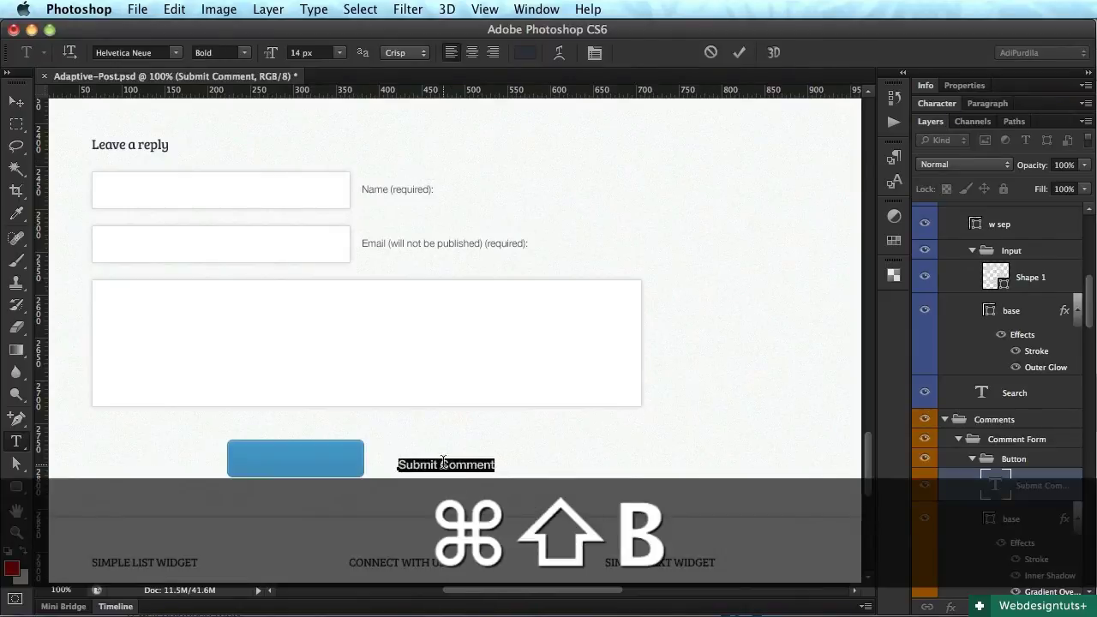
key(super+shift+b)
key(super+shift+comma)
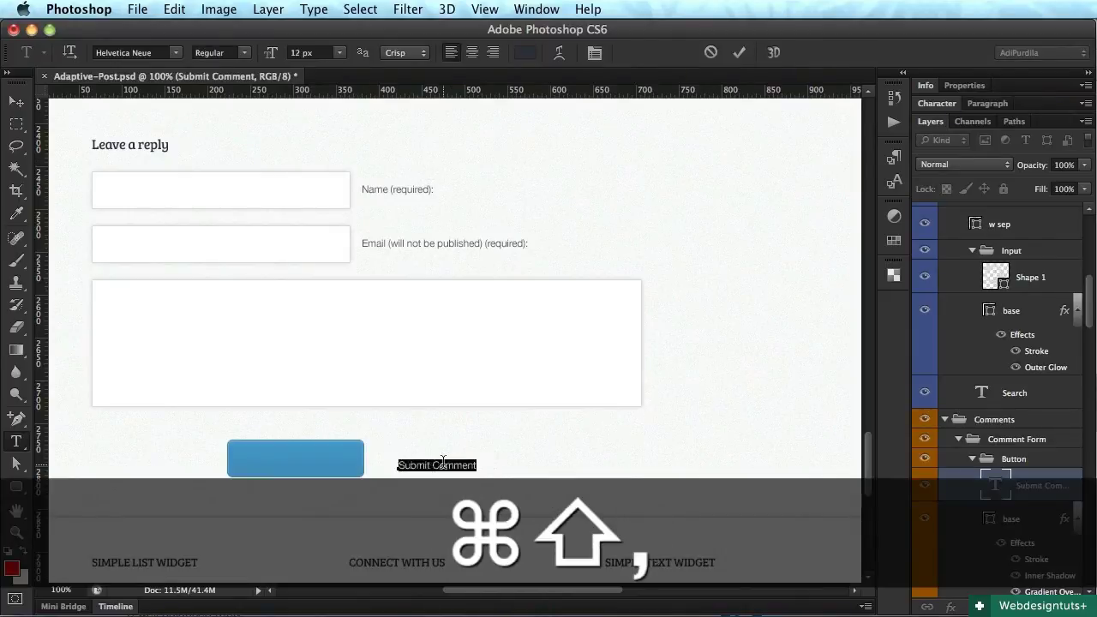
Place "Submit Comment" as center-aligned white text in the middle of the blue button
click(472, 52)
key(super+Return)
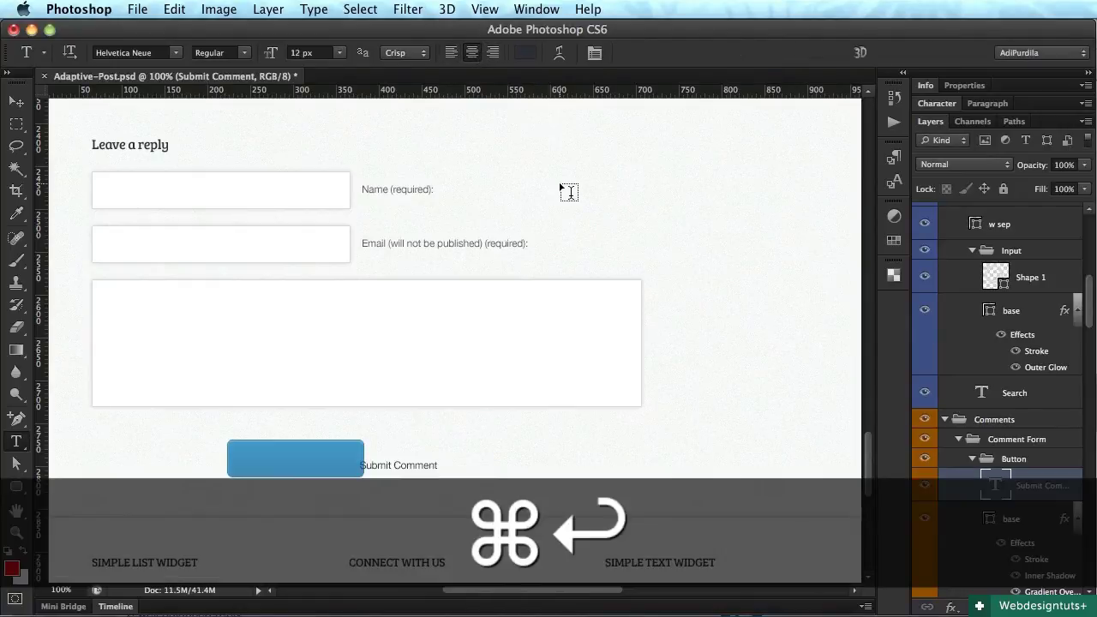
key(super+BackSpace)
drag(472, 412, 368, 397)
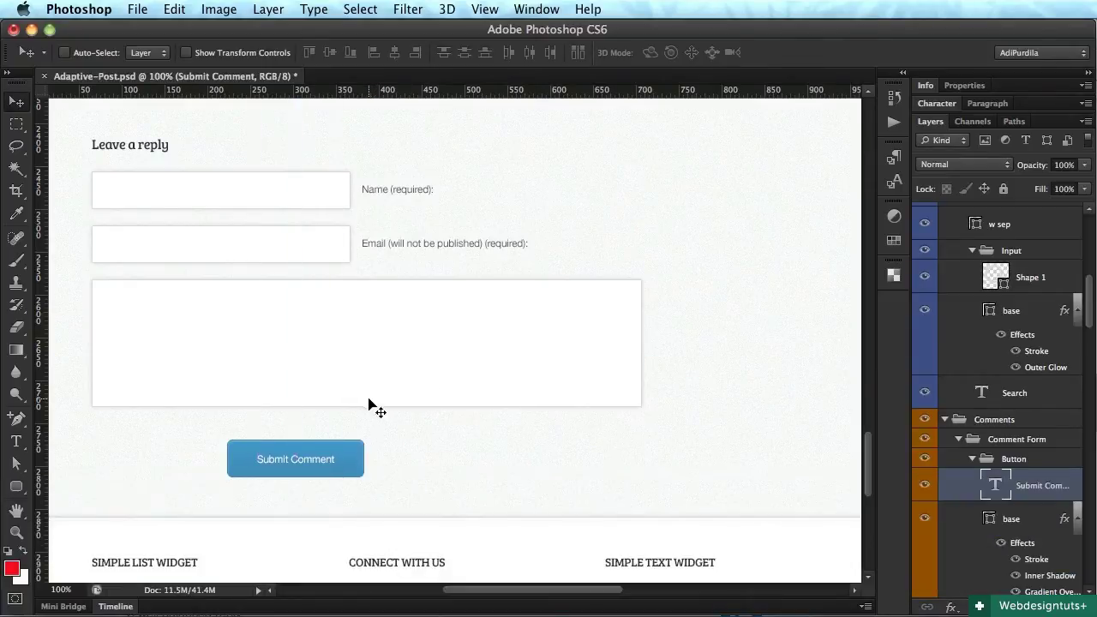
Add a Multiply drop shadow to the "Submit Comment" text with 35% opacity and global light off, and save
double_click(1076, 497)
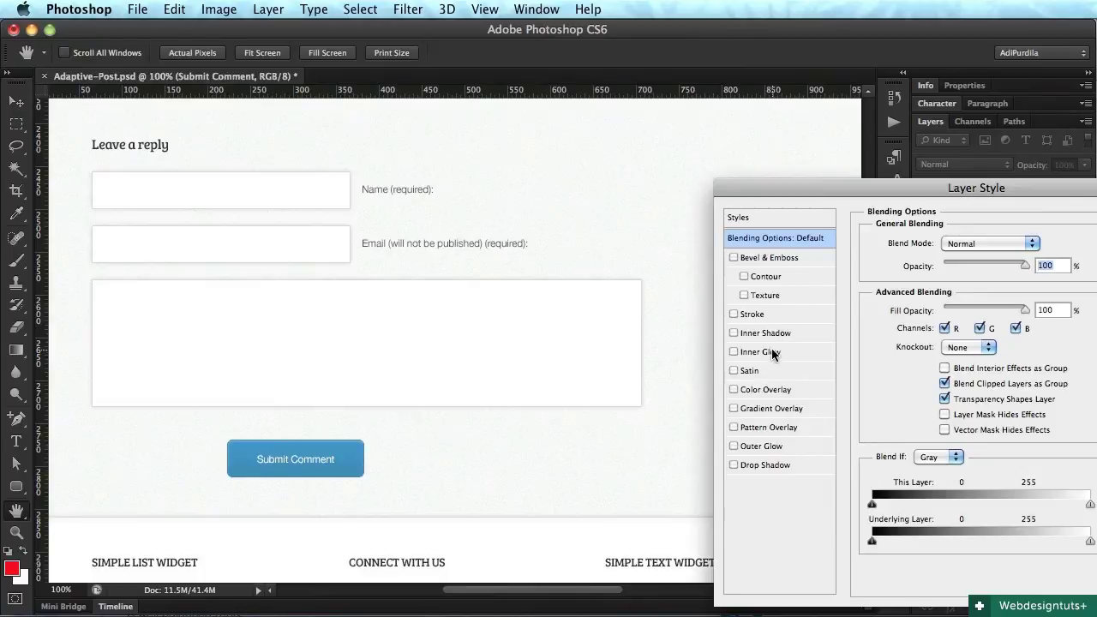
click(770, 465)
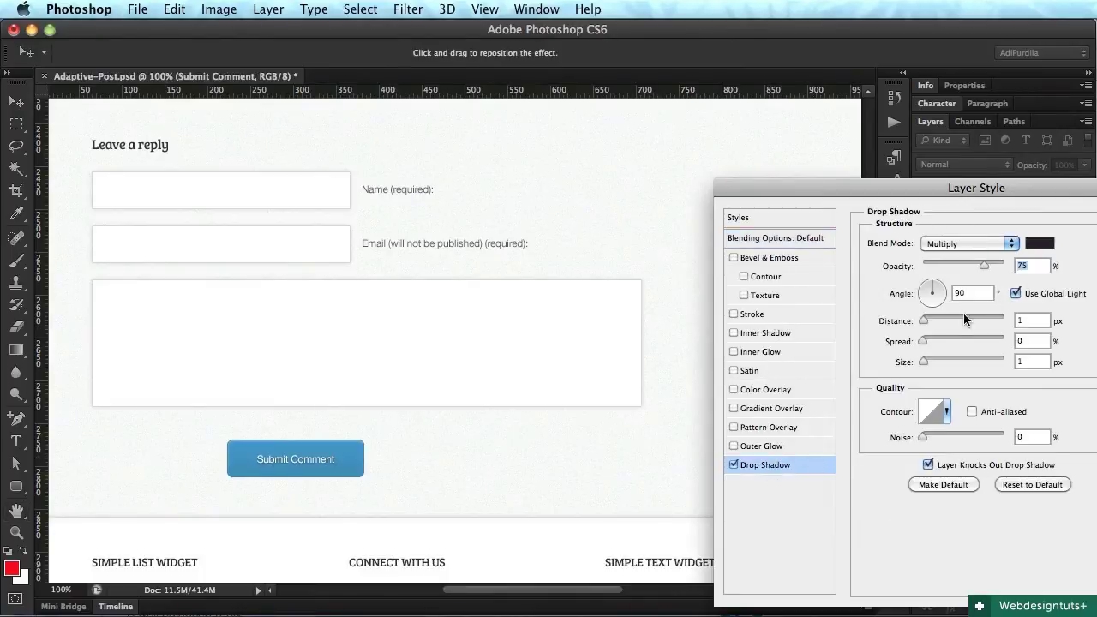
click(1017, 293)
drag(959, 266, 951, 267)
drag(1093, 187, 1037, 173)
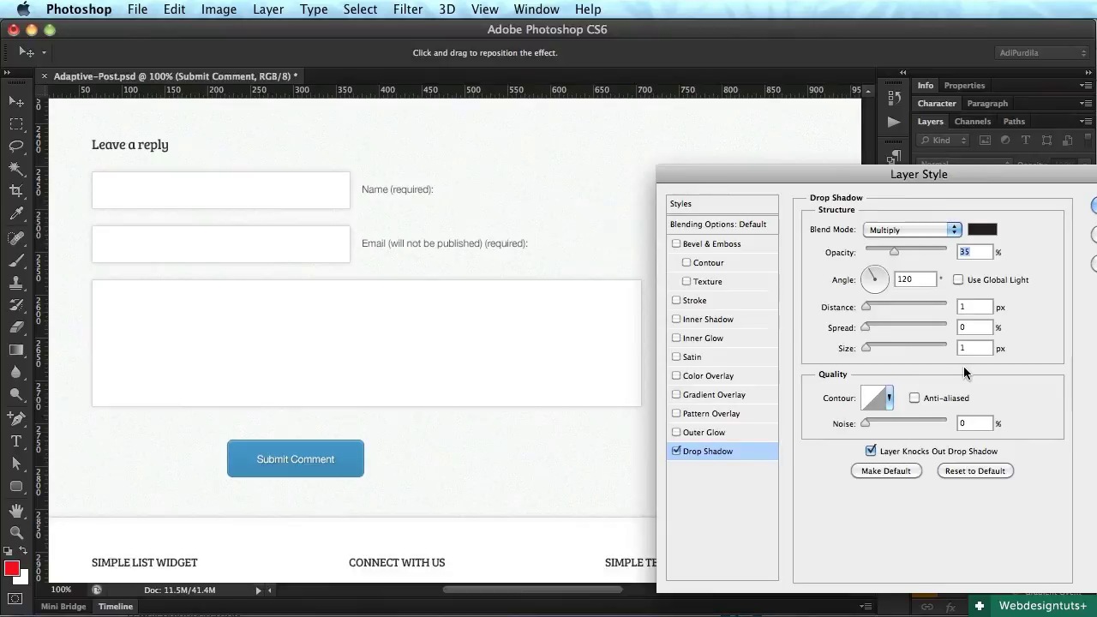
key(Return)
key(super+s)
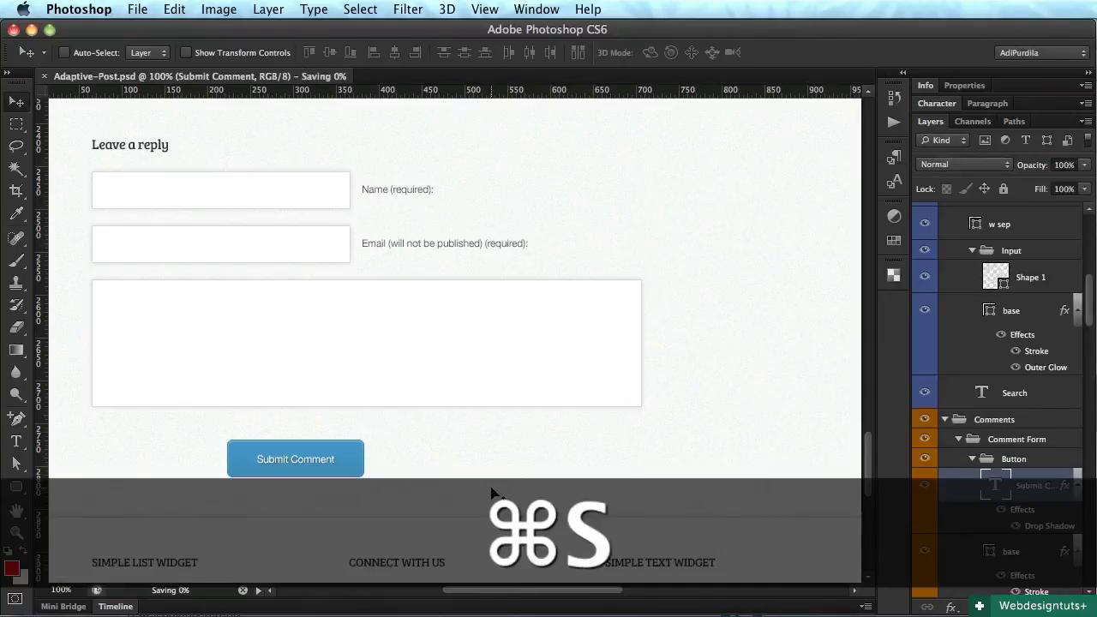
Make the "Submit Comment" button text bold and save the document
double_click(334, 474)
key(super+a)
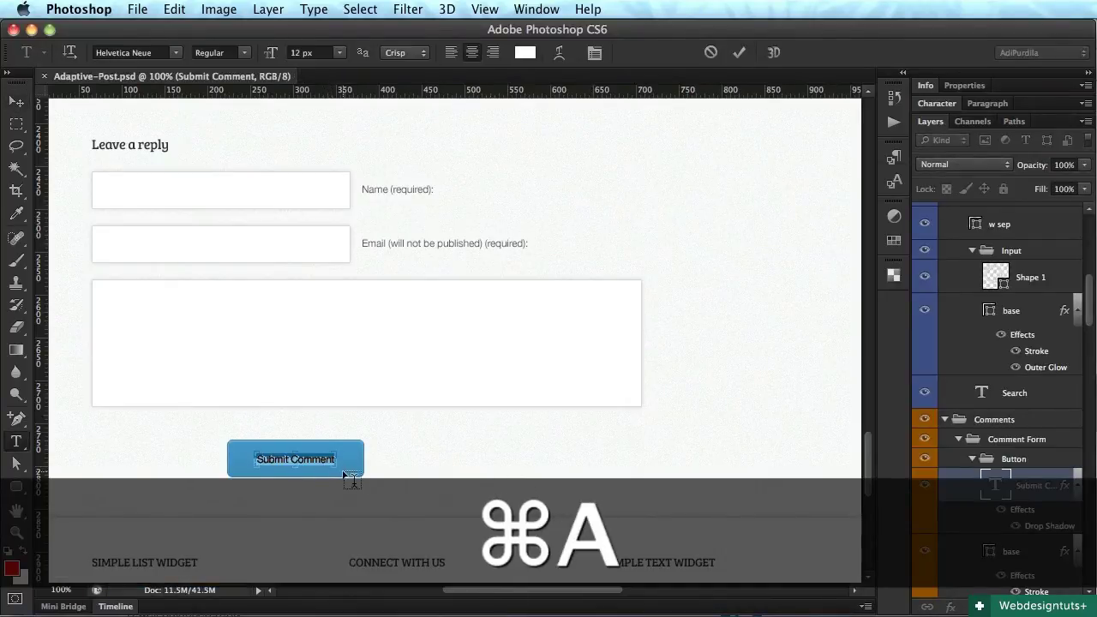
key(super+shift+b)
key(super+Return)
key(v)
key(super+s)
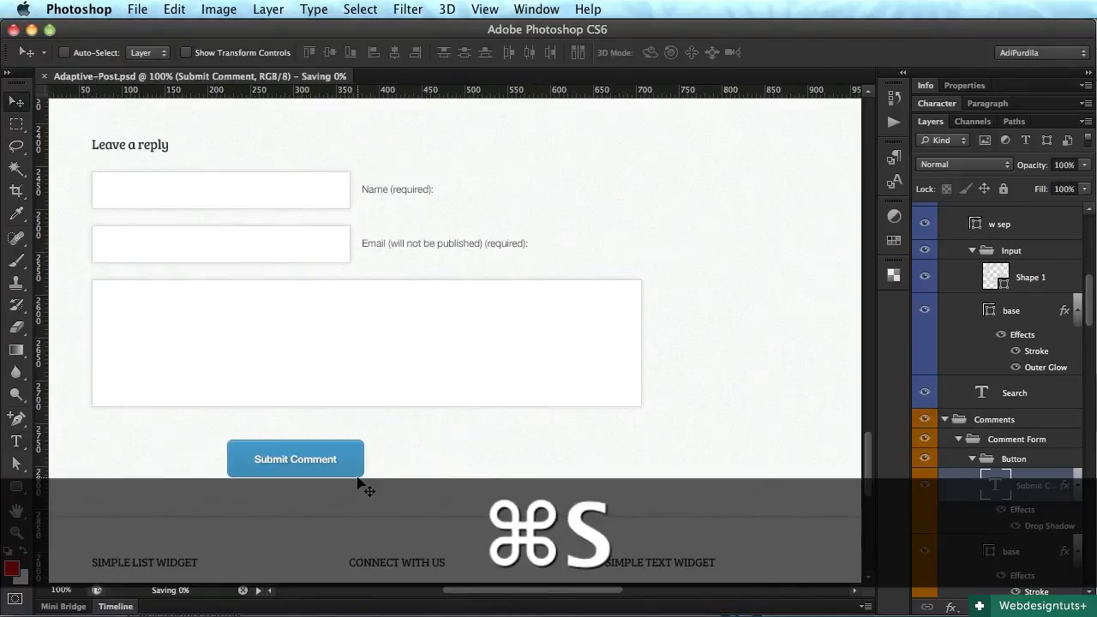
Change the "Submit Comment" button text back to a regular, non-bold weight and save the document
double_click(335, 473)
key(super+a)
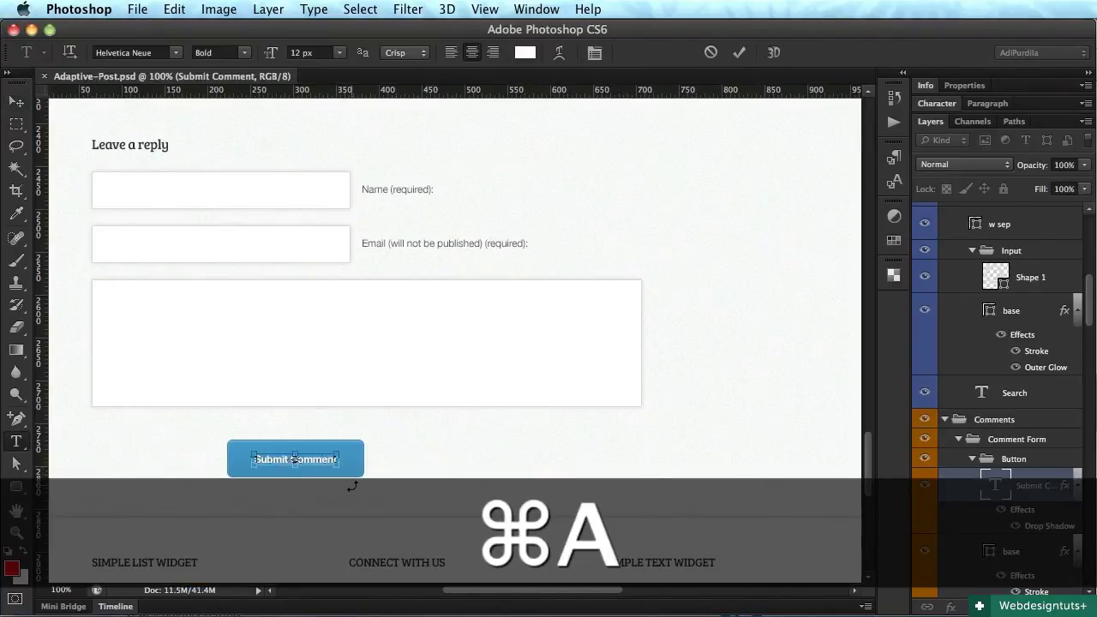
key(super+Return)
key(v)
key(super+s)
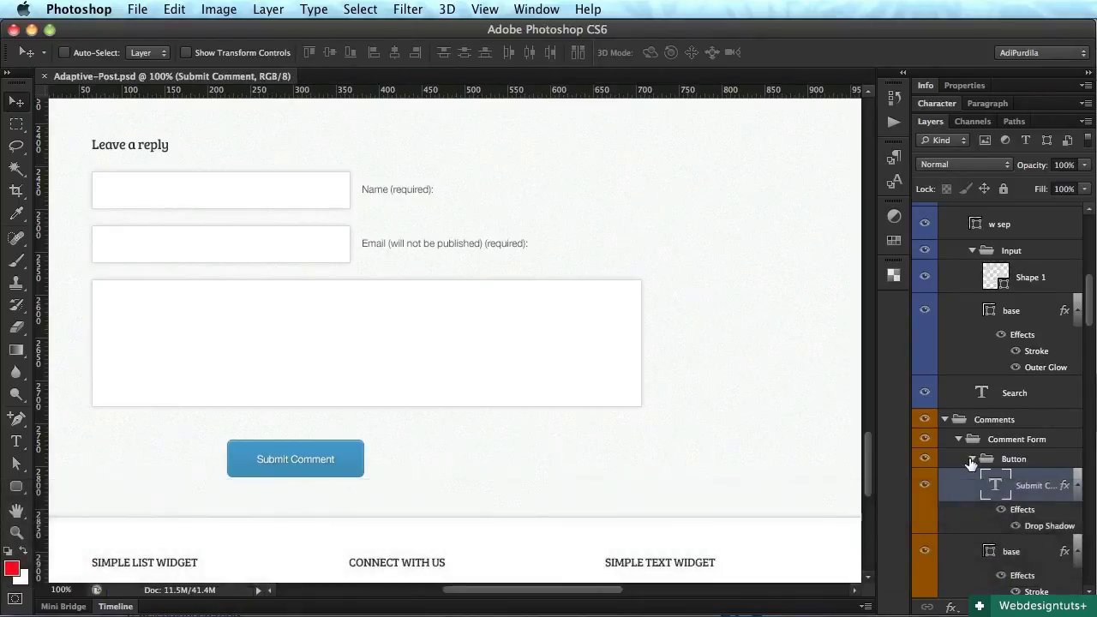
Narrow the blue button's base shape from its right side to about 124 px wide, keeping the rounded corners
click(972, 459)
click(972, 459)
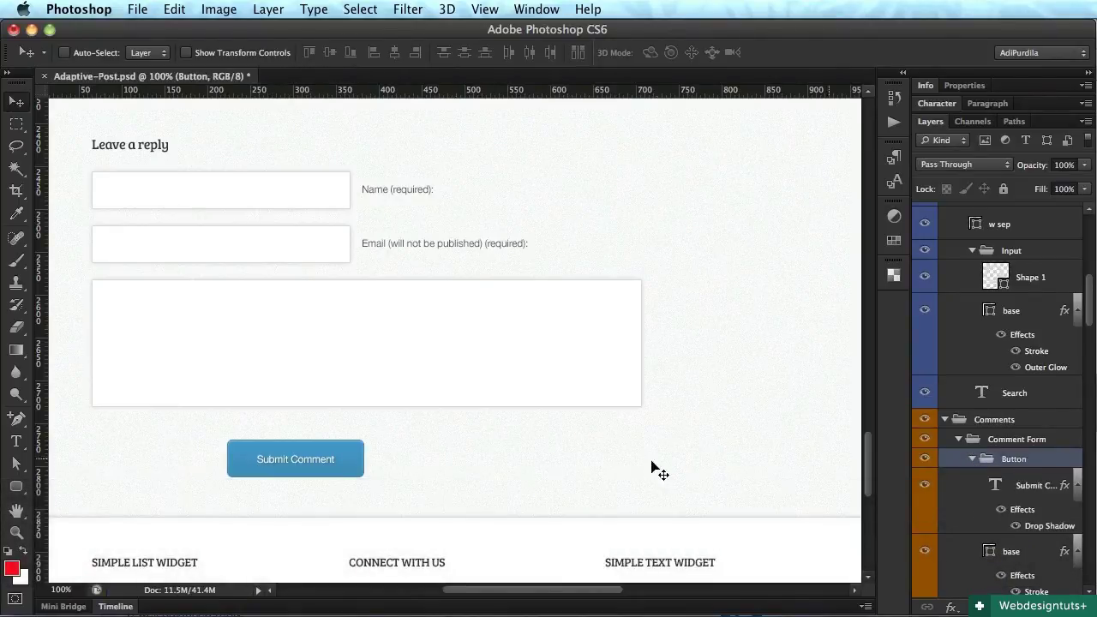
key(a)
click(361, 468)
click(364, 452)
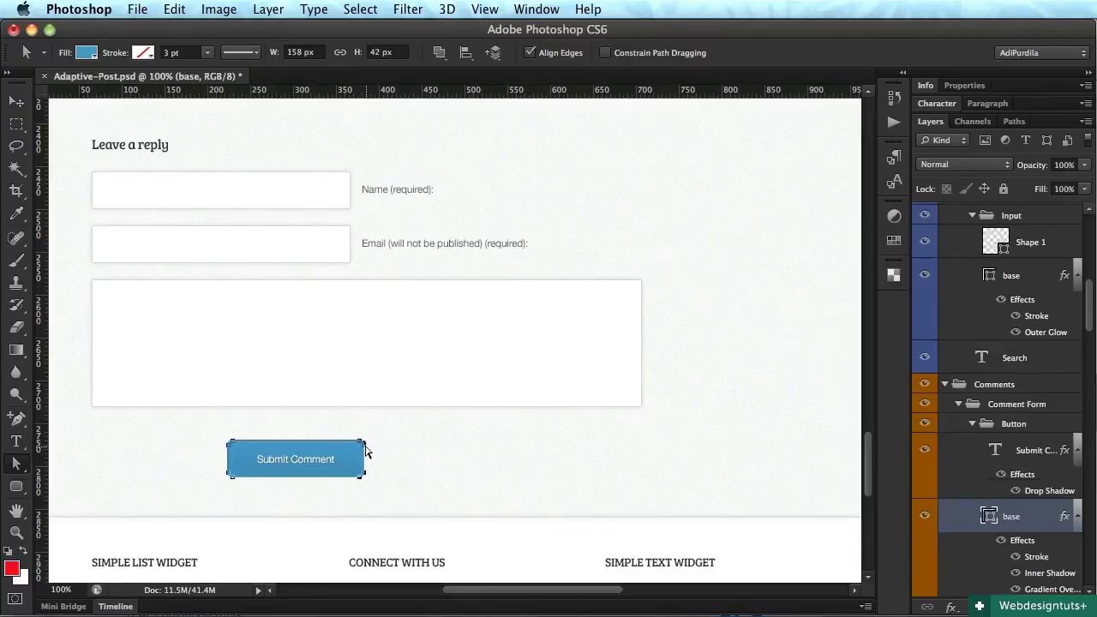
drag(365, 452, 335, 451)
key(Return)
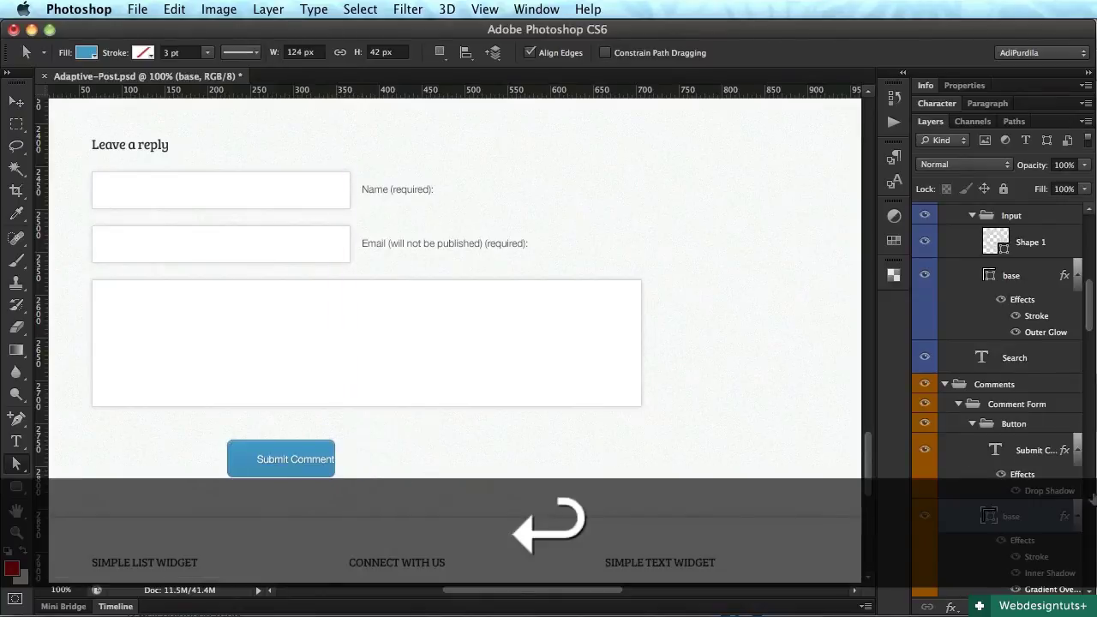
Center the "Submit Comment" text horizontally on the narrowed button base, collapse the Button group, and save
super+click(1054, 452)
key(v)
click(395, 52)
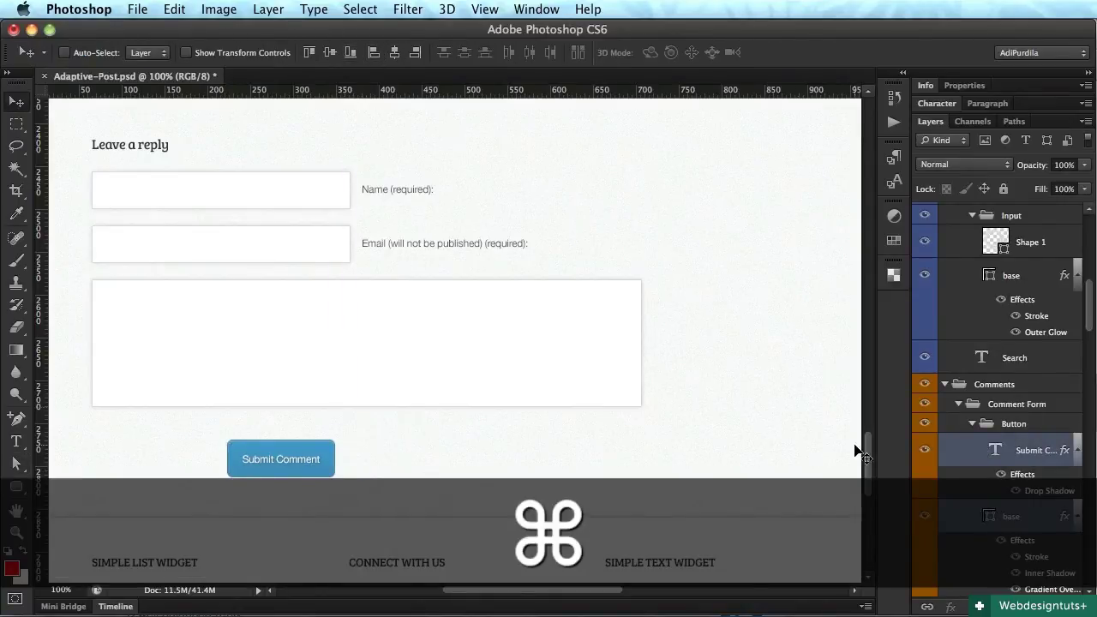
click(972, 423)
key(super+s)
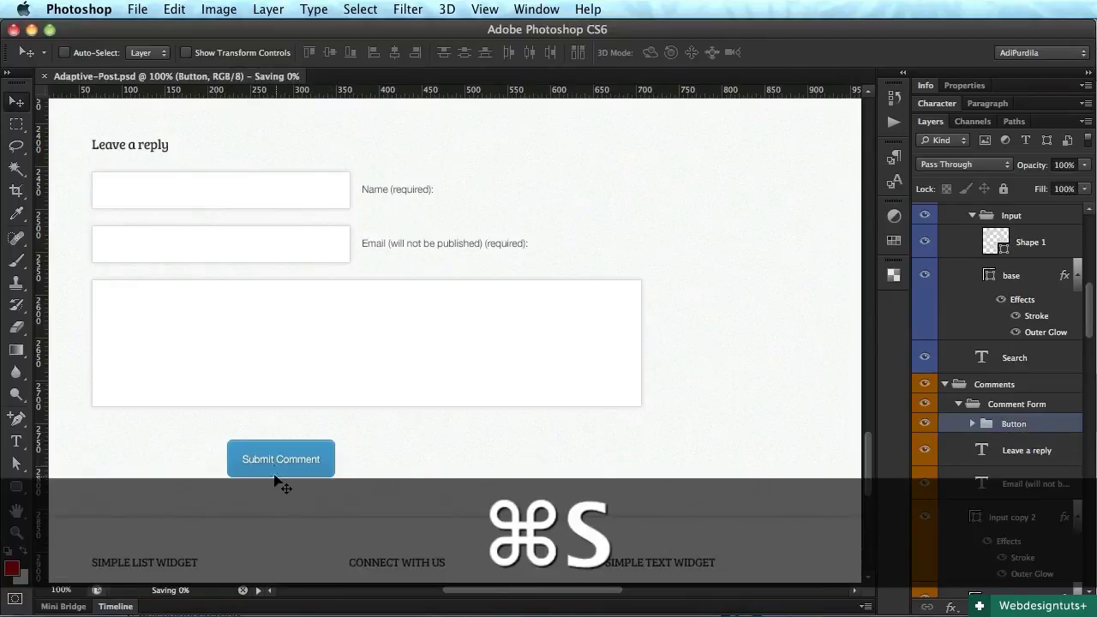
Move the Button group to the form's left edge, line it up with the grid overlay below the comment box, and save
drag(274, 480, 257, 531)
key(z)
key(F1)
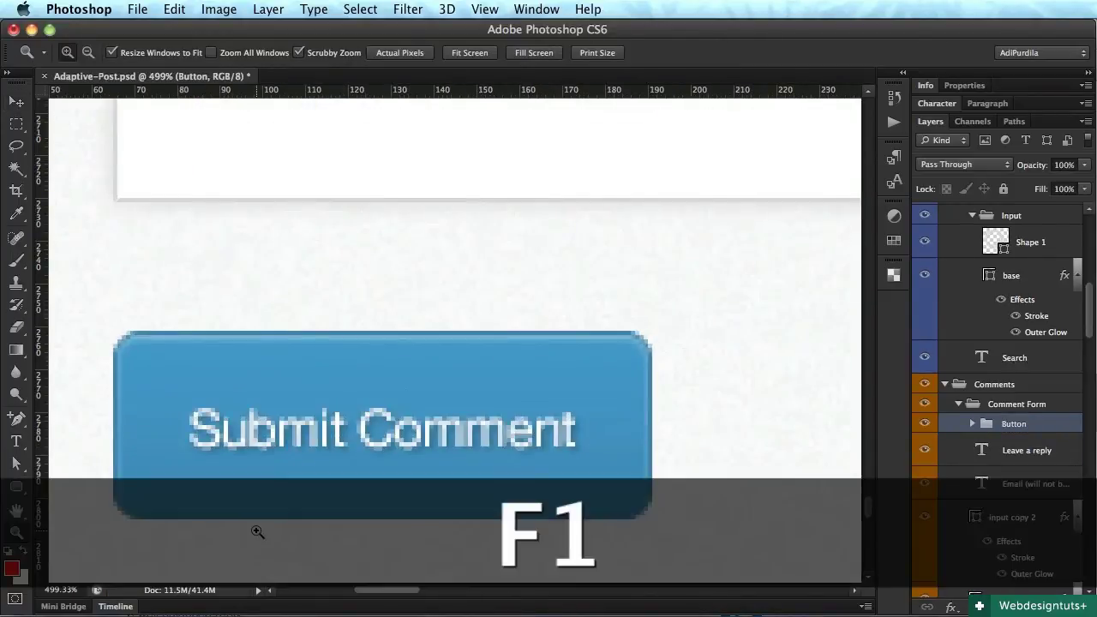
key(v)
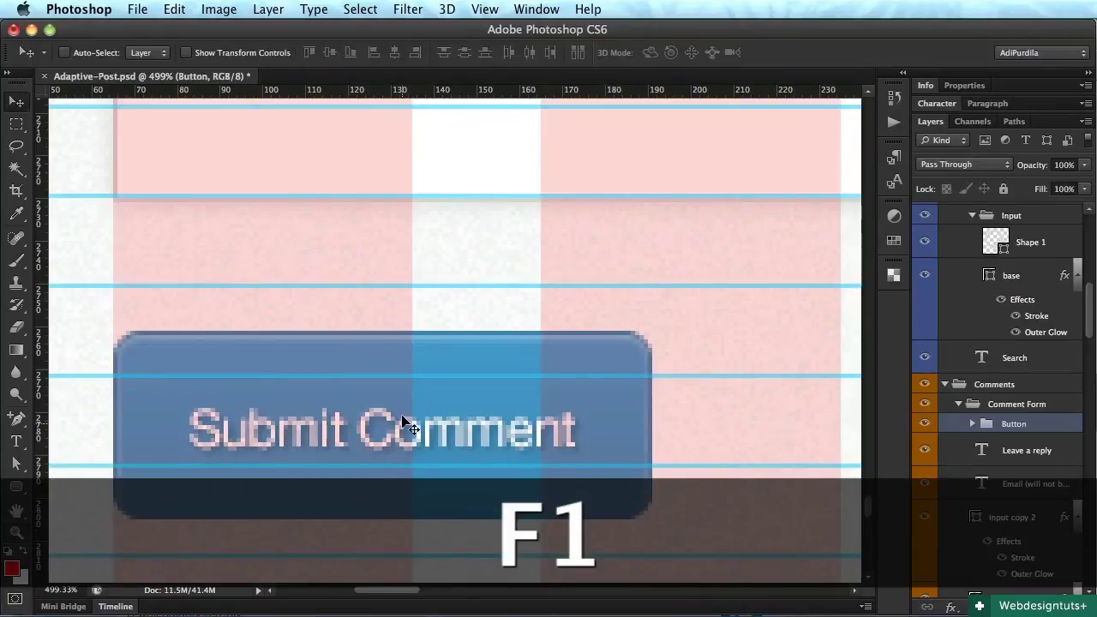
drag(400, 427, 403, 467)
key(super+s)
key(super+1)
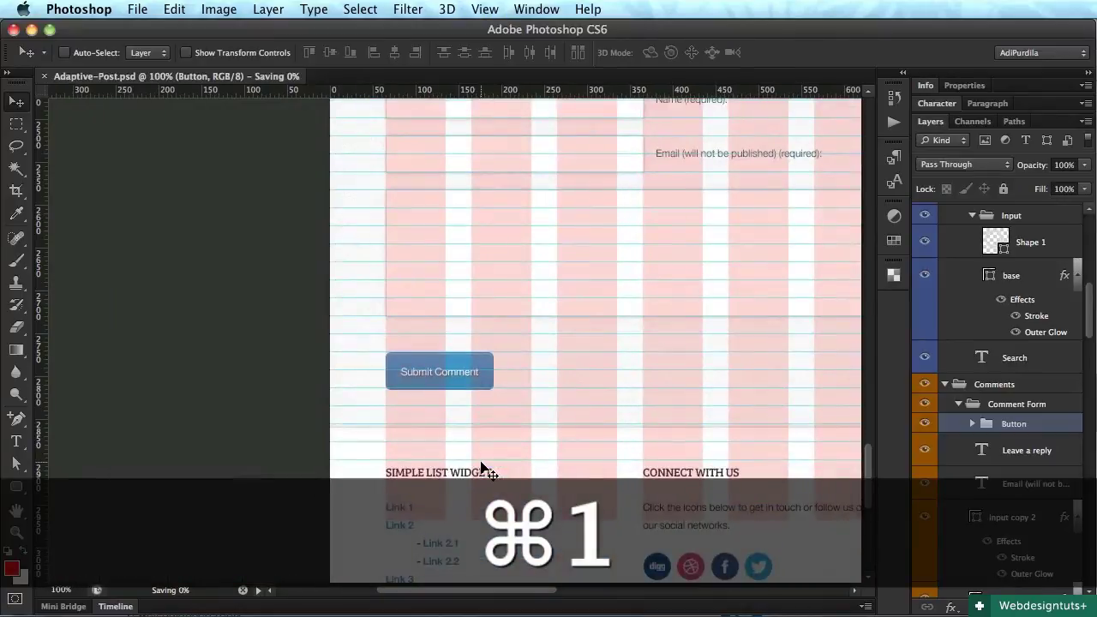
Inspect the button's edges up close against the column and baseline grid, with the overlay off and on
scroll(481, 467, right, 2)
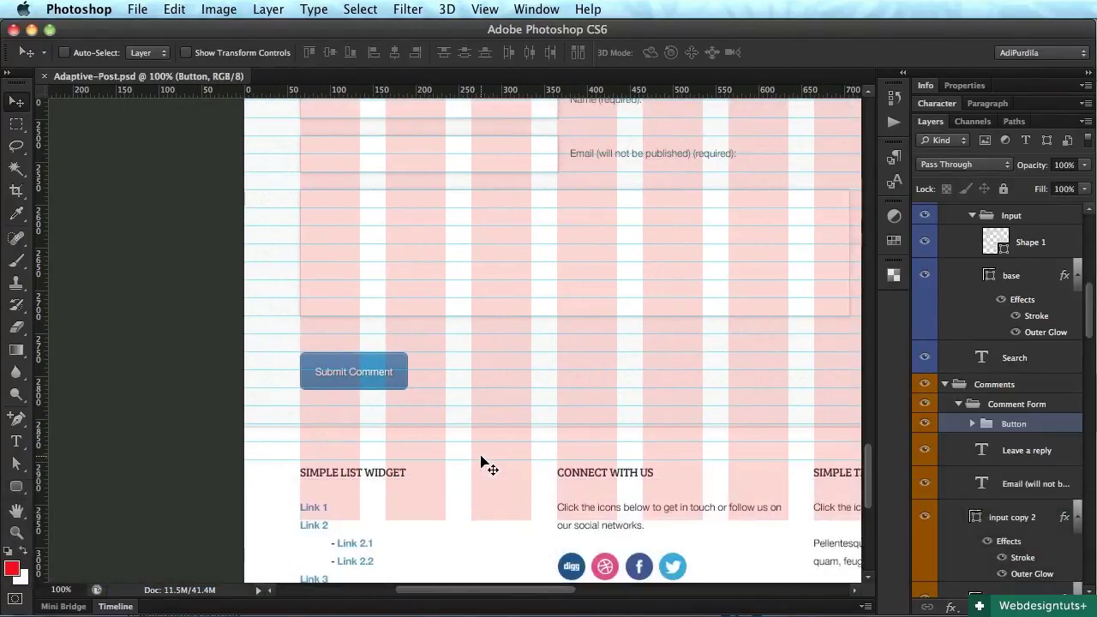
key(z)
drag(331, 372, 440, 460)
key(a)
click(189, 469)
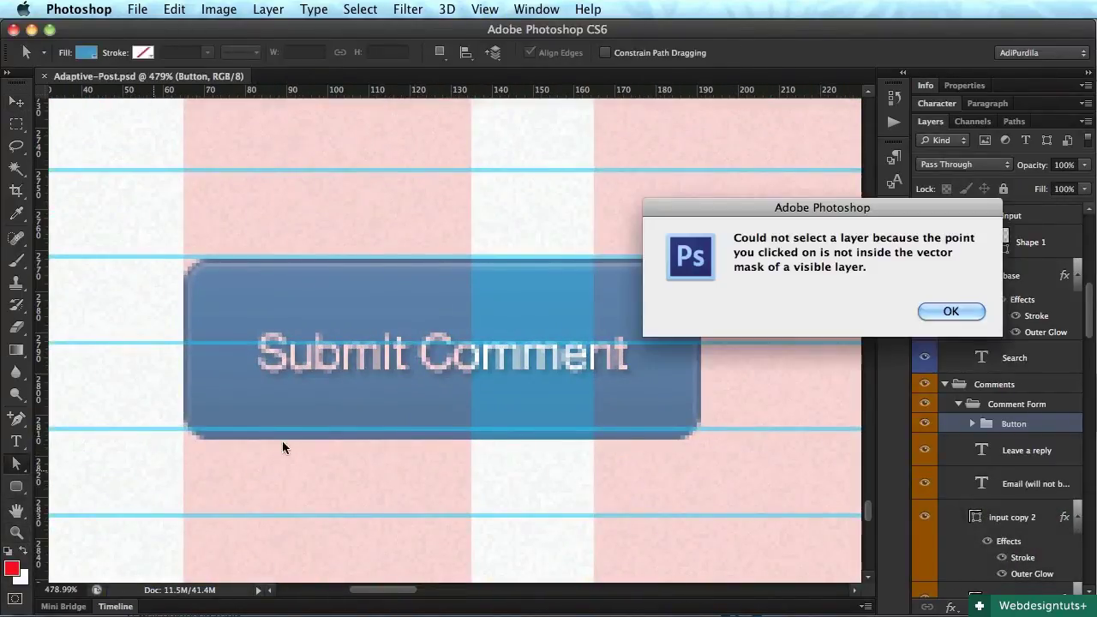
click(932, 312)
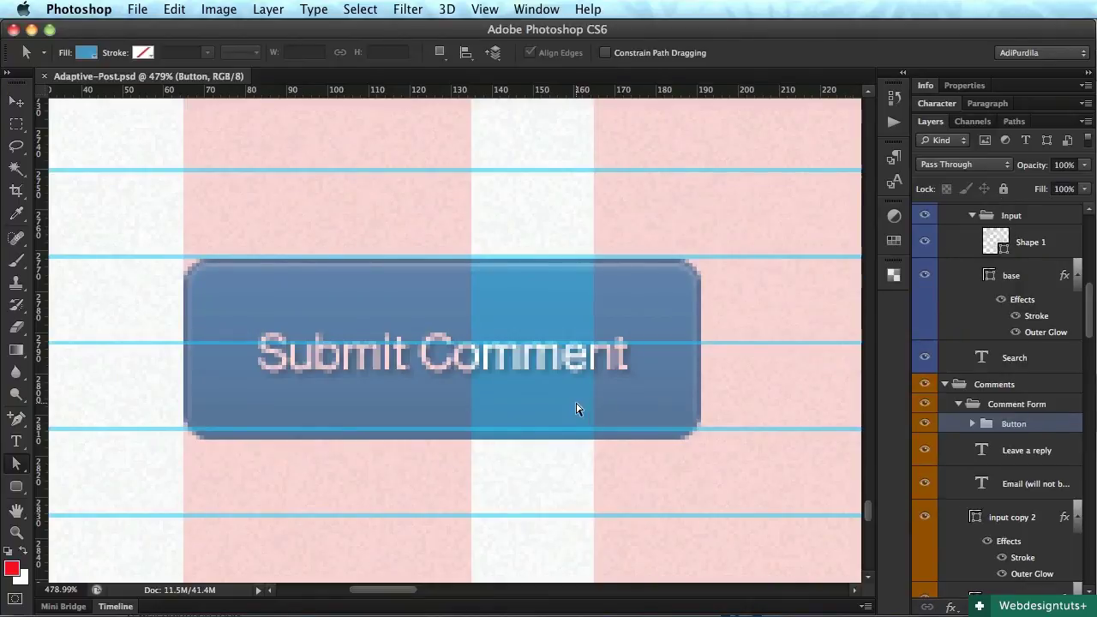
key(F1)
click(239, 415)
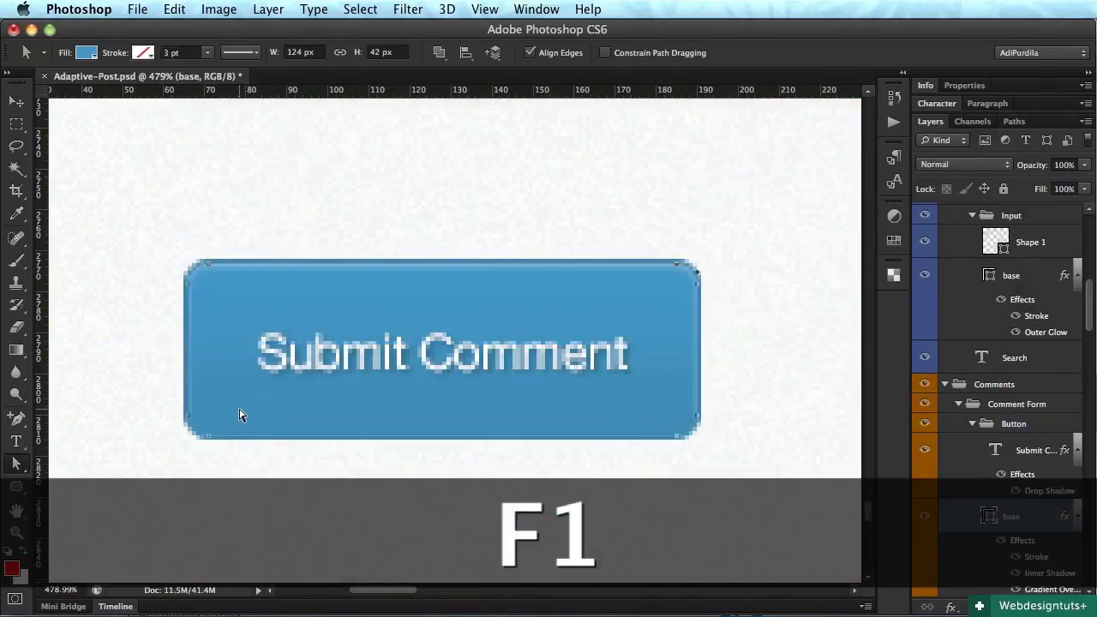
key(F1)
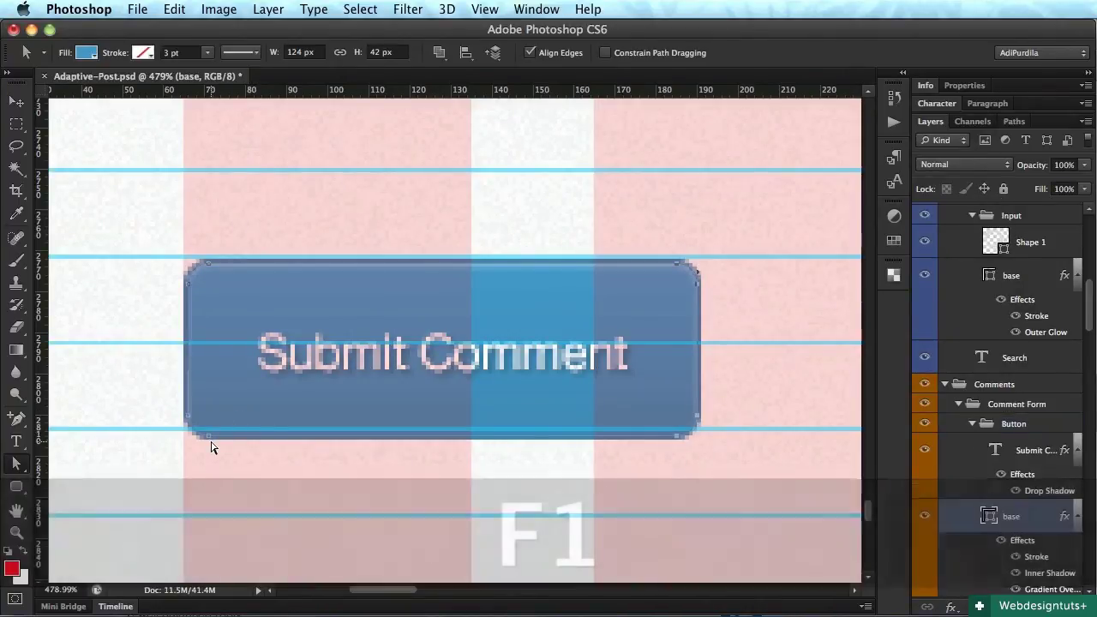
Hide the grid overlay, return the view to 100%, and save the document
key(v)
key(super+1)
key(F1)
scroll(435, 439, right, 5)
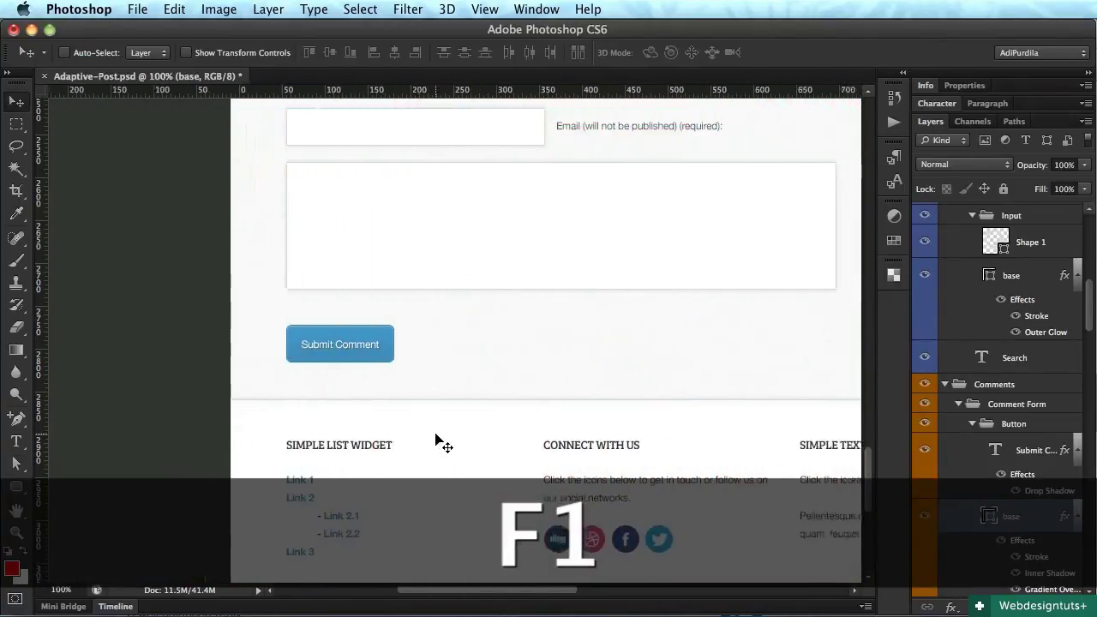
key(super+s)
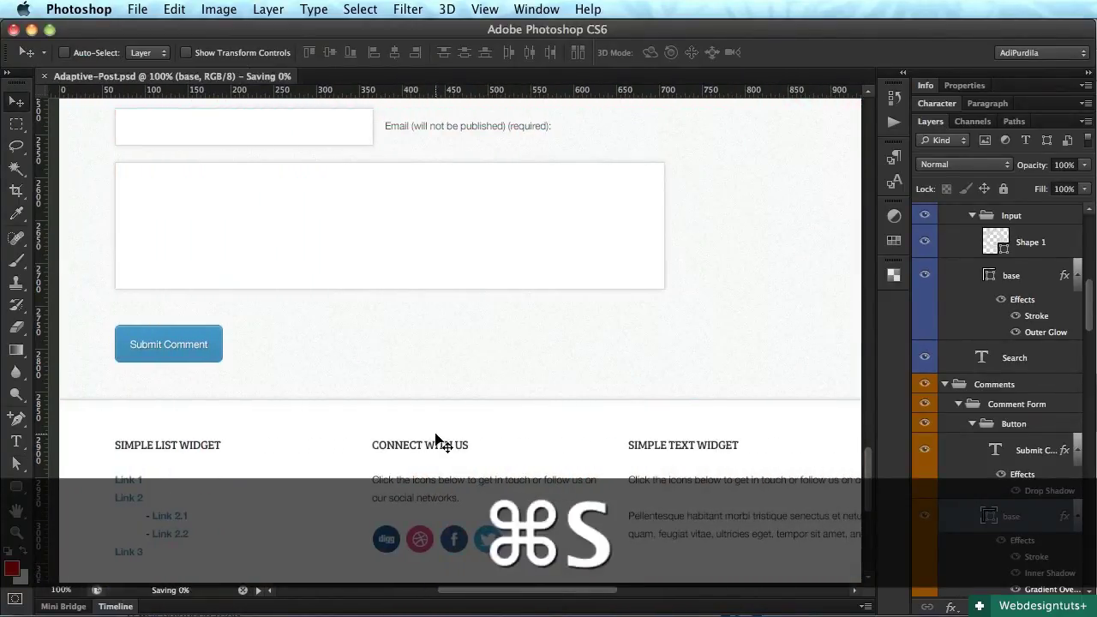
Extend the canvas height to 3200 pixels, anchored at the top center so it grows downward, and save the document
scroll(435, 440, up, 5)
scroll(435, 439, down, 7)
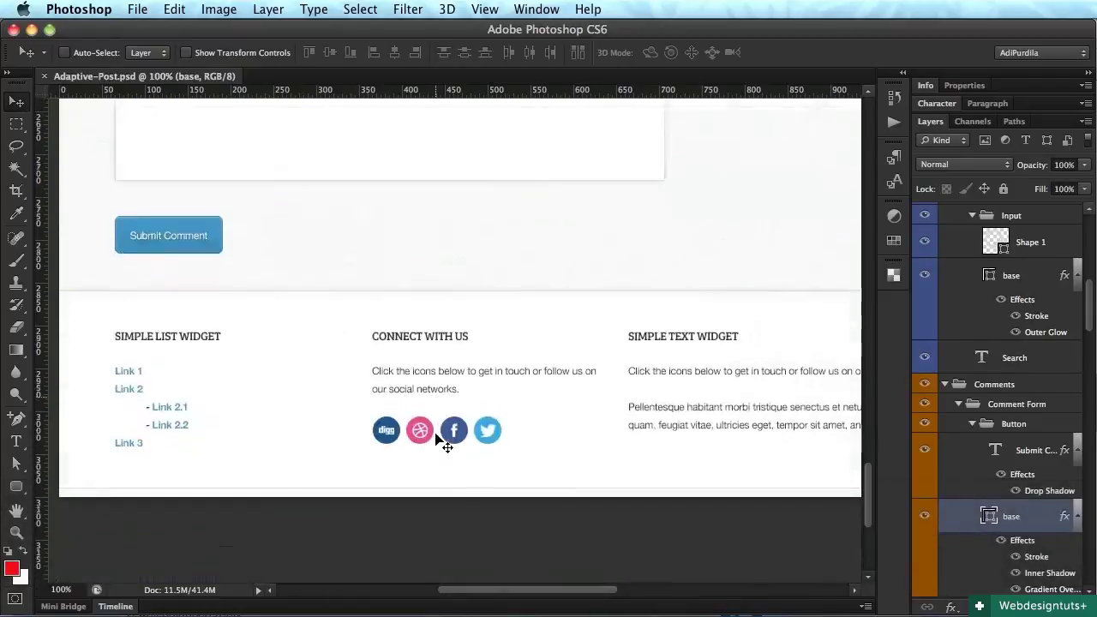
scroll(435, 440, down, 4)
scroll(435, 440, up, 3)
click(219, 10)
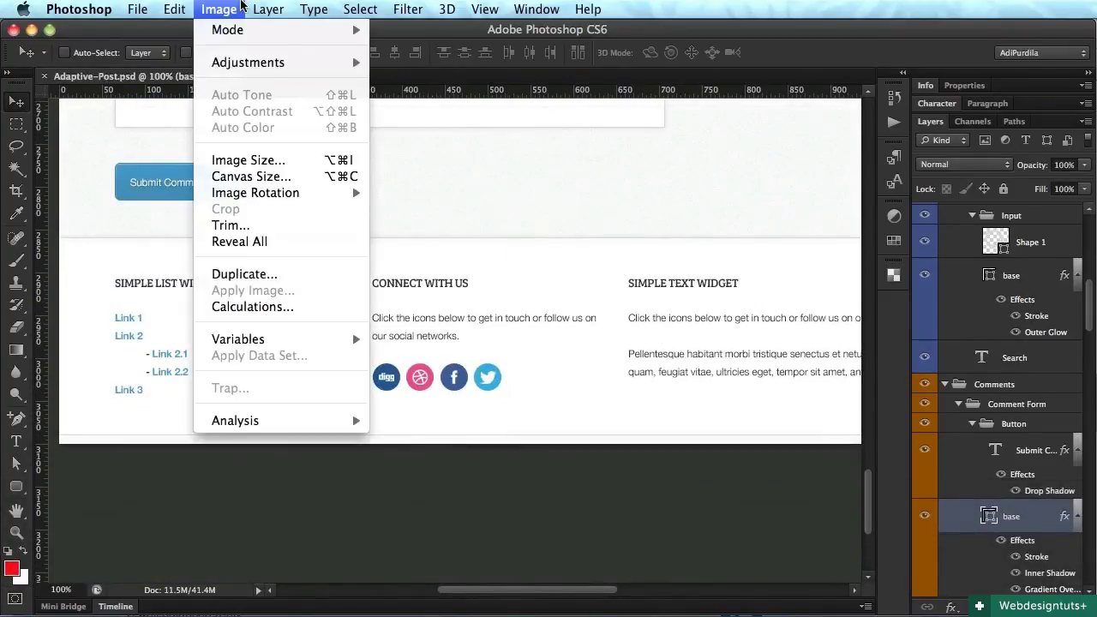
click(254, 180)
click(806, 463)
click(771, 416)
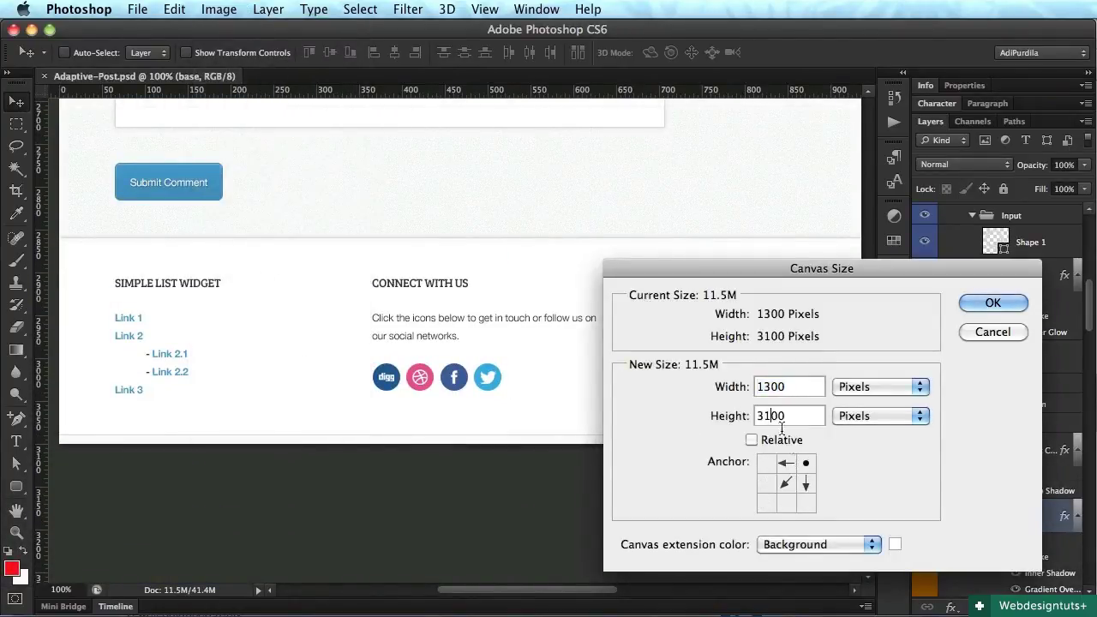
click(786, 463)
click(770, 416)
key(BackSpace)
text(2)
key(Return)
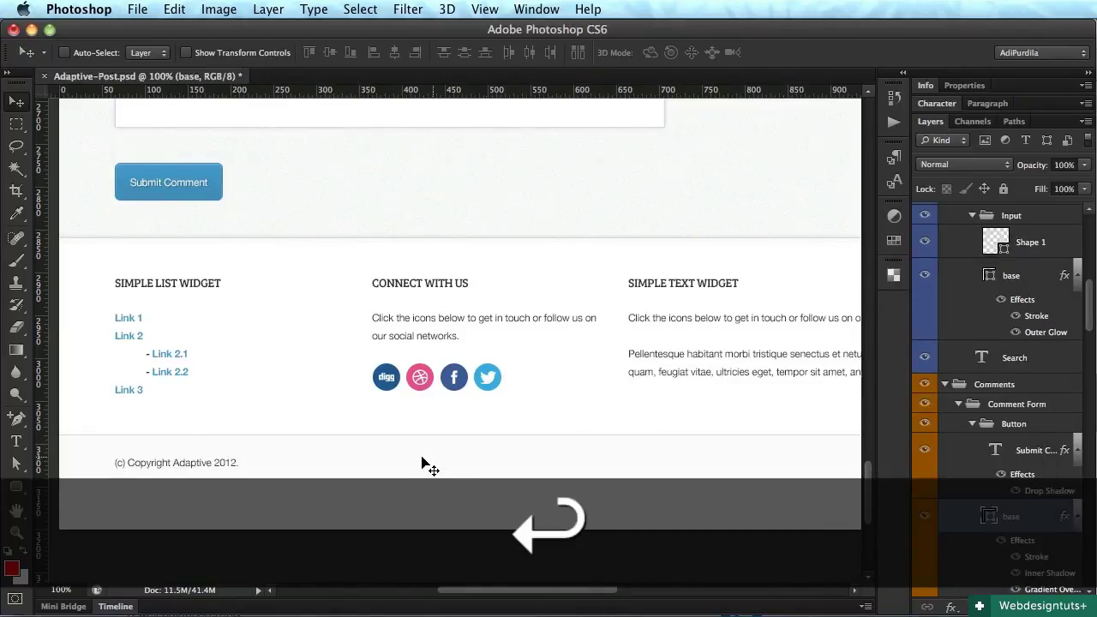
key(super+s)
Hide the panels and review the page layout from the comment form up to the post title and sidebar
scroll(493, 403, up, 5)
key(Tab)
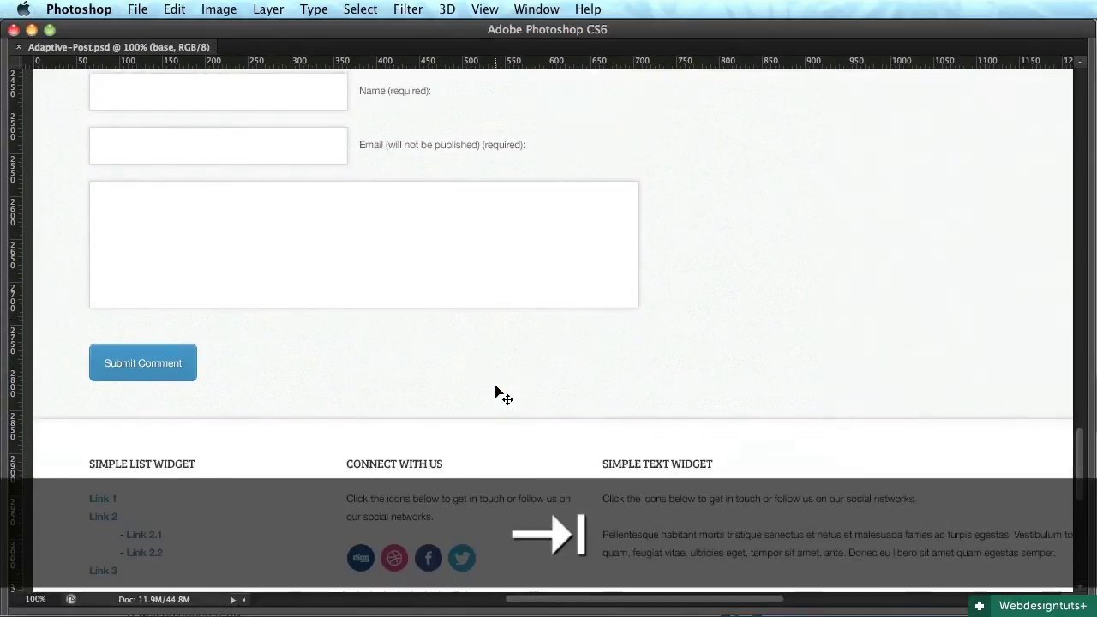
scroll(729, 343, up, 8)
right_click(756, 340)
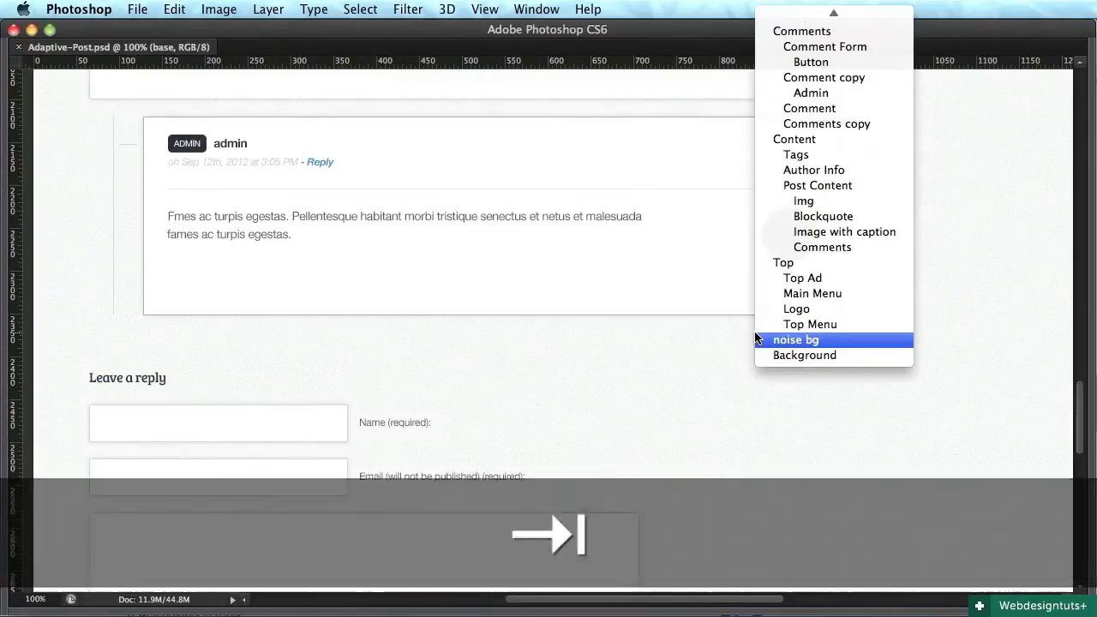
scroll(756, 339, up, 2)
click(735, 362)
scroll(796, 351, up, 15)
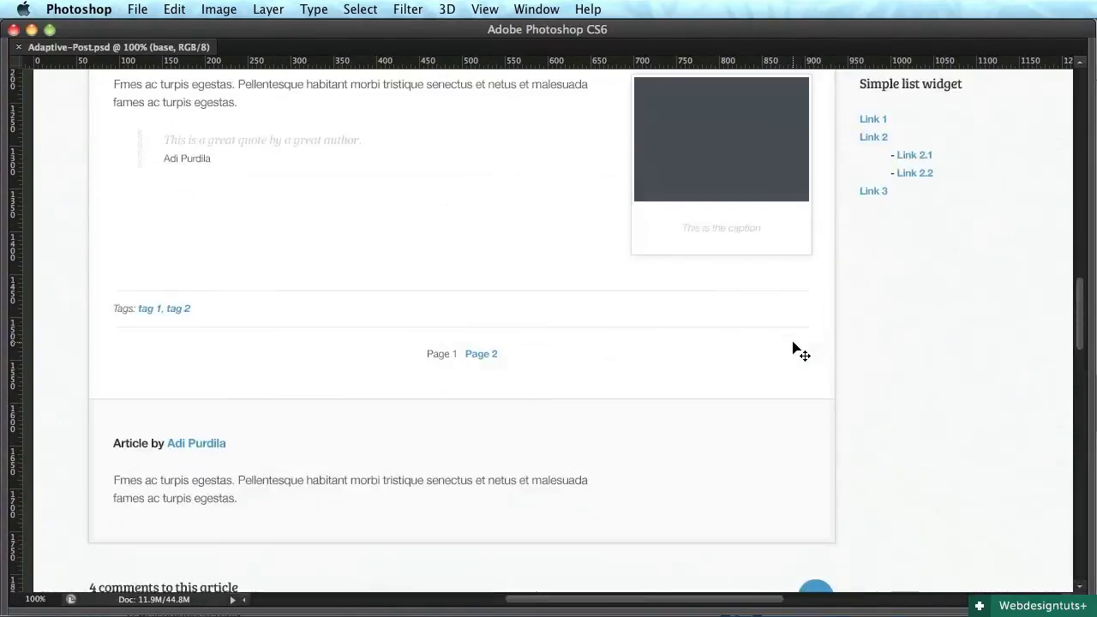
scroll(796, 351, up, 15)
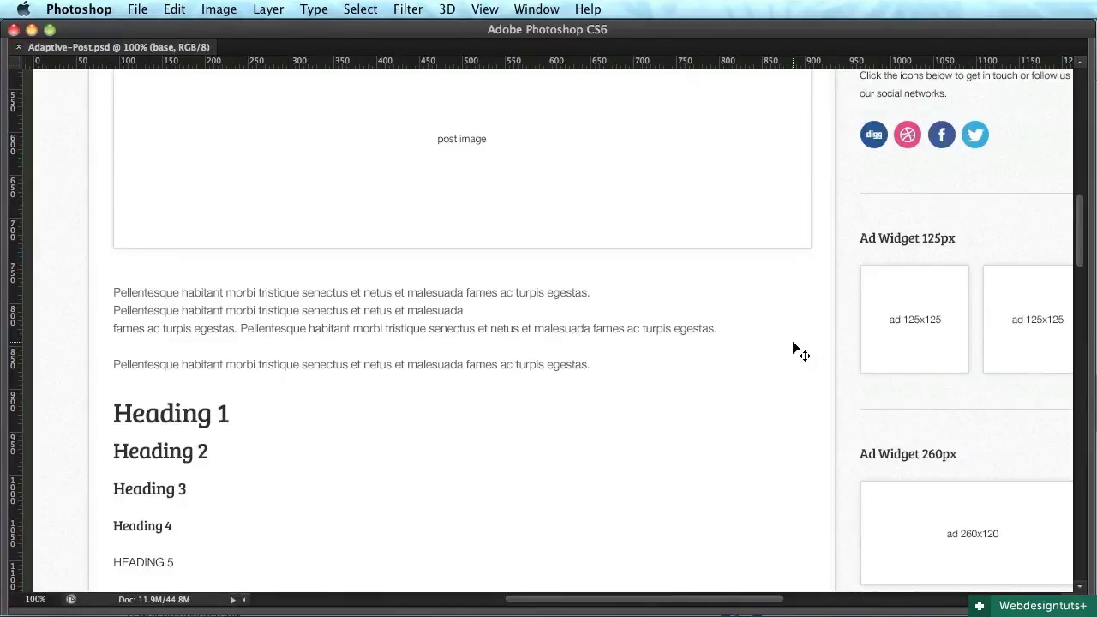
scroll(797, 350, up, 9)
scroll(520, 440, down, 5)
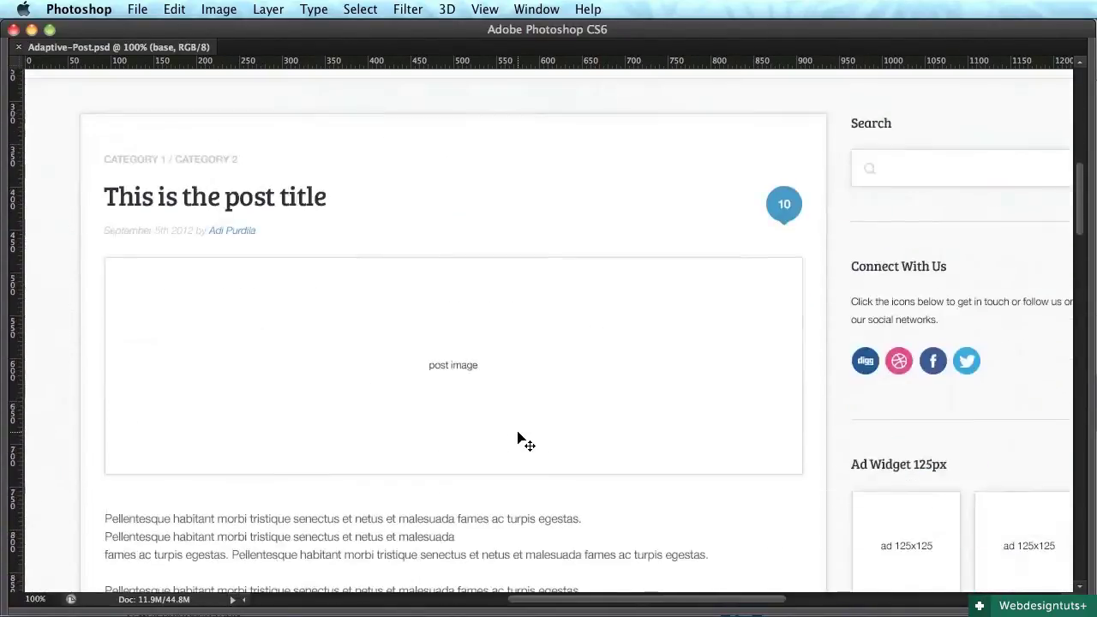
scroll(746, 289, right, 1)
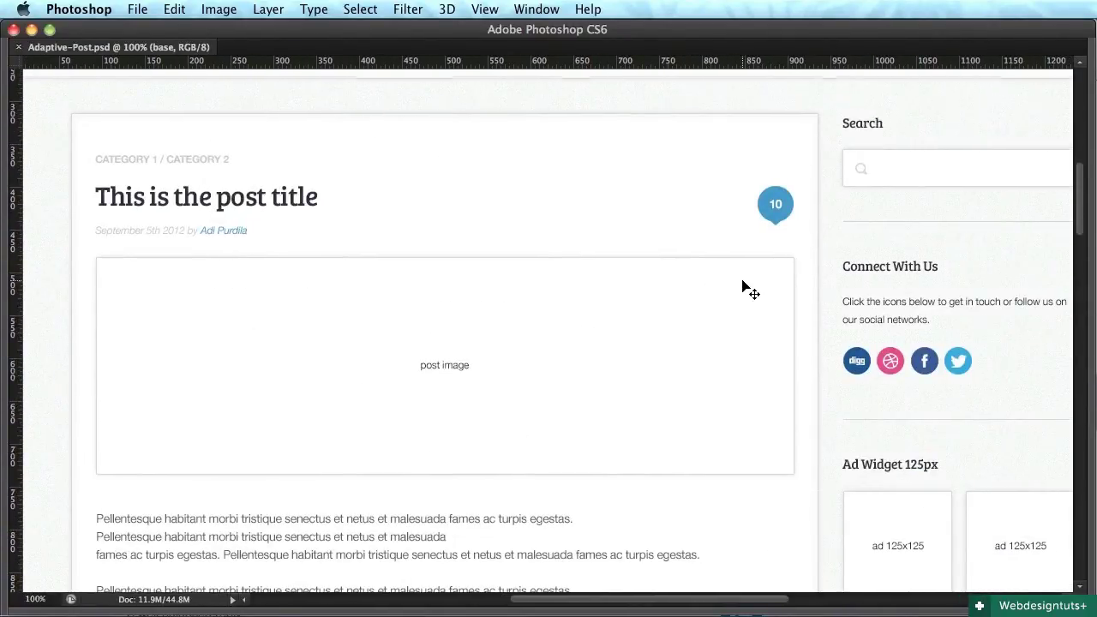
Review the author box, comments and reply form down to the footer, and return to the page header
scroll(746, 289, down, 15)
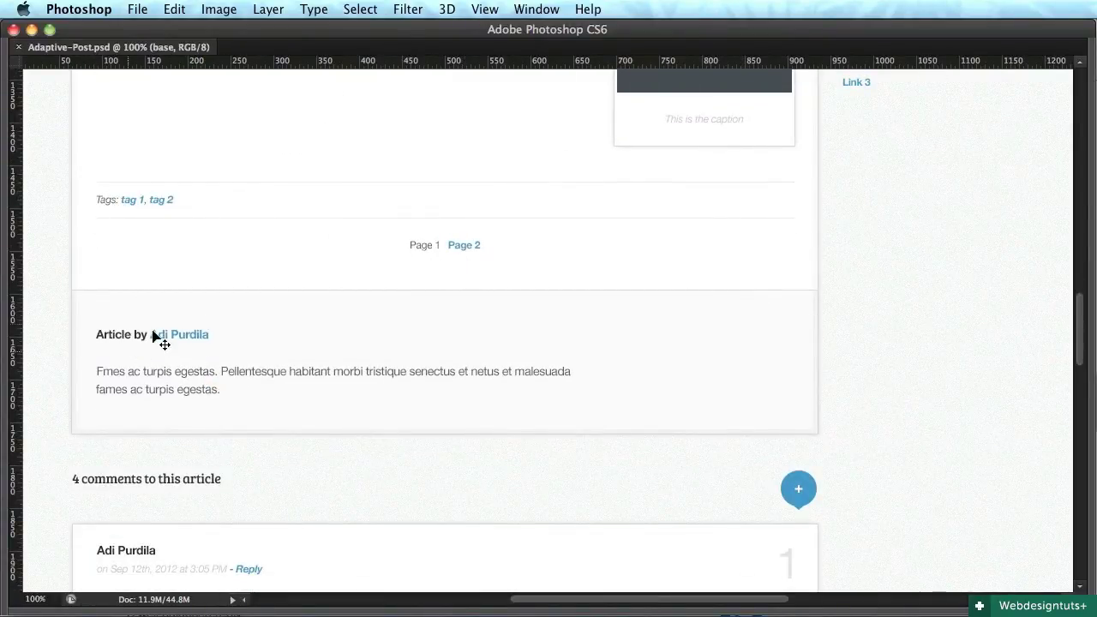
scroll(208, 348, down, 2)
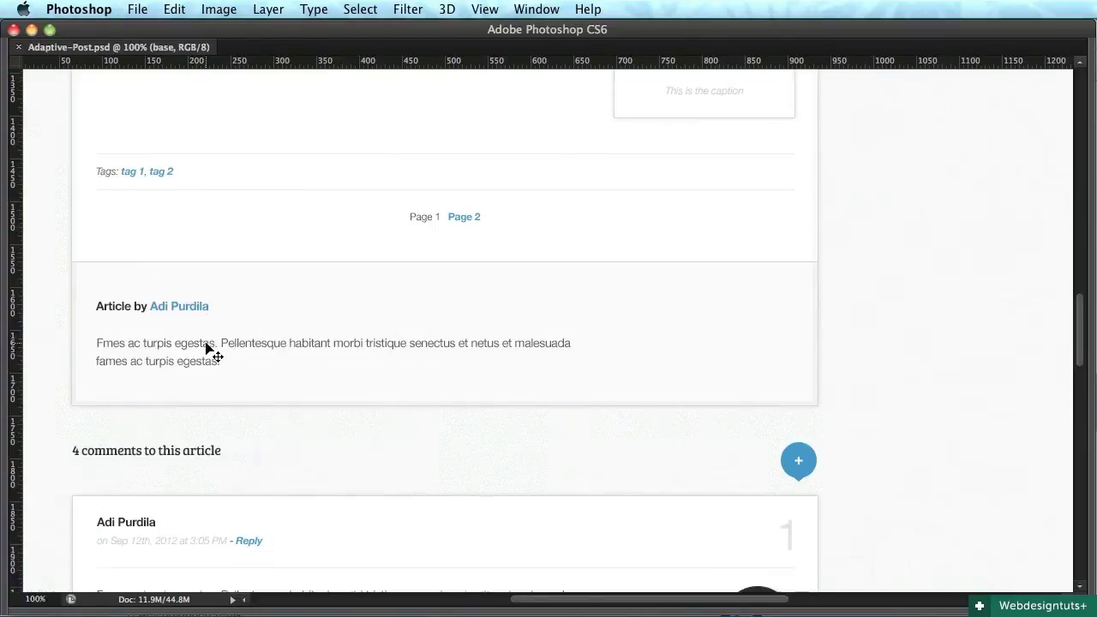
scroll(208, 348, down, 10)
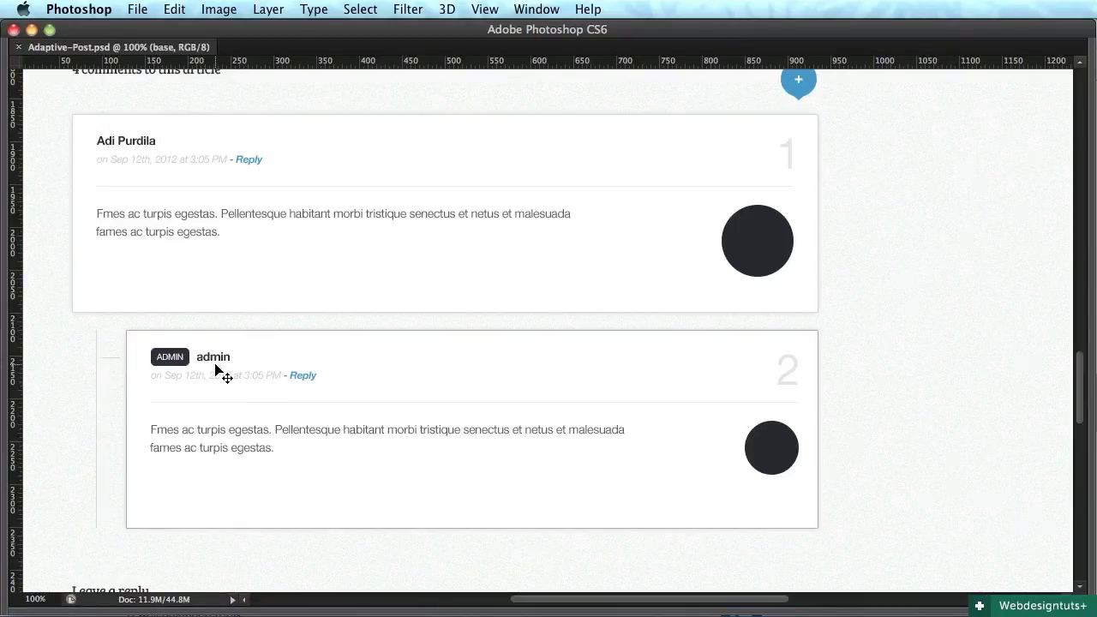
scroll(216, 369, down, 10)
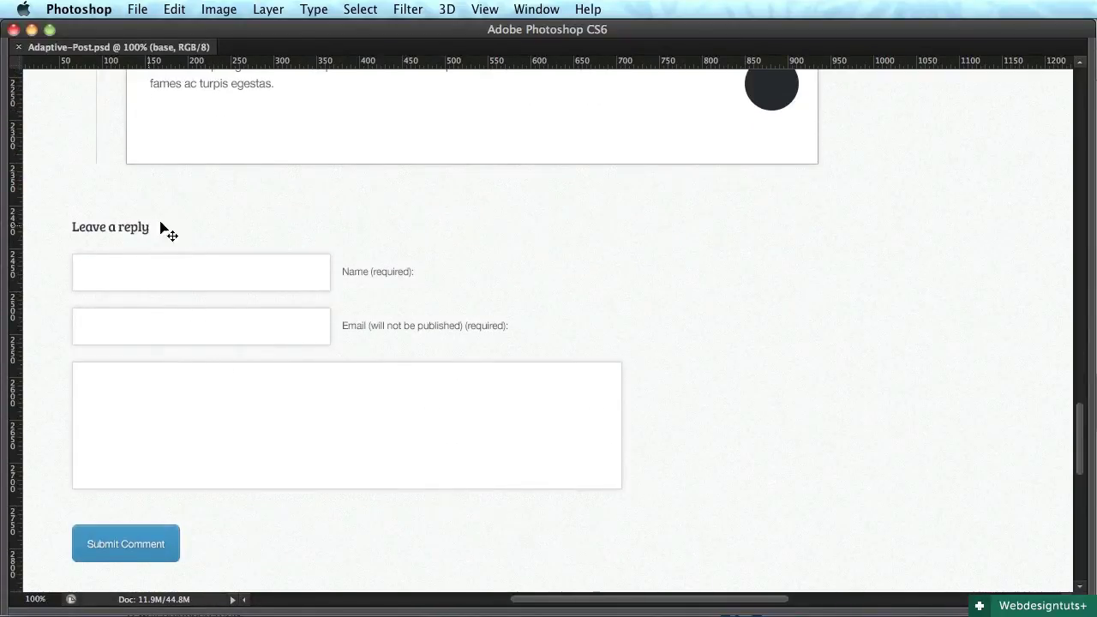
scroll(283, 387, down, 2)
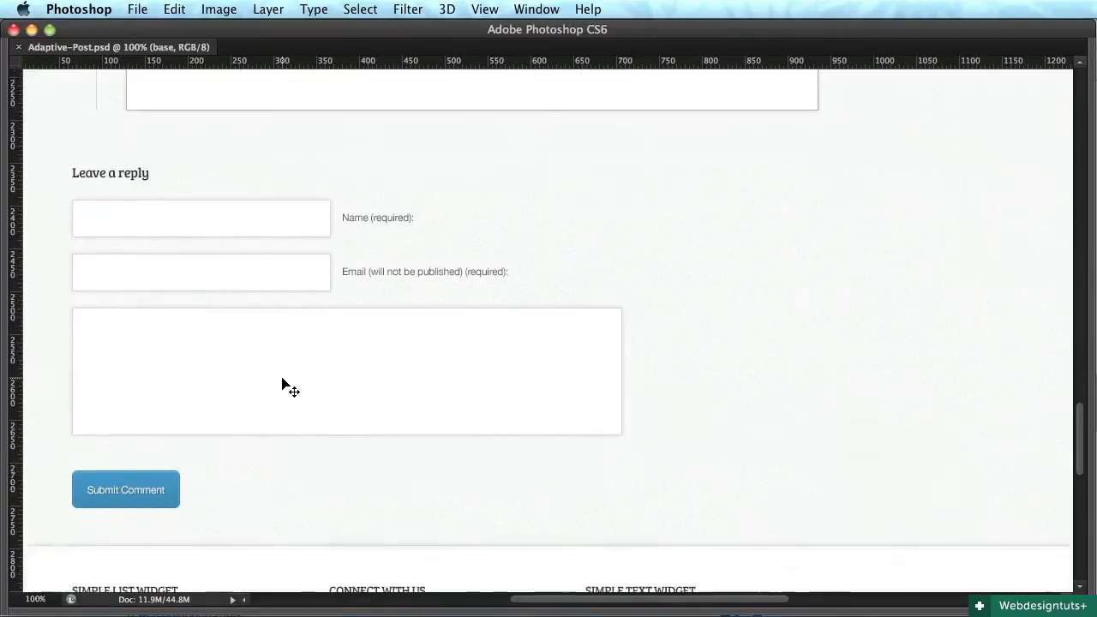
scroll(288, 389, down, 5)
scroll(289, 388, up, 20)
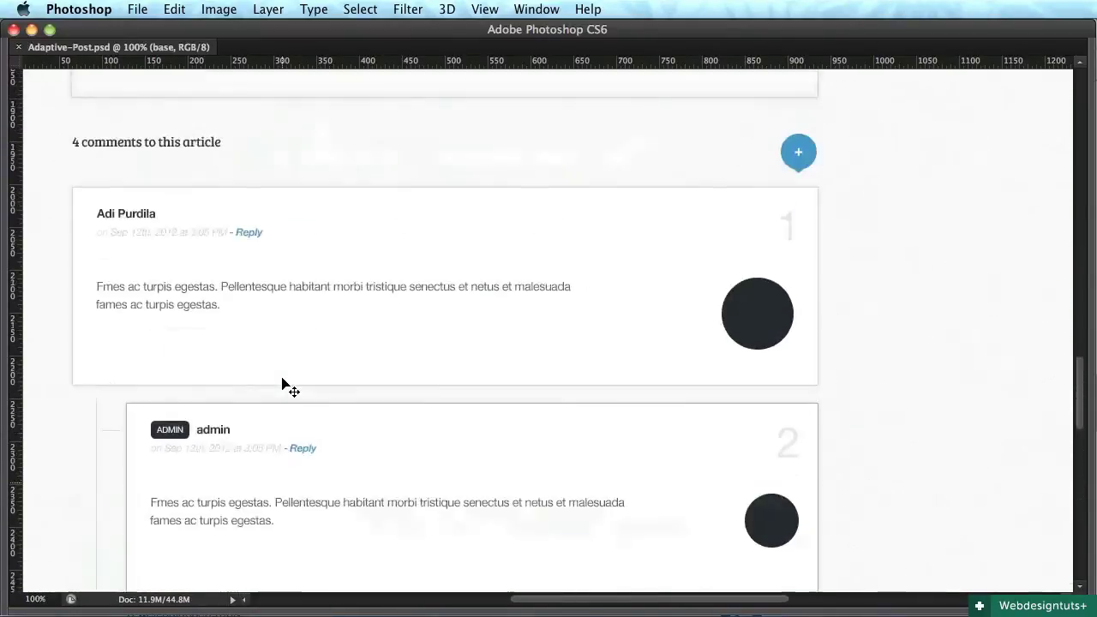
scroll(289, 388, up, 6)
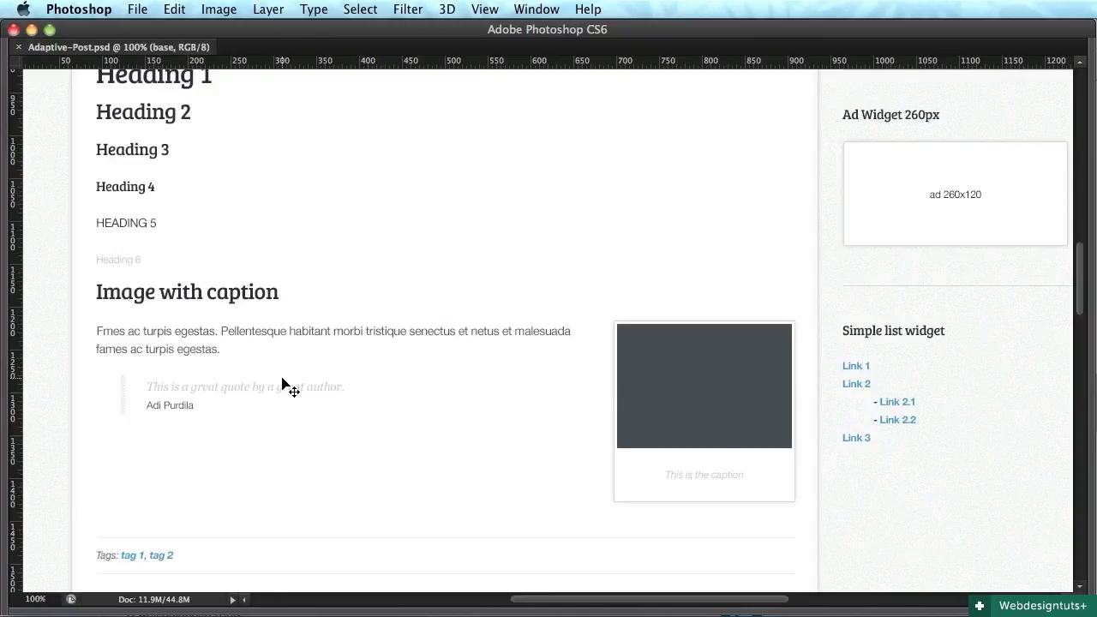
scroll(387, 385, up, 10)
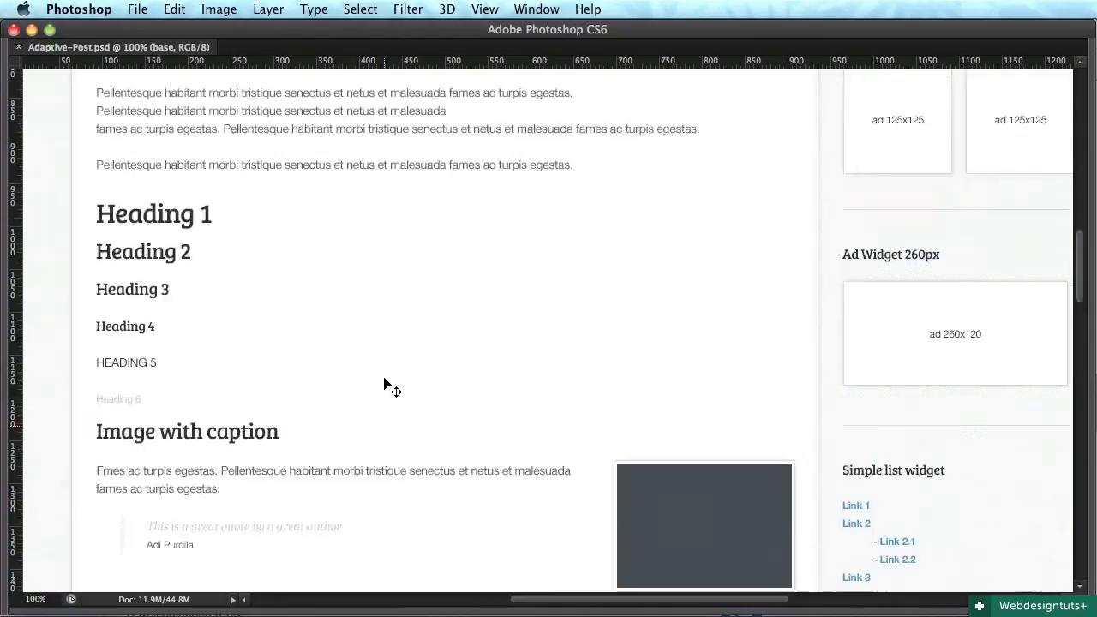
scroll(386, 384, up, 15)
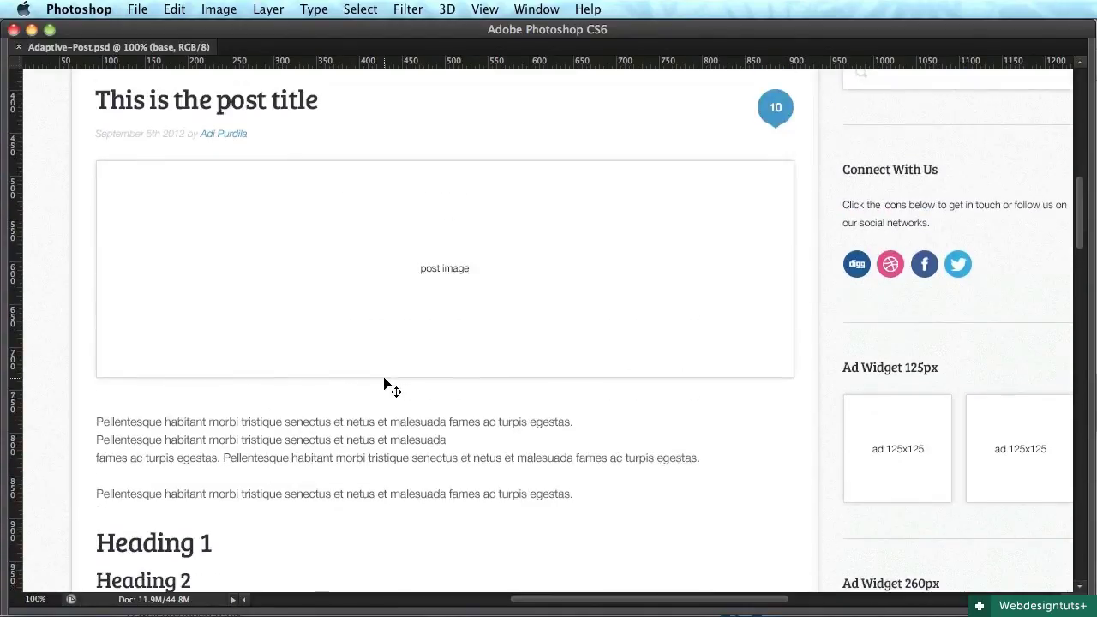
scroll(386, 385, up, 3)
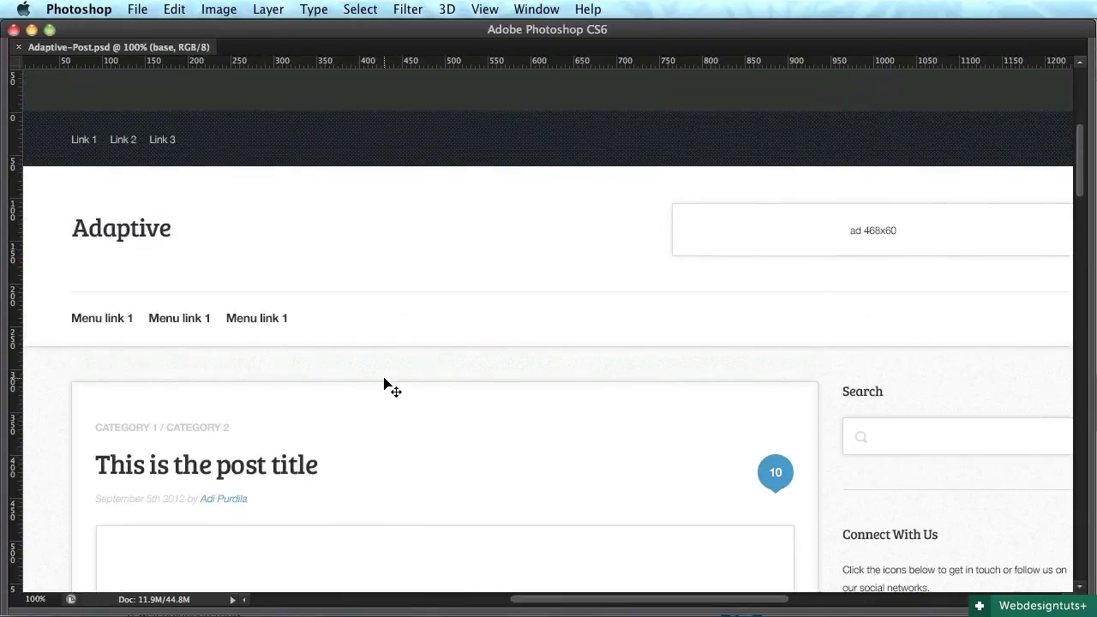